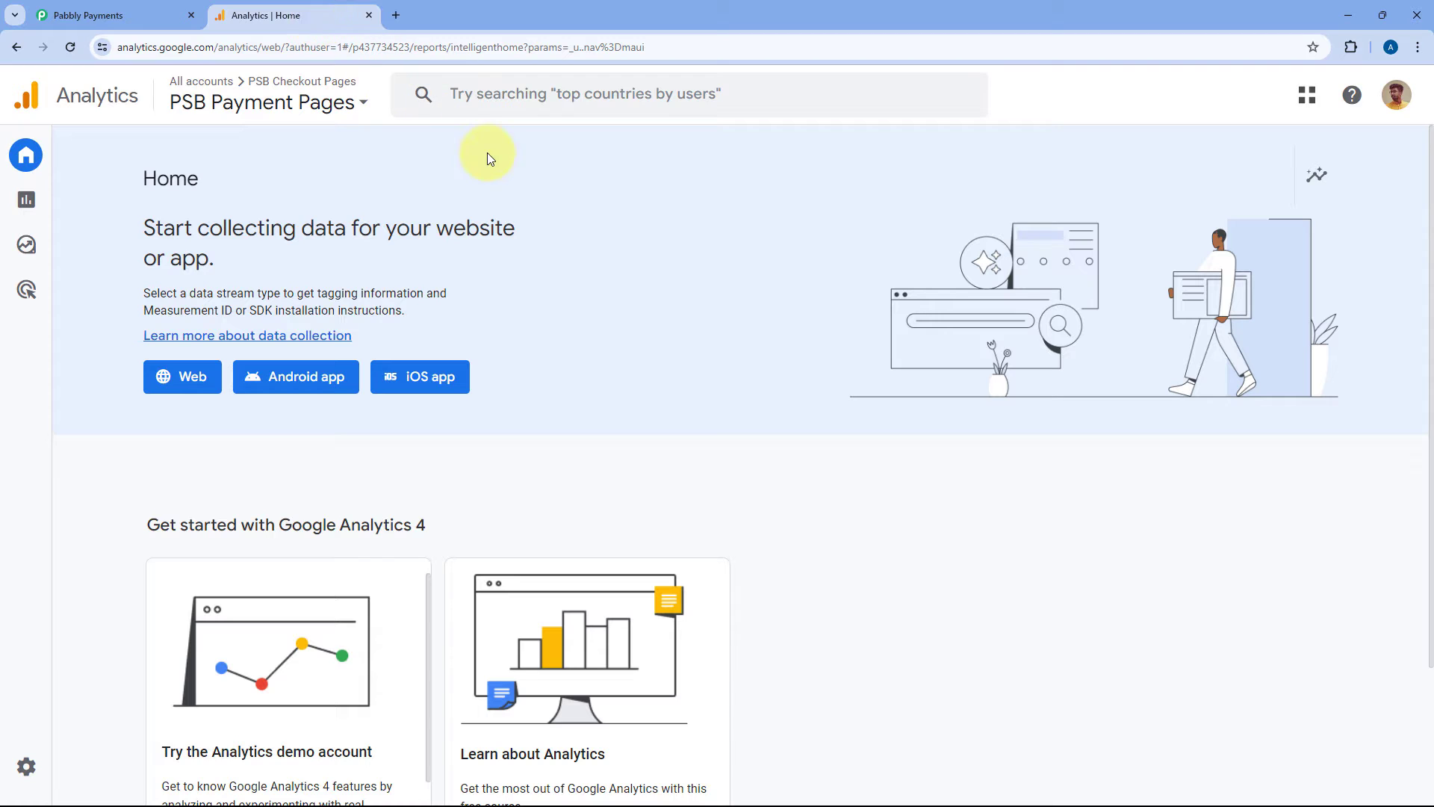
pyautogui.click(161, 15)
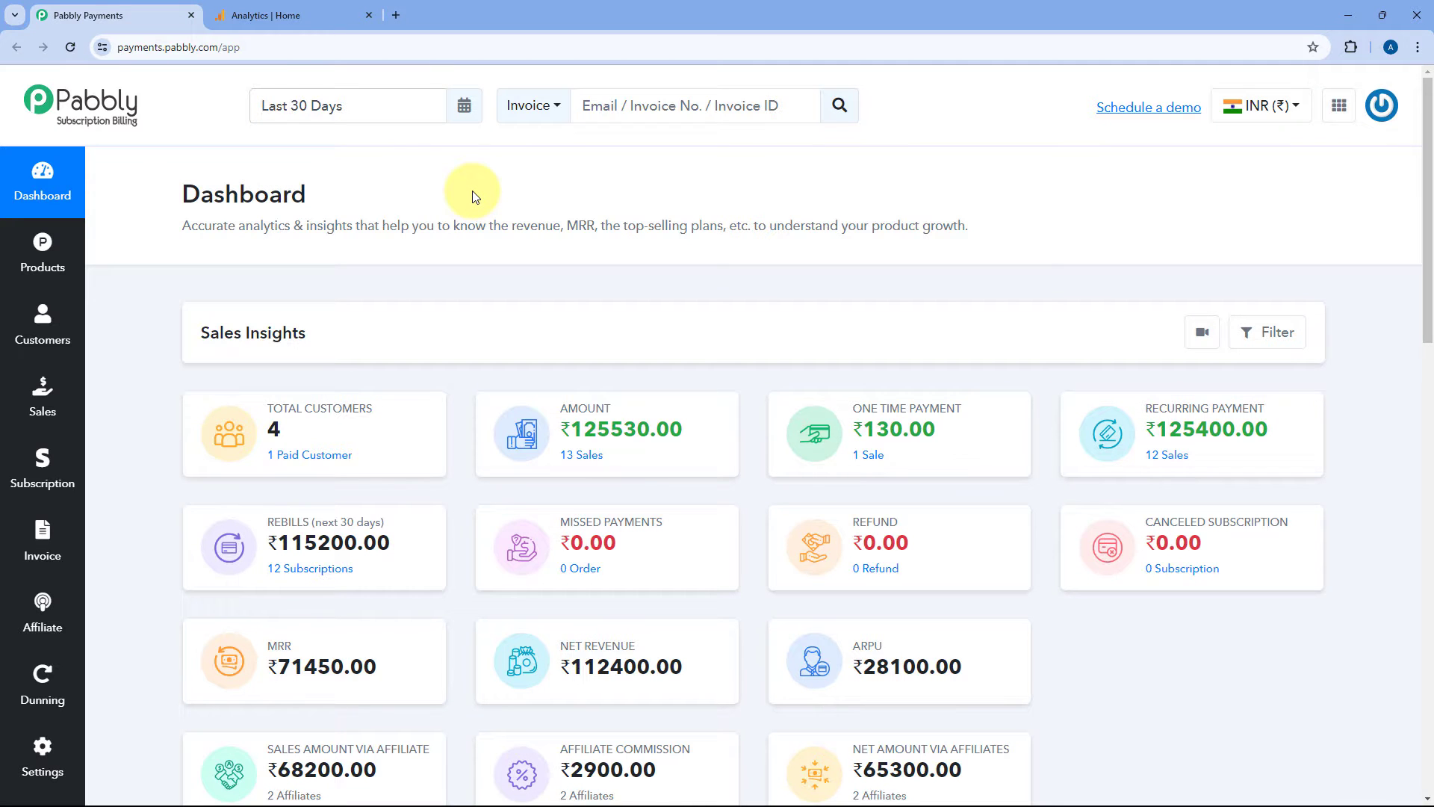
pyautogui.click(344, 19)
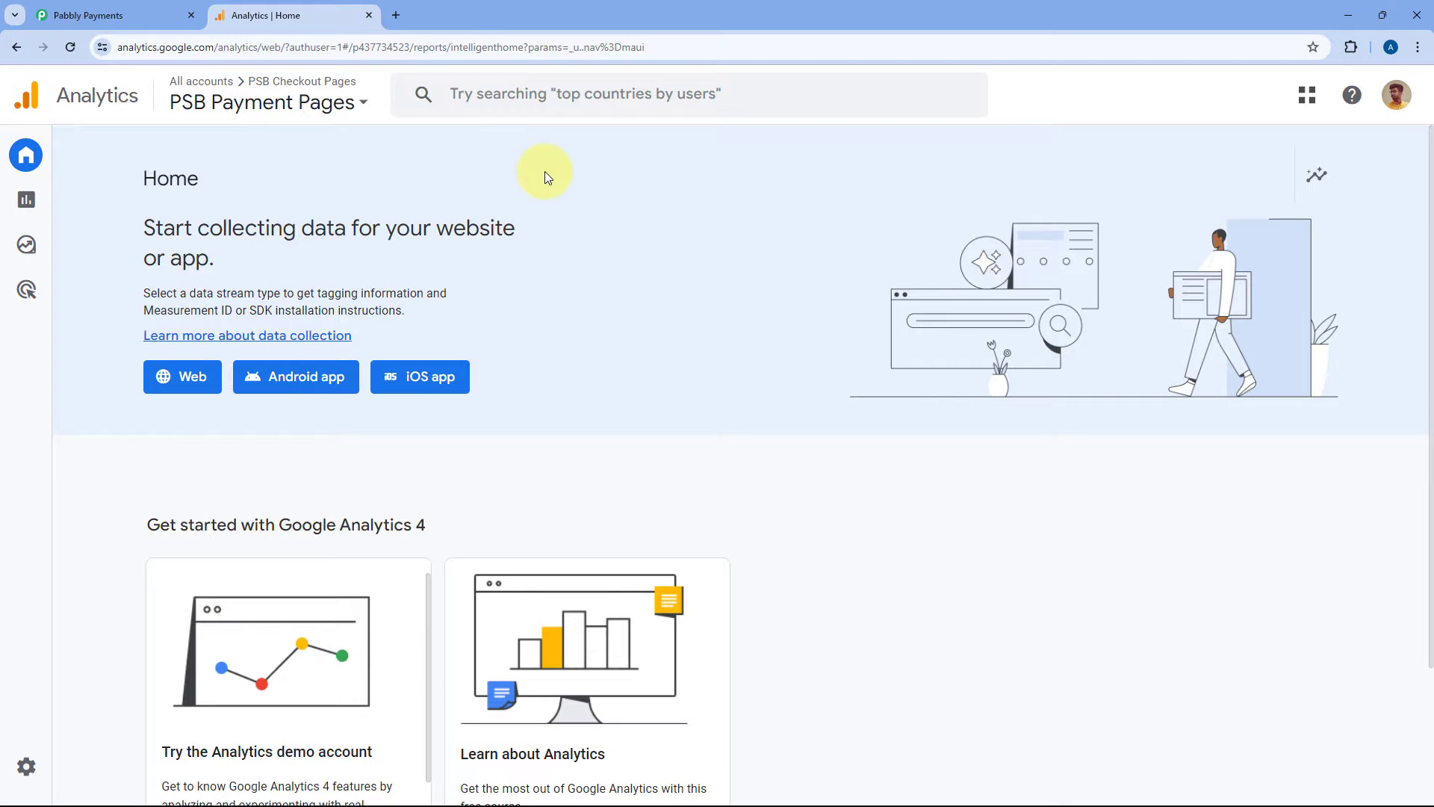
pyautogui.click(149, 15)
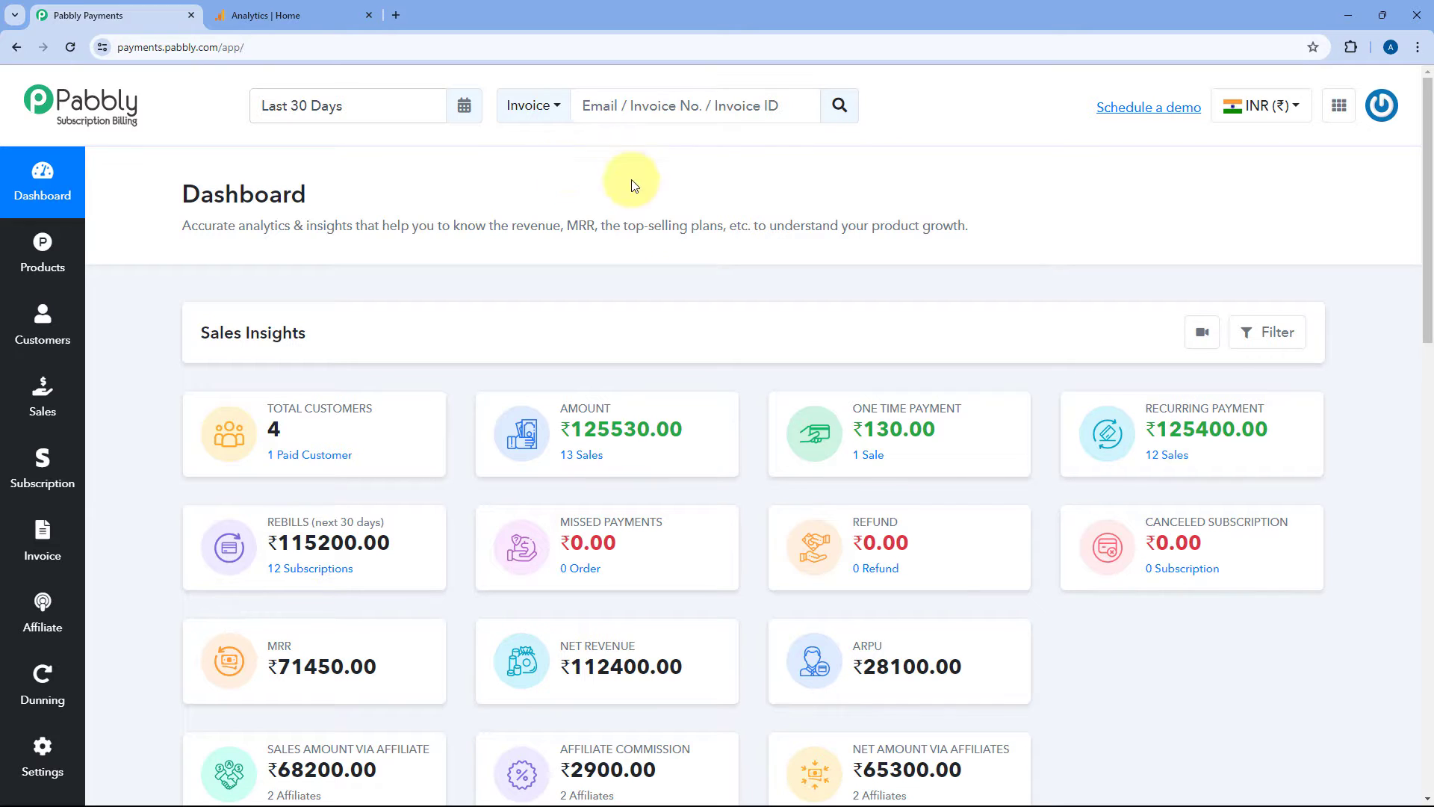
pyautogui.click(331, 12)
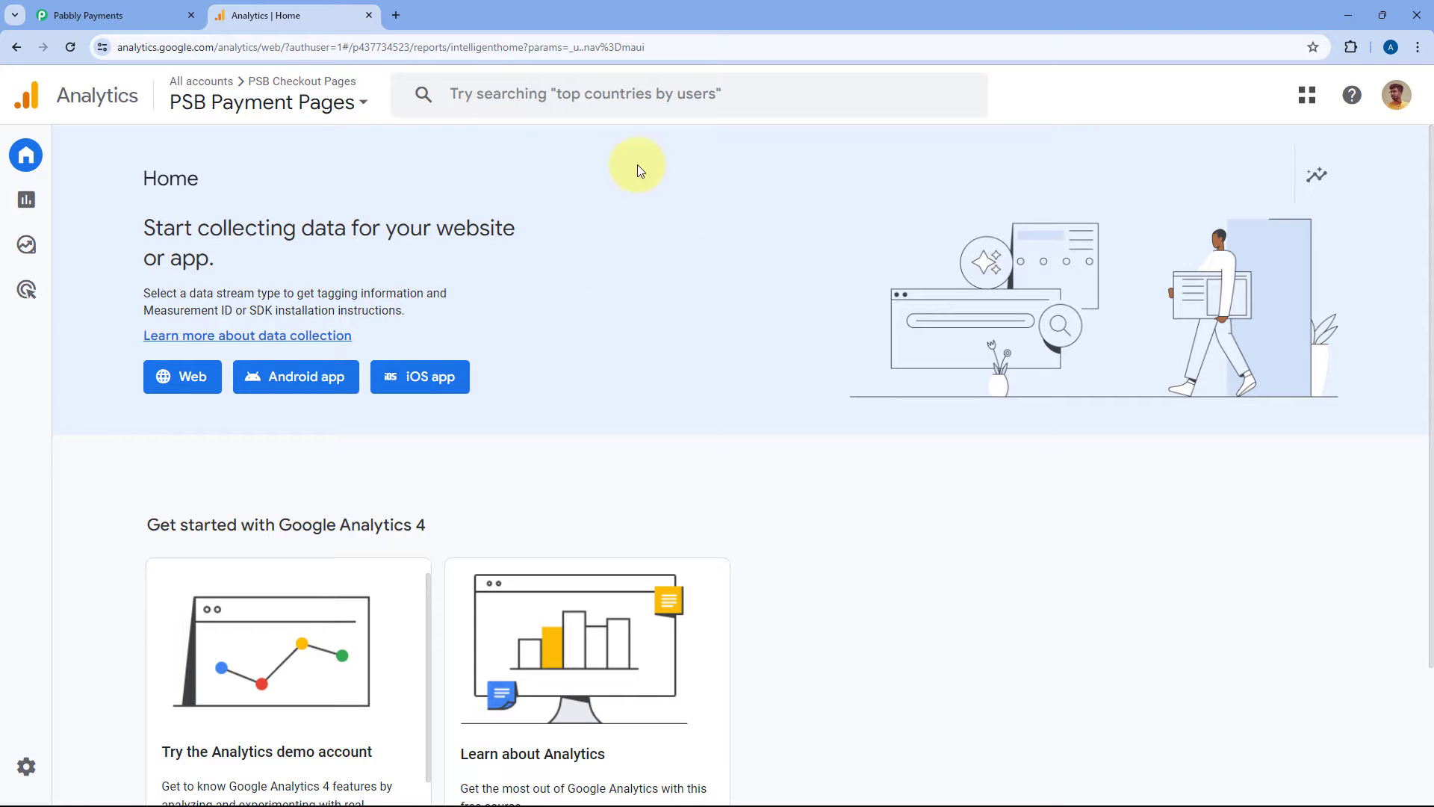
# Switch to Pabbly Subscription Billing and list the plans of the Graphics and Illustrations product.
pyautogui.click(180, 10)
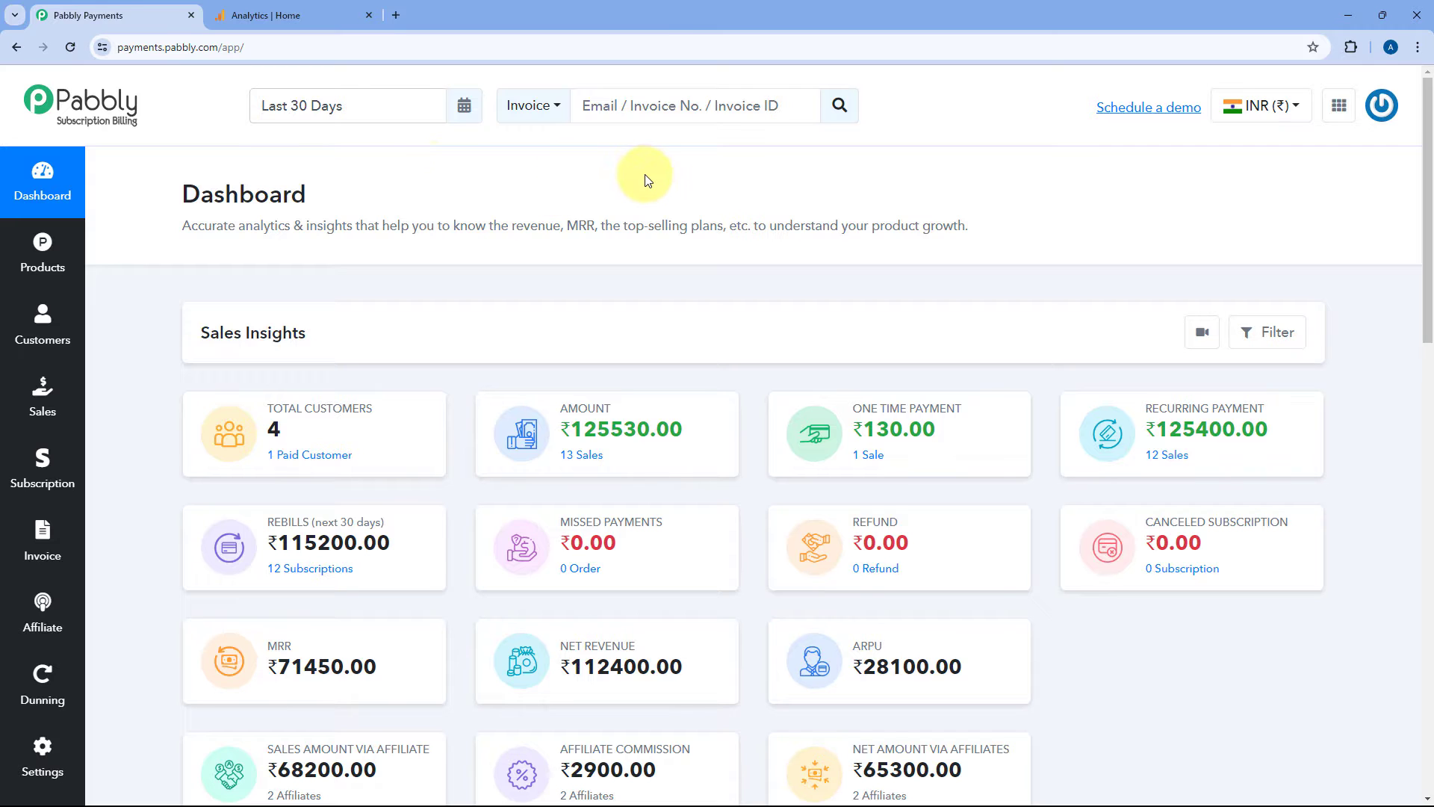
pyautogui.click(43, 252)
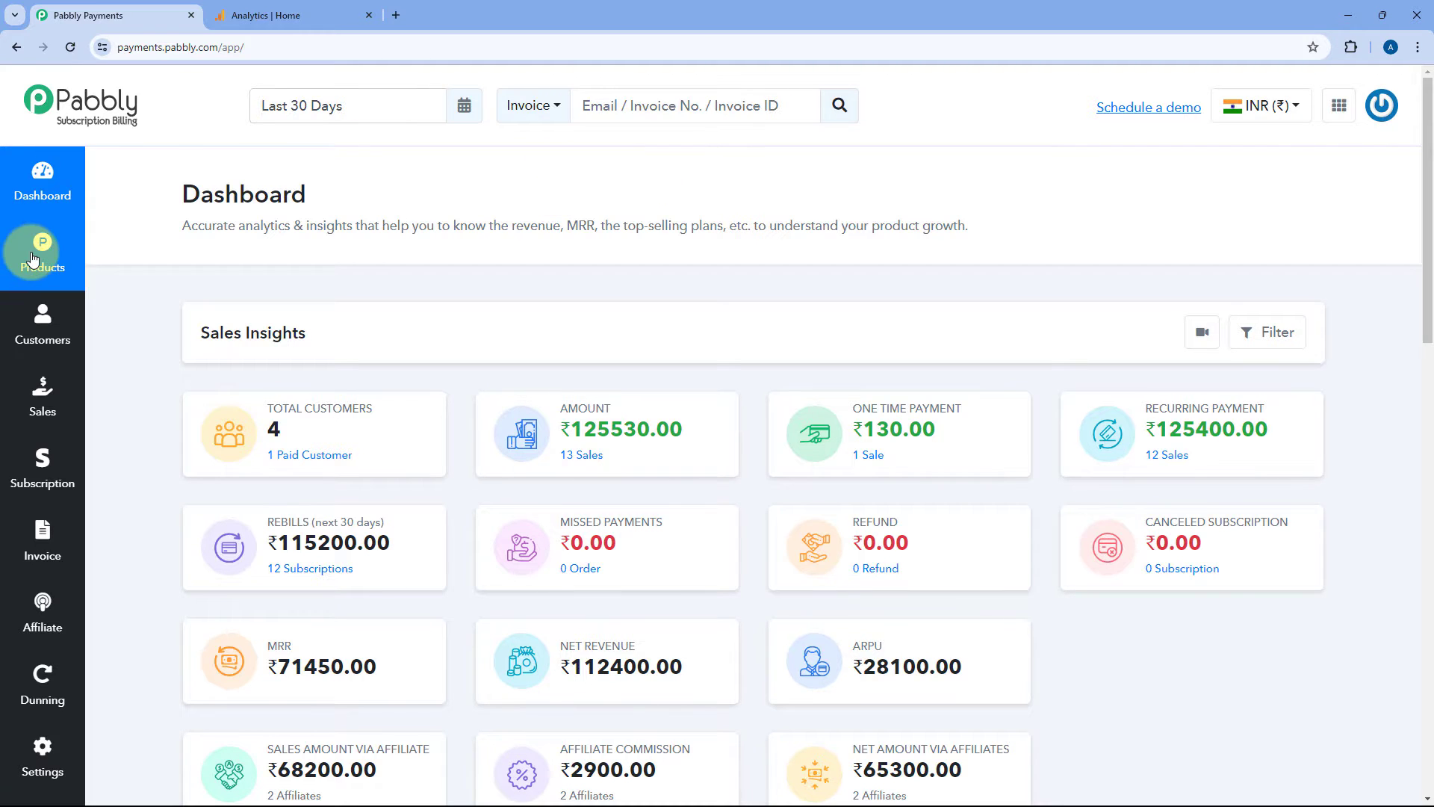
pyautogui.scroll(-3, 247, 273)
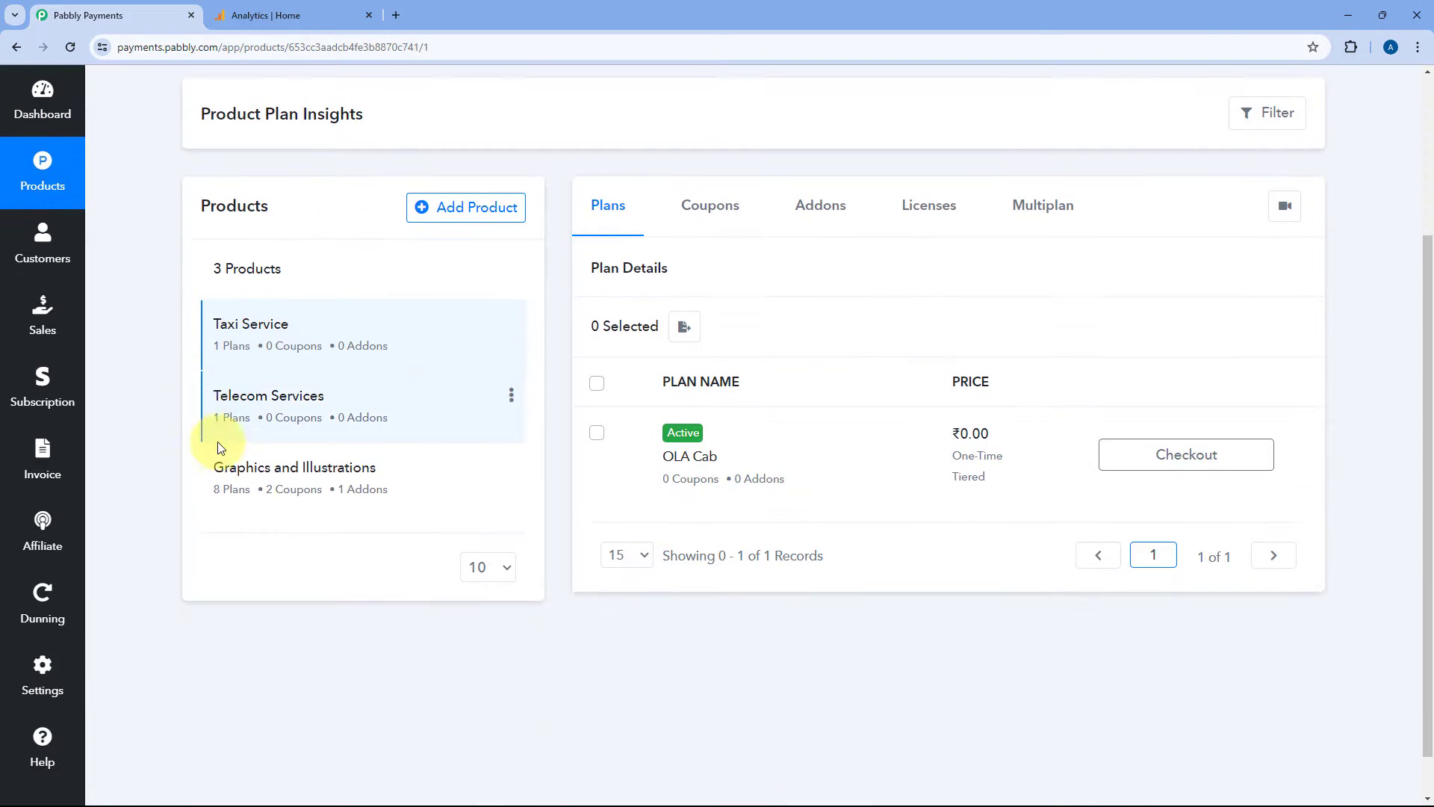
pyautogui.click(317, 482)
pyautogui.scroll(-1, 746, 506)
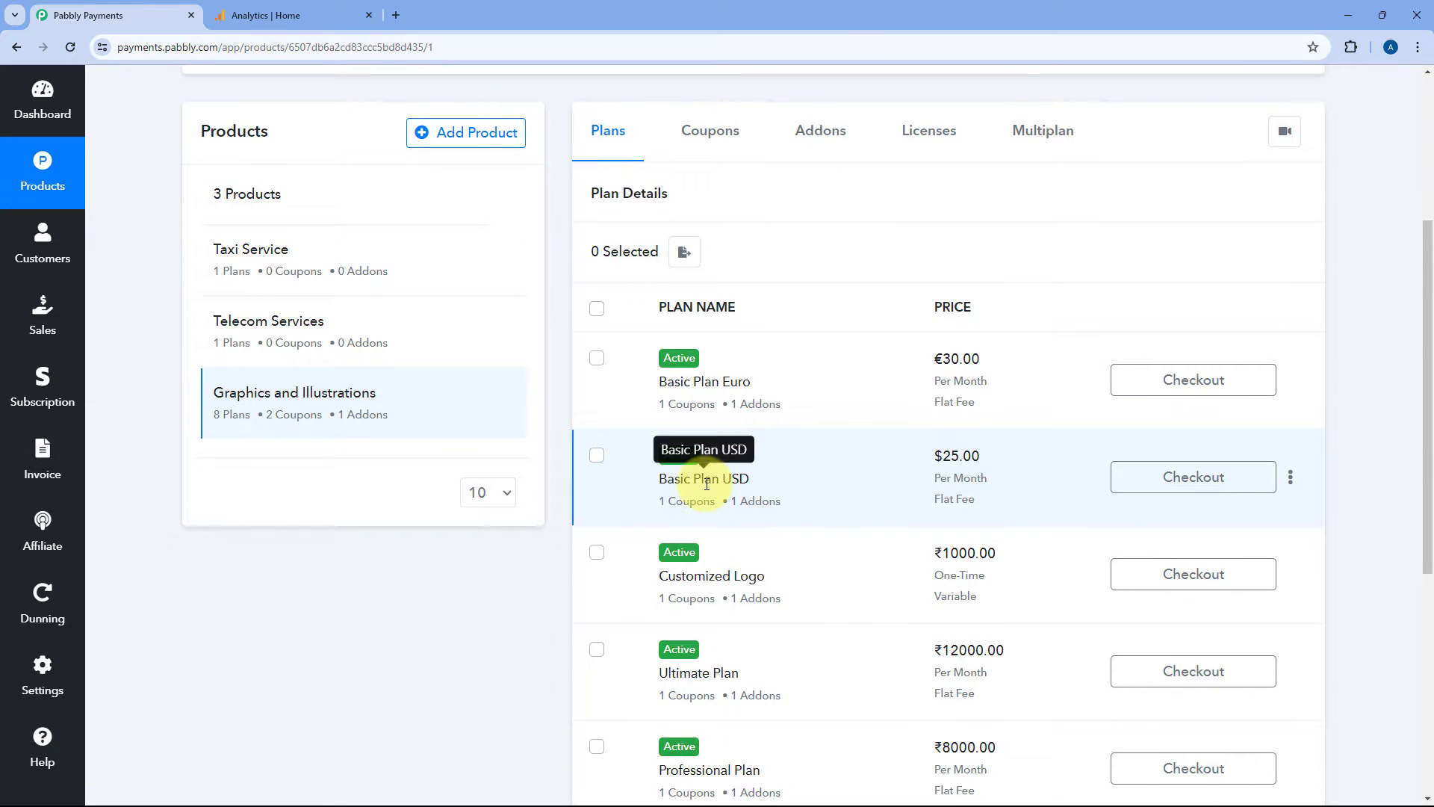
# Open the Checkout Customizer for the Basic Plan USD and show its Tracking Code settings.
pyautogui.click(1291, 484)
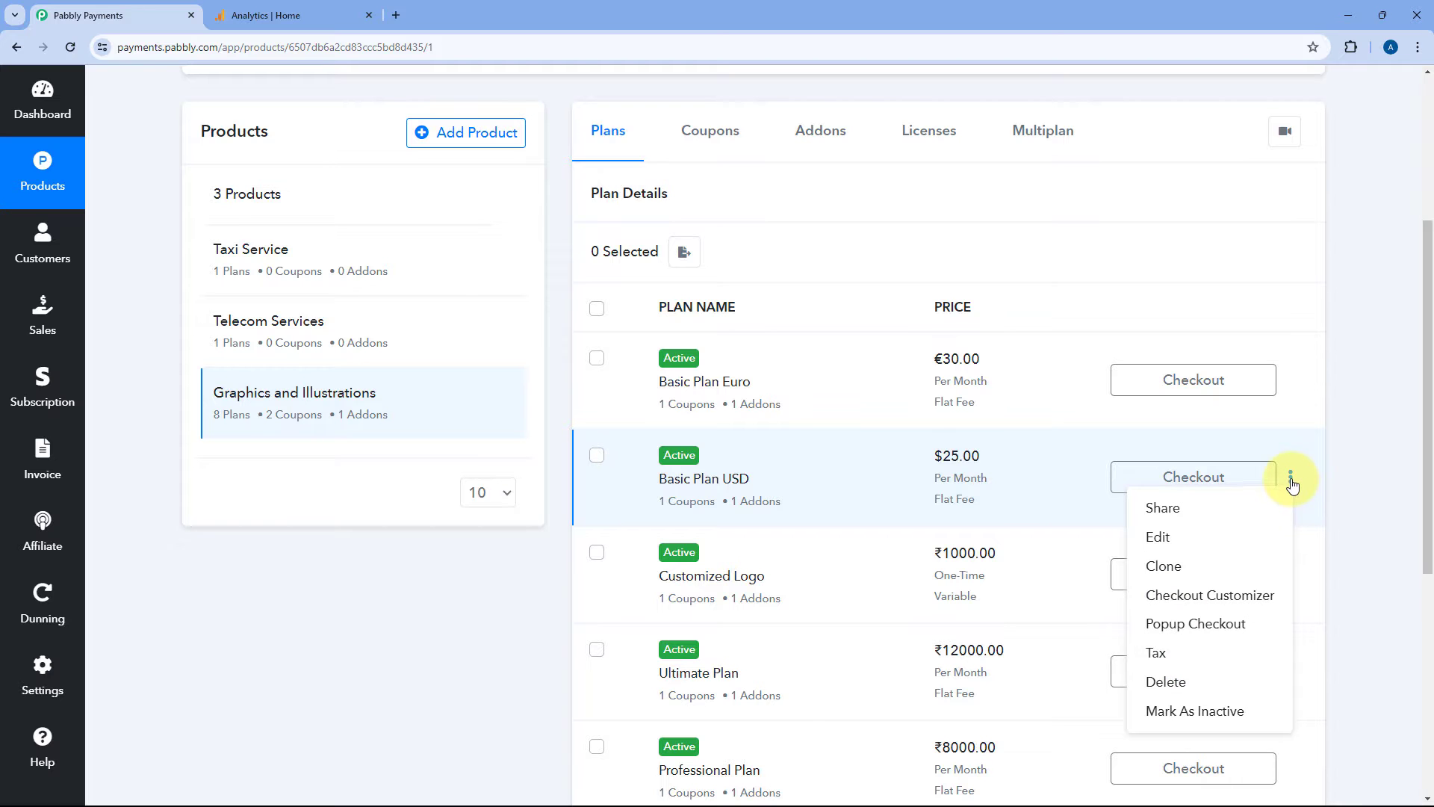
pyautogui.click(1194, 605)
pyautogui.click(289, 15)
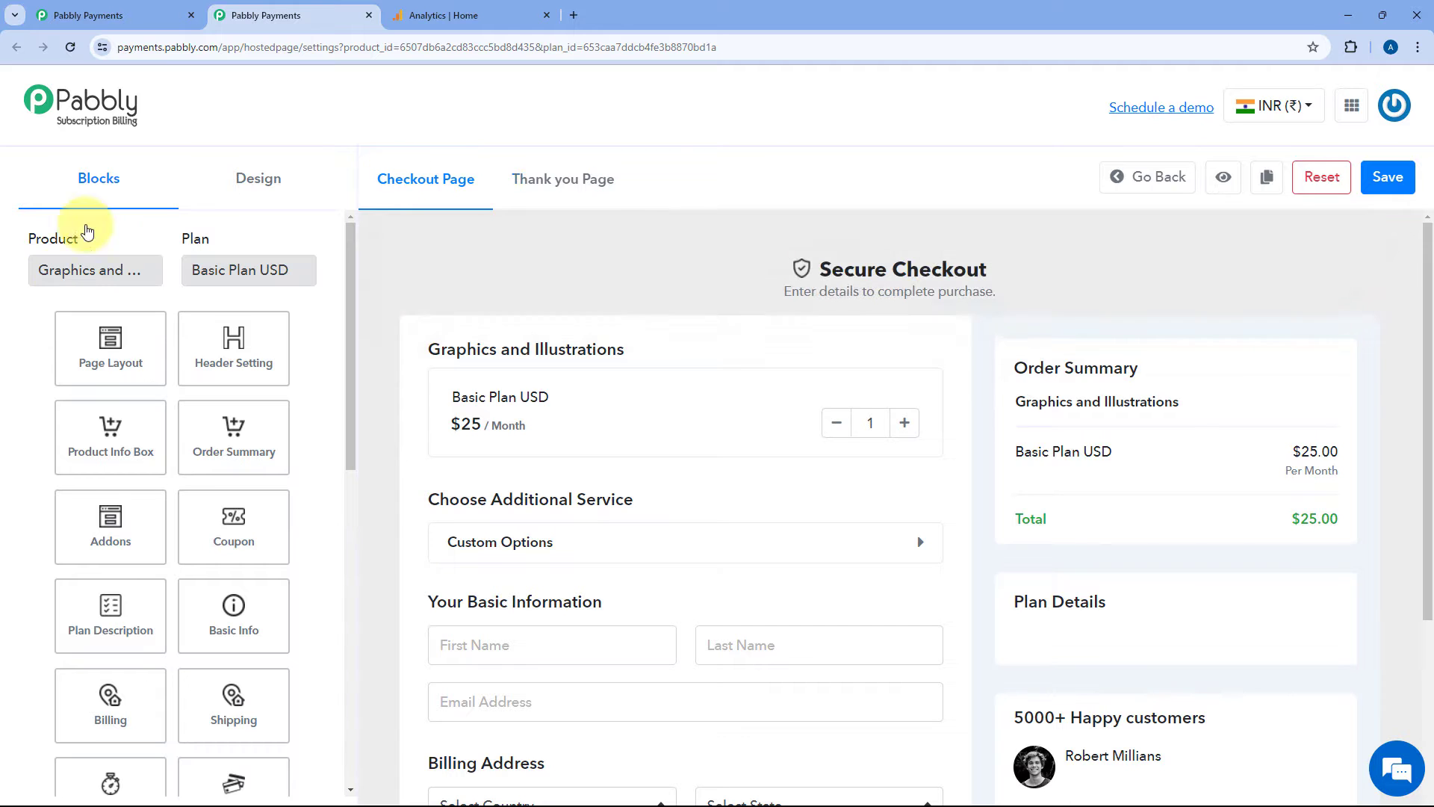
pyautogui.scroll(-5, 112, 374)
pyautogui.scroll(-4, 115, 367)
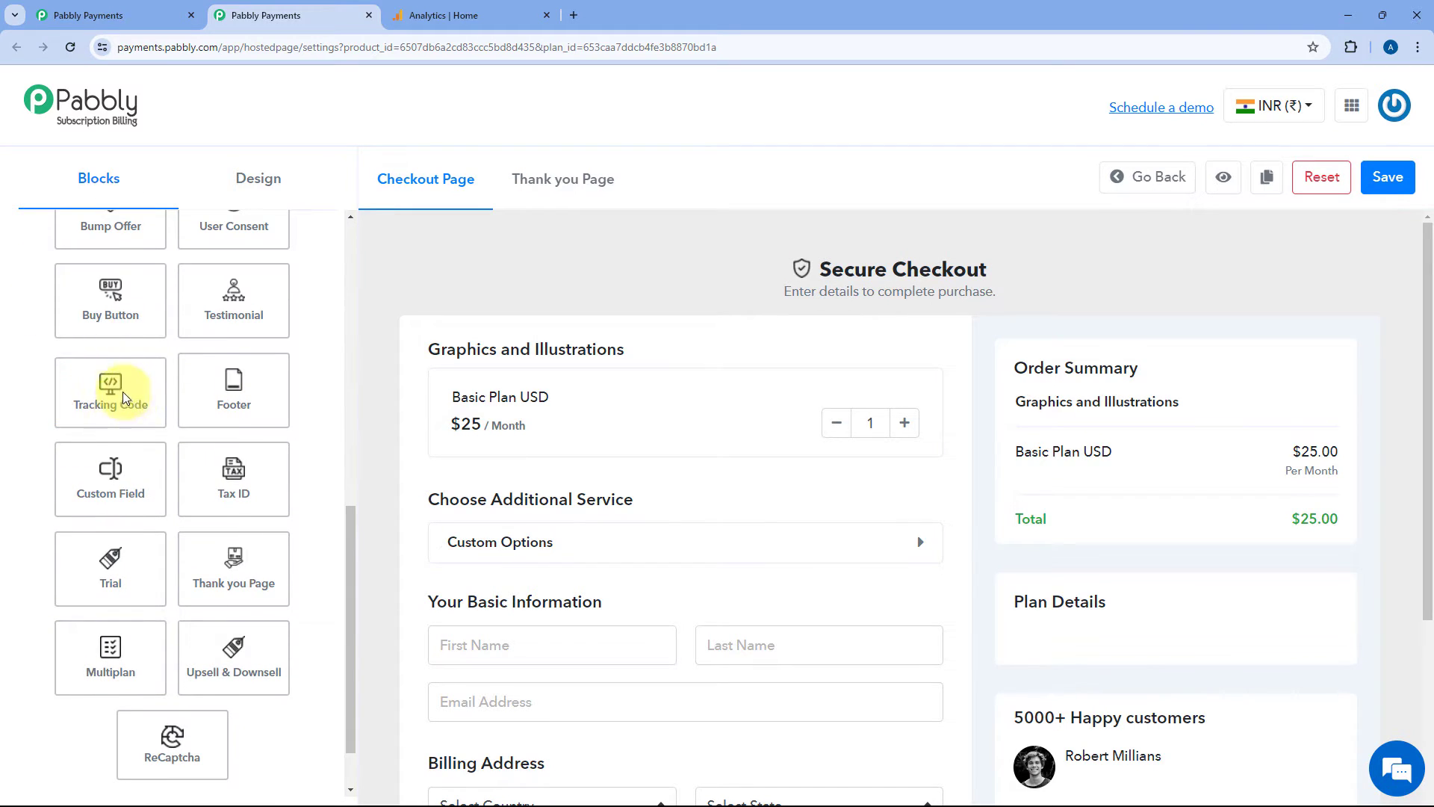
pyautogui.click(123, 397)
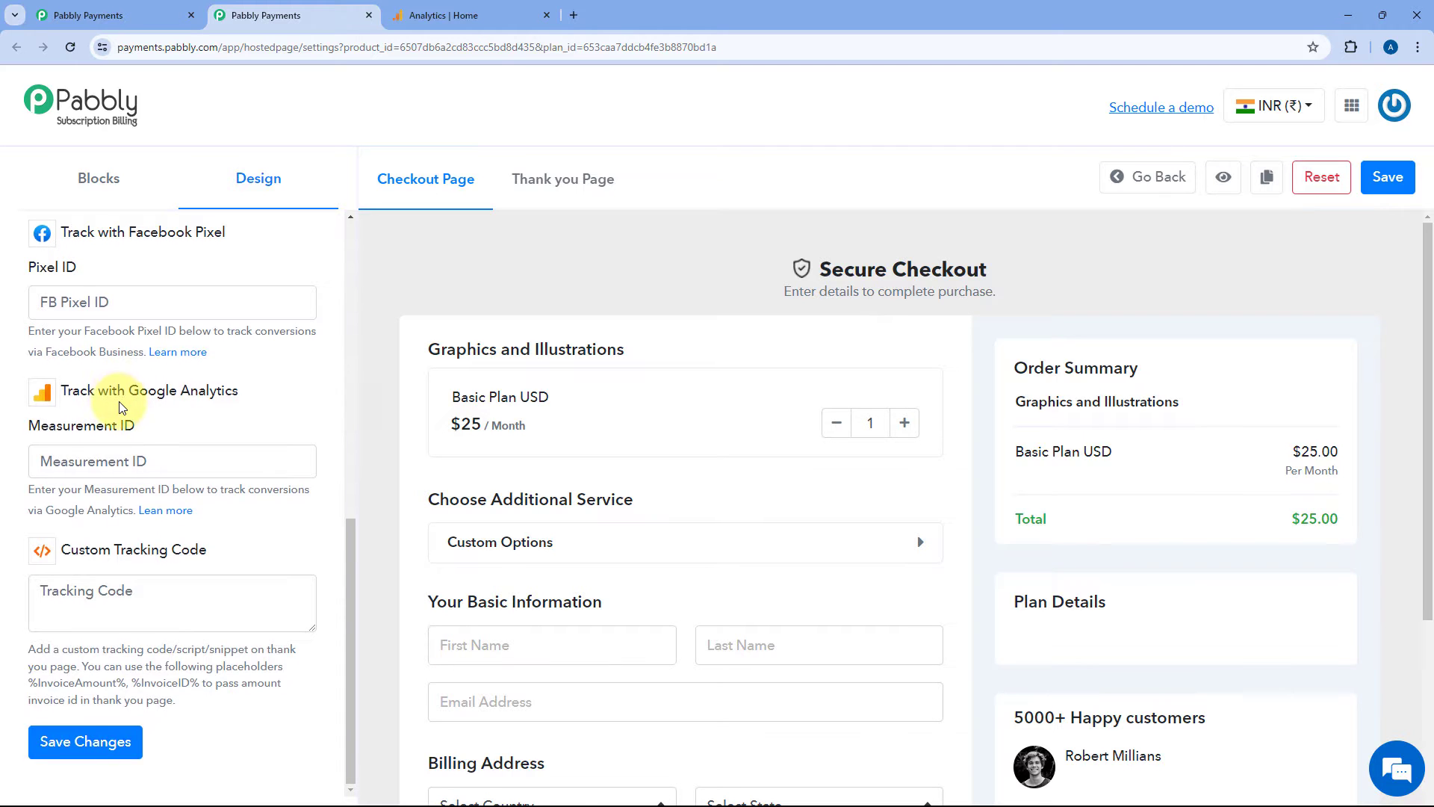
# Examine the tracking options for the checkout page and the thank you page, especially the Google Analytics Measurement ID.
pyautogui.scroll(8, 120, 408)
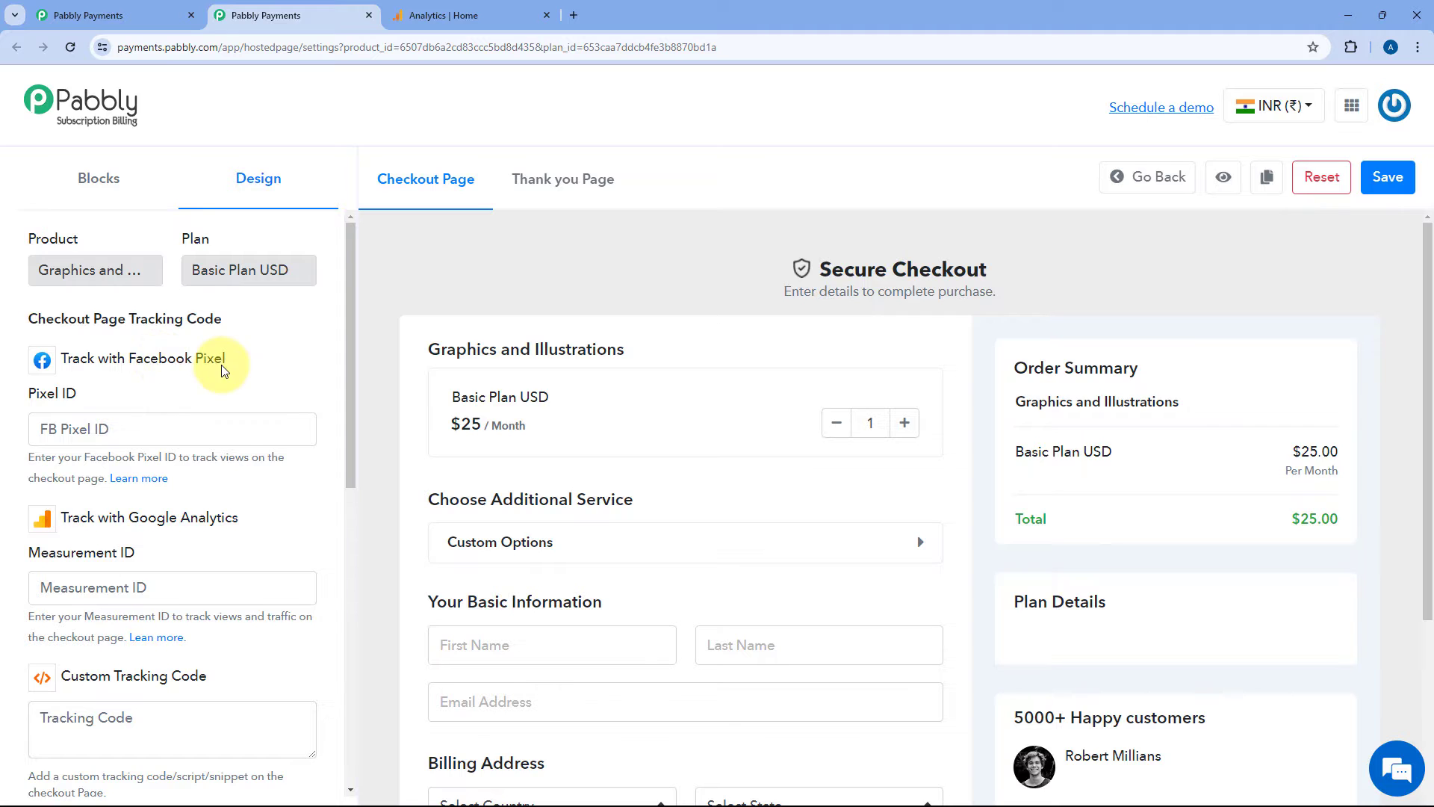
pyautogui.scroll(-1, 212, 362)
pyautogui.scroll(-2, 230, 469)
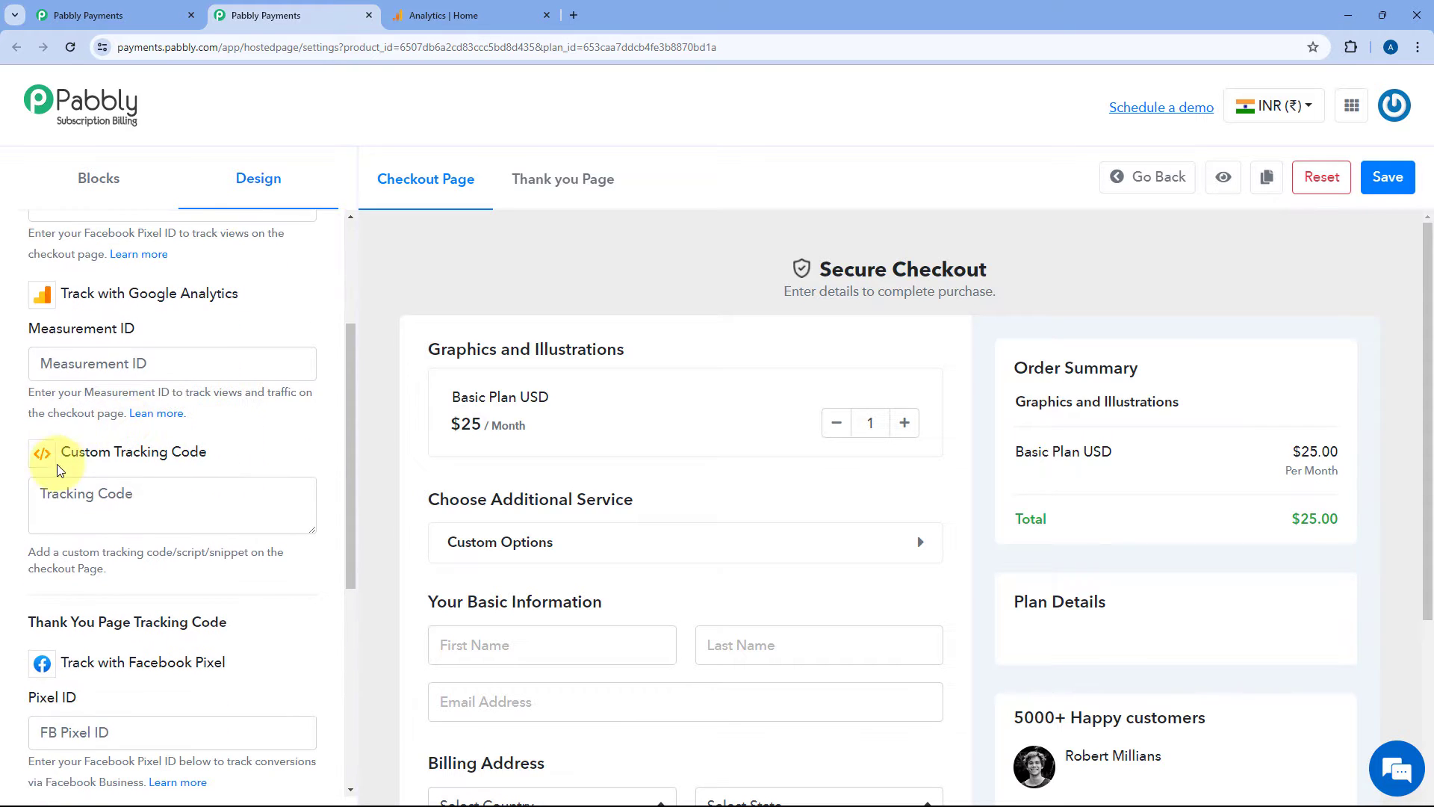
pyautogui.scroll(3, 233, 463)
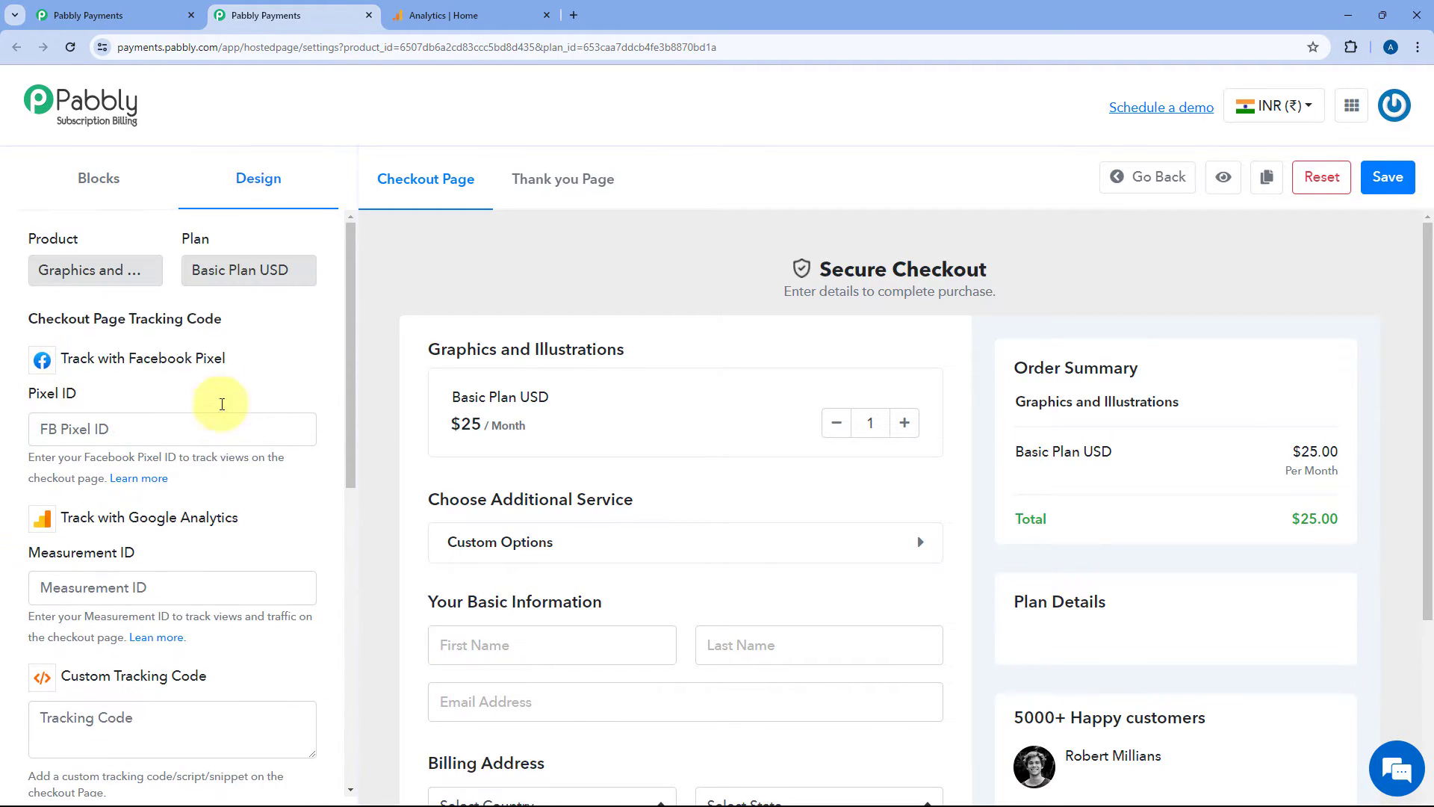
pyautogui.moveTo(27, 320); pyautogui.dragTo(149, 323)
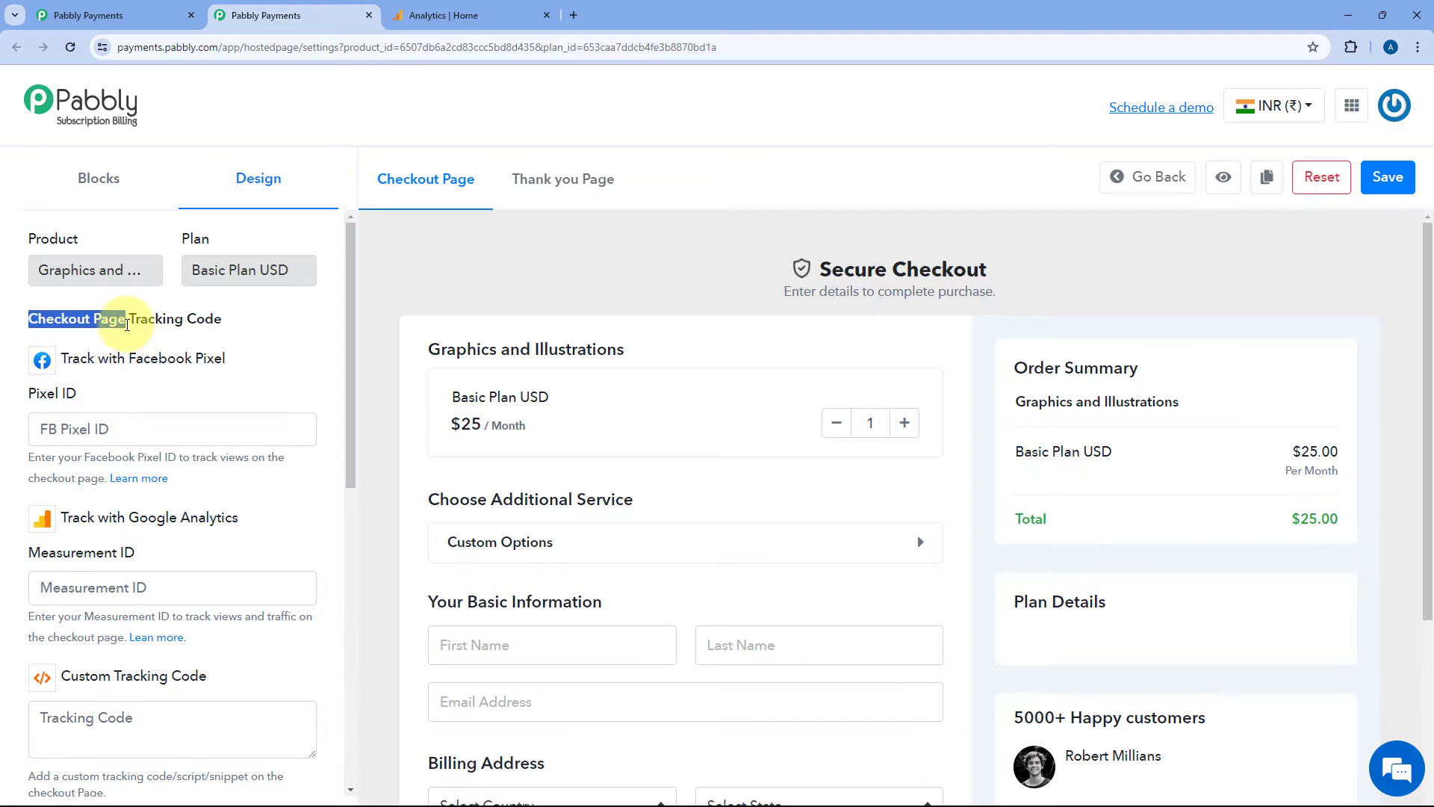
pyautogui.scroll(-8, 166, 389)
pyautogui.scroll(3, 167, 401)
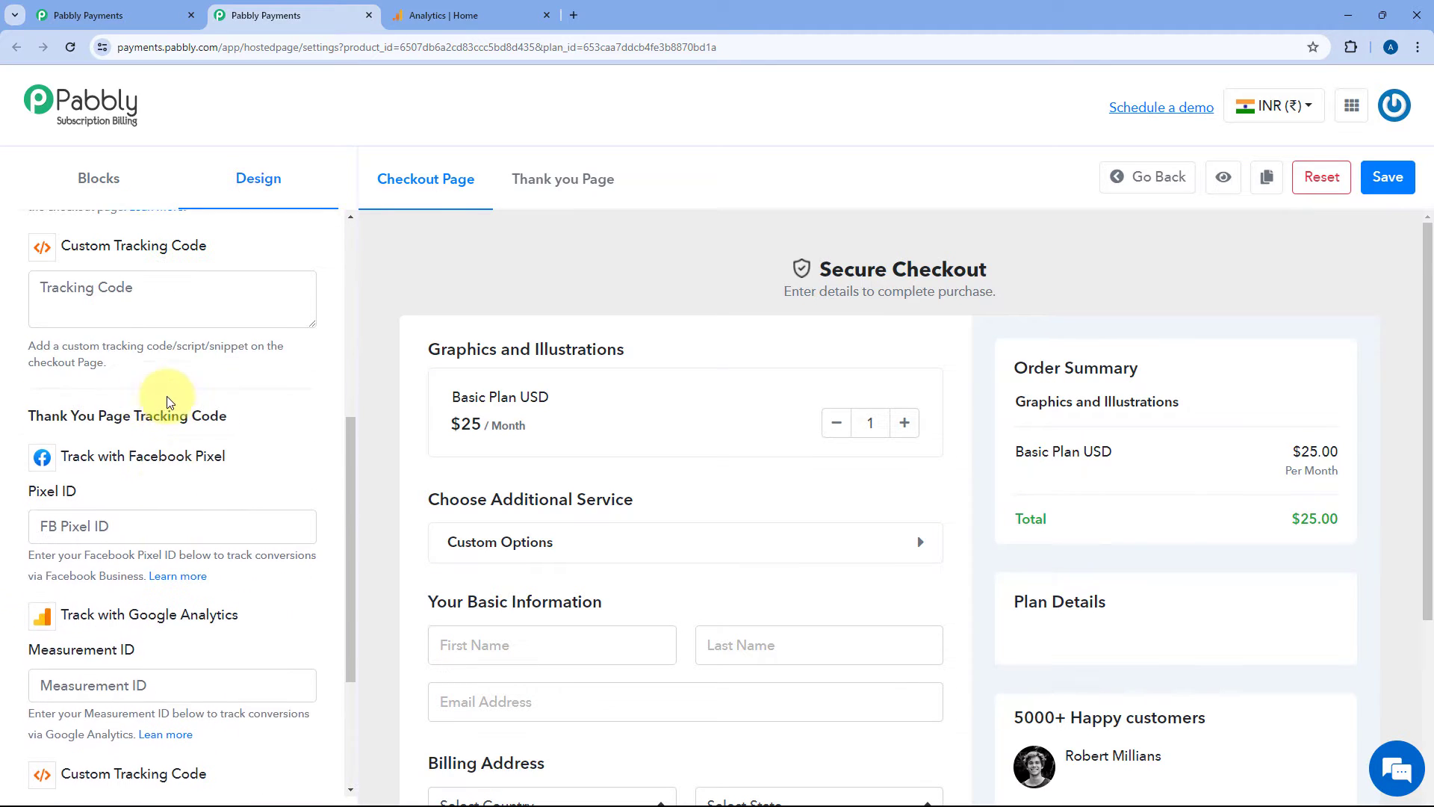
pyautogui.moveTo(28, 416); pyautogui.dragTo(131, 422)
pyautogui.scroll(5, 131, 422)
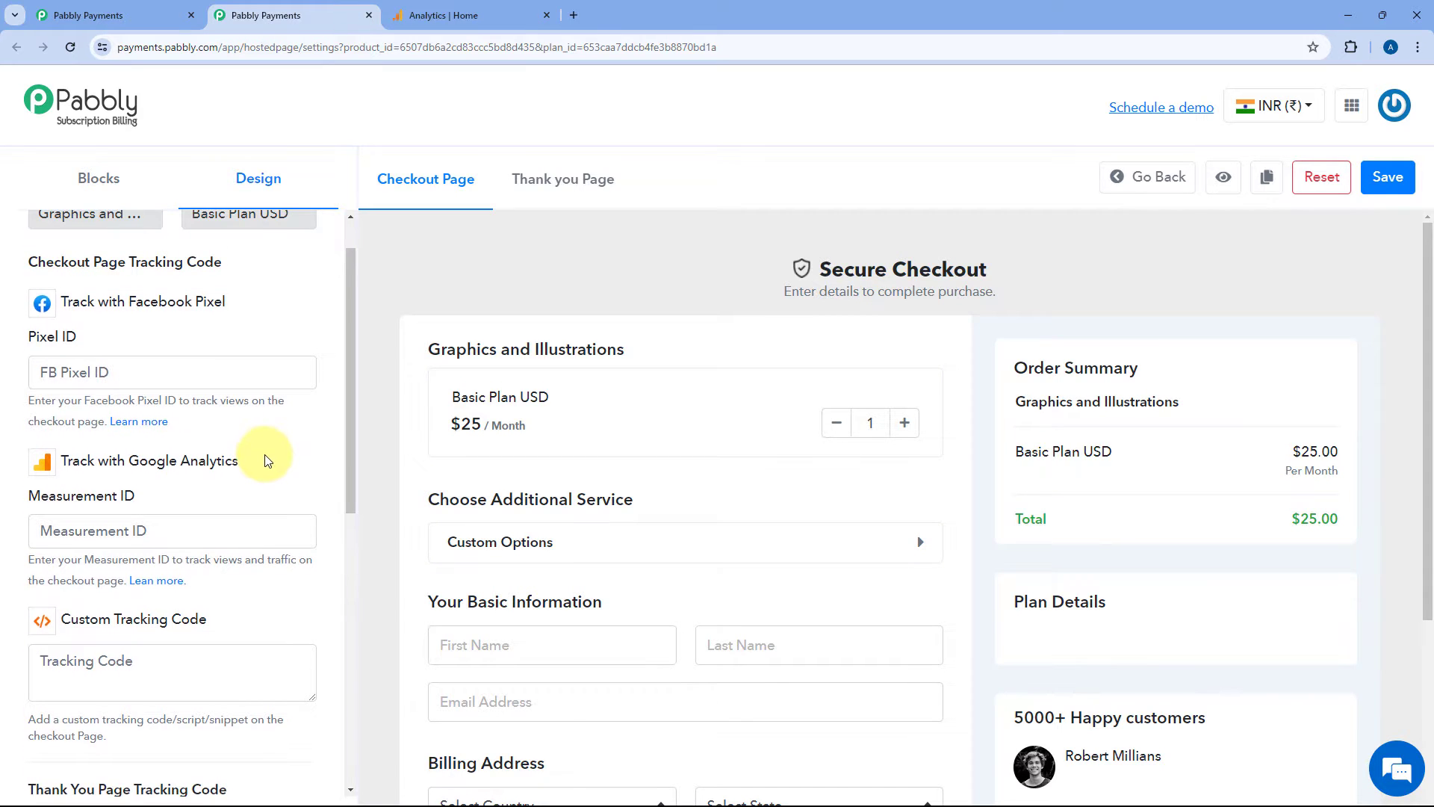
pyautogui.scroll(-1, 267, 460)
pyautogui.moveTo(173, 423); pyautogui.dragTo(25, 419)
pyautogui.click(154, 420)
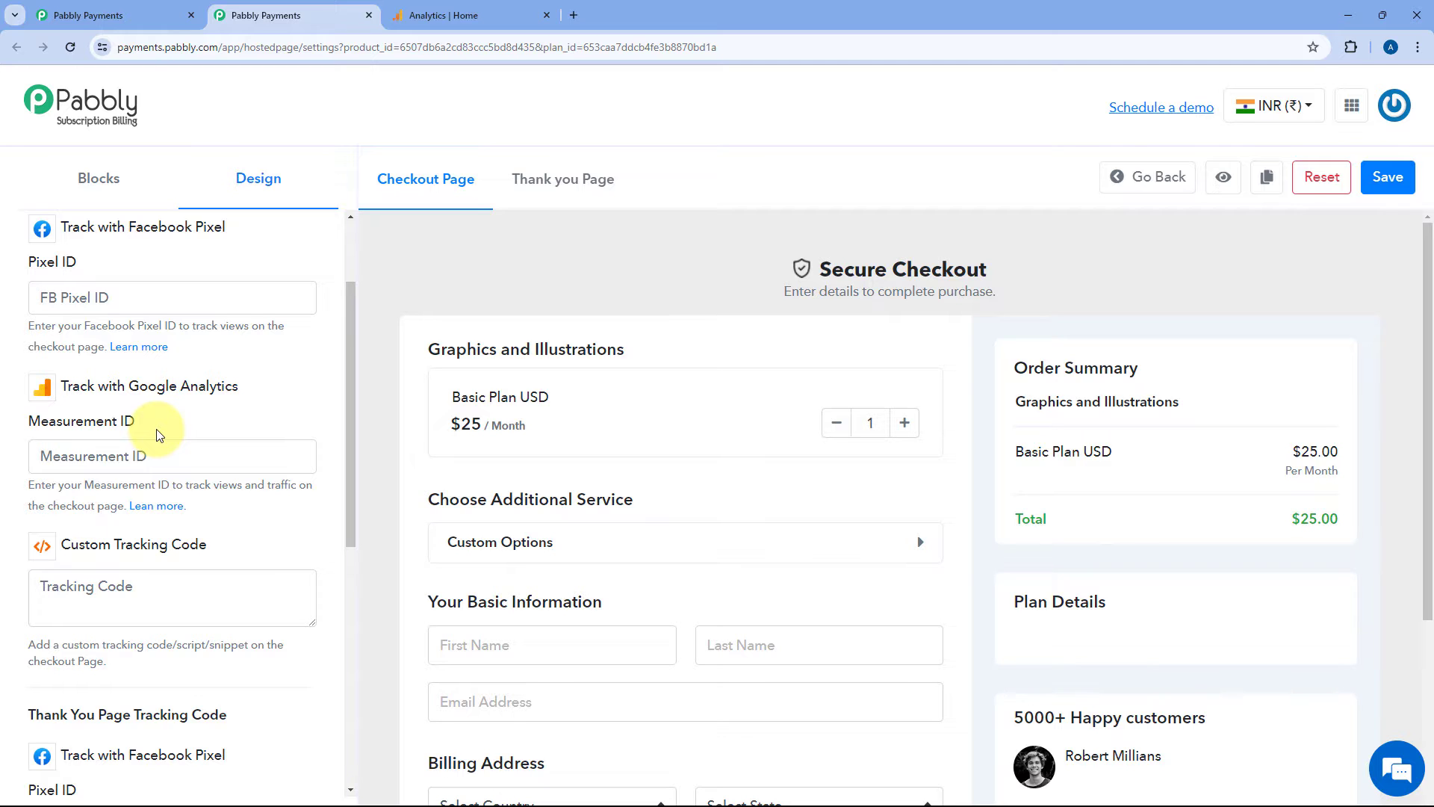
# Switch to Google Analytics and start setting up a web data stream for the PSB Payment Pages property.
pyautogui.click(439, 12)
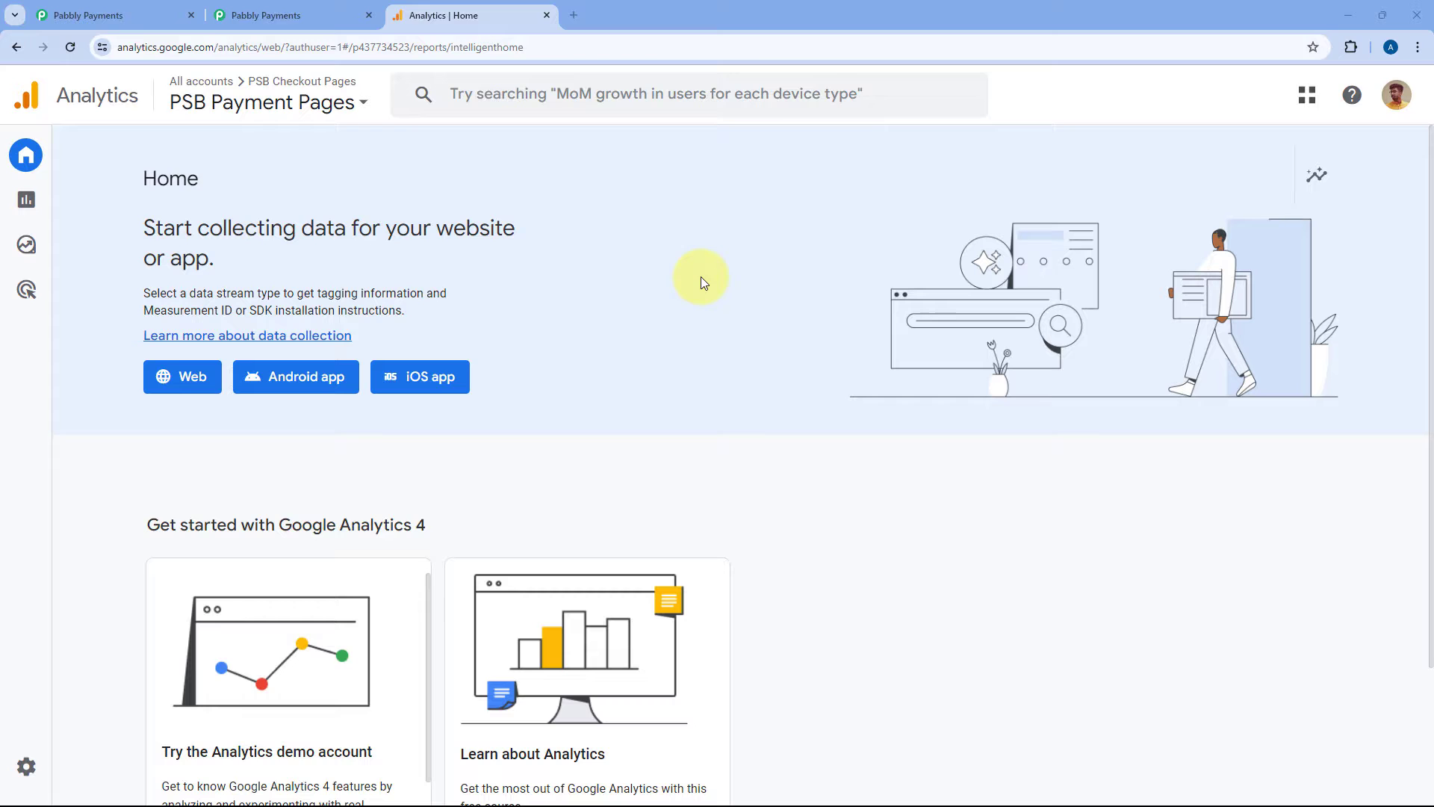
pyautogui.click(312, 11)
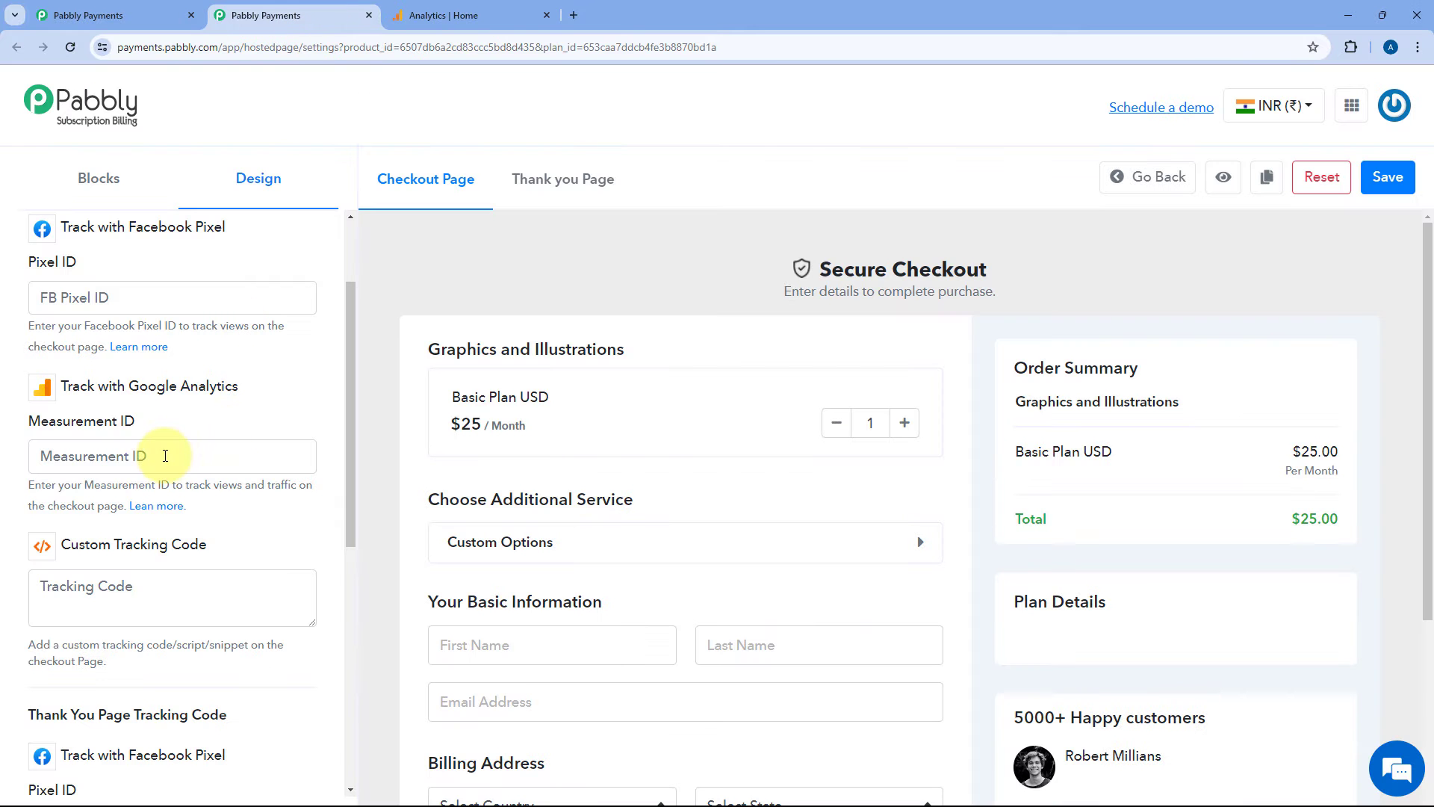
pyautogui.click(465, 9)
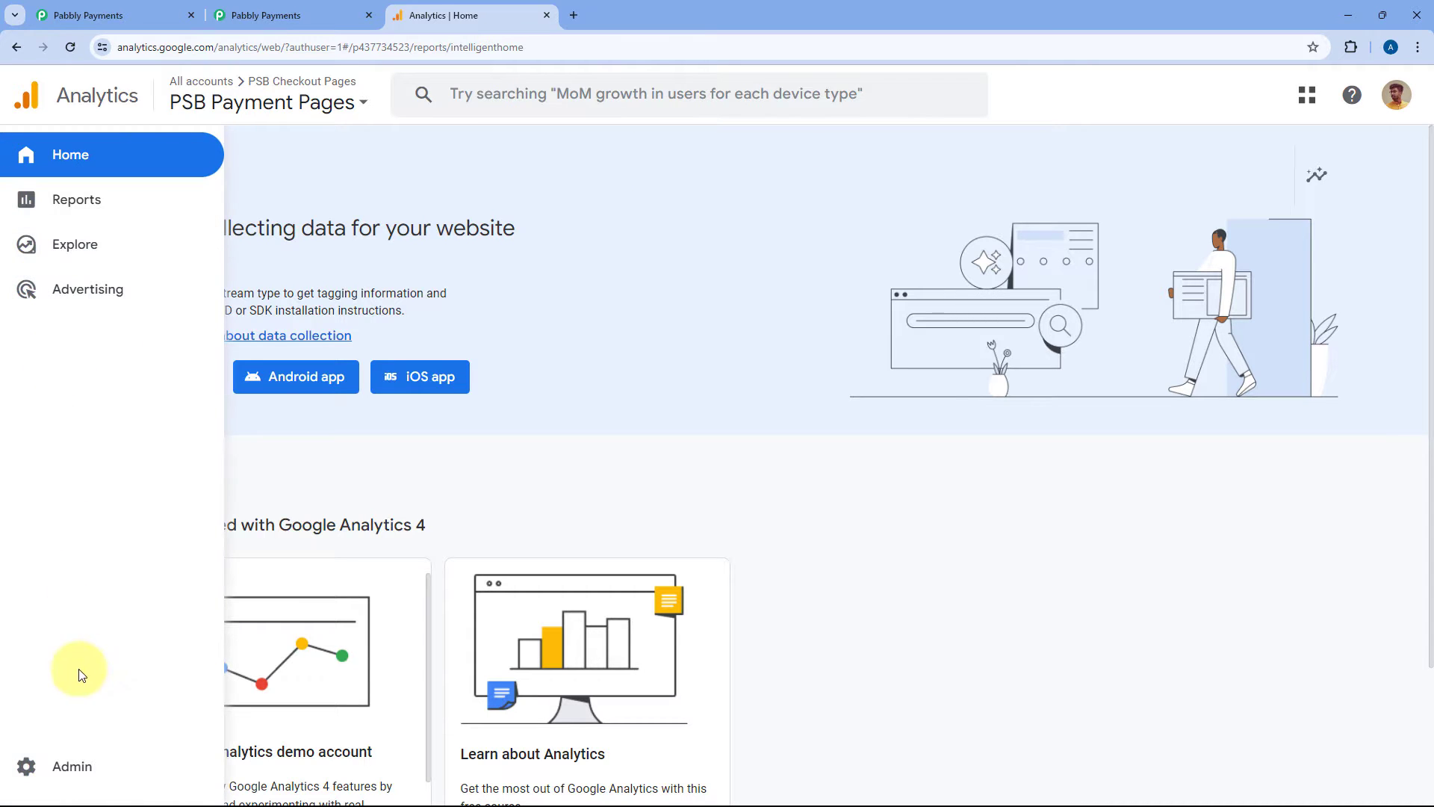
pyautogui.click(74, 768)
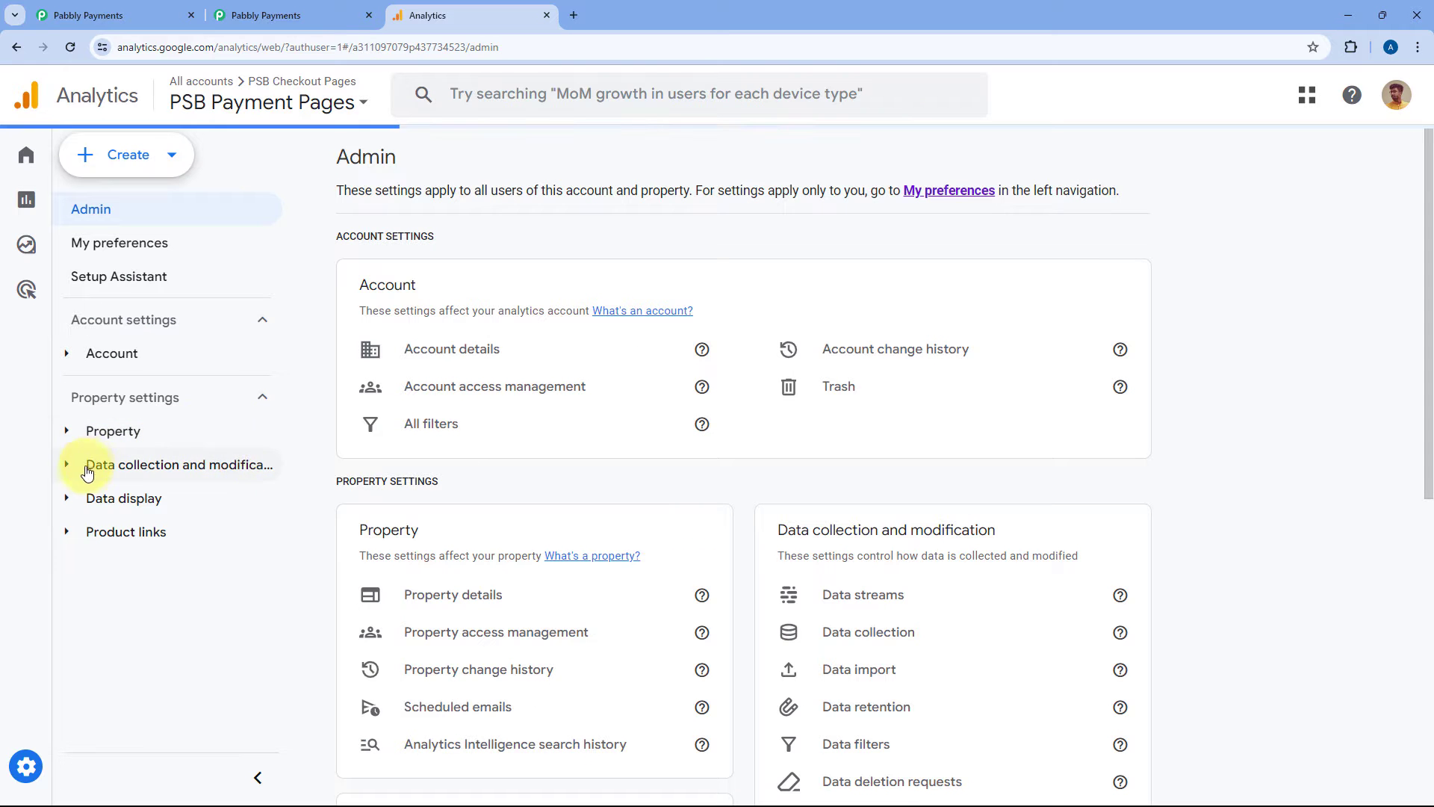
pyautogui.click(69, 465)
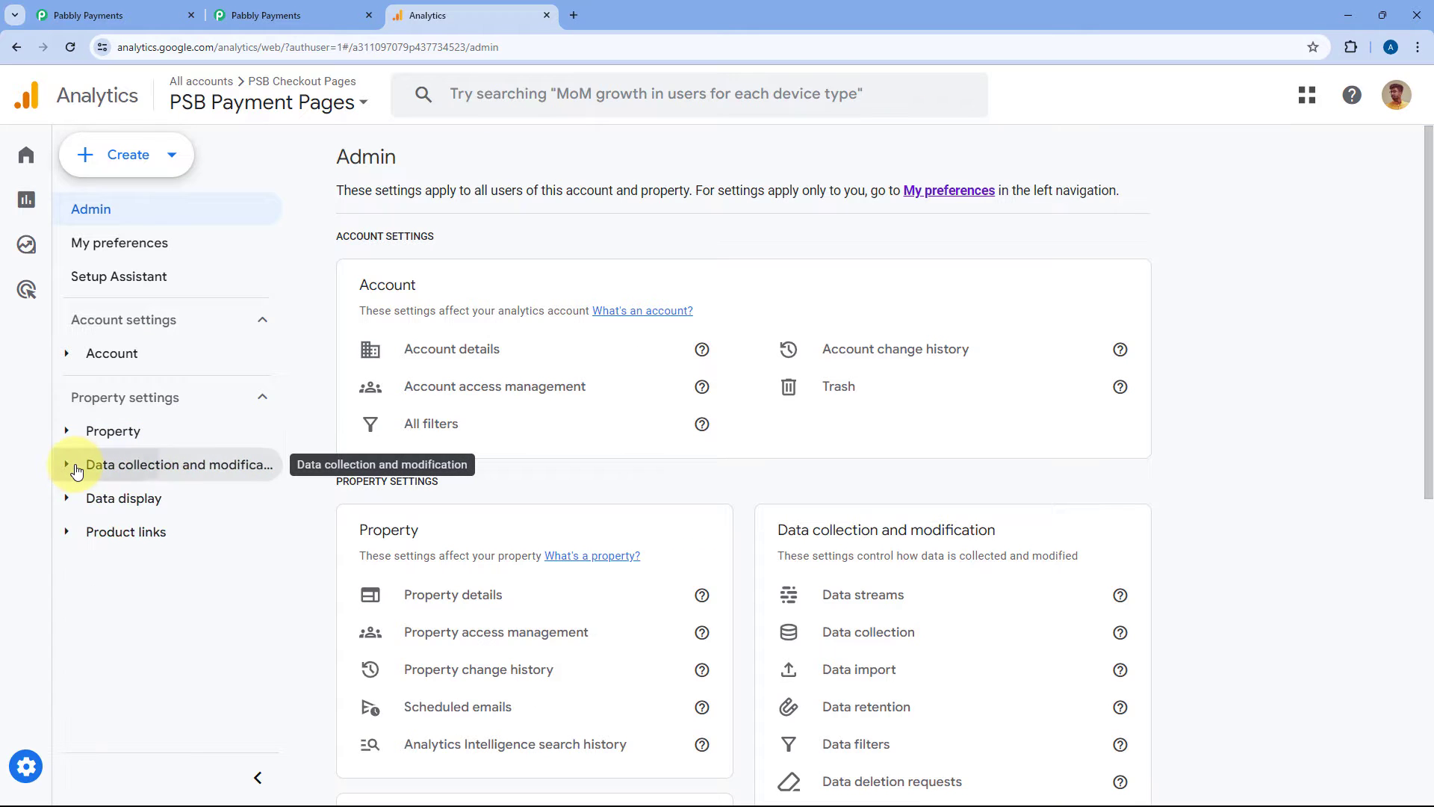
pyautogui.click(174, 502)
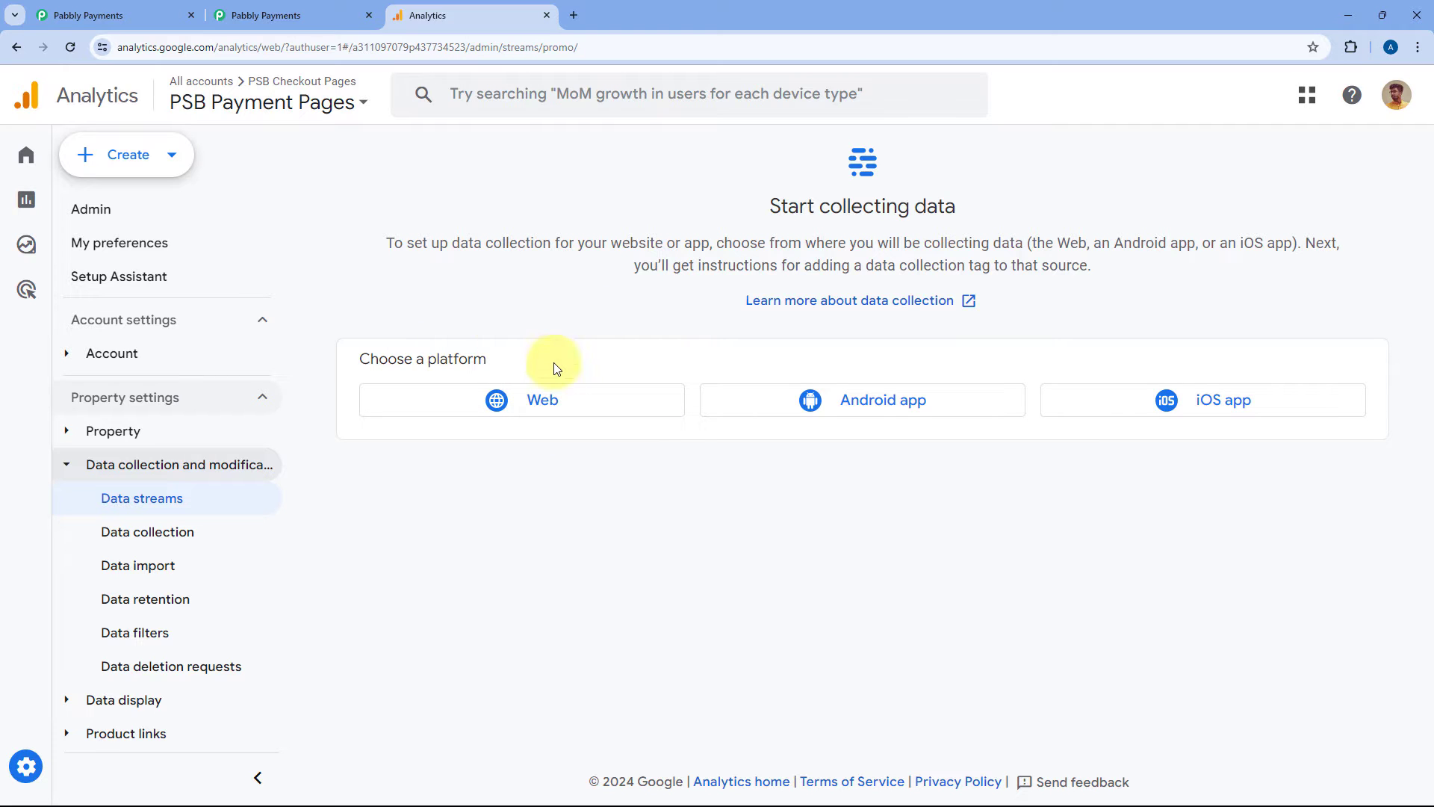
pyautogui.click(553, 399)
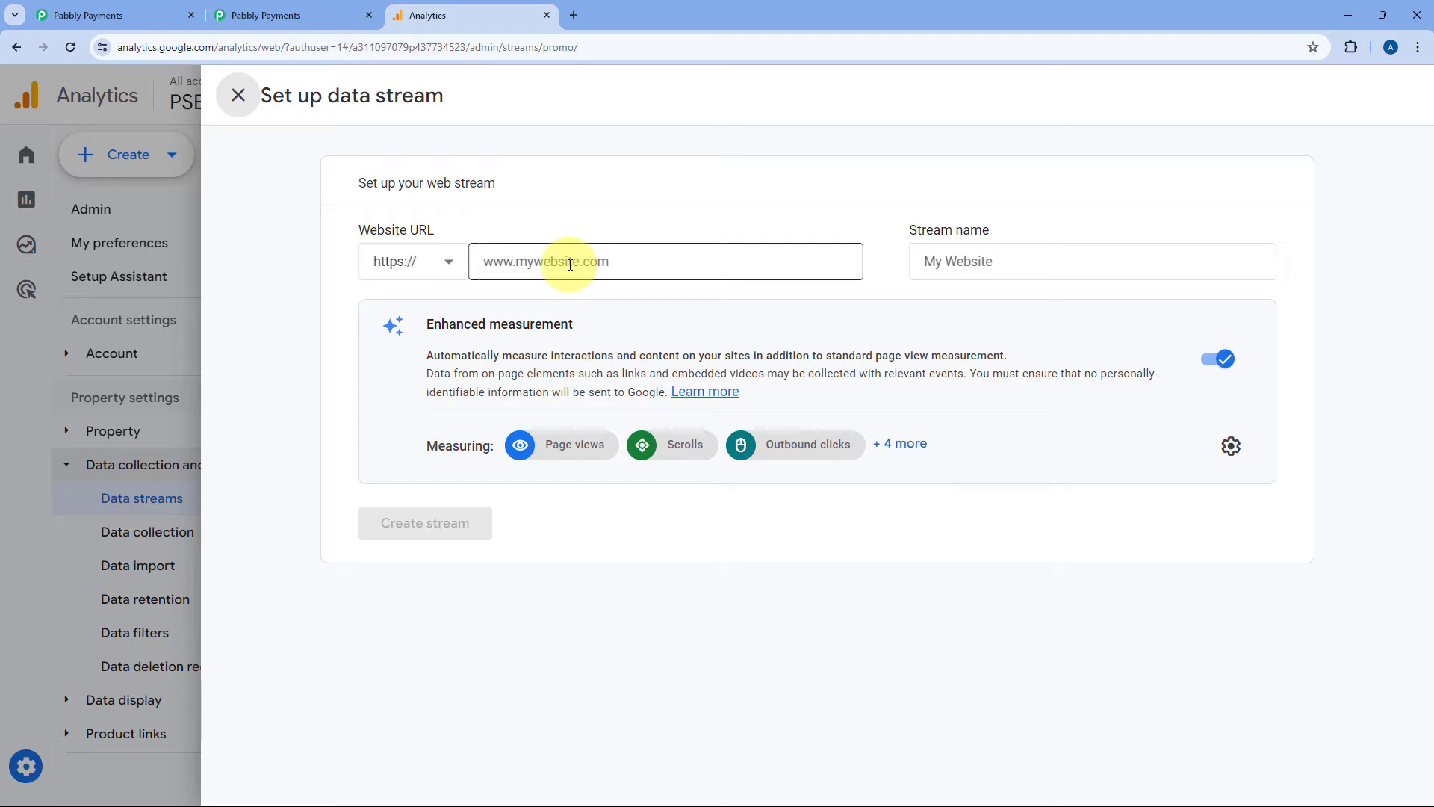
# Switch to Pabbly Subscription Billing and open the checkout page preview of the Basic Plan USD.
pyautogui.click(322, 14)
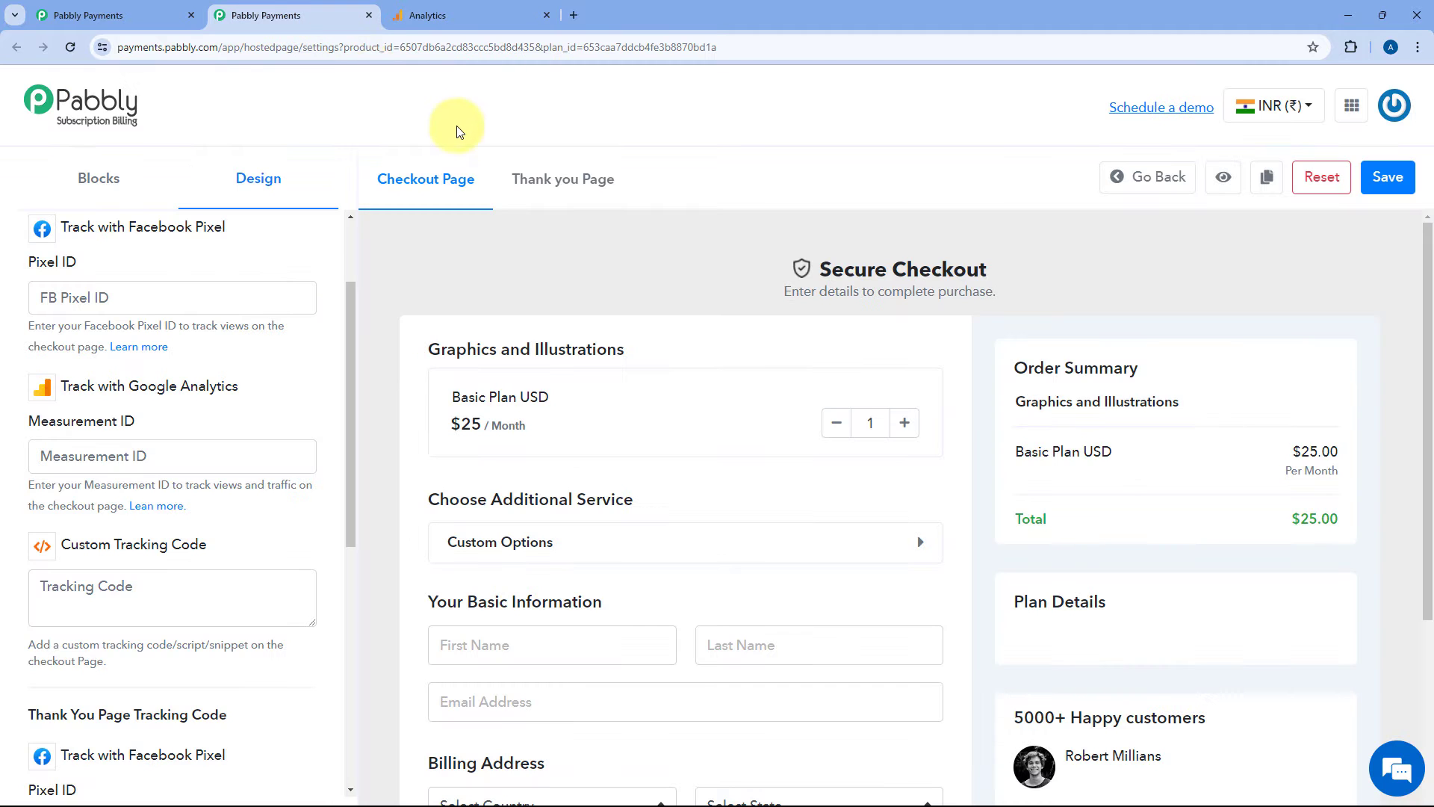
pyautogui.click(121, 15)
pyautogui.click(314, 10)
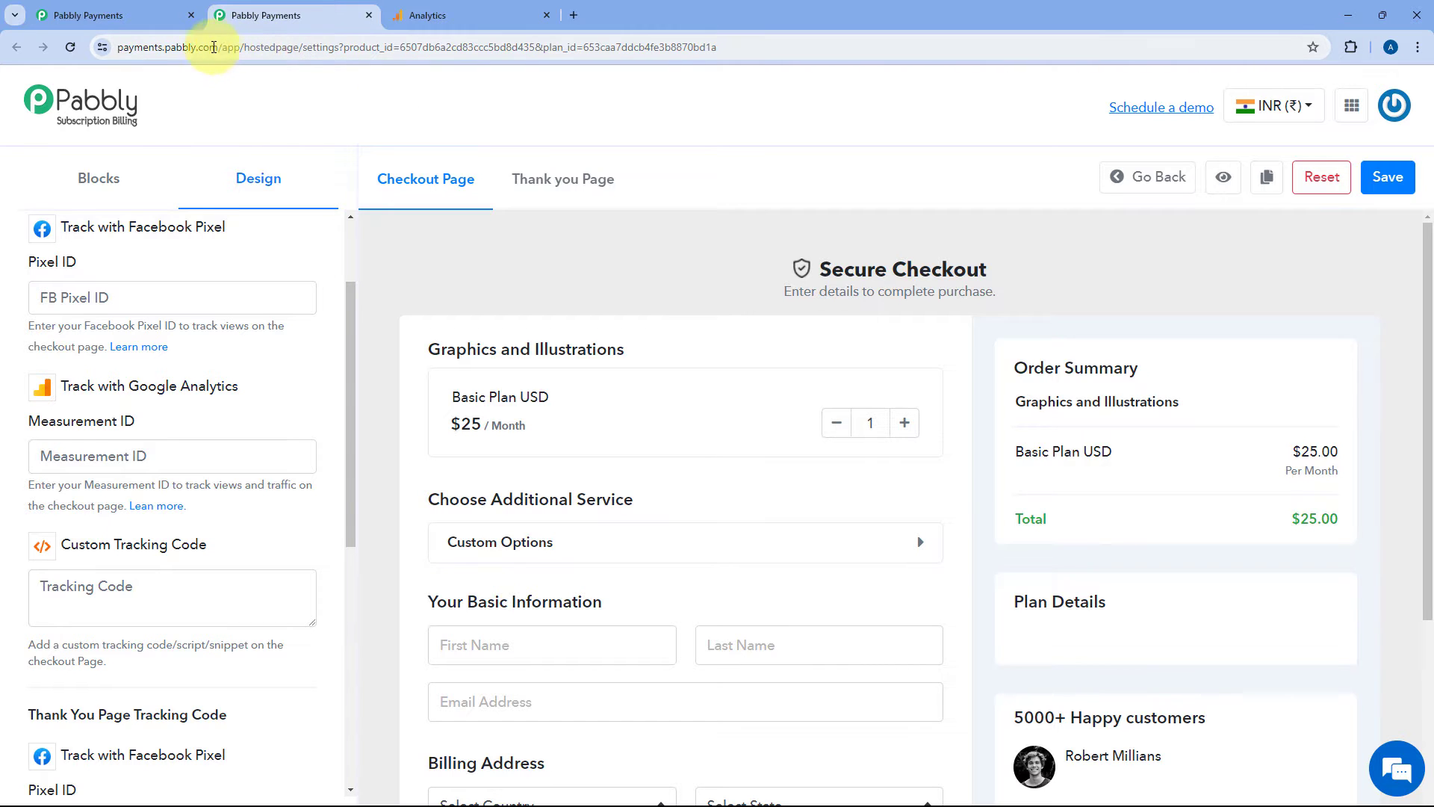
pyautogui.click(131, 15)
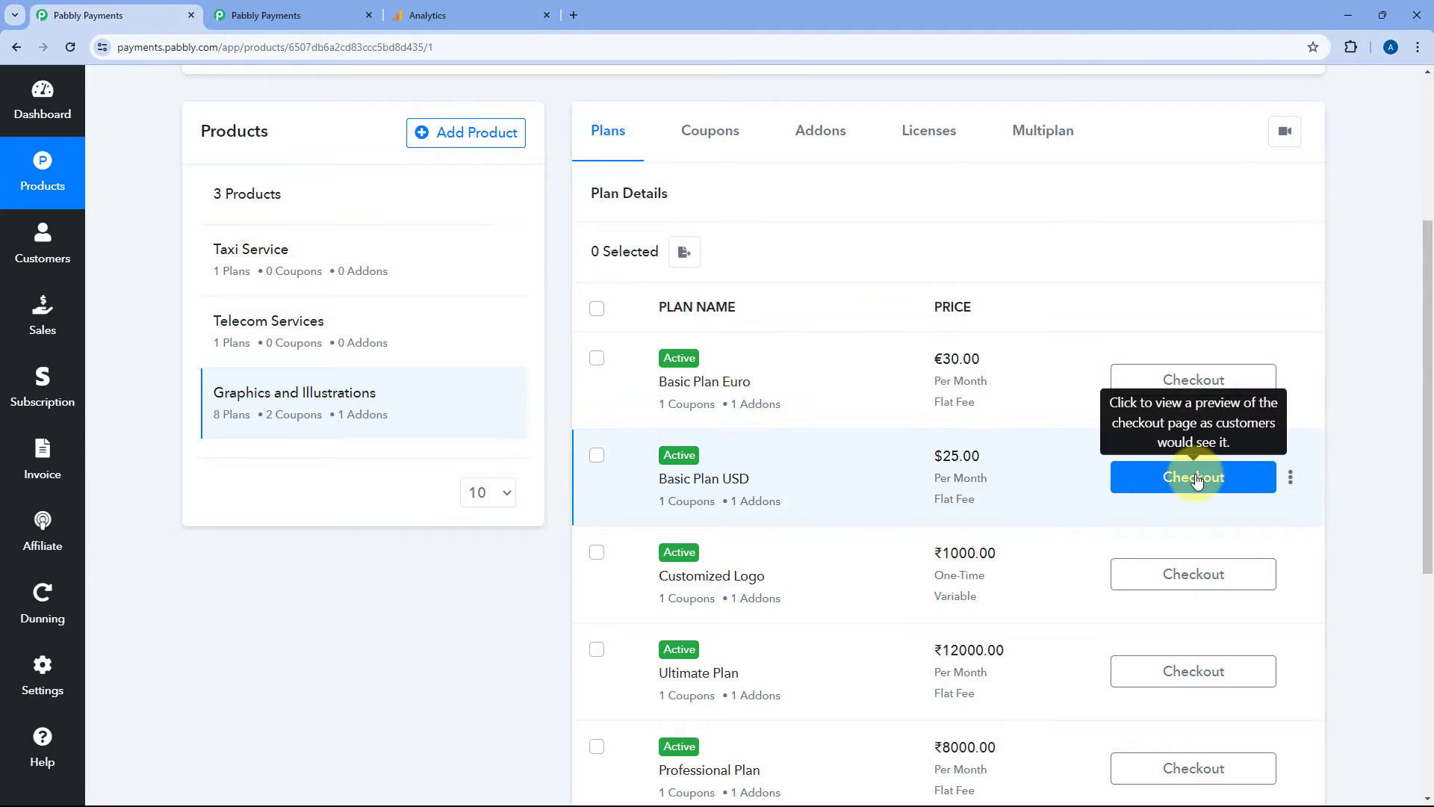
pyautogui.click(1193, 477)
pyautogui.click(321, 12)
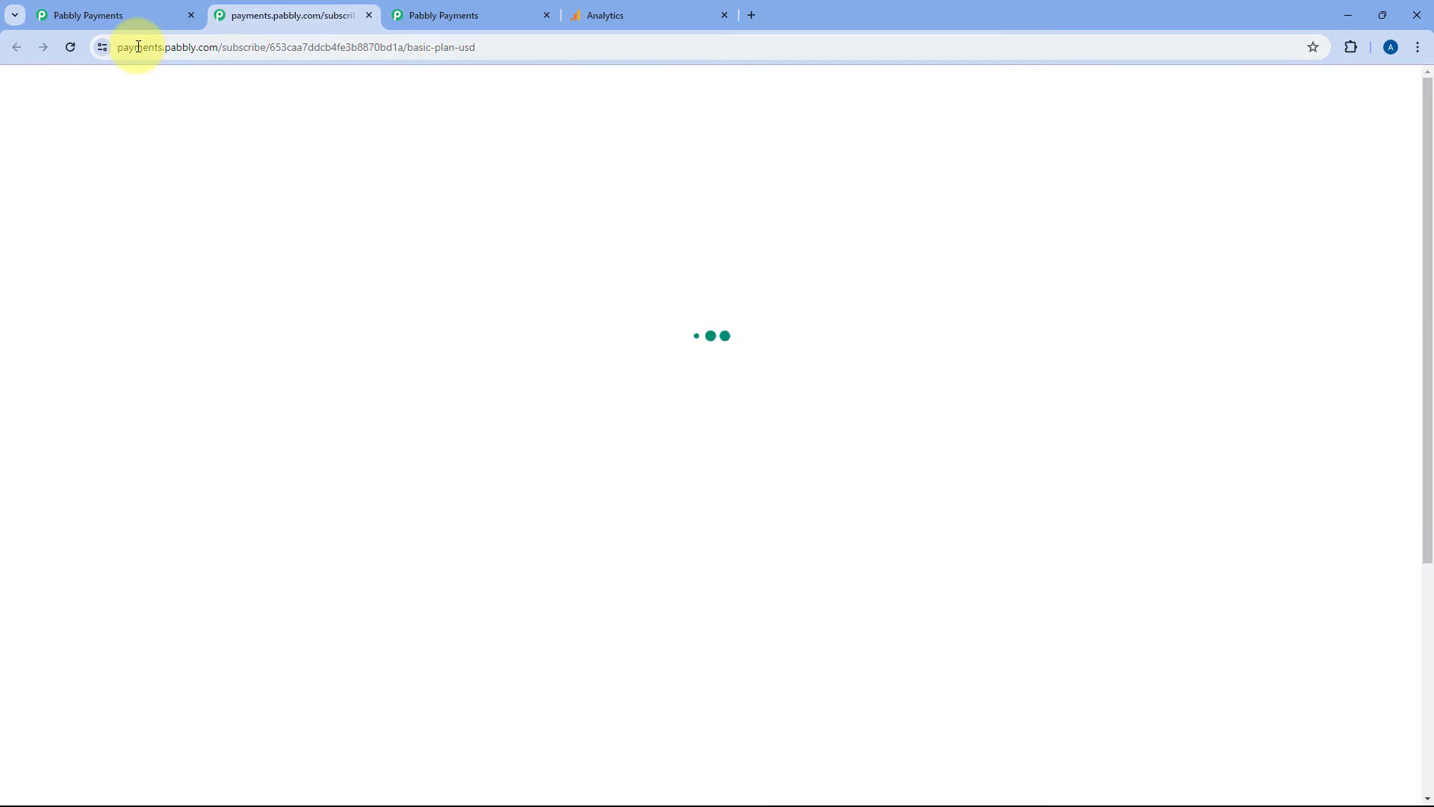
pyautogui.click(156, 50)
pyautogui.click(187, 48)
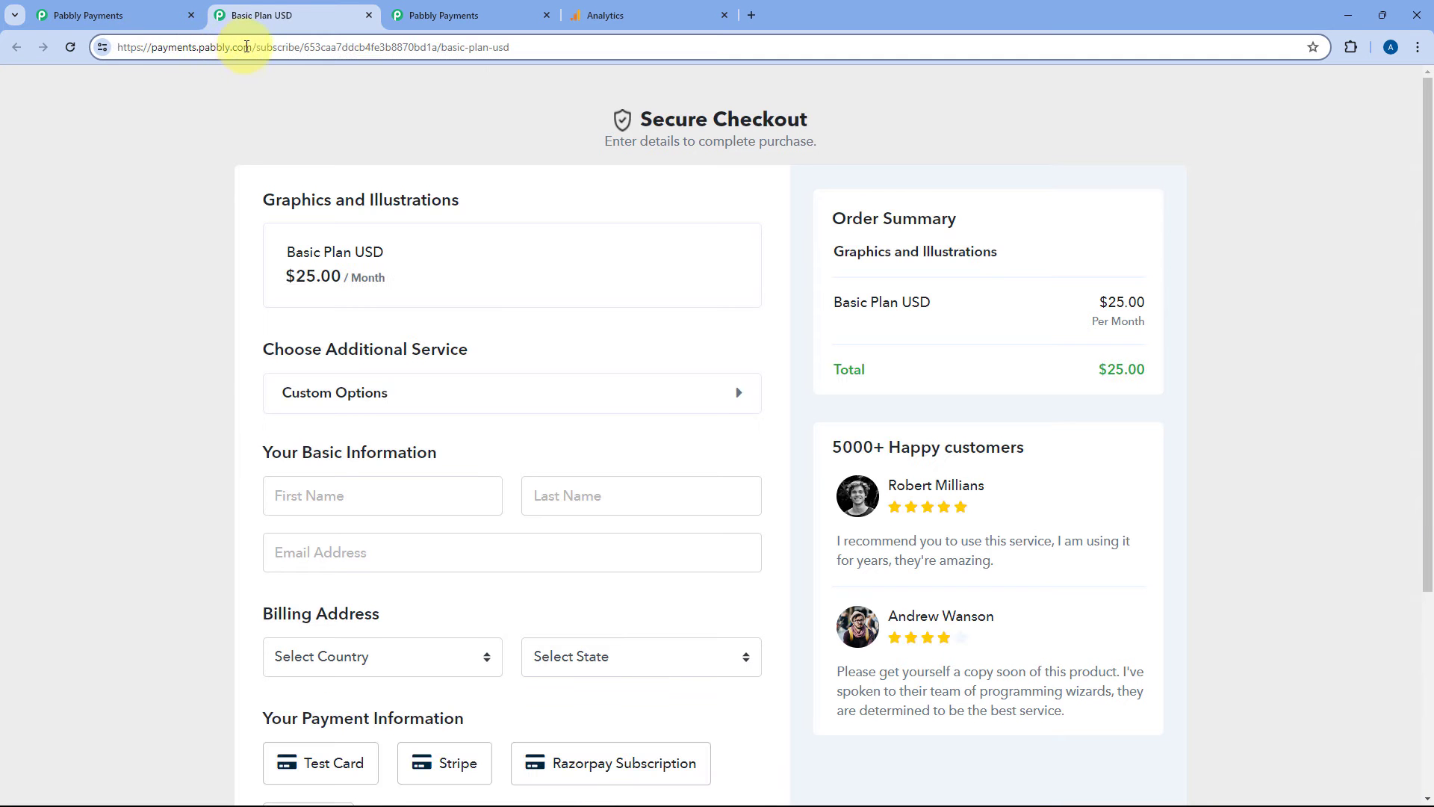
pyautogui.moveTo(253, 47); pyautogui.dragTo(115, 46)
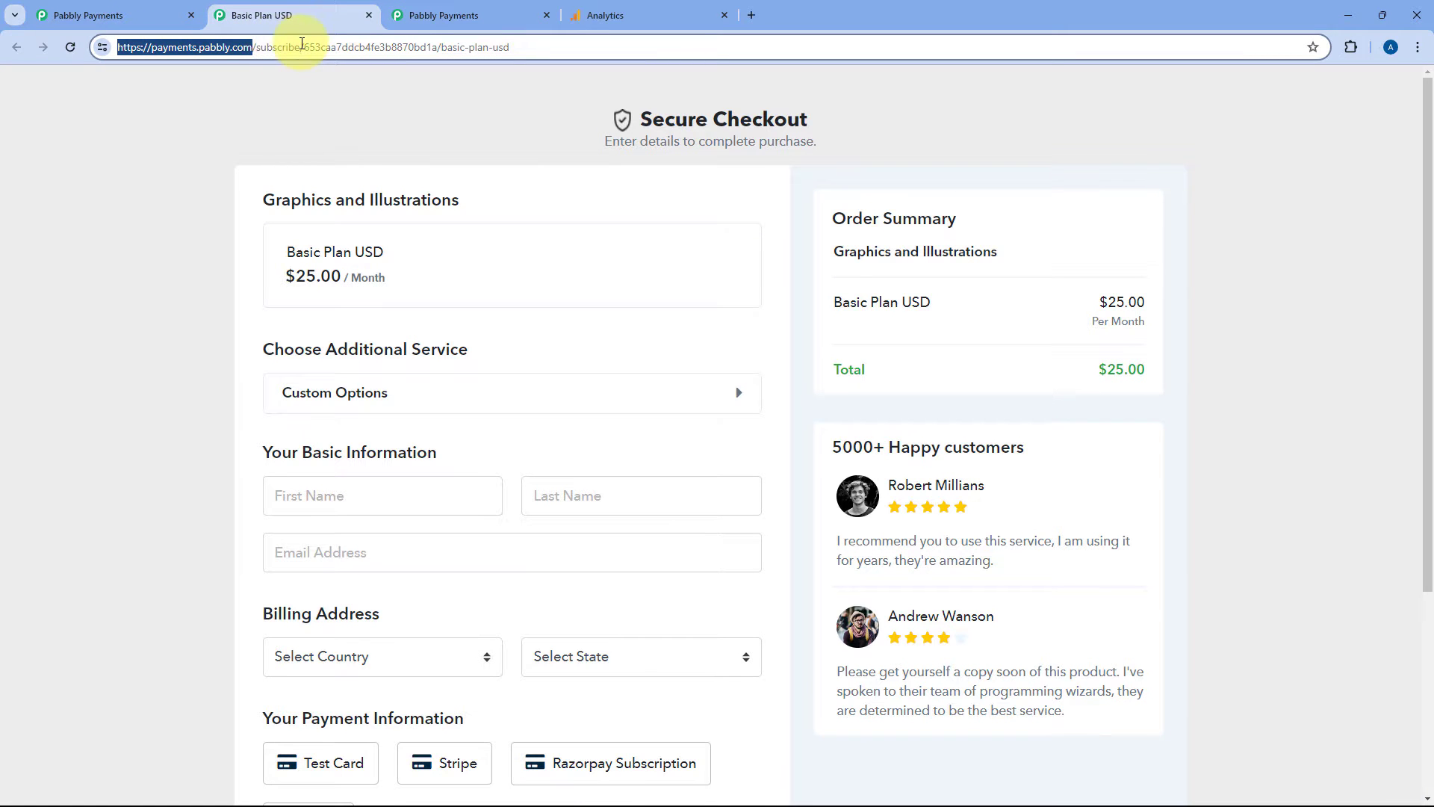
pyautogui.moveTo(302, 47); pyautogui.dragTo(141, 46)
pyautogui.rightClick(202, 46)
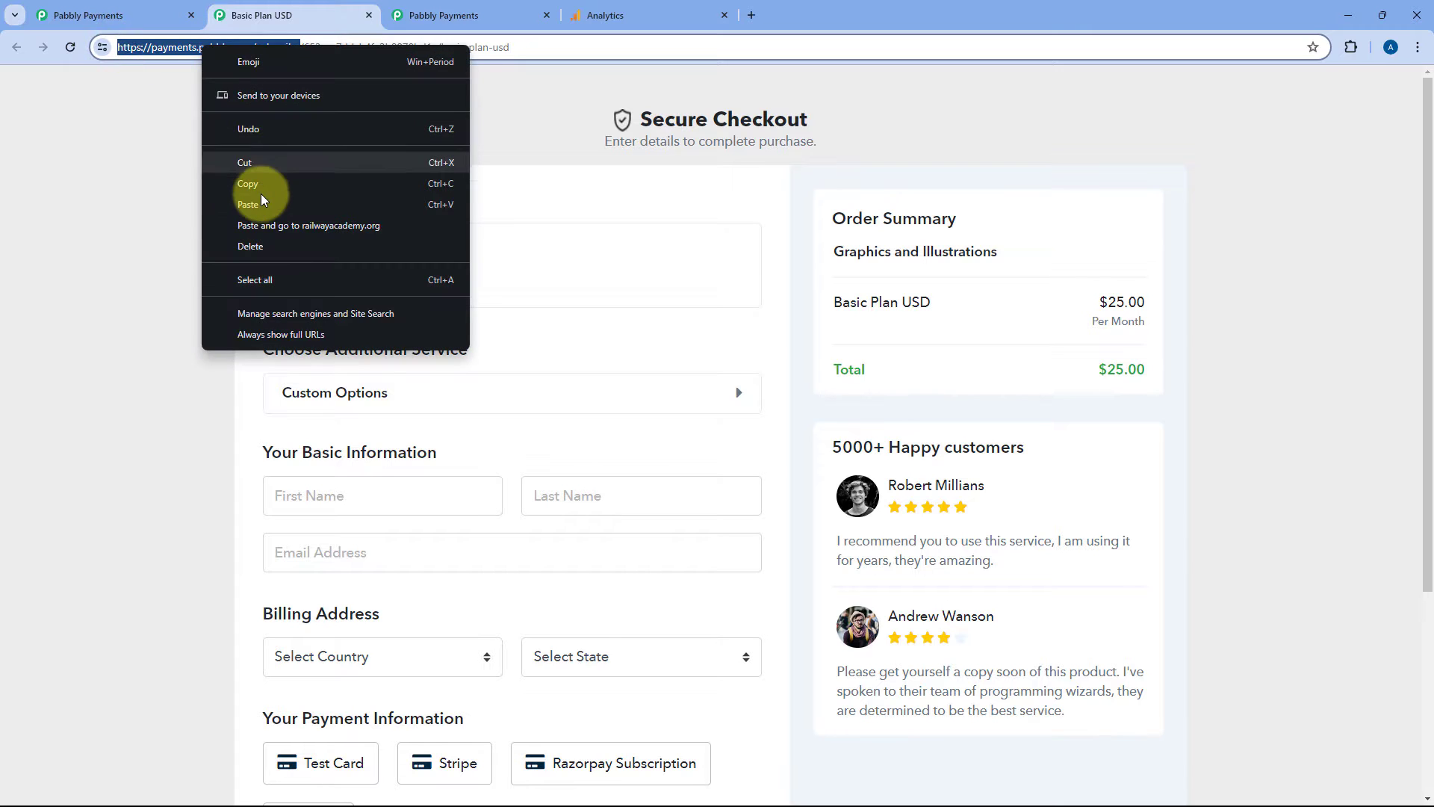
pyautogui.click(250, 184)
pyautogui.click(613, 14)
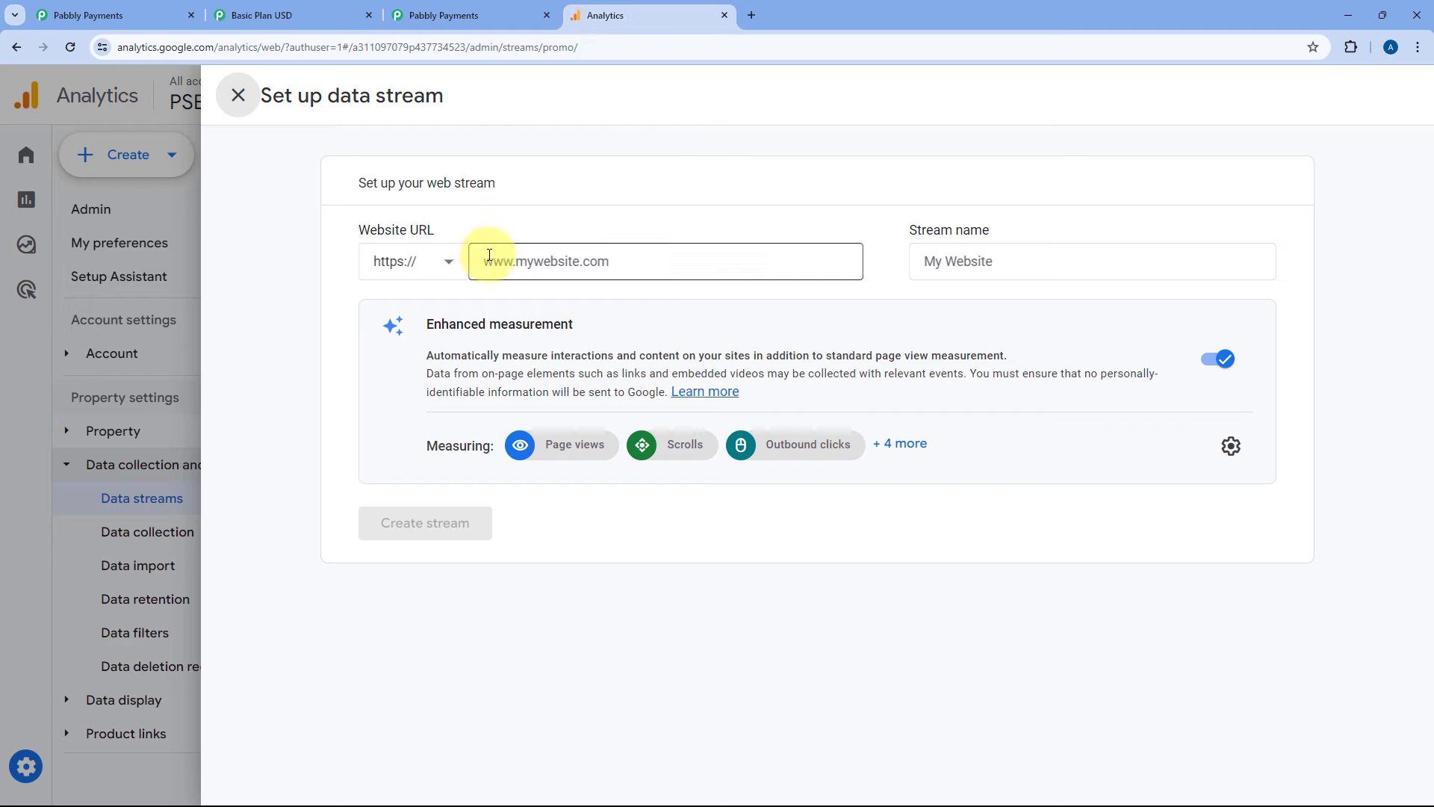
pyautogui.click(513, 257)
pyautogui.hotkey('ctrl', 'v')
pyautogui.moveTo(525, 261); pyautogui.dragTo(471, 263)
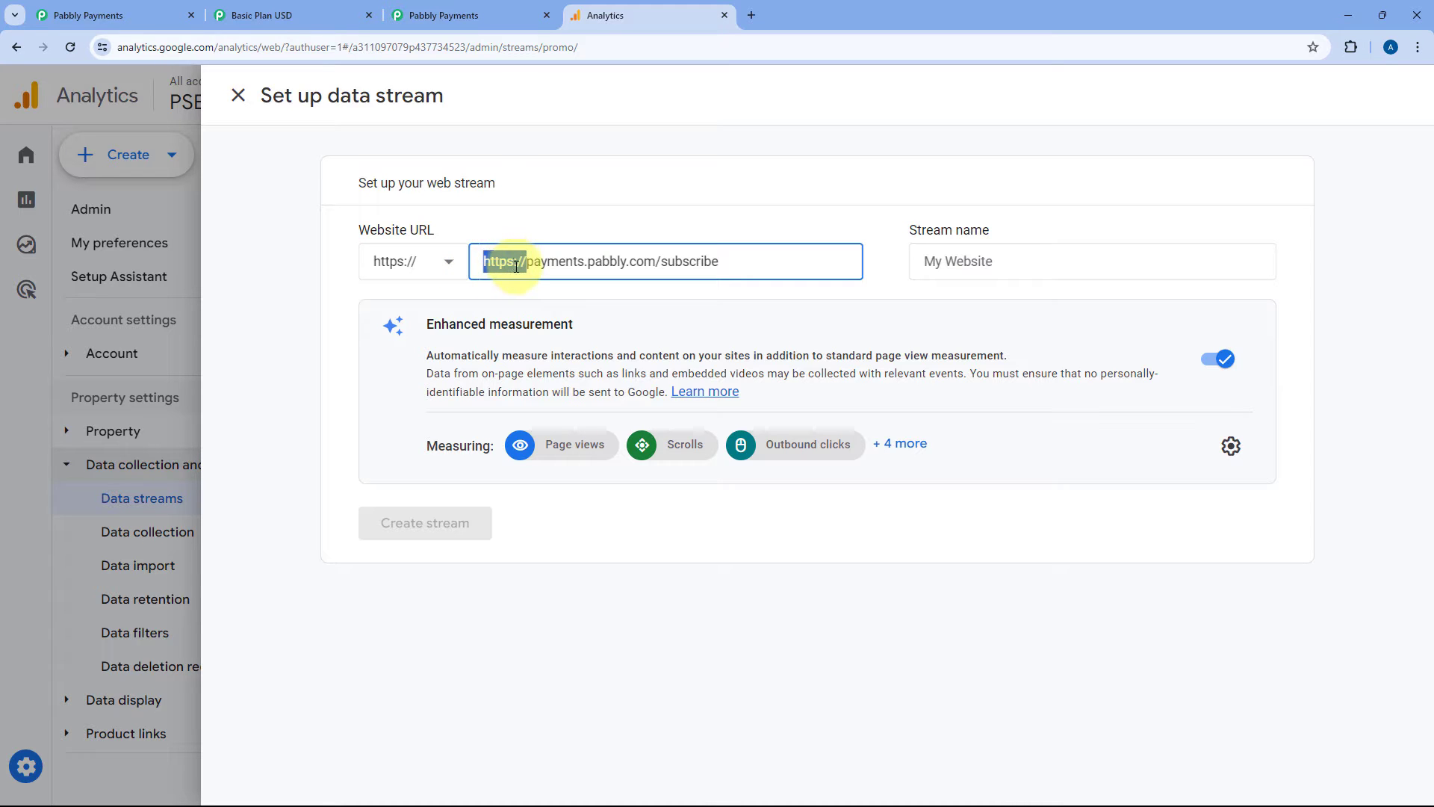
pyautogui.press('BackSpace')
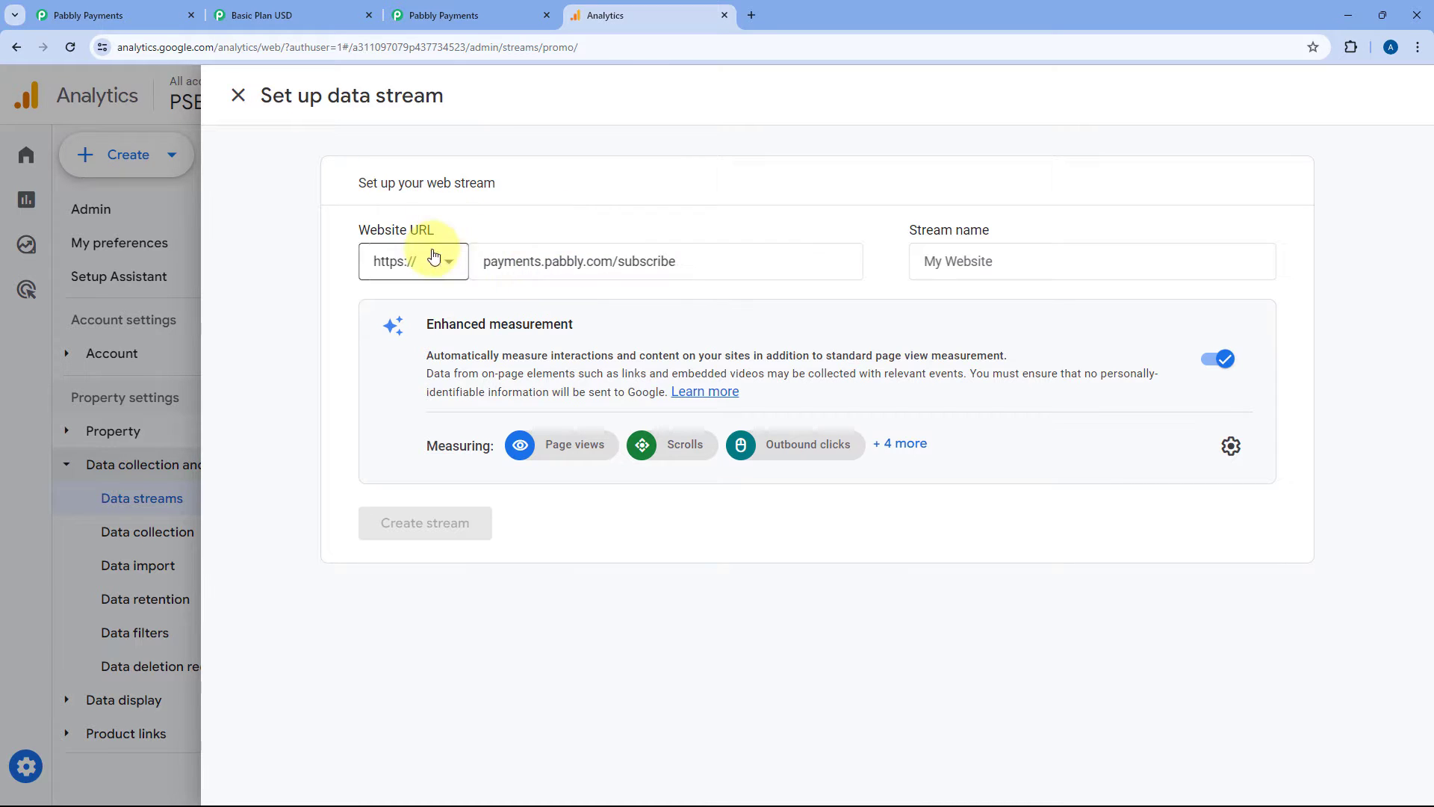
pyautogui.doubleClick(694, 259)
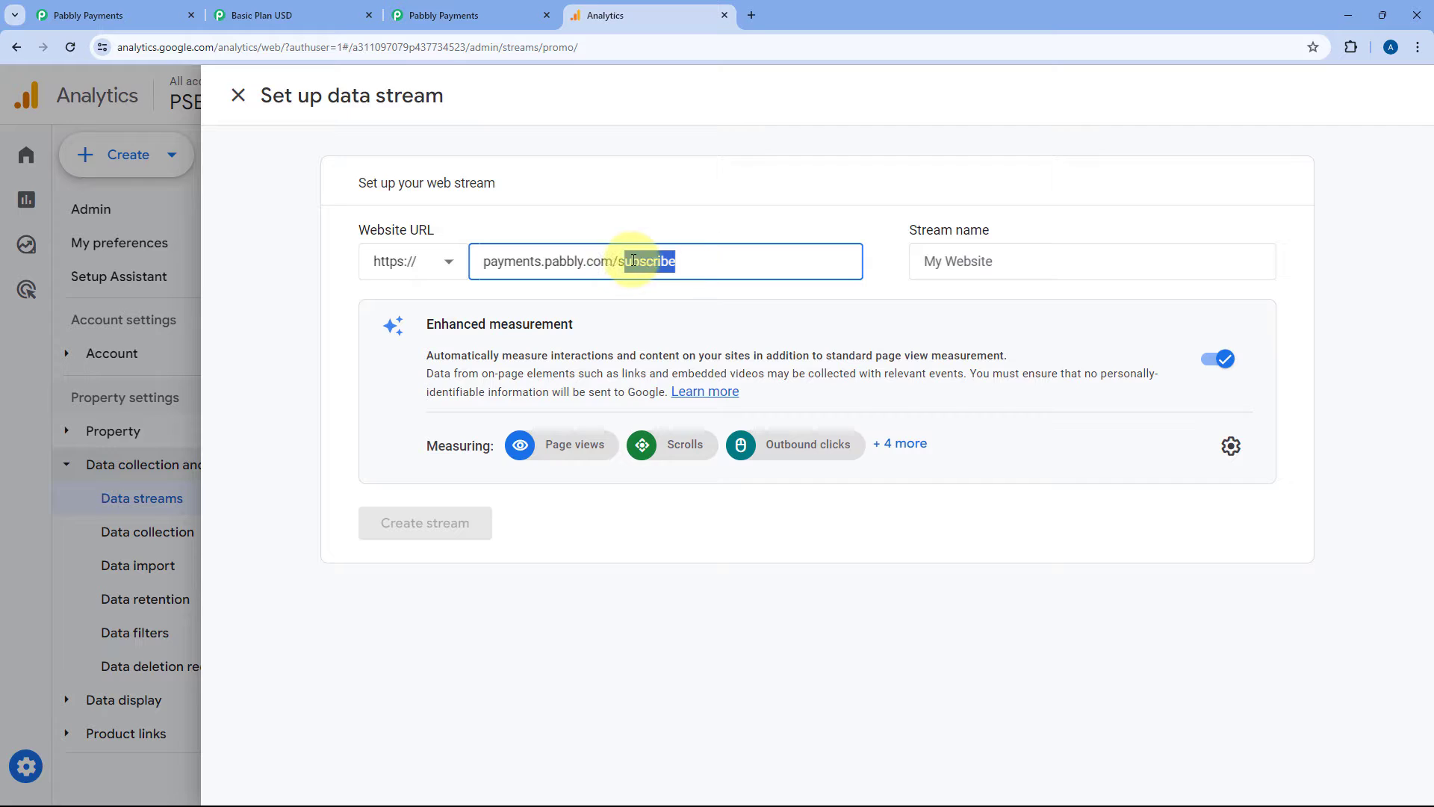
pyautogui.click(694, 256)
pyautogui.click(737, 224)
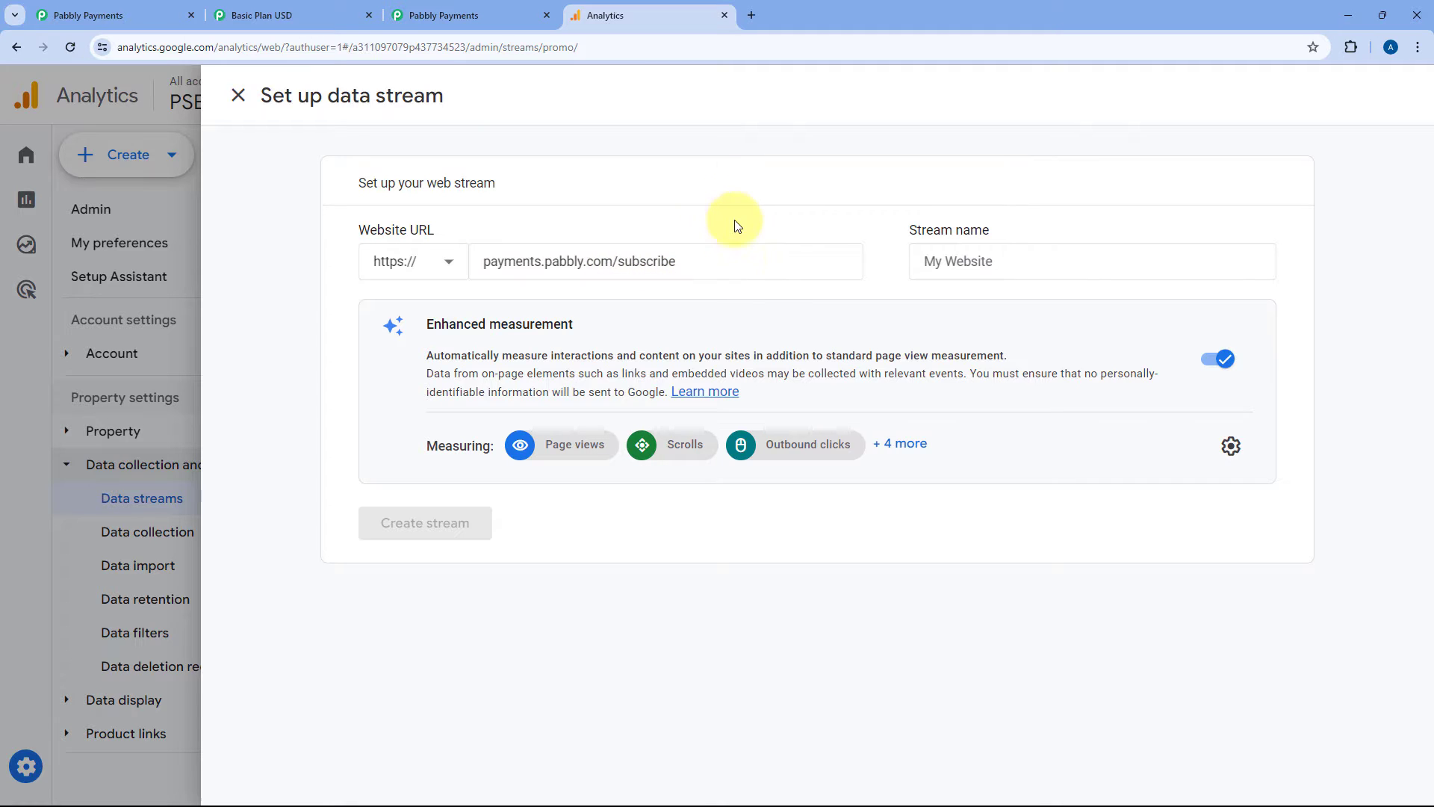
# Name the stream PSB Checkout Page, create it and dismiss the installation instructions.
pyautogui.click(980, 263)
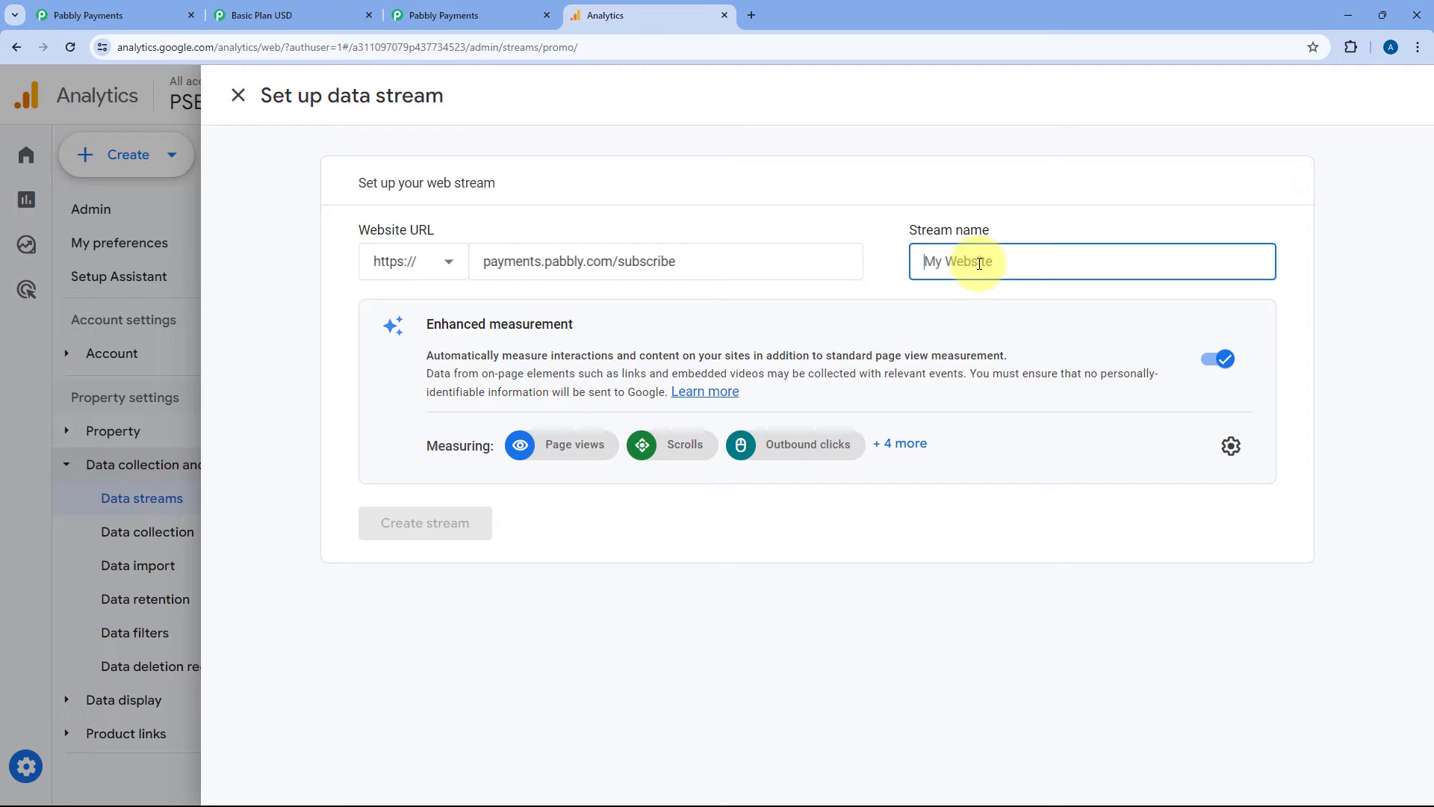
pyautogui.write('PSB Checkout Page')
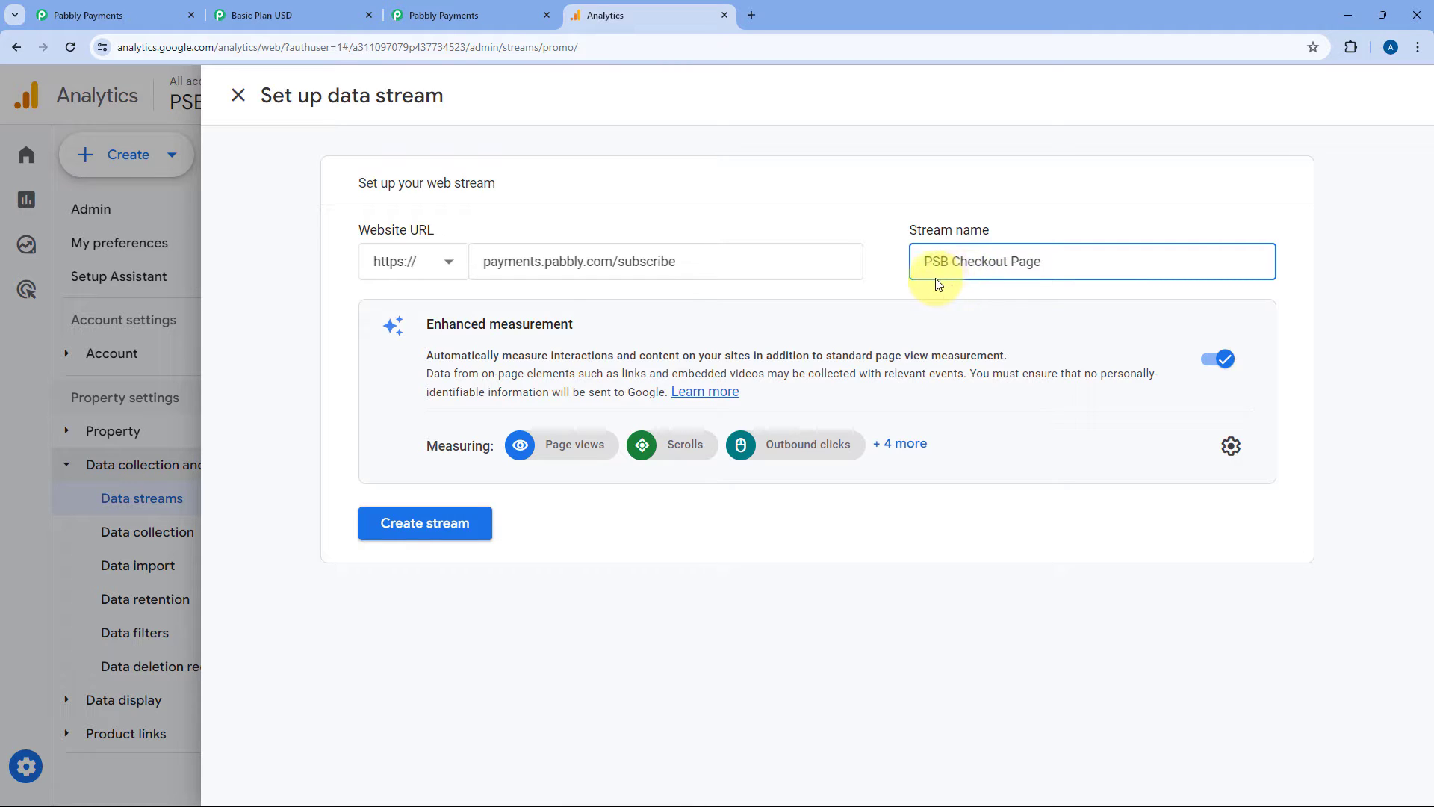
pyautogui.click(435, 527)
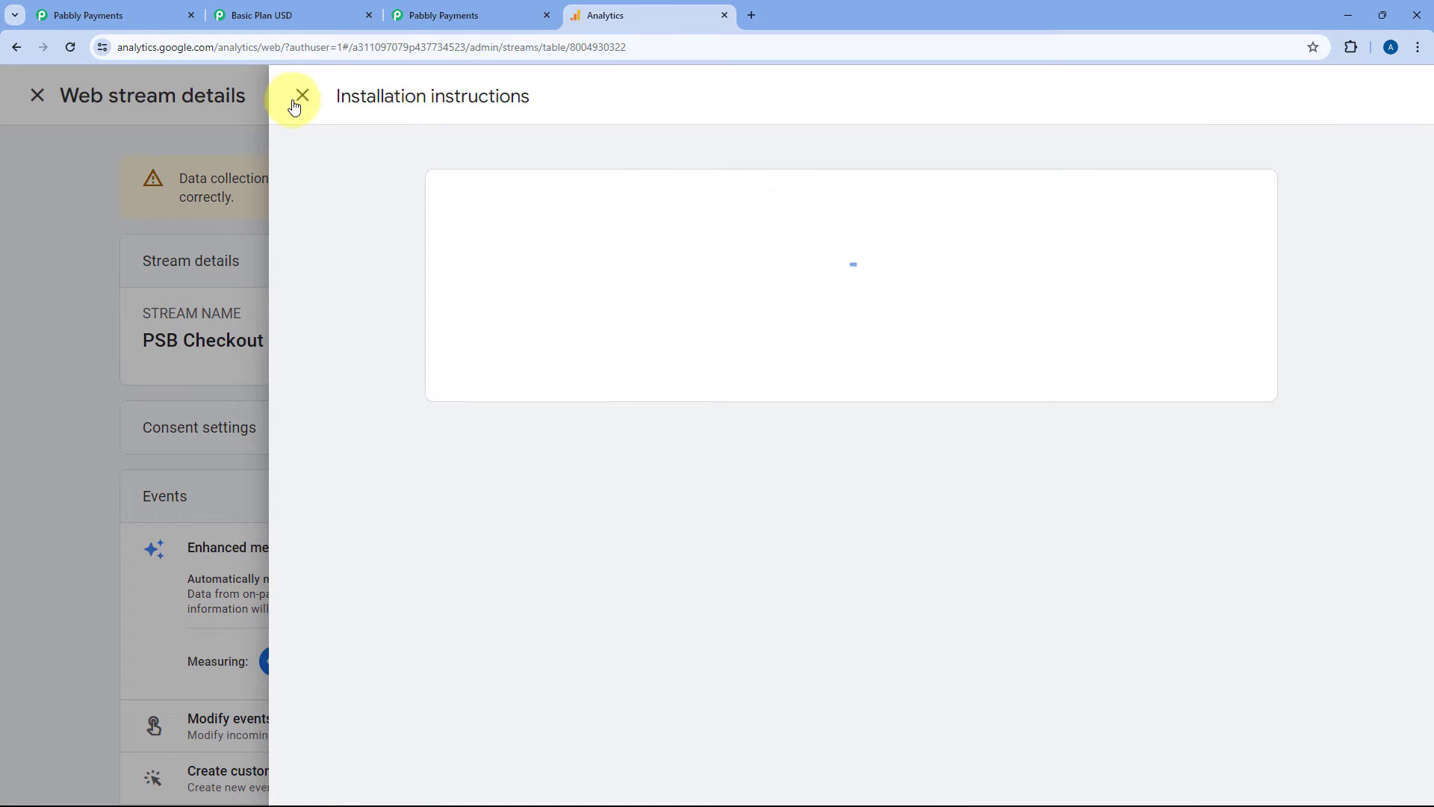
pyautogui.click(298, 96)
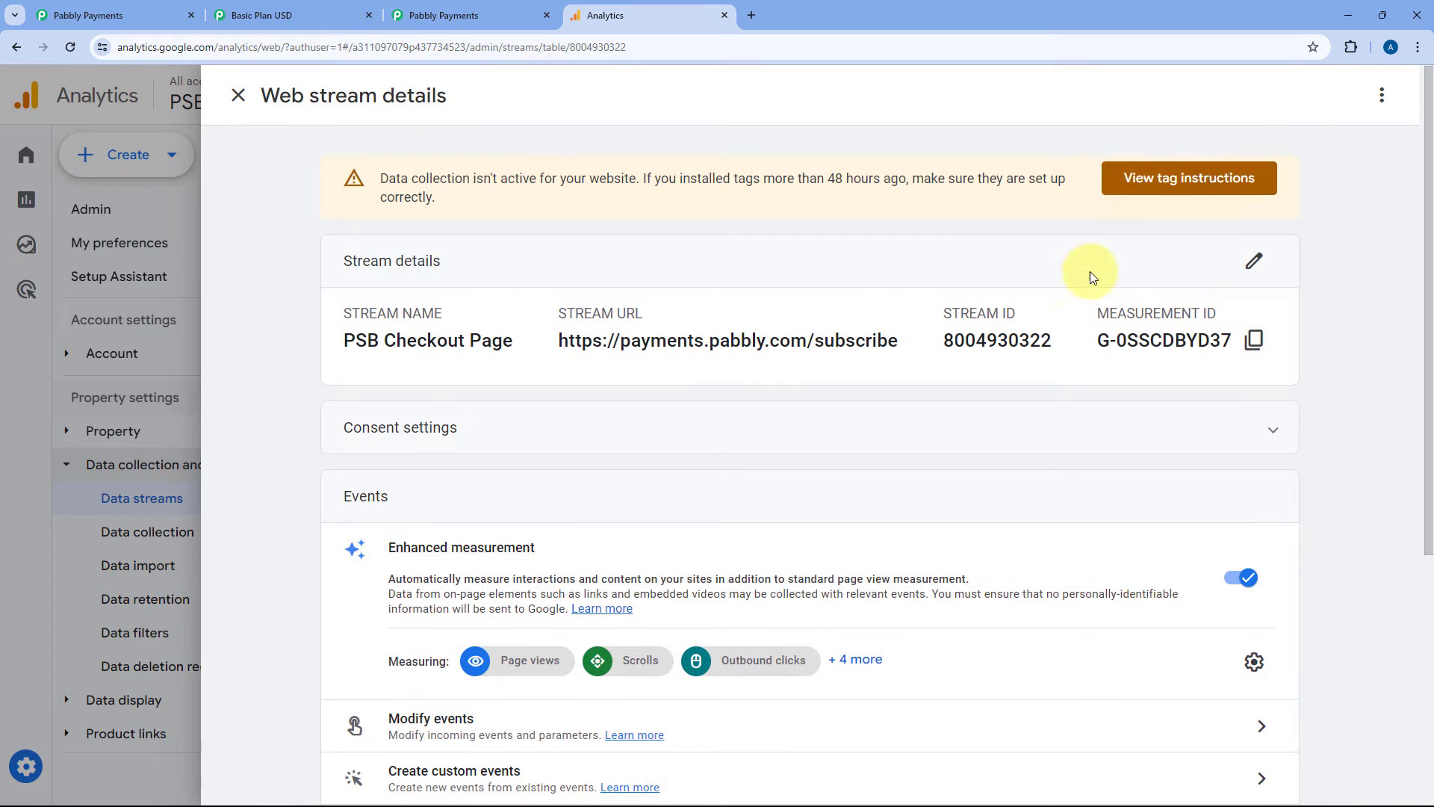
pyautogui.click(1137, 184)
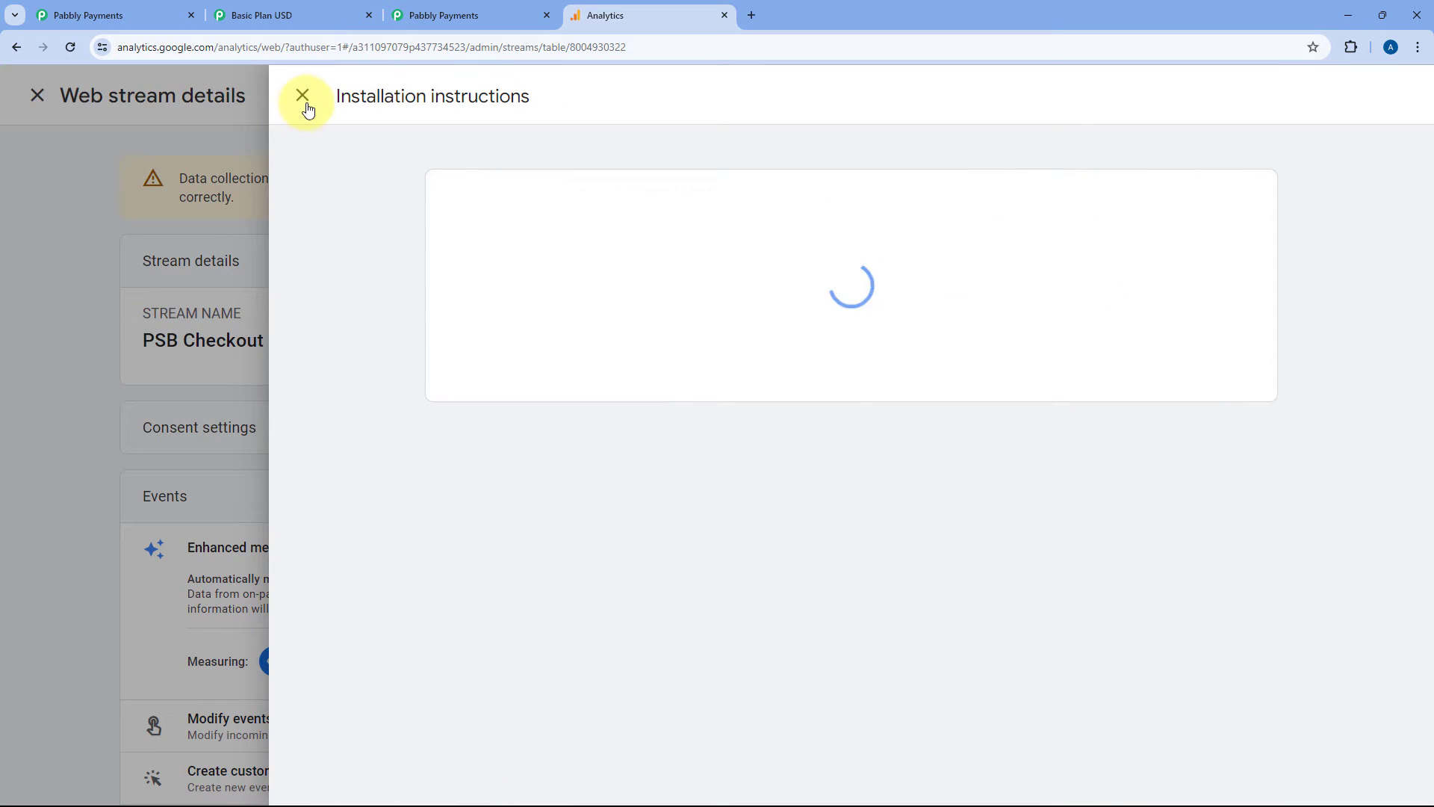
pyautogui.click(303, 97)
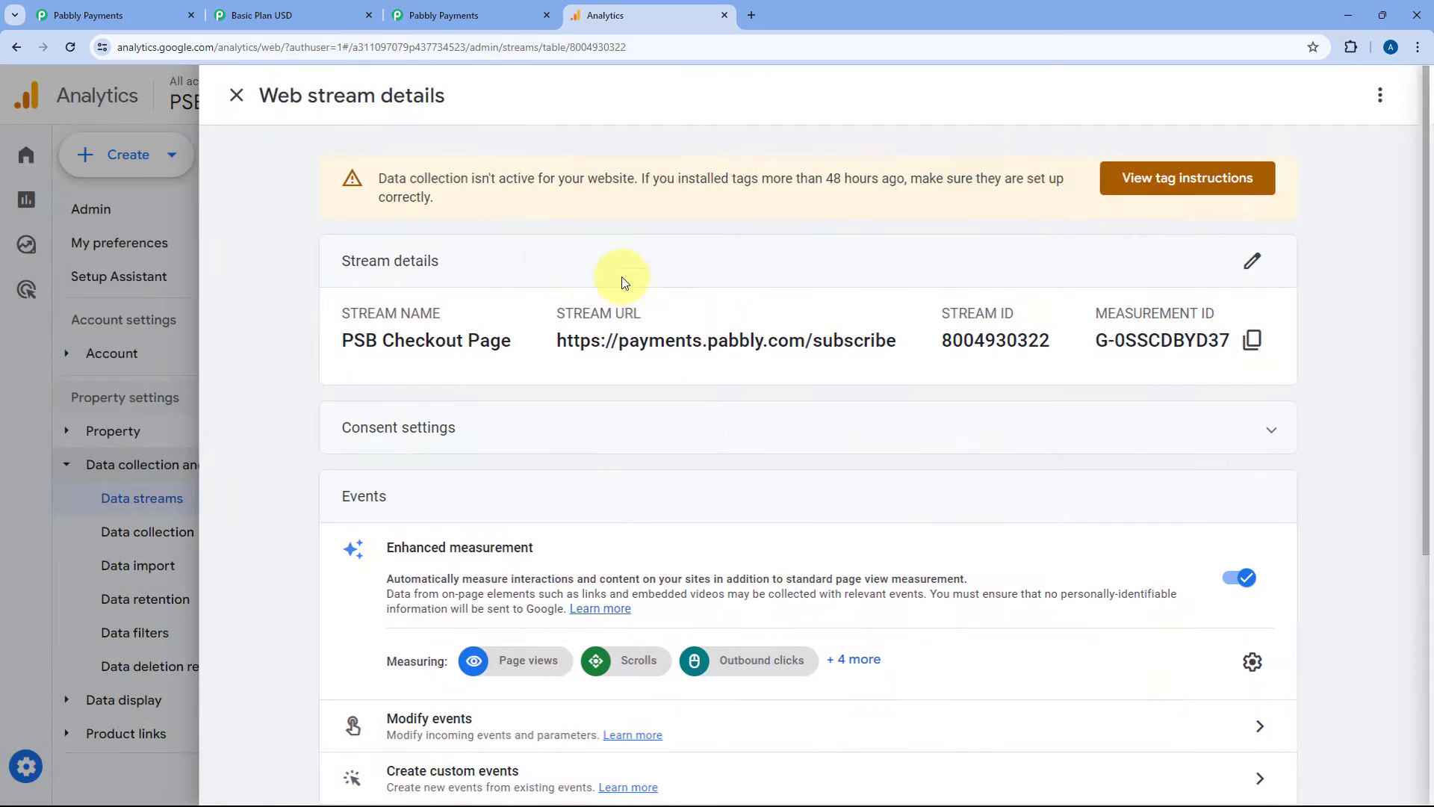
# Copy the stream's Measurement ID and paste it into the checkout page's Google Analytics tracking in Pabbly Subscription Billing.
pyautogui.click(1255, 341)
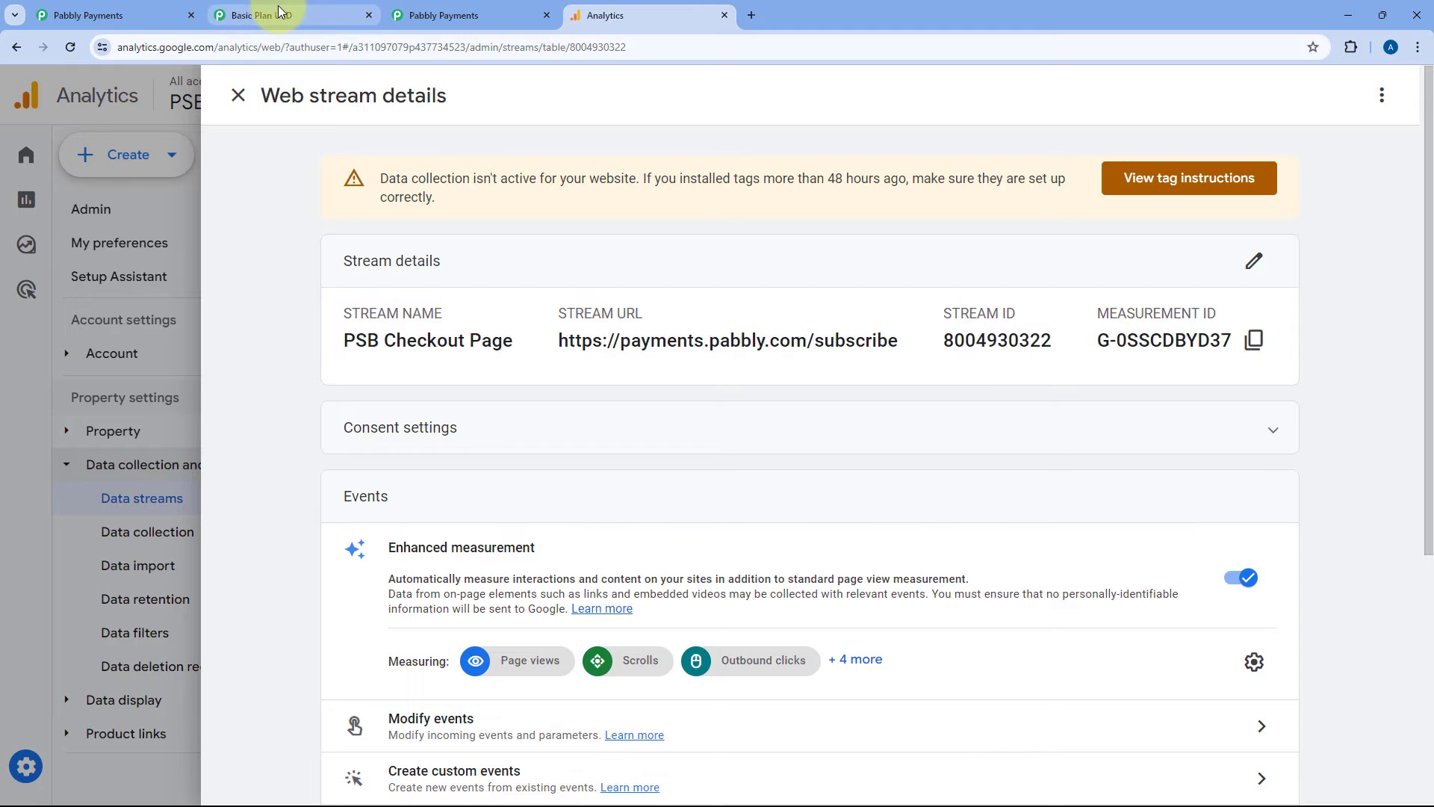
pyautogui.click(307, 11)
pyautogui.click(409, 13)
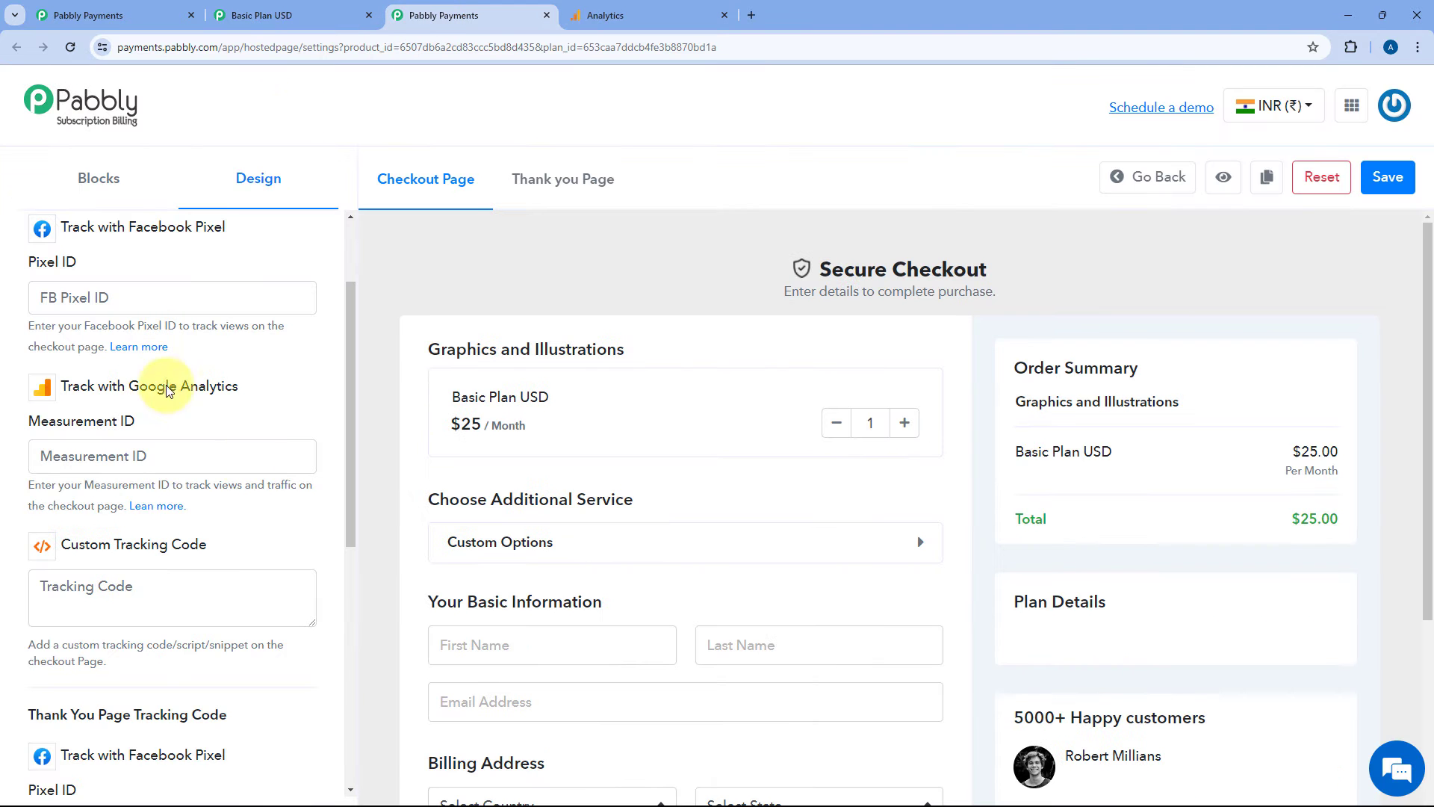
pyautogui.click(99, 456)
pyautogui.rightClick(71, 457)
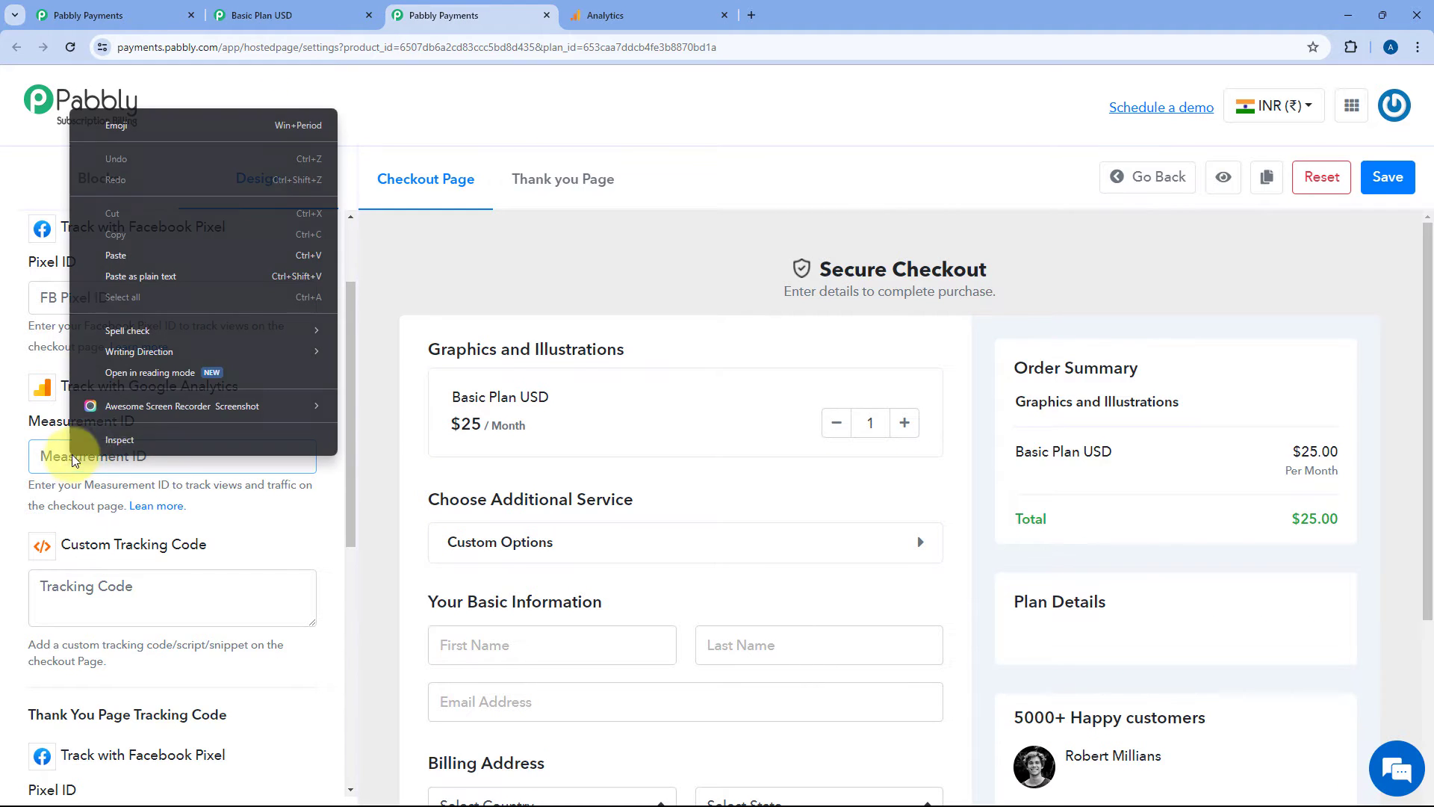
pyautogui.click(116, 255)
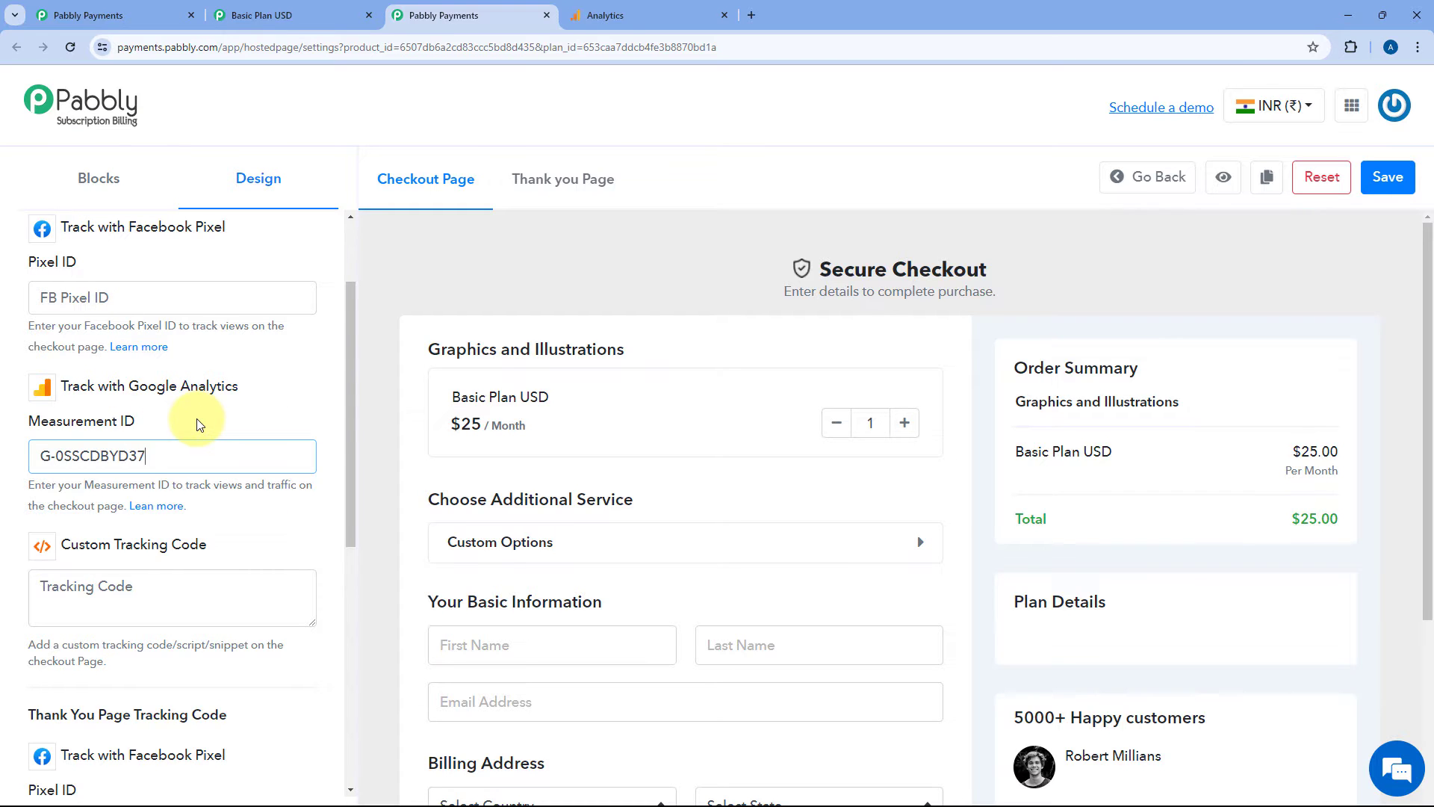
# Paste the same Measurement ID into the Google Analytics tracking of the thank you page.
pyautogui.scroll(3, 199, 441)
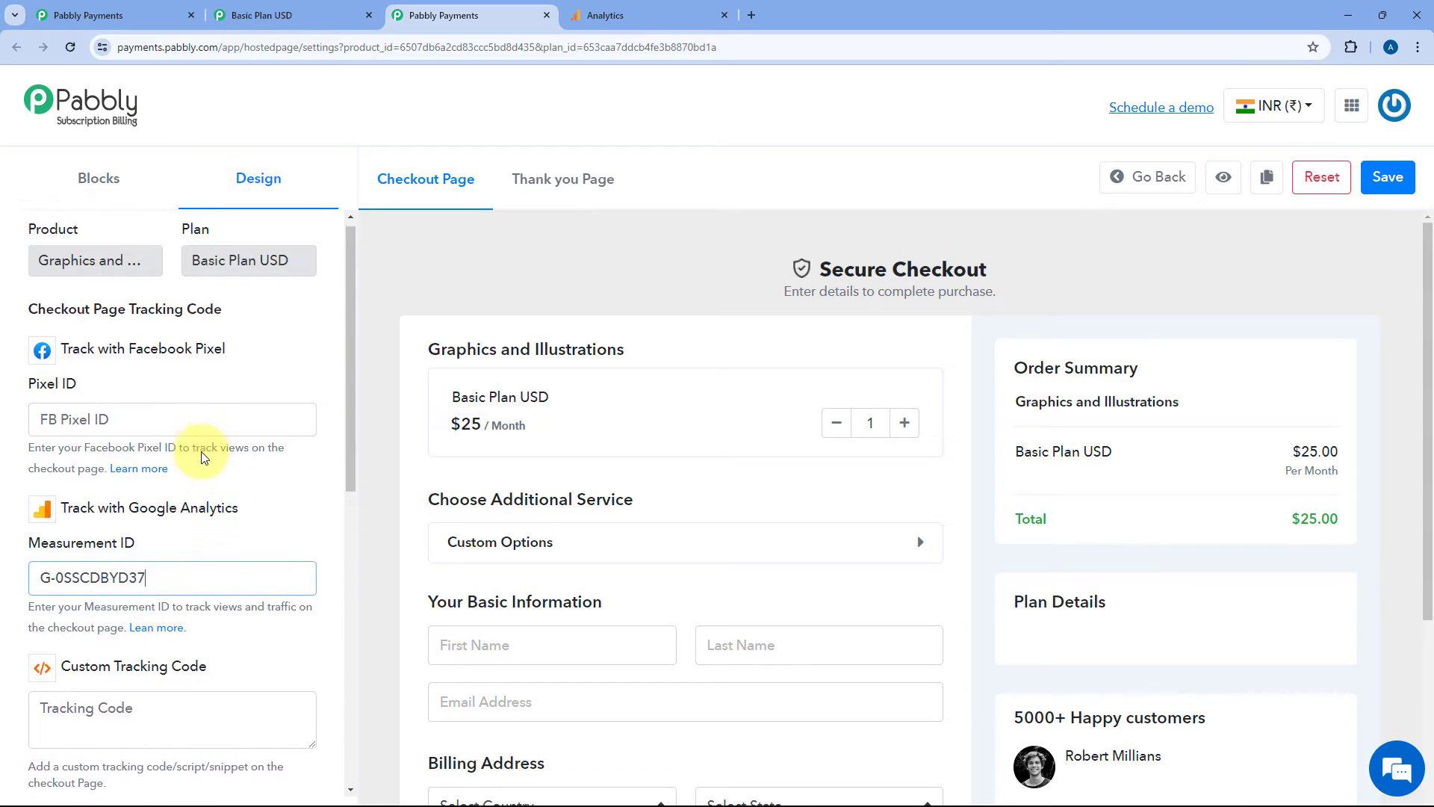
pyautogui.scroll(-8, 201, 457)
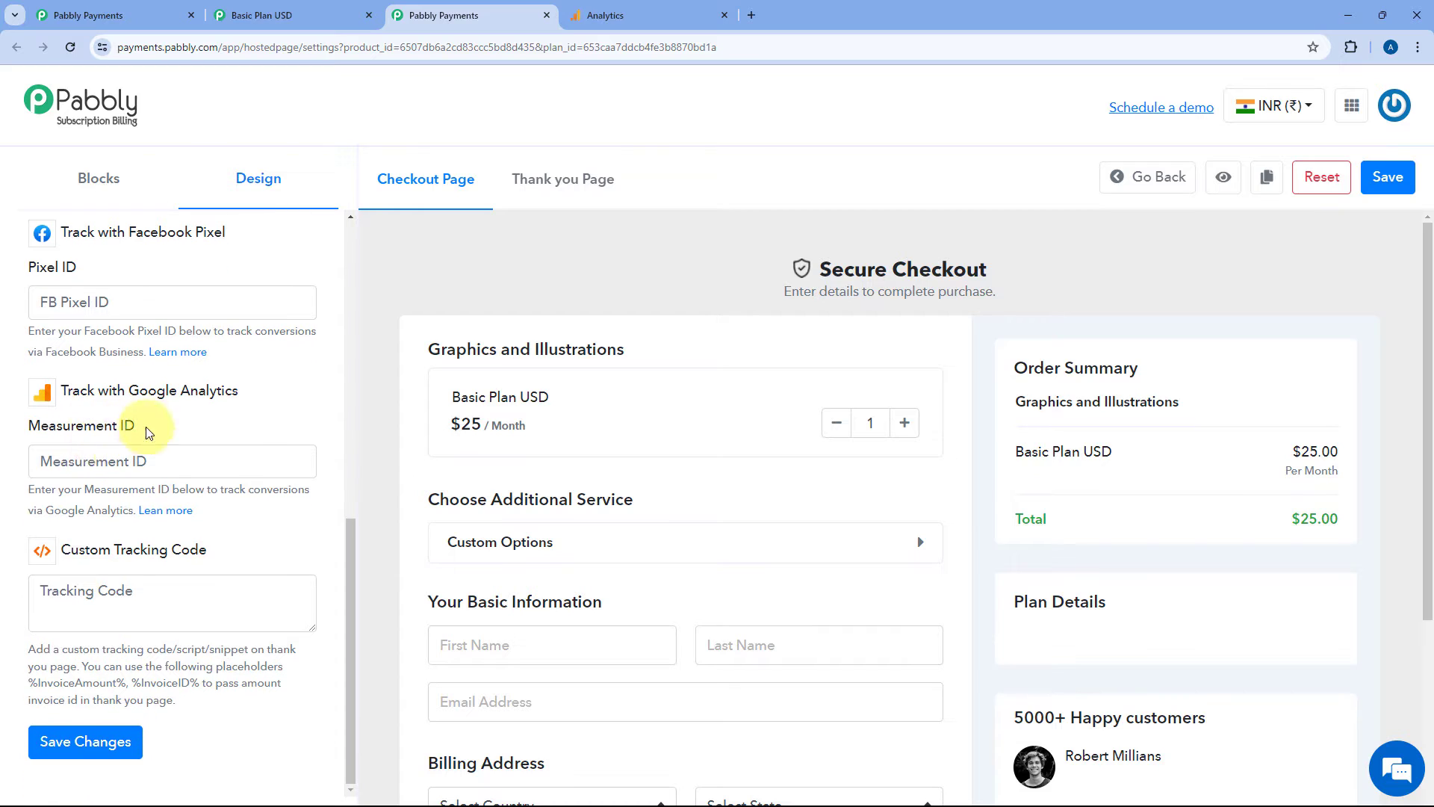
pyautogui.scroll(1, 65, 459)
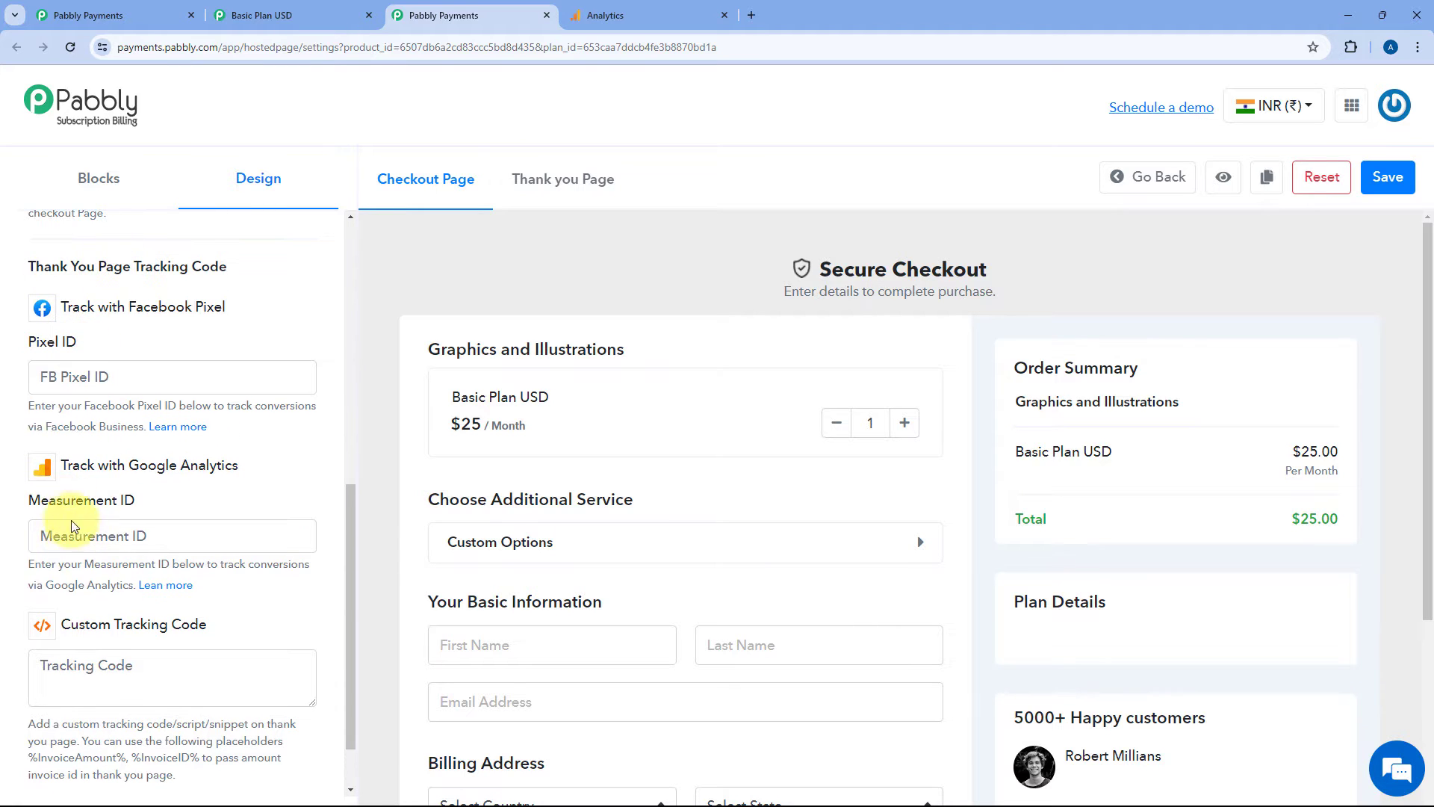
pyautogui.rightClick(77, 536)
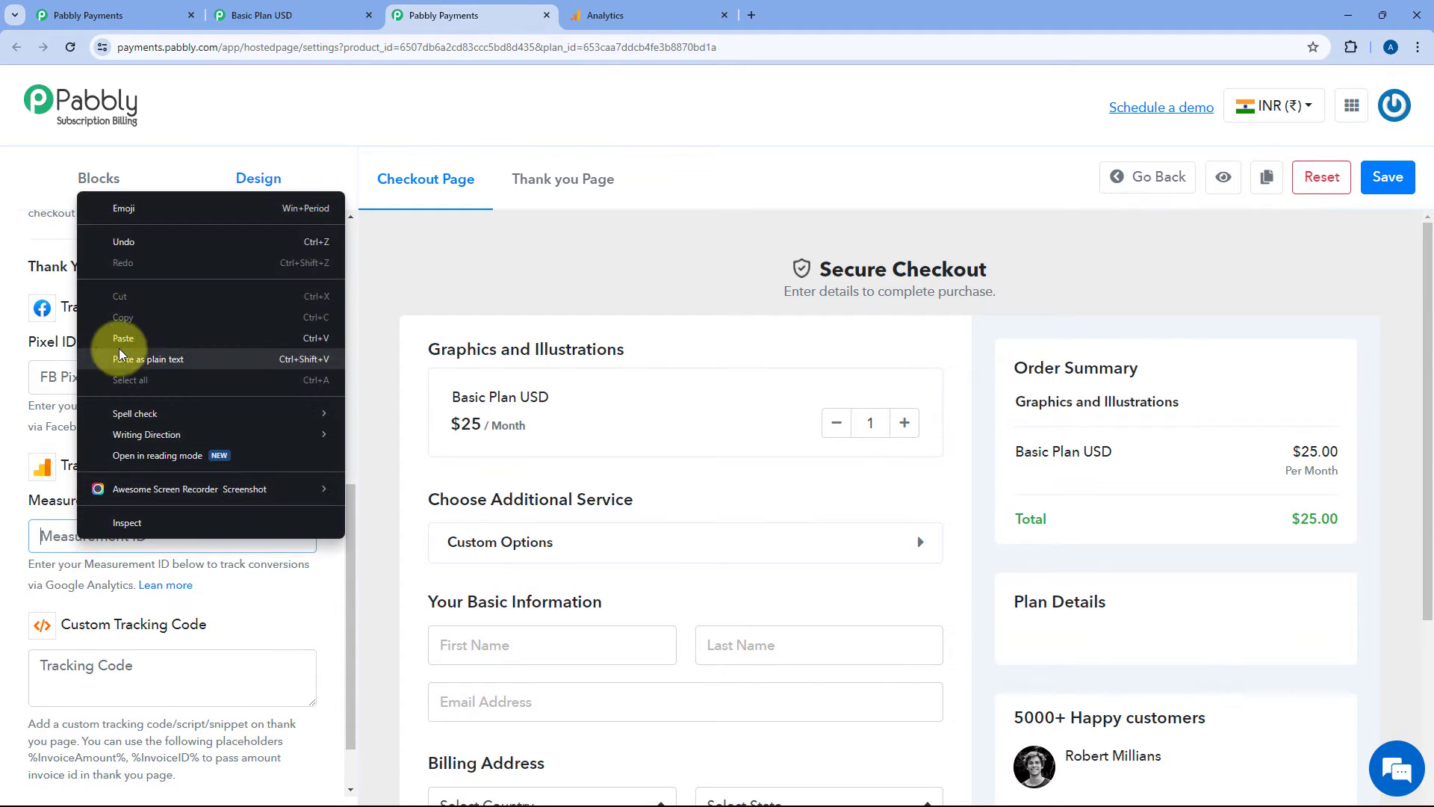
pyautogui.click(120, 354)
pyautogui.scroll(-1, 159, 450)
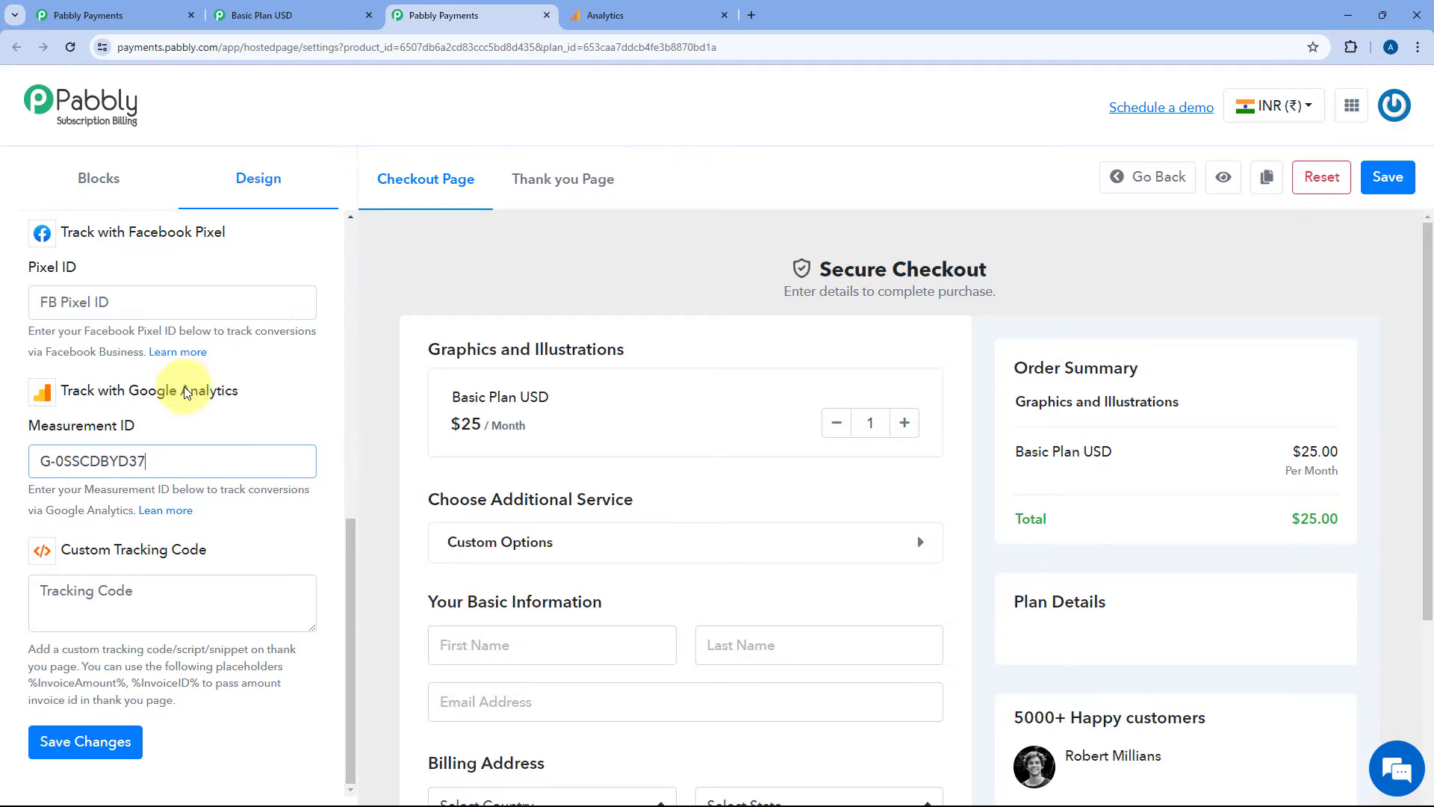
# Save the tracking code changes for the Basic Plan USD and dismiss the confirmation.
pyautogui.scroll(4, 187, 292)
pyautogui.scroll(-5, 193, 344)
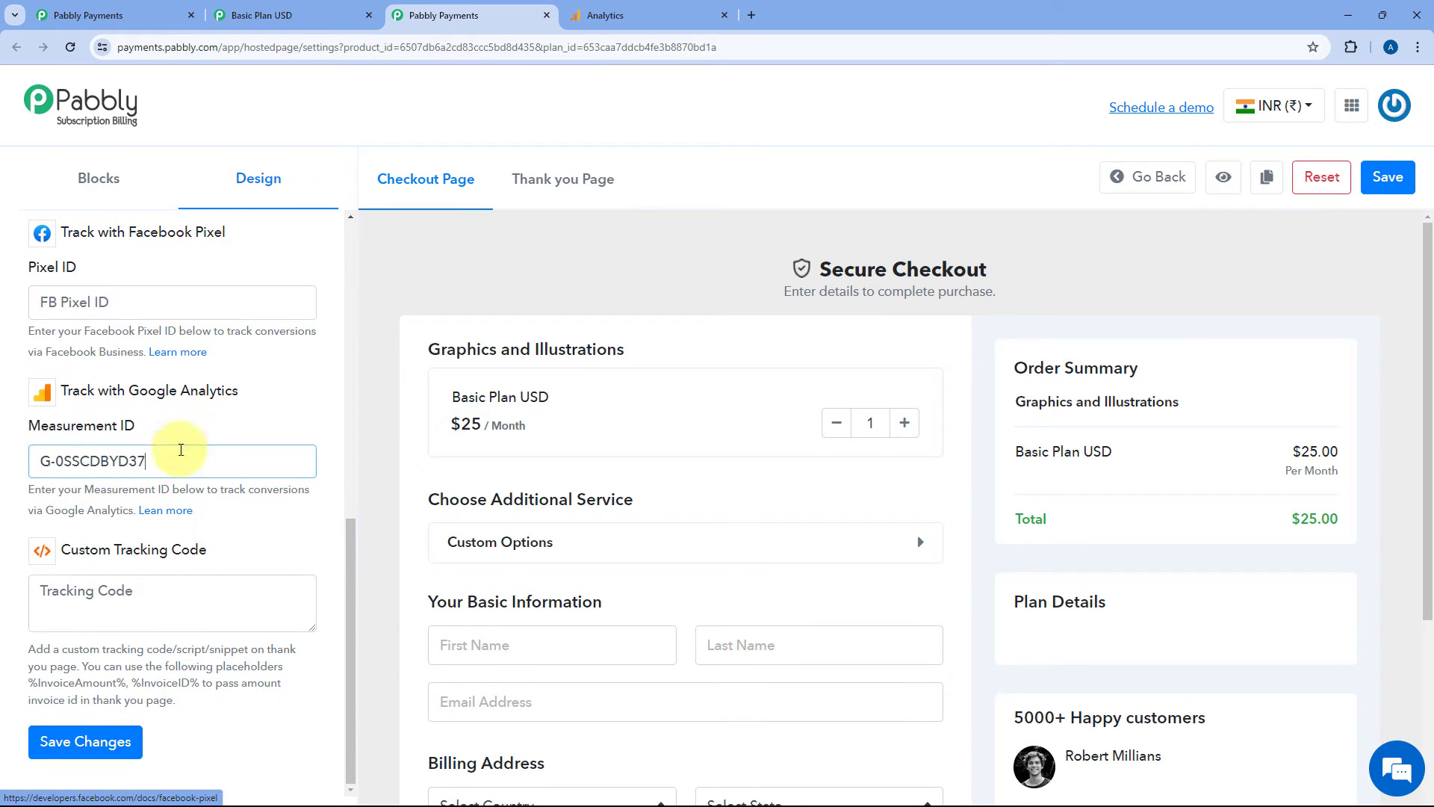
pyautogui.click(88, 745)
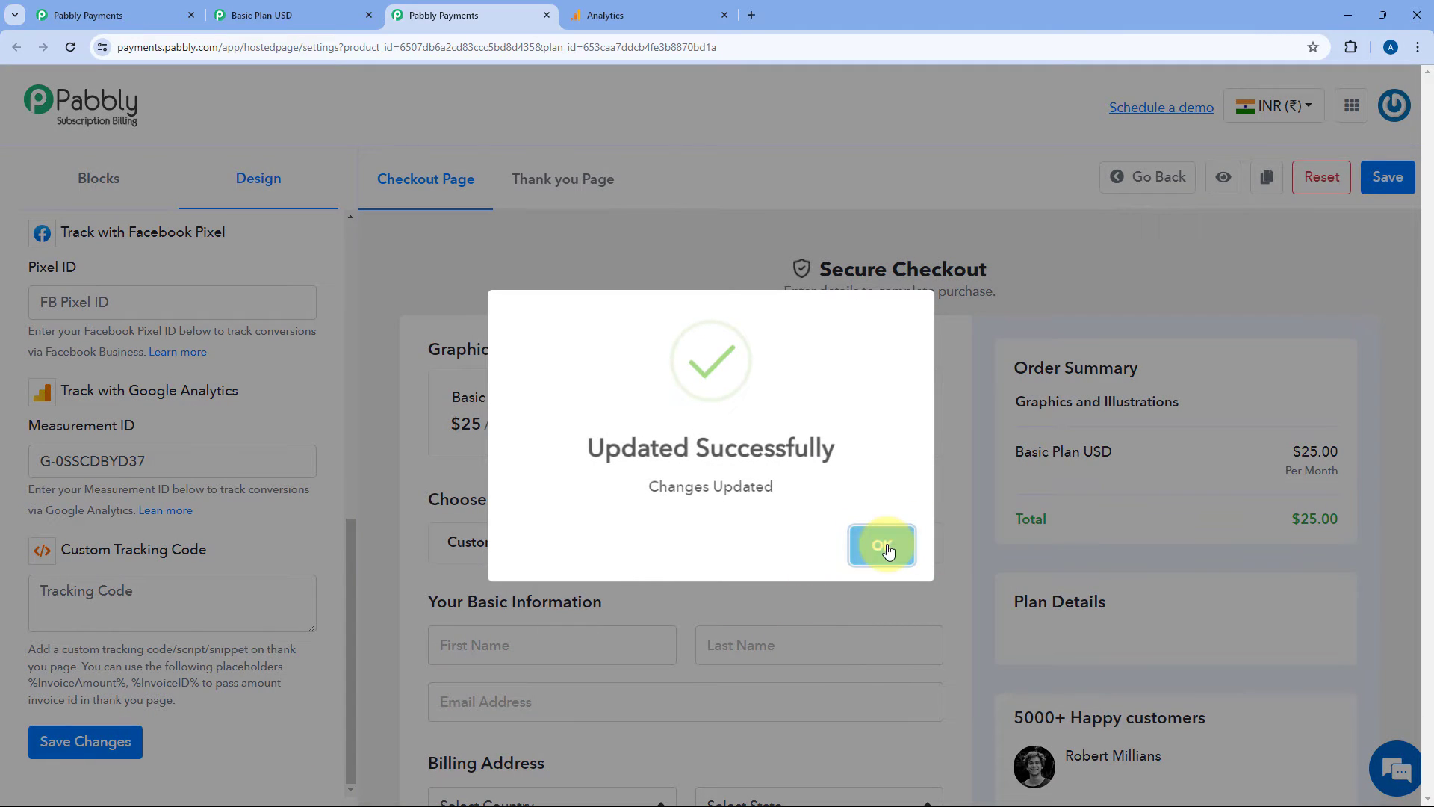
pyautogui.click(884, 547)
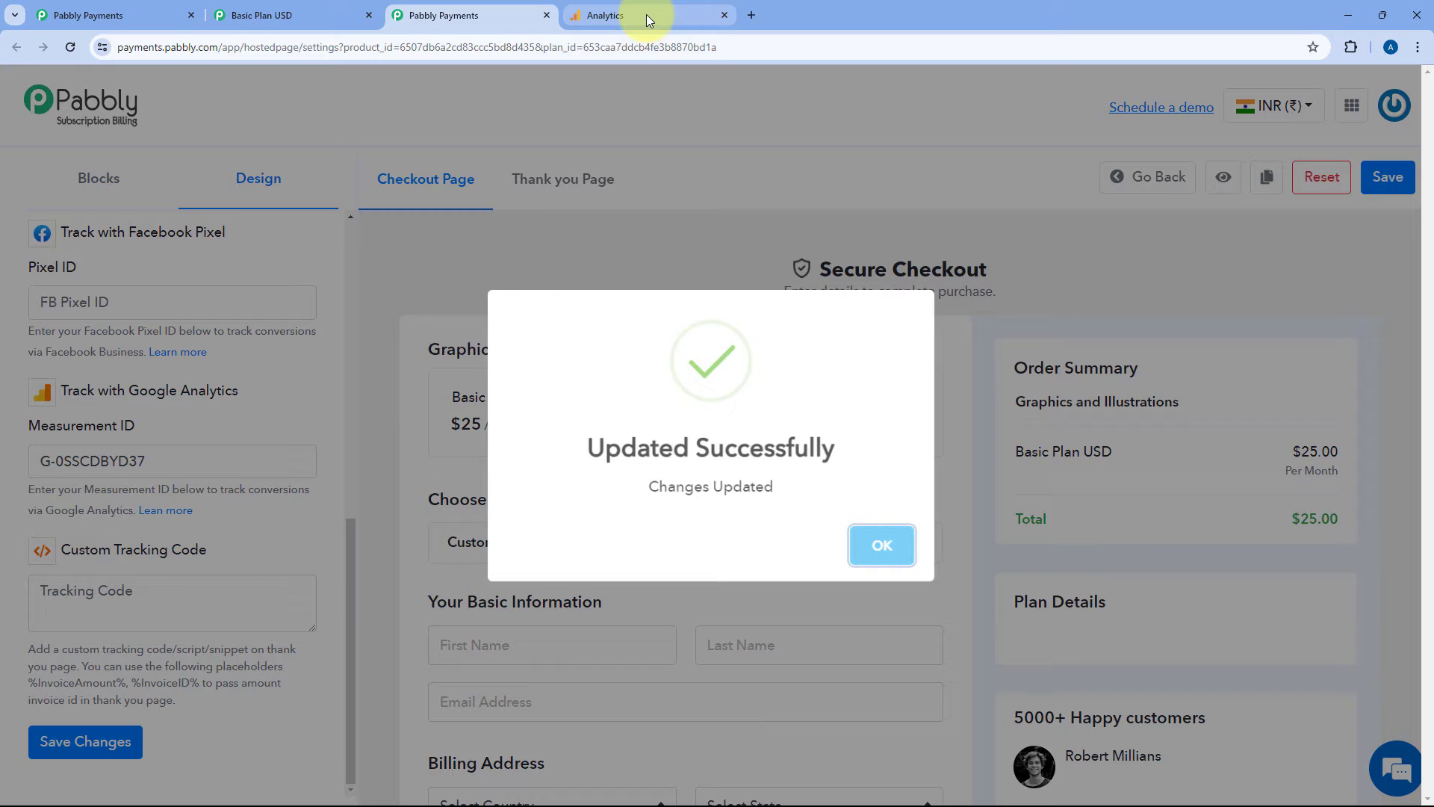
pyautogui.click(647, 15)
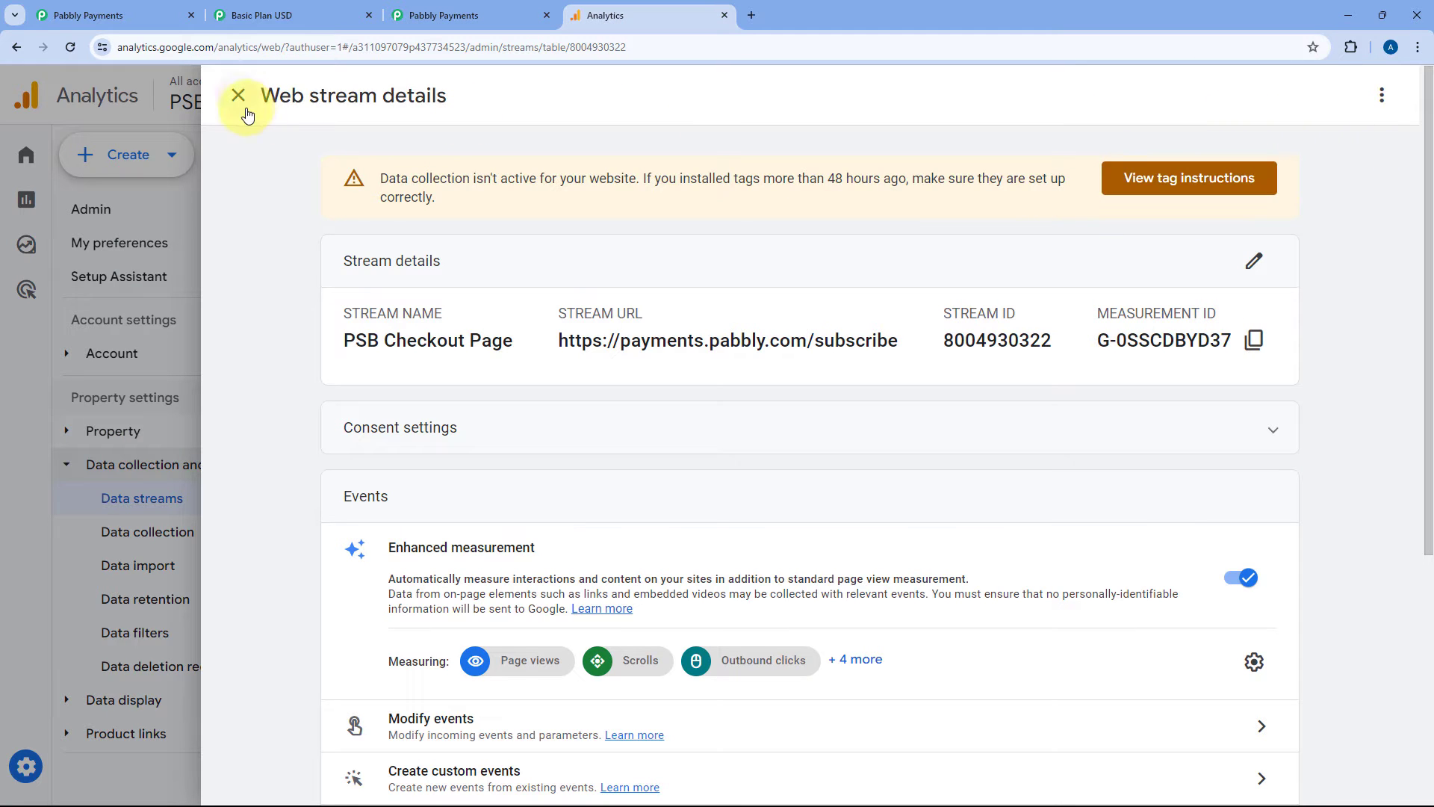
pyautogui.click(418, 15)
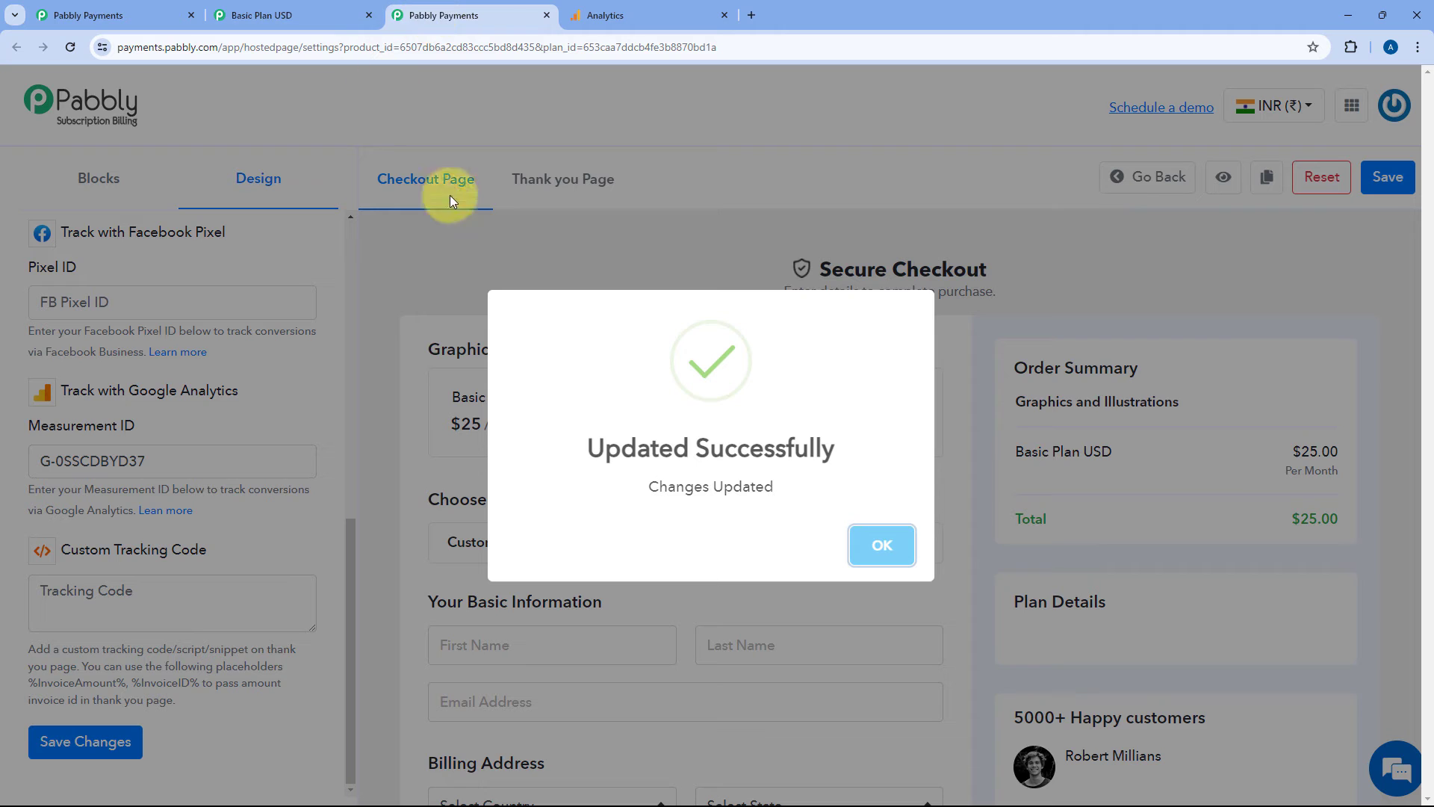
pyautogui.click(884, 546)
# Switch to Google Analytics, close the web stream details and view the Realtime overview report for PSB Payment Pages.
pyautogui.click(577, 20)
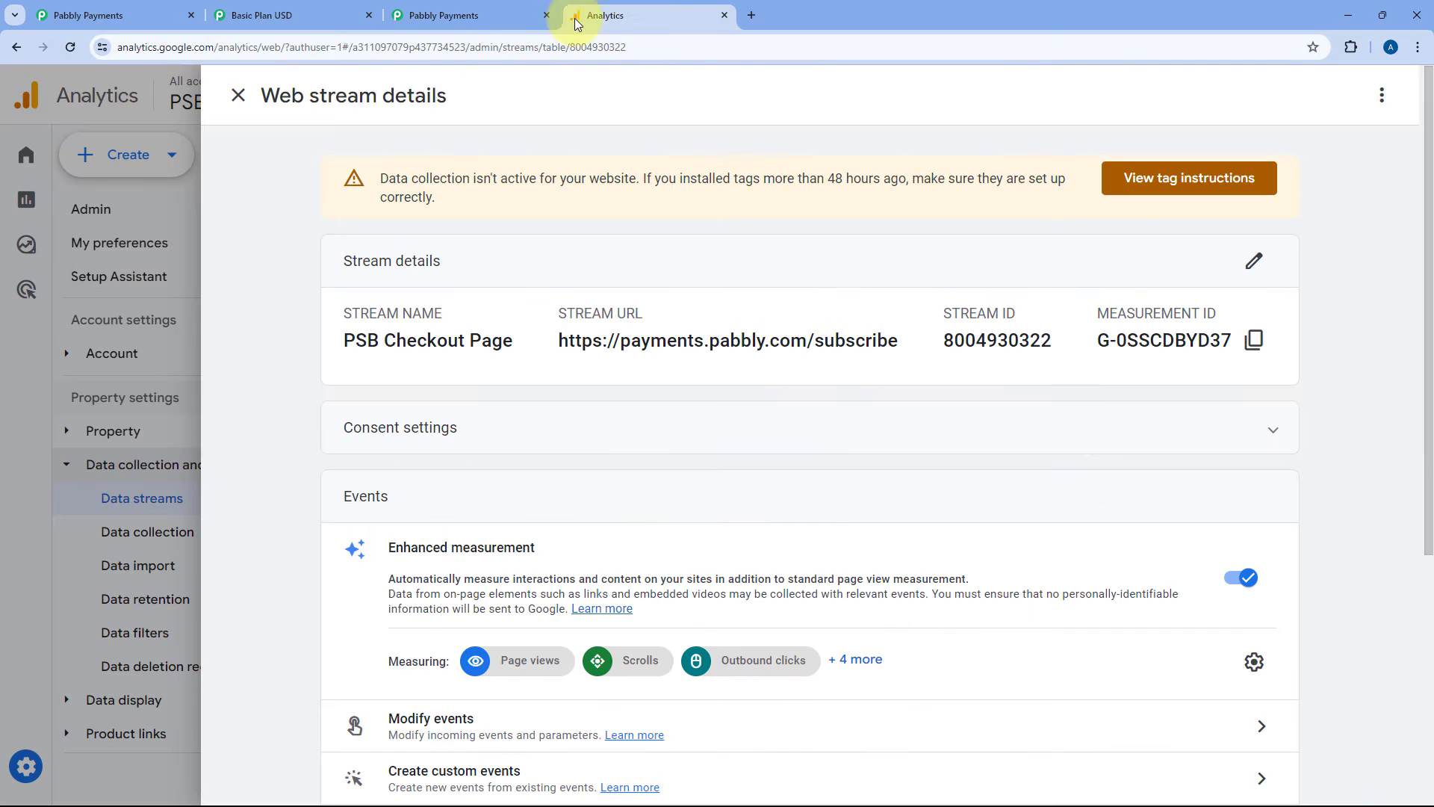
pyautogui.click(237, 110)
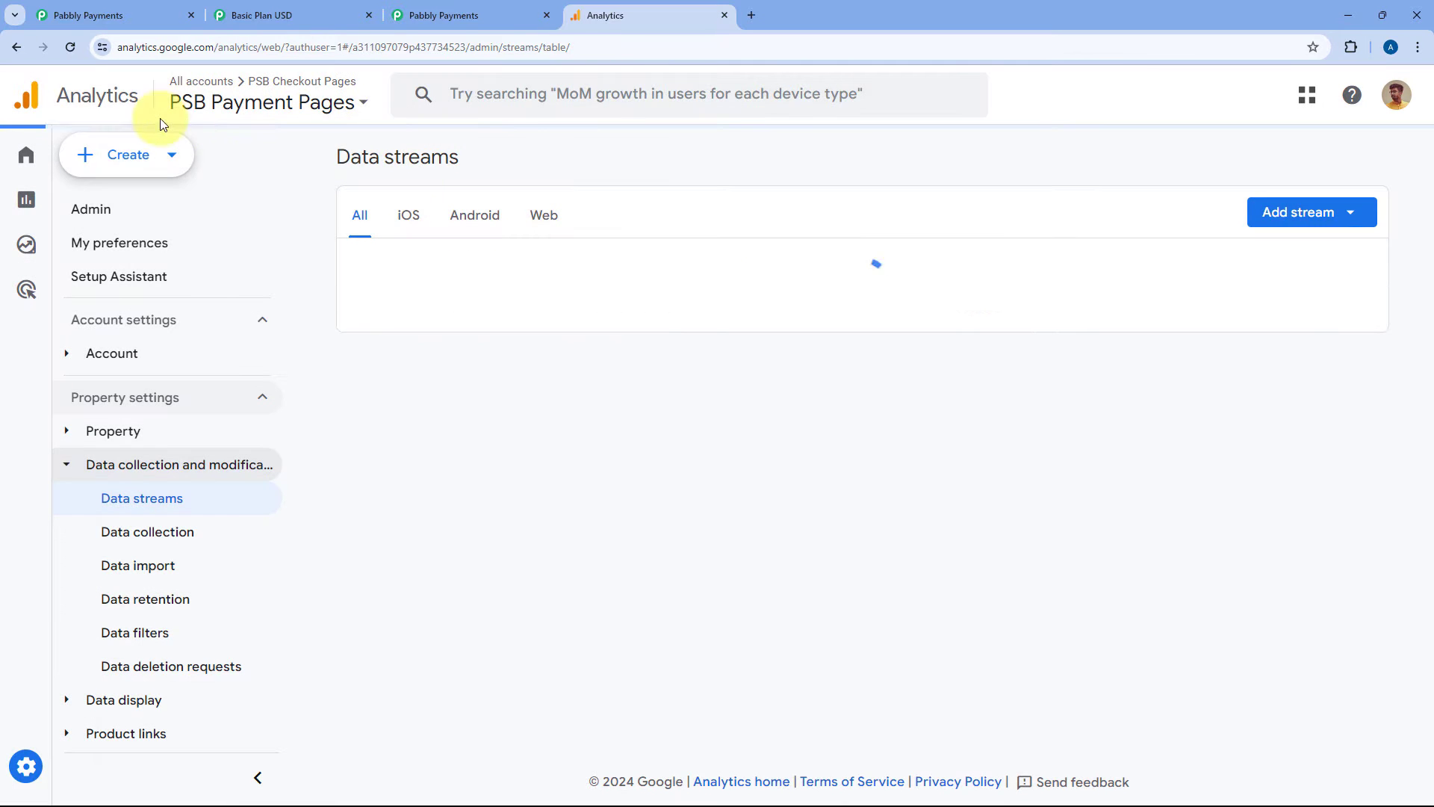
pyautogui.moveTo(33, 196)
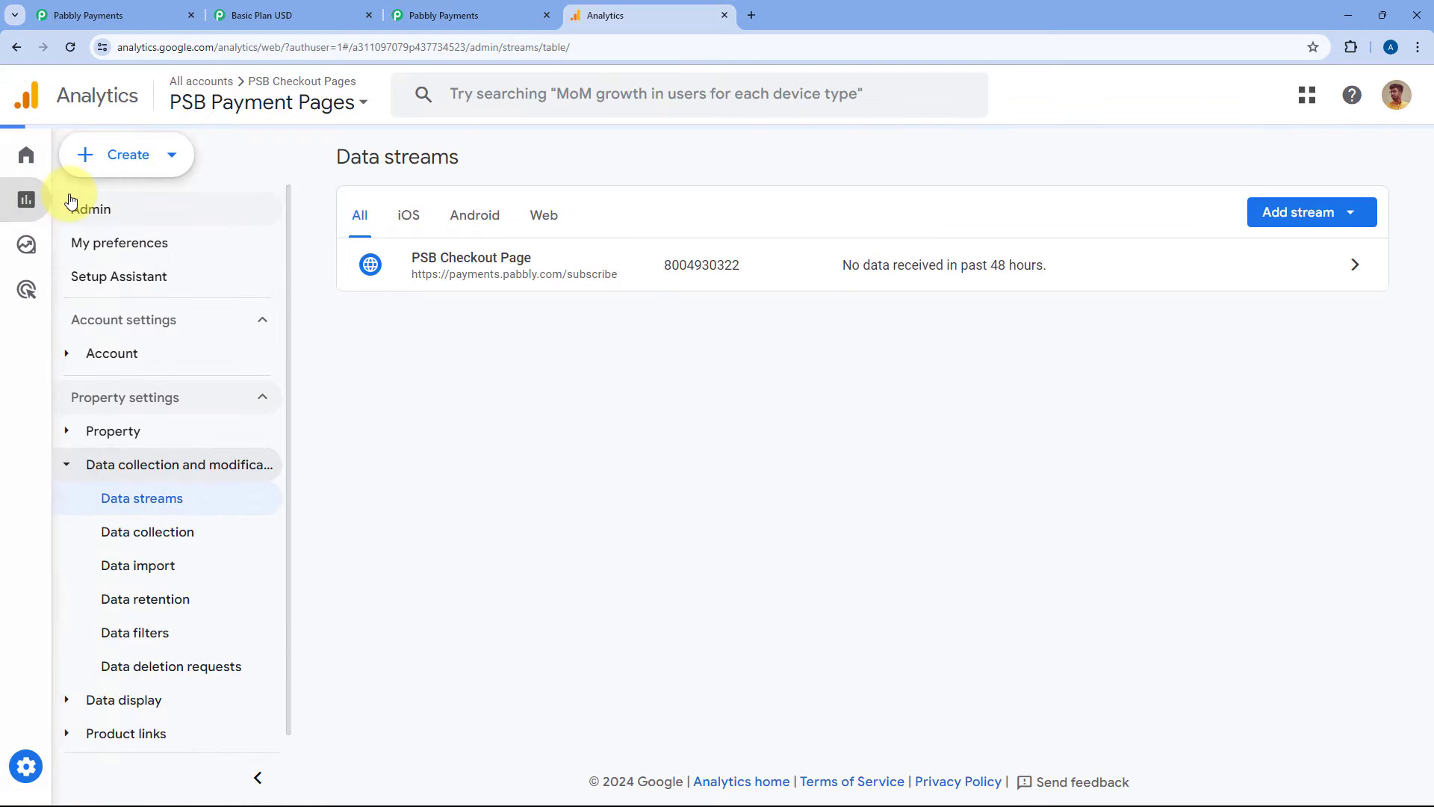
pyautogui.click(71, 200)
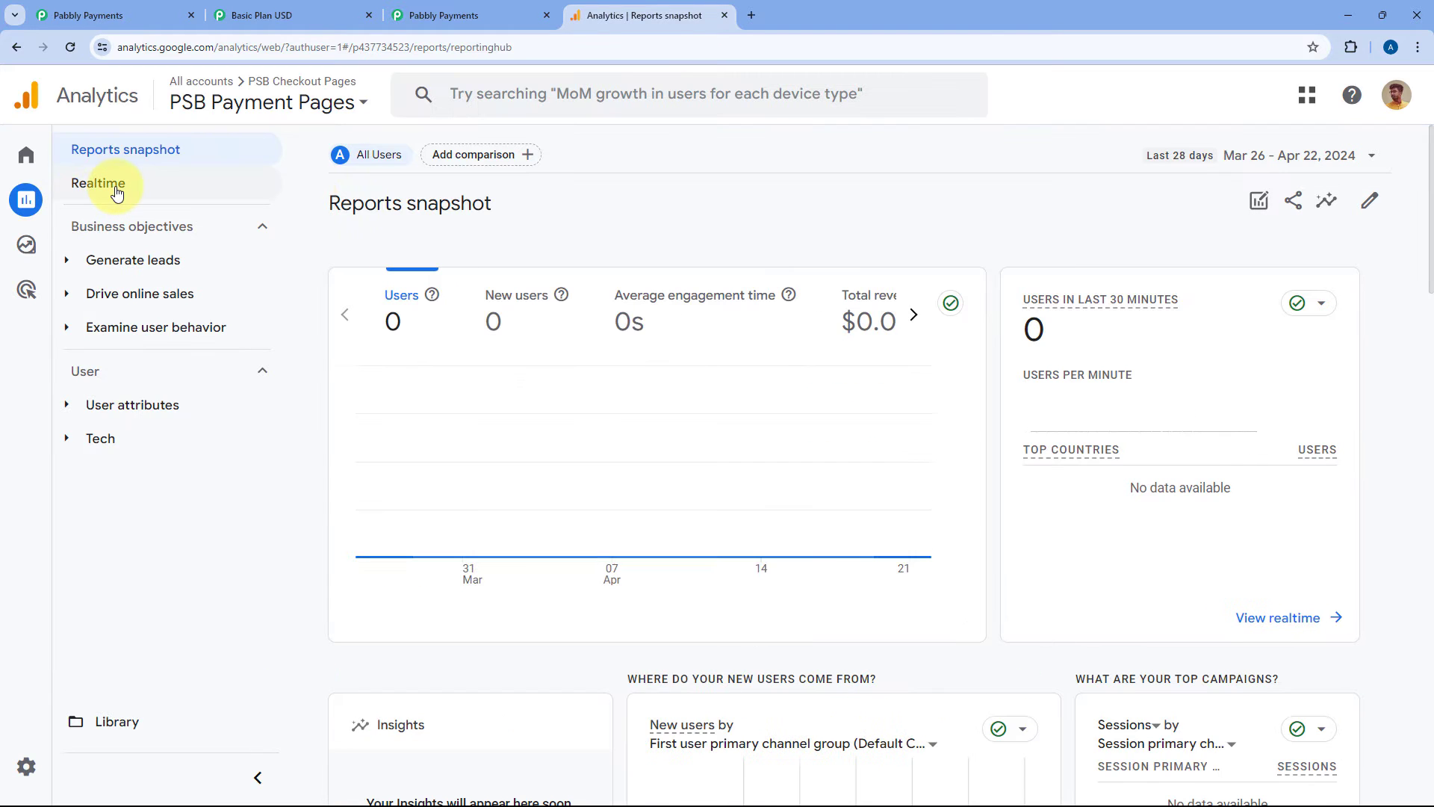
pyautogui.click(97, 183)
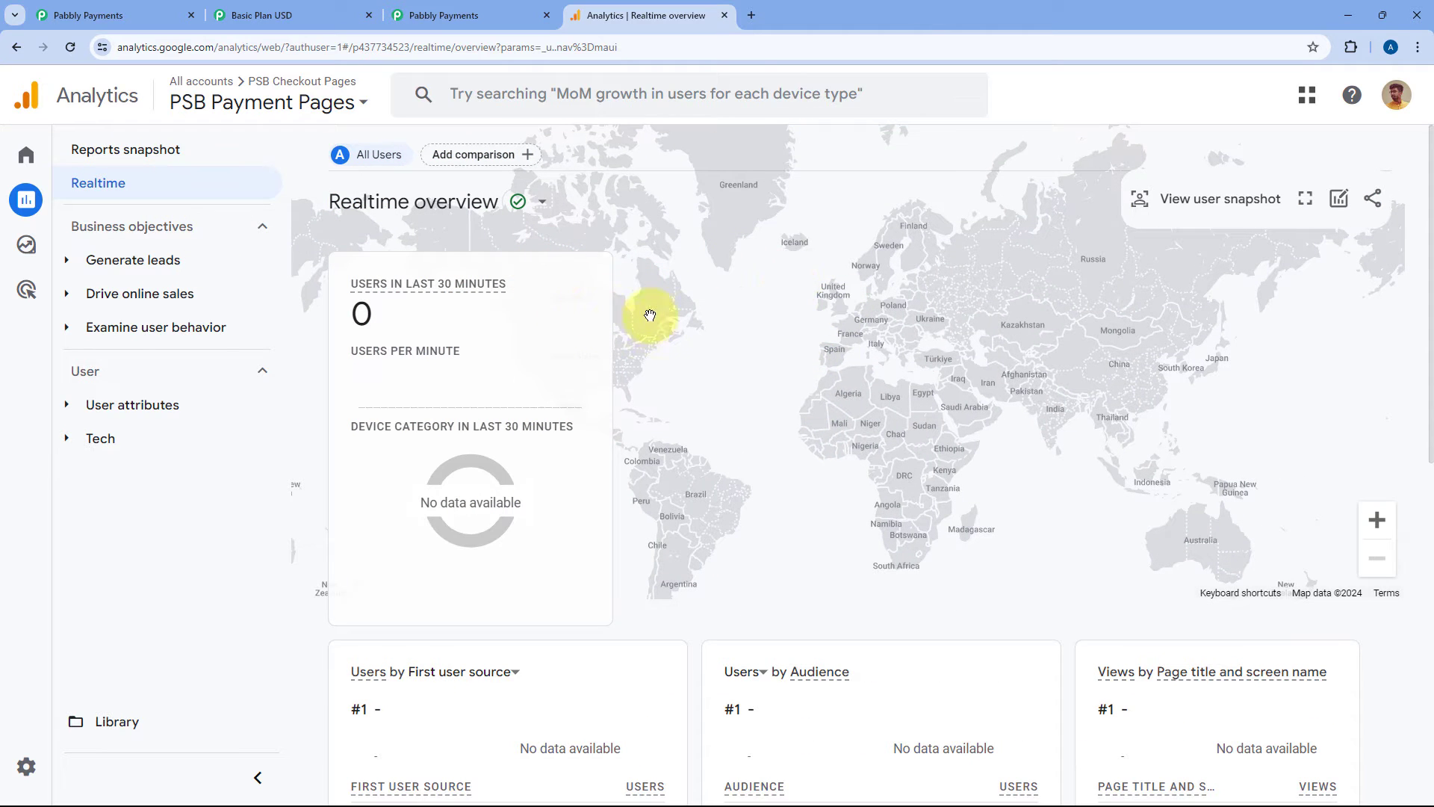
pyautogui.scroll(-2, 620, 321)
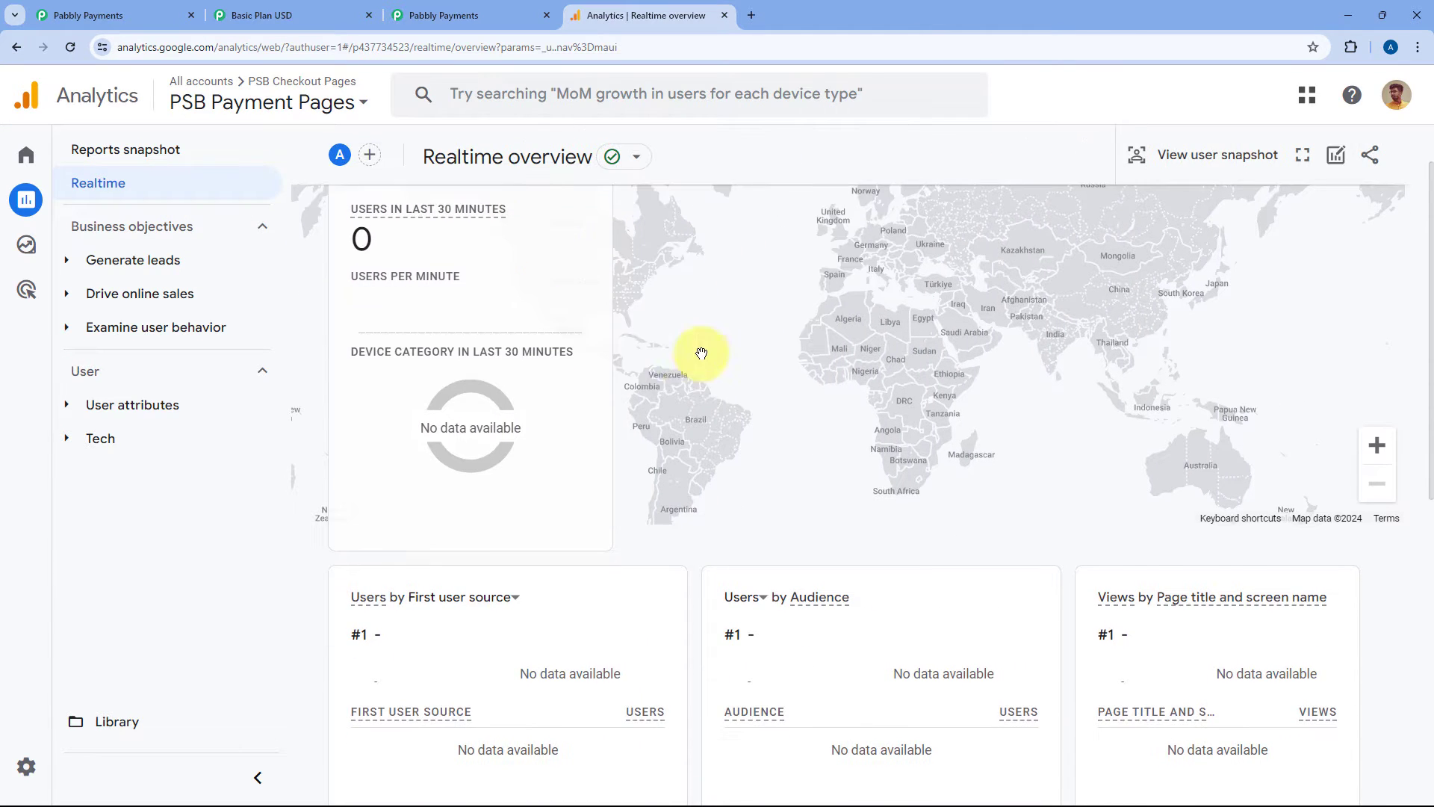
pyautogui.scroll(1, 761, 428)
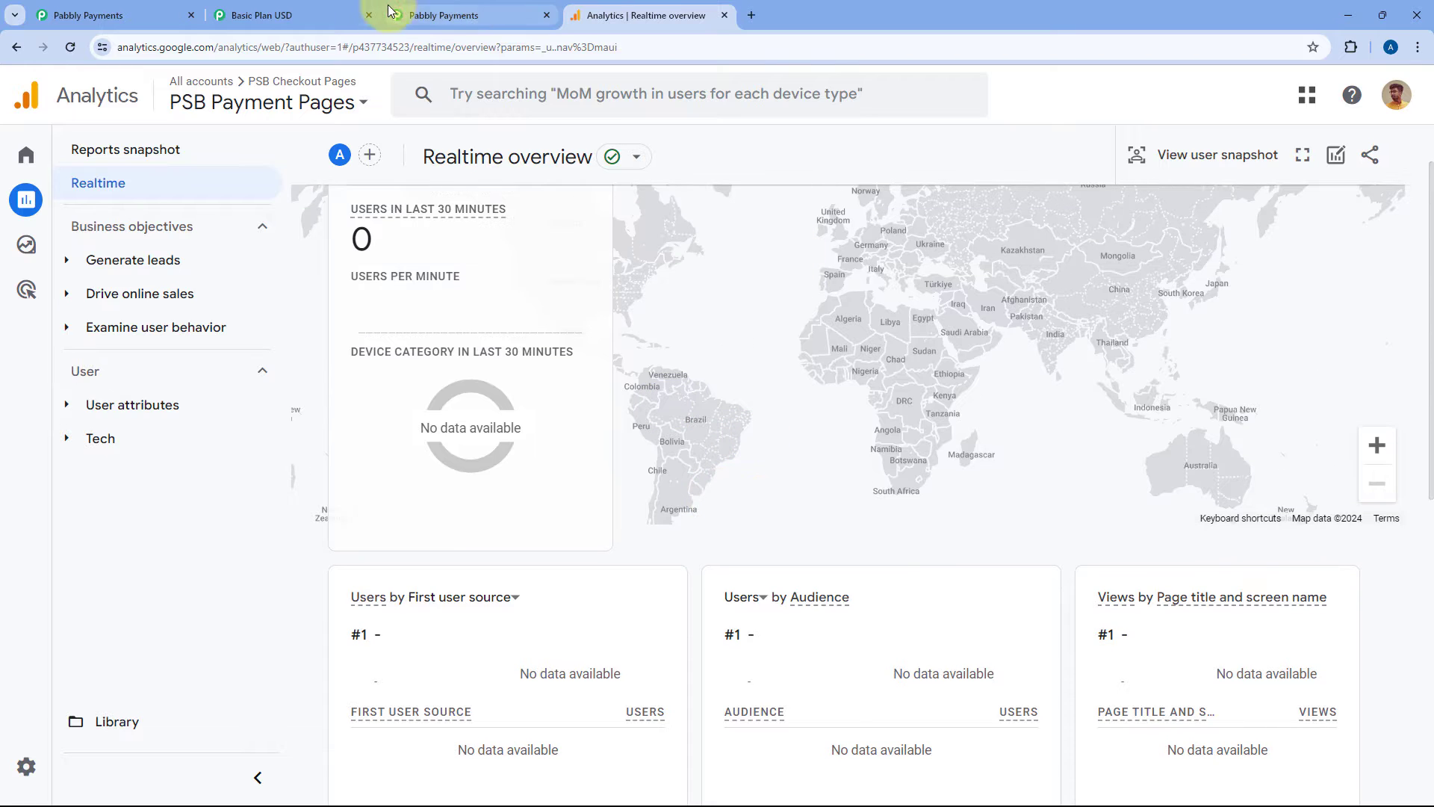
# Review the tracking settings in Pabbly Subscription Billing and bring up the live Basic Plan USD checkout page.
pyautogui.click(466, 15)
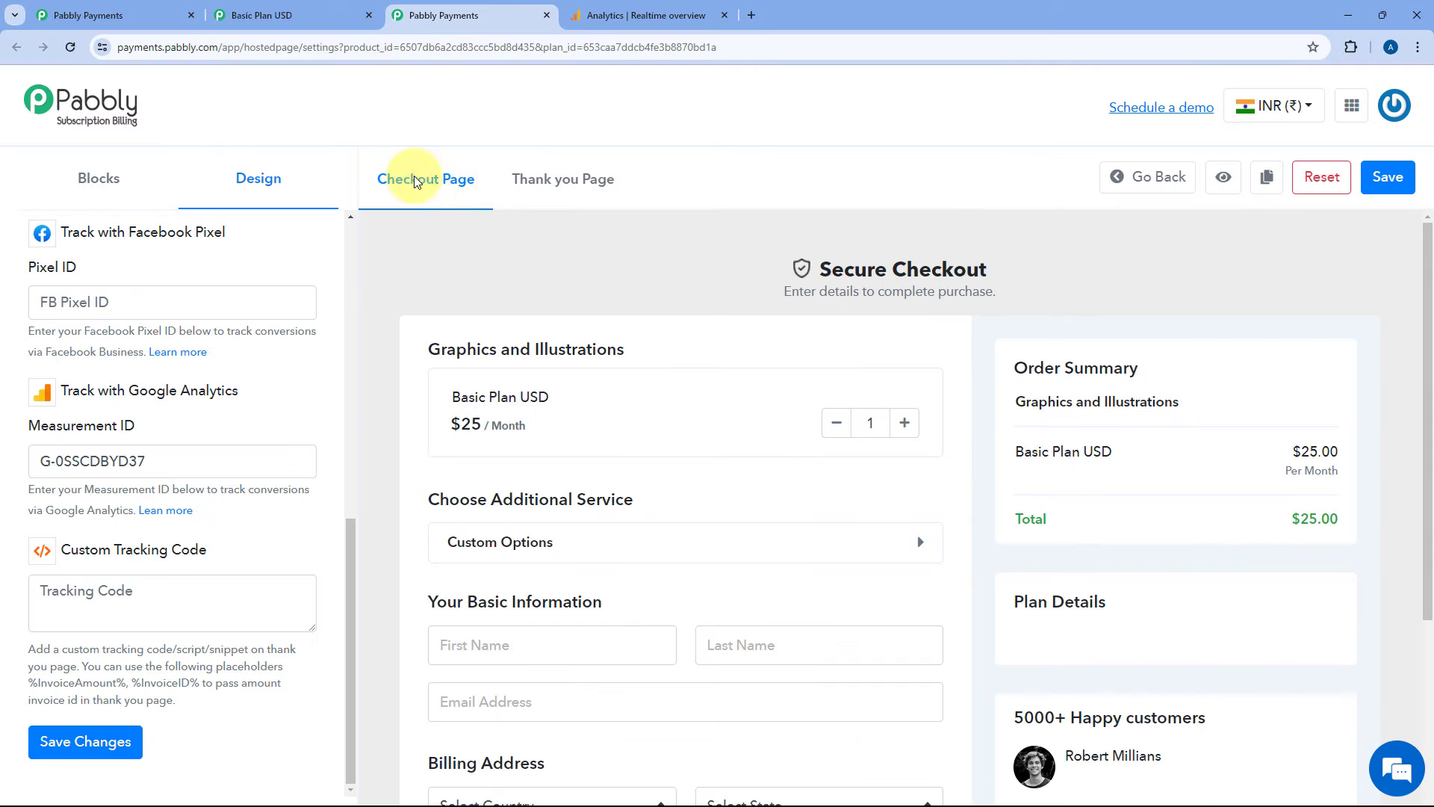
pyautogui.scroll(-5, 348, 359)
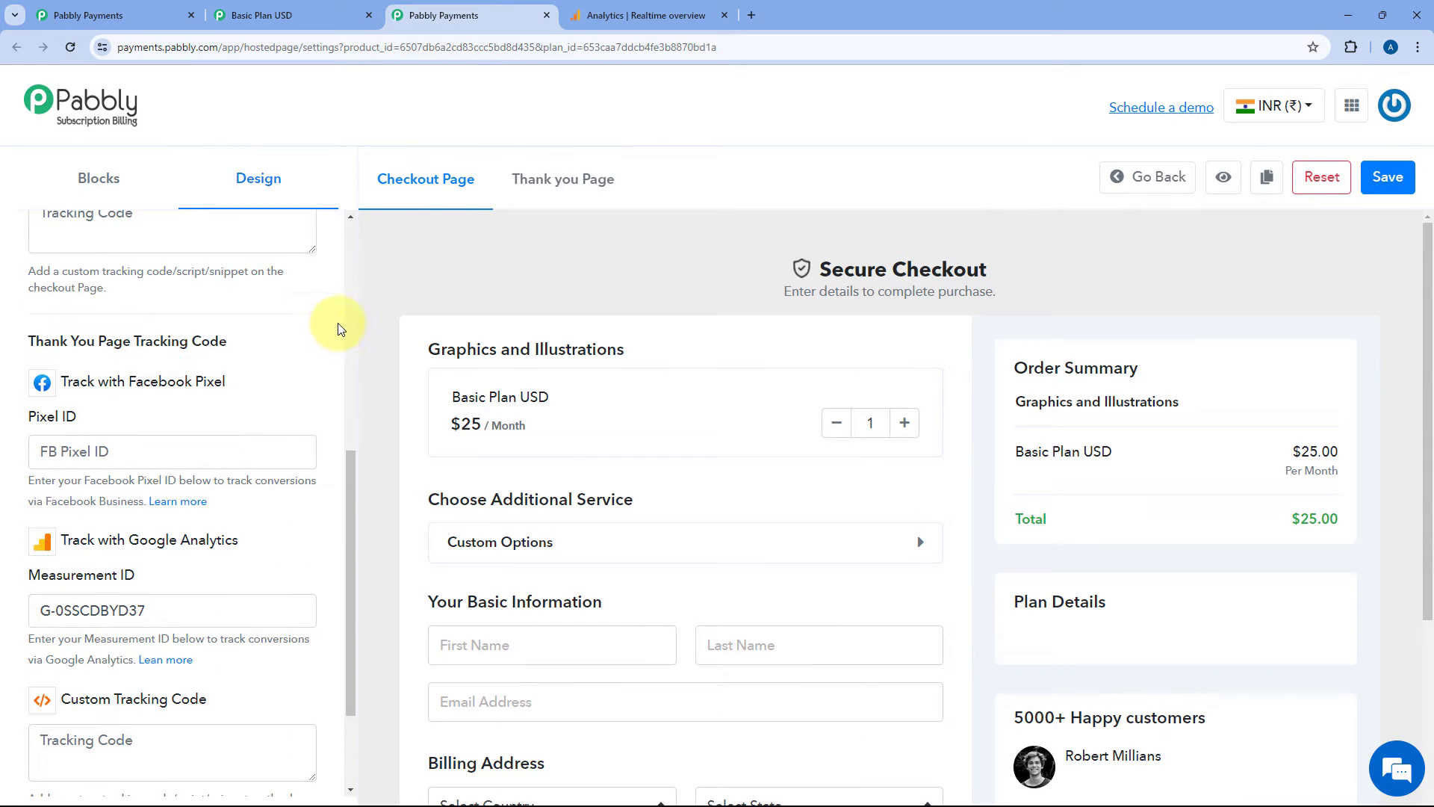
pyautogui.scroll(3, 329, 333)
pyautogui.click(269, 14)
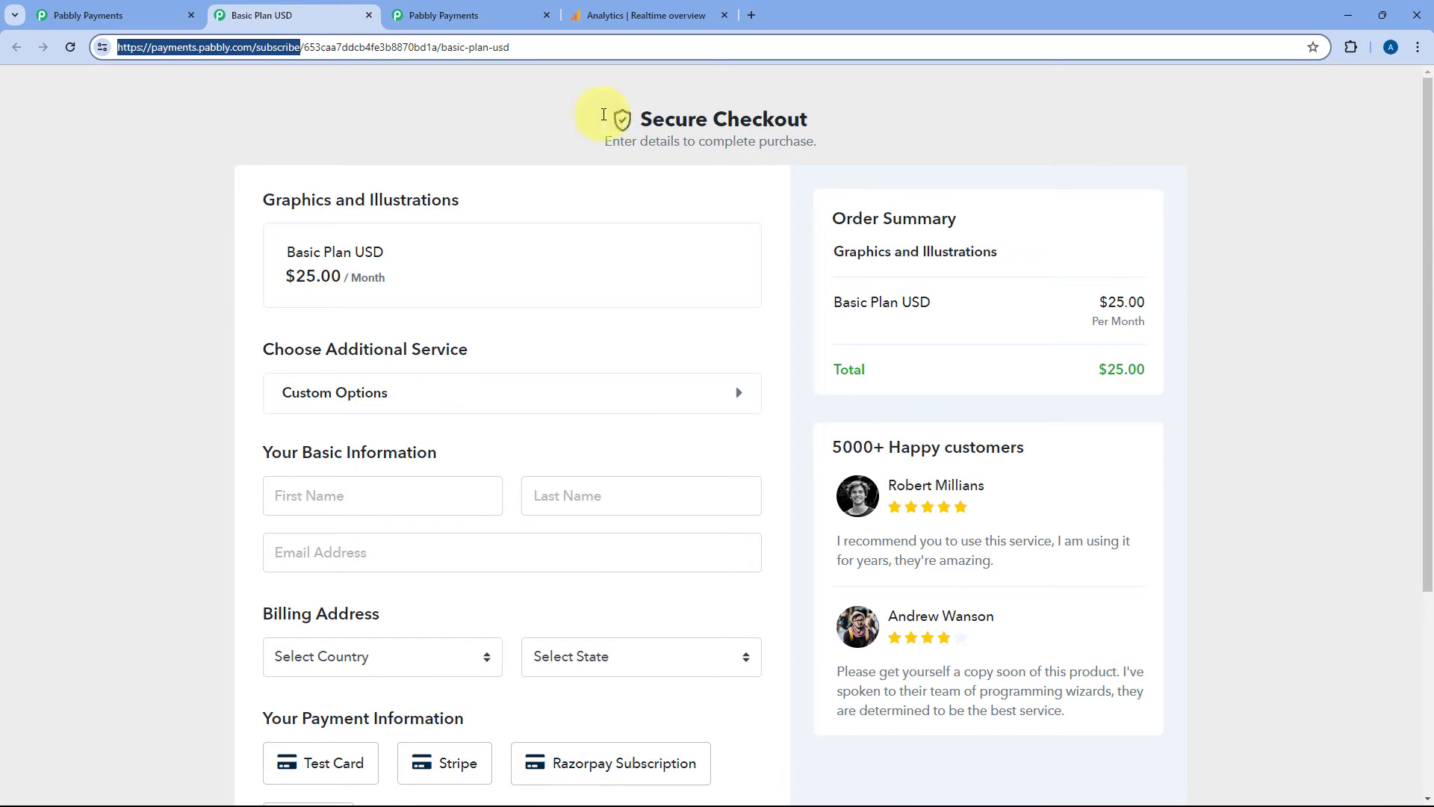
# Close the live checkout page and copy the Basic Plan USD checkout link from its sharing options, then dismiss them.
pyautogui.click(368, 15)
pyautogui.click(183, 13)
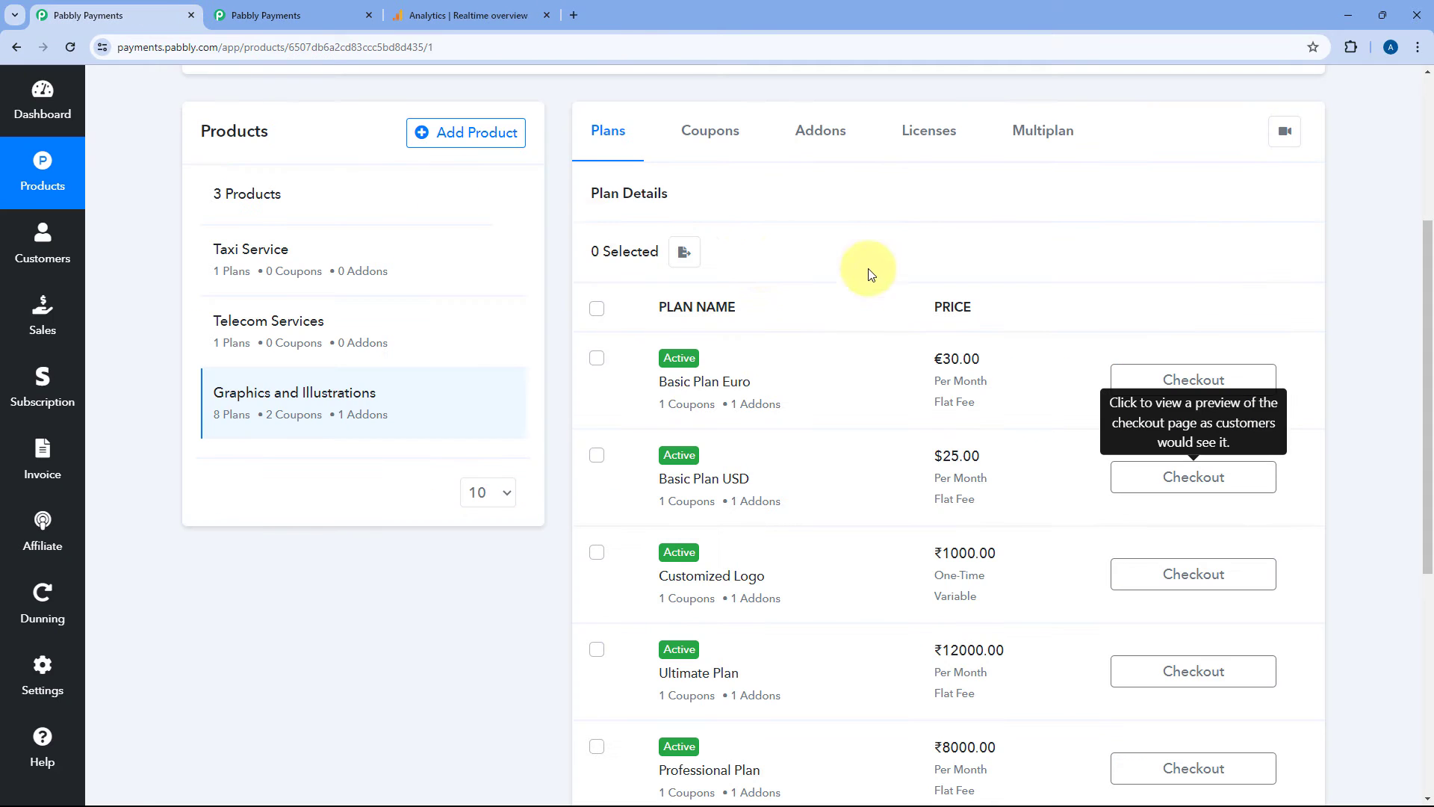
pyautogui.click(1293, 482)
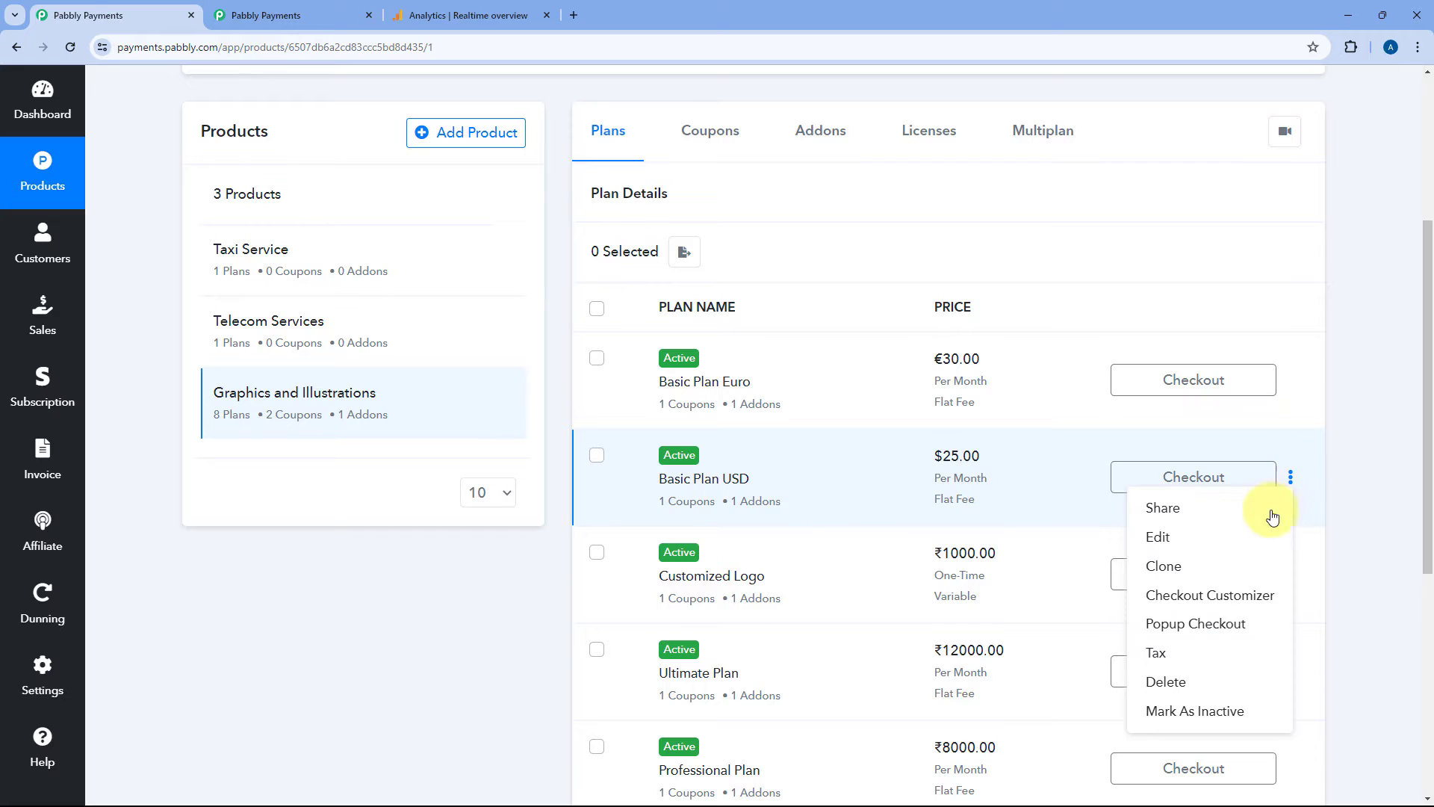
pyautogui.click(1195, 505)
pyautogui.click(902, 256)
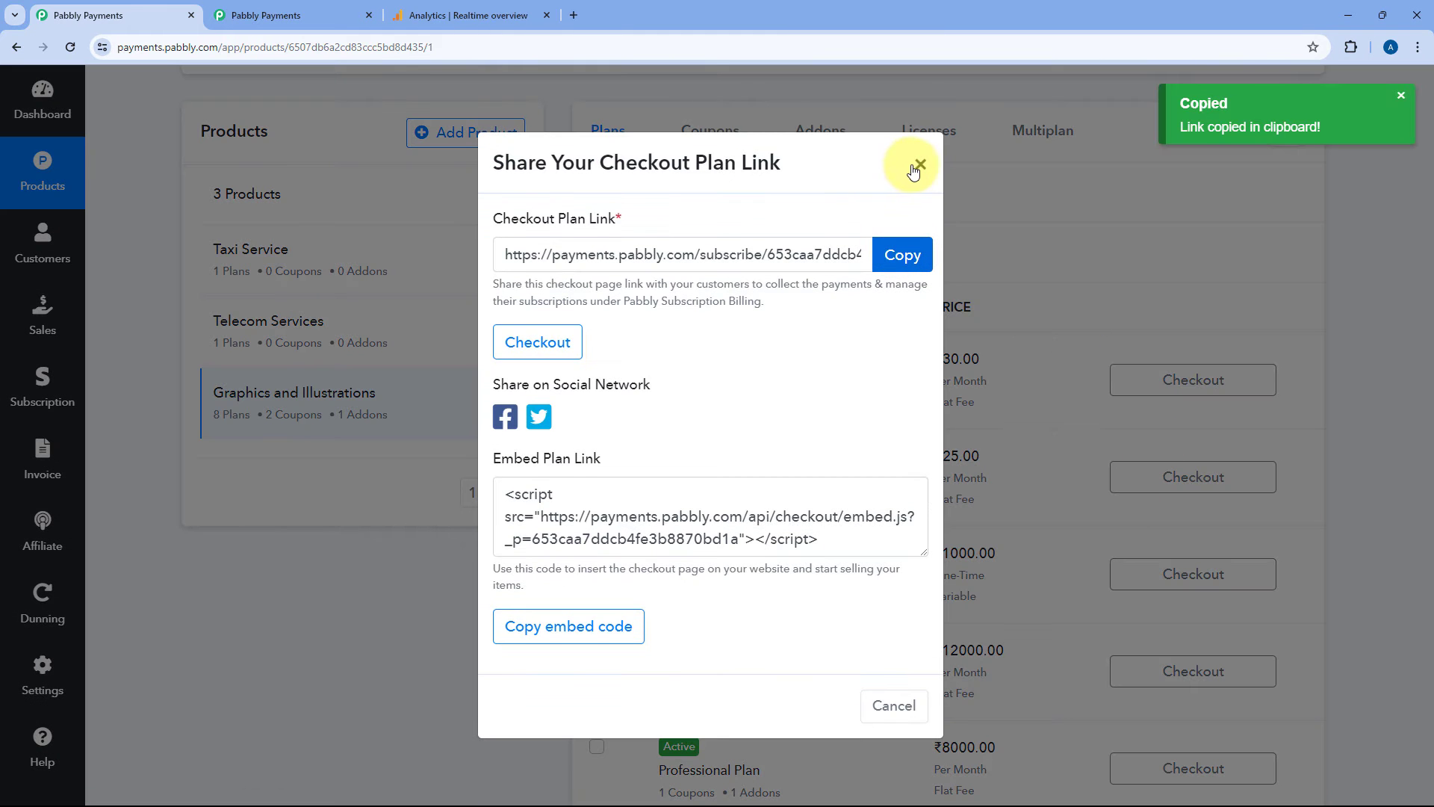
pyautogui.click(920, 165)
# Open the copied Basic Plan USD checkout link in a new incognito window.
pyautogui.hotkey('ctrl', 'shift', 'n')
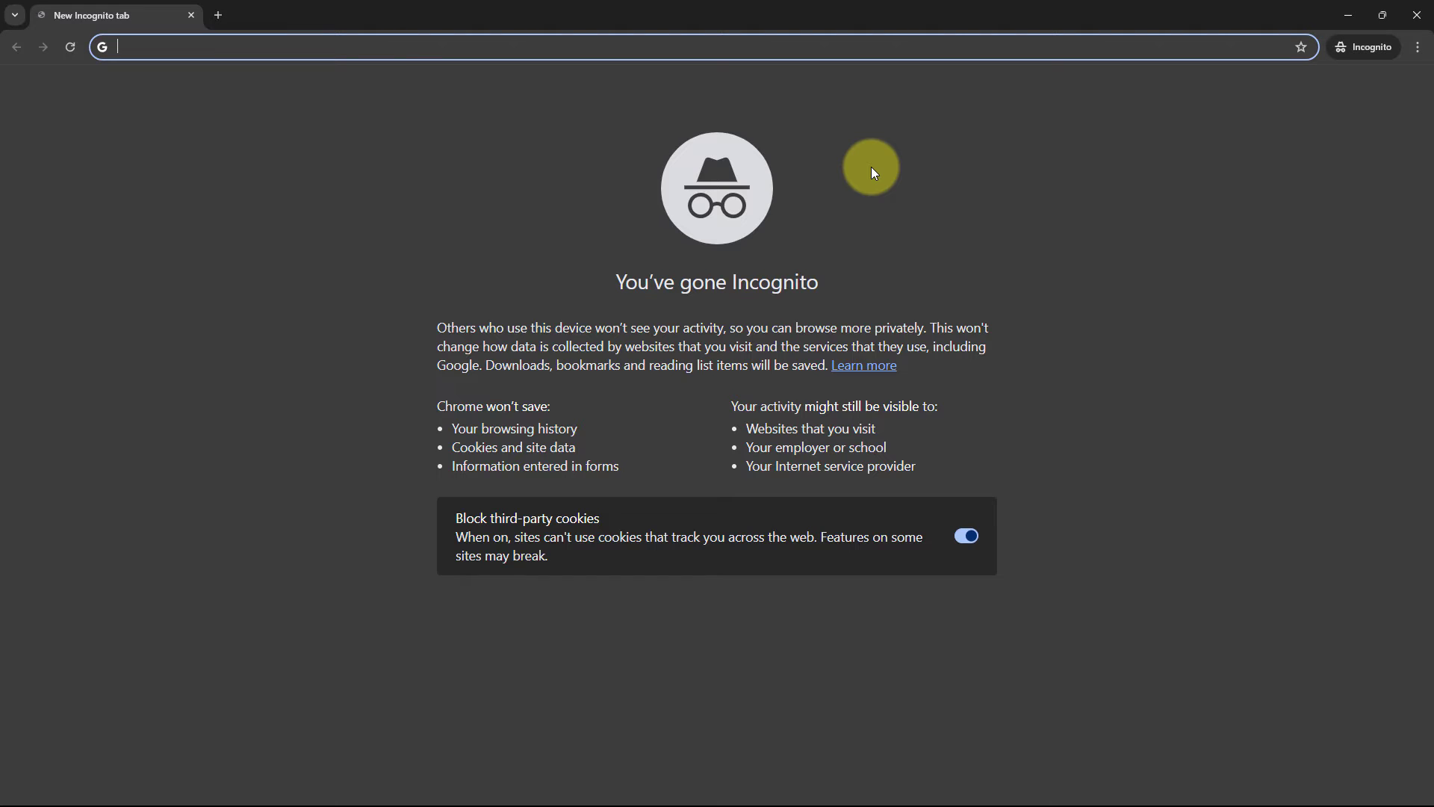
pyautogui.hotkey('ctrl', 'v')
pyautogui.press('Return')
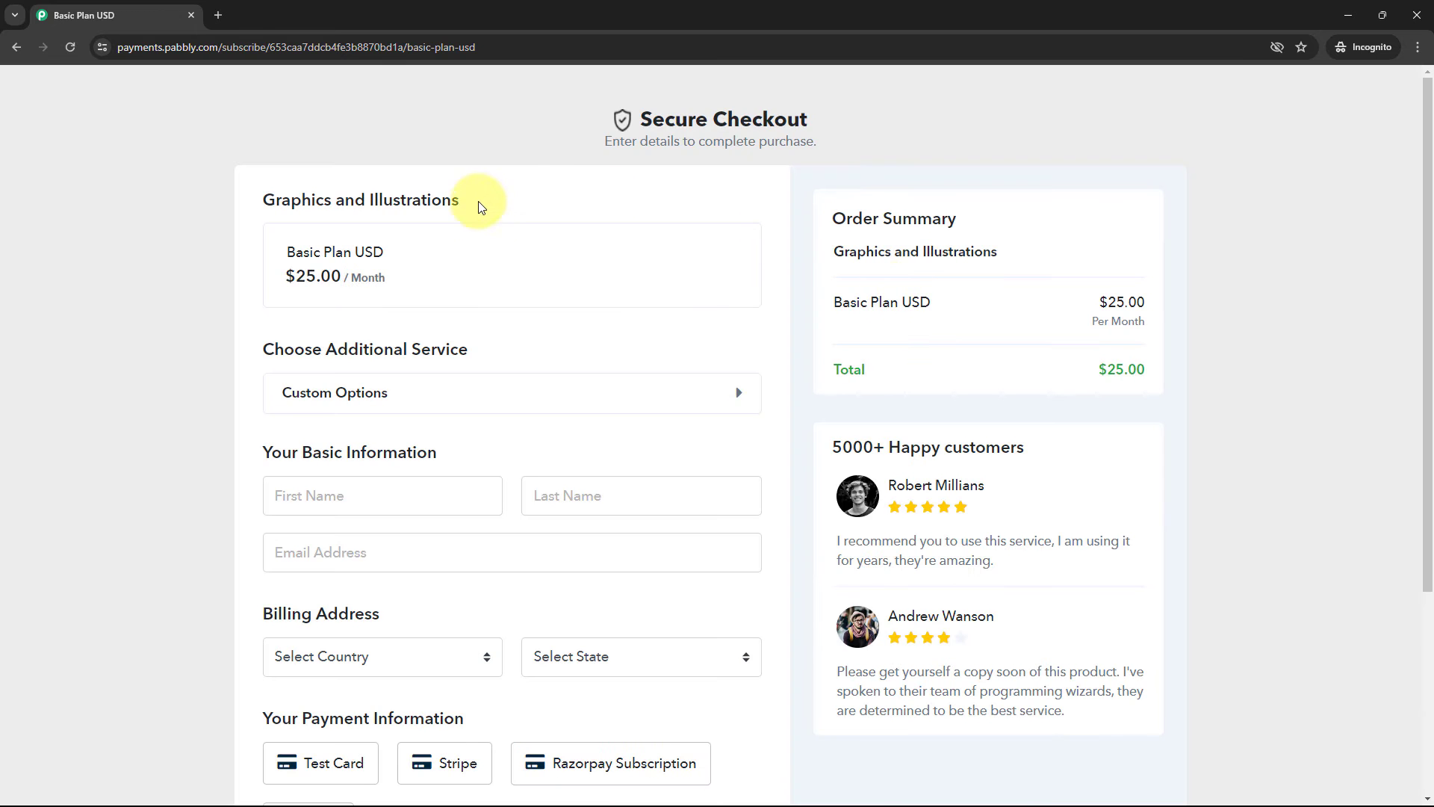
# Look through the basic information and payment sections of the checkout page without filling anything in.
pyautogui.scroll(-3, 766, 258)
pyautogui.click(485, 276)
pyautogui.click(625, 281)
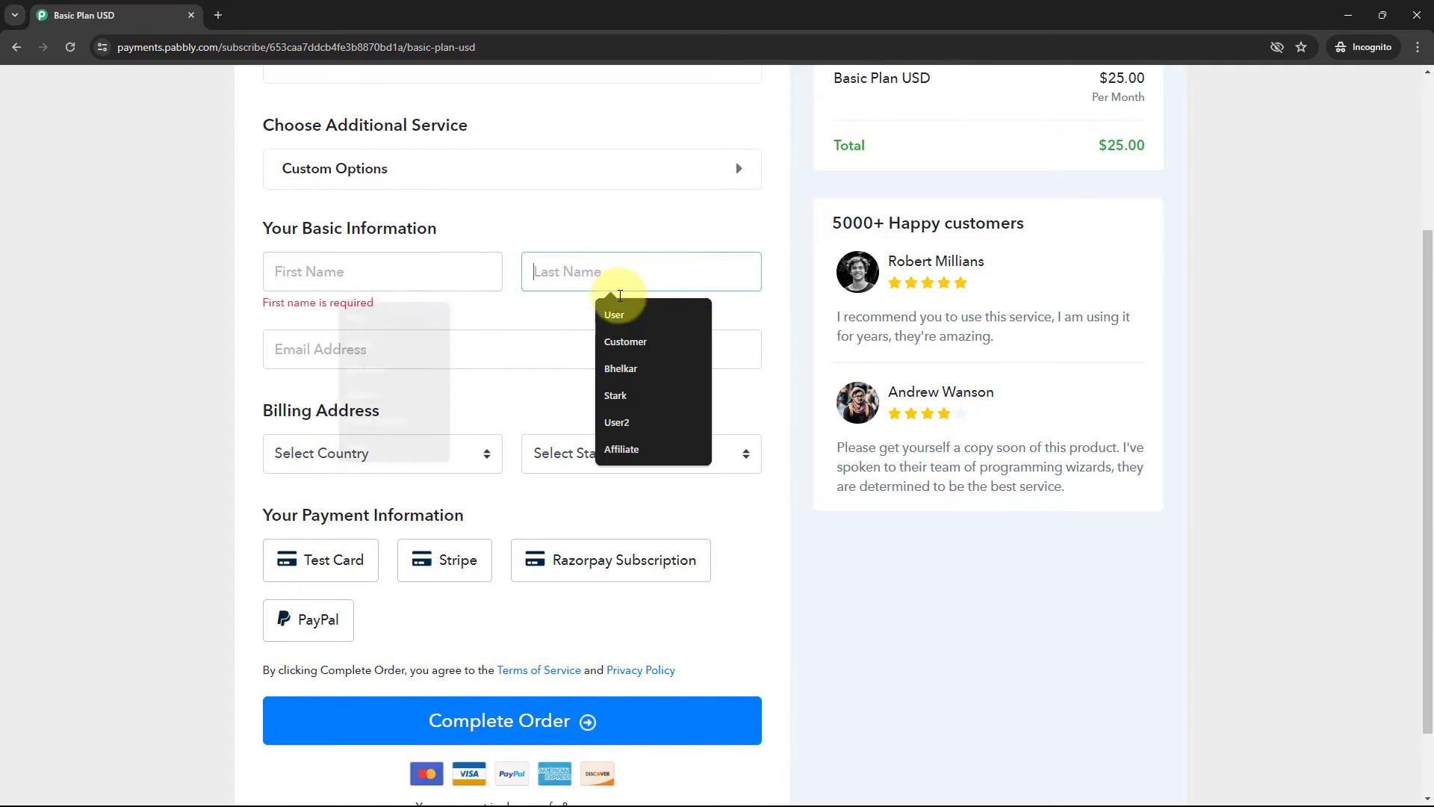
pyautogui.click(513, 352)
pyautogui.click(221, 325)
pyautogui.scroll(3, 221, 324)
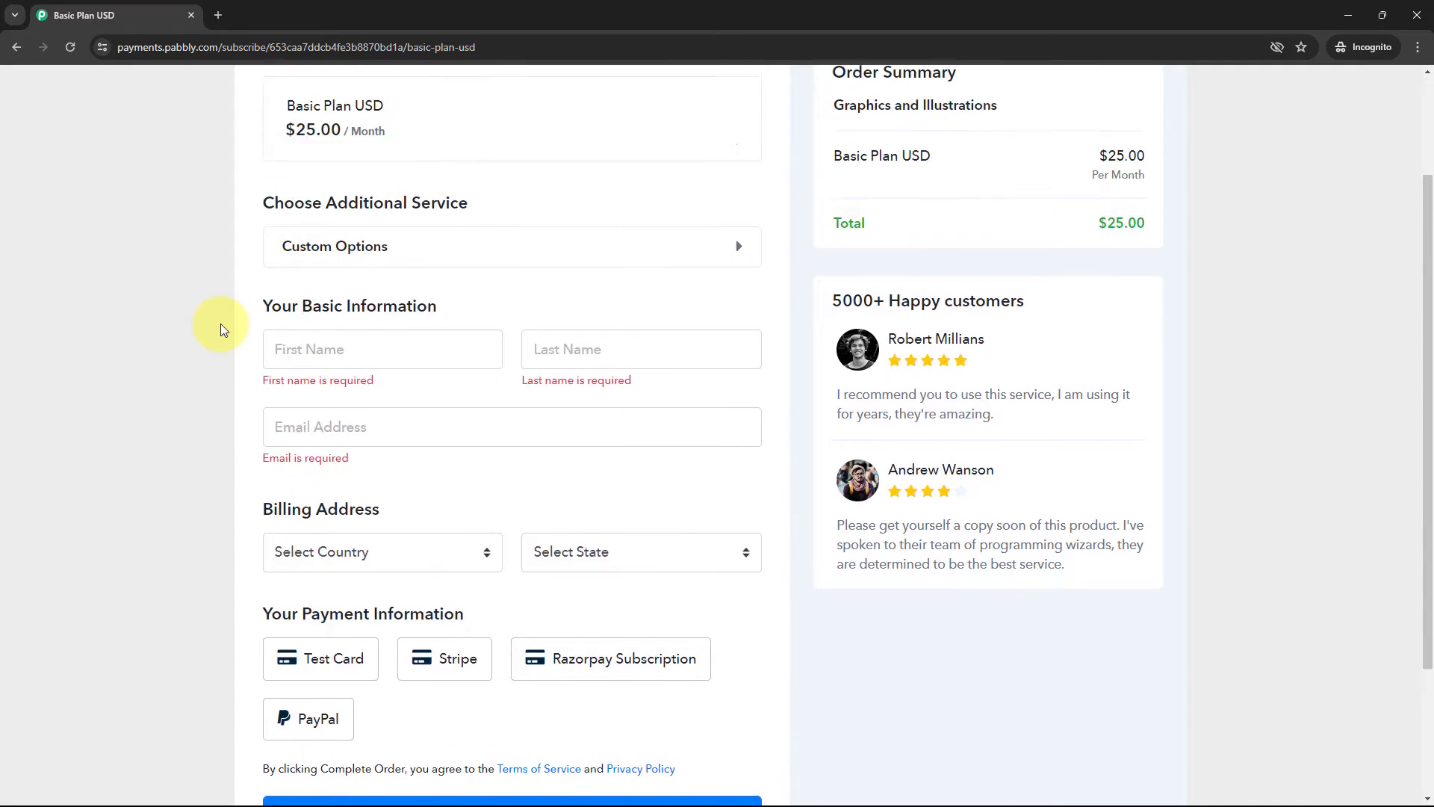
# Switch to Google Analytics, reload the Realtime overview report and check the users in the last 30 minutes.
pyautogui.click(1344, 21)
pyautogui.click(463, 15)
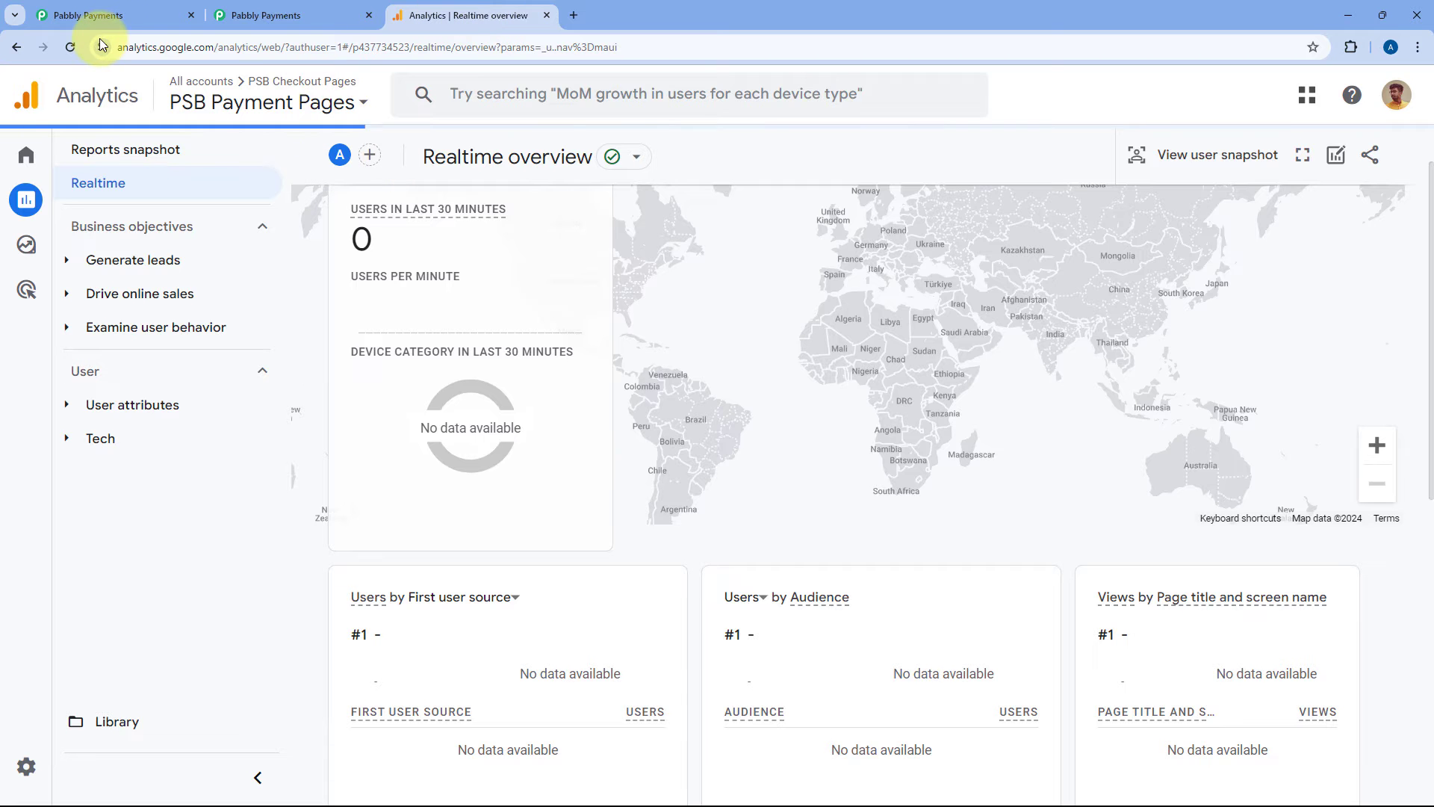
pyautogui.click(68, 47)
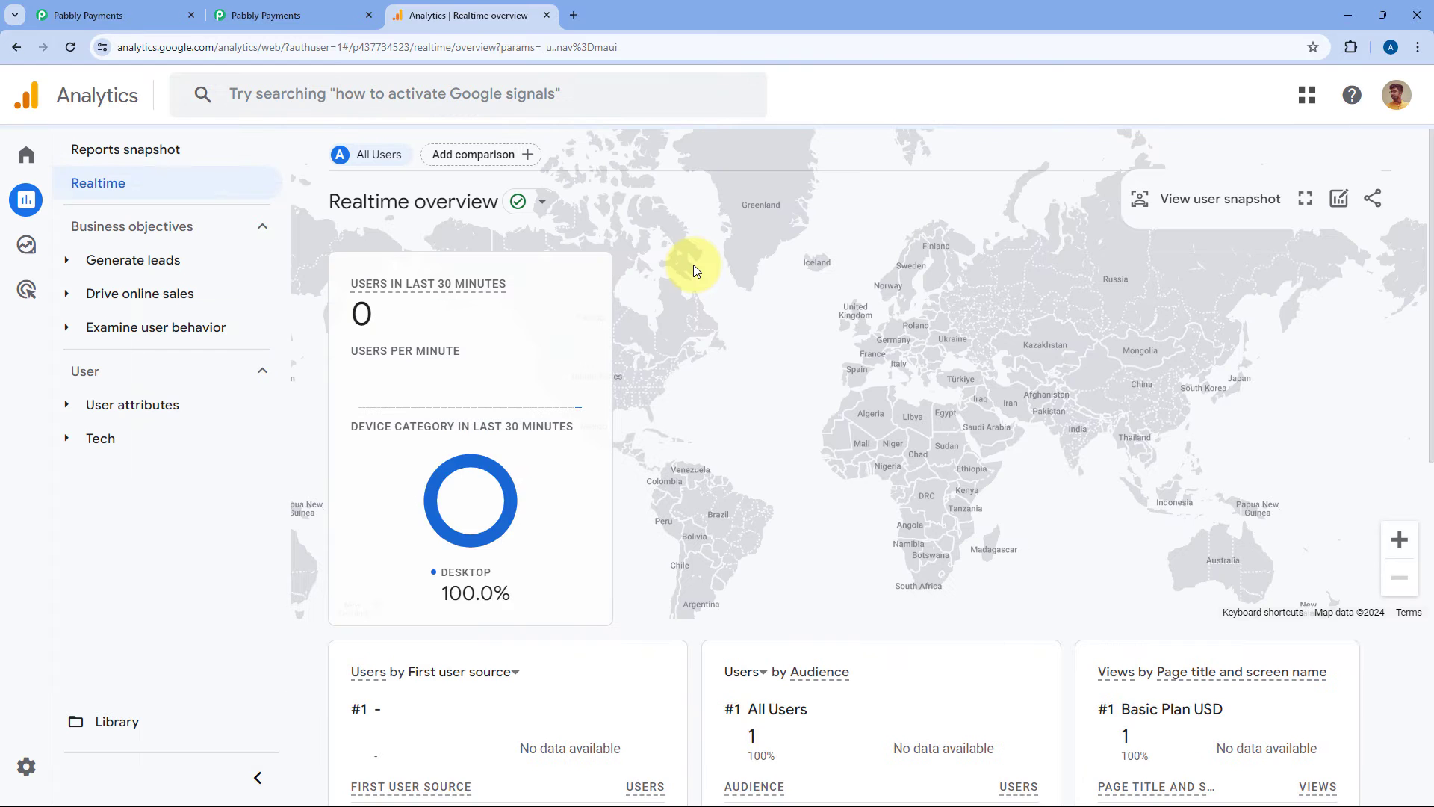
pyautogui.scroll(-1, 582, 246)
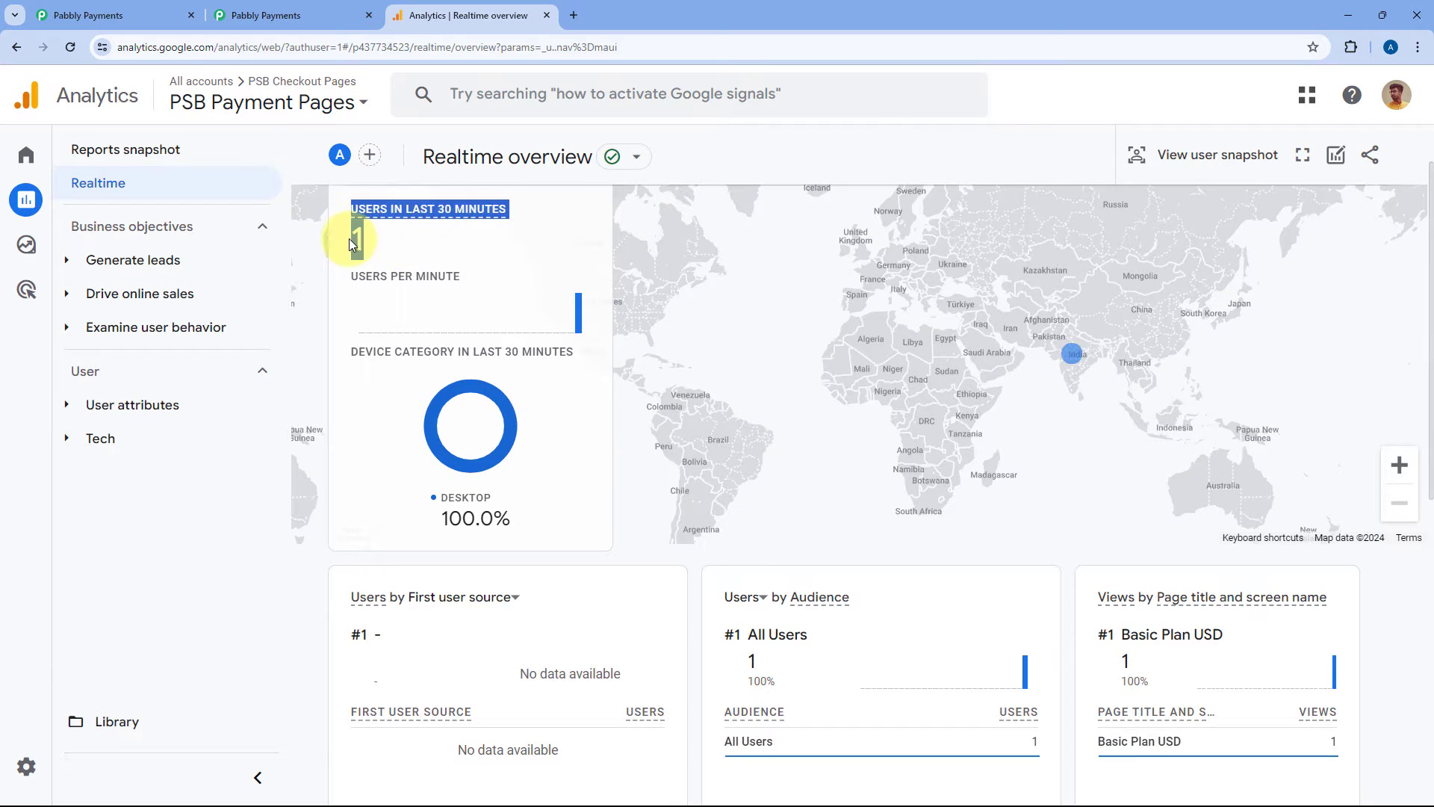
pyautogui.click(379, 245)
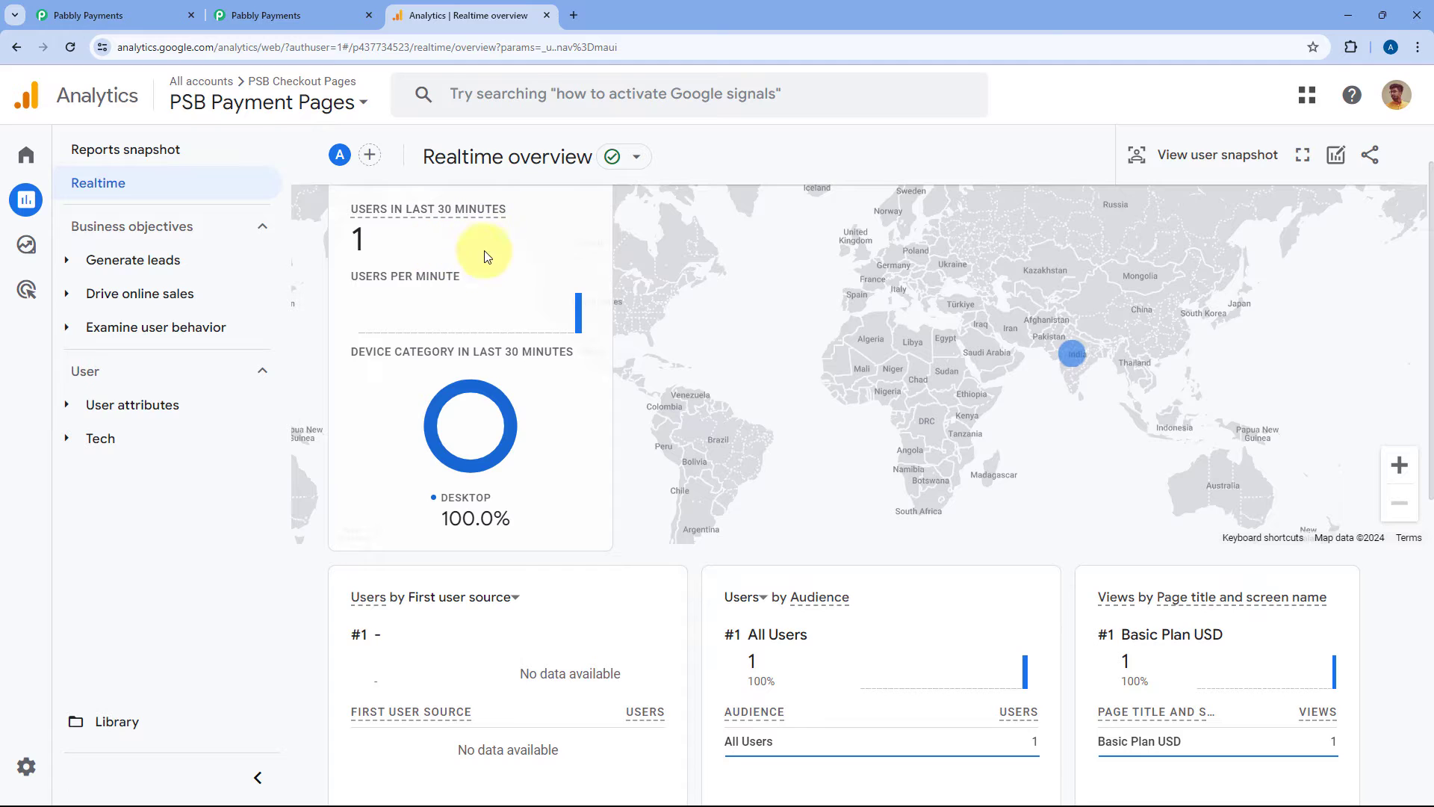
# Compare the page title in the Realtime report's page views card with the plan name on the incognito checkout page.
pyautogui.scroll(-2, 557, 270)
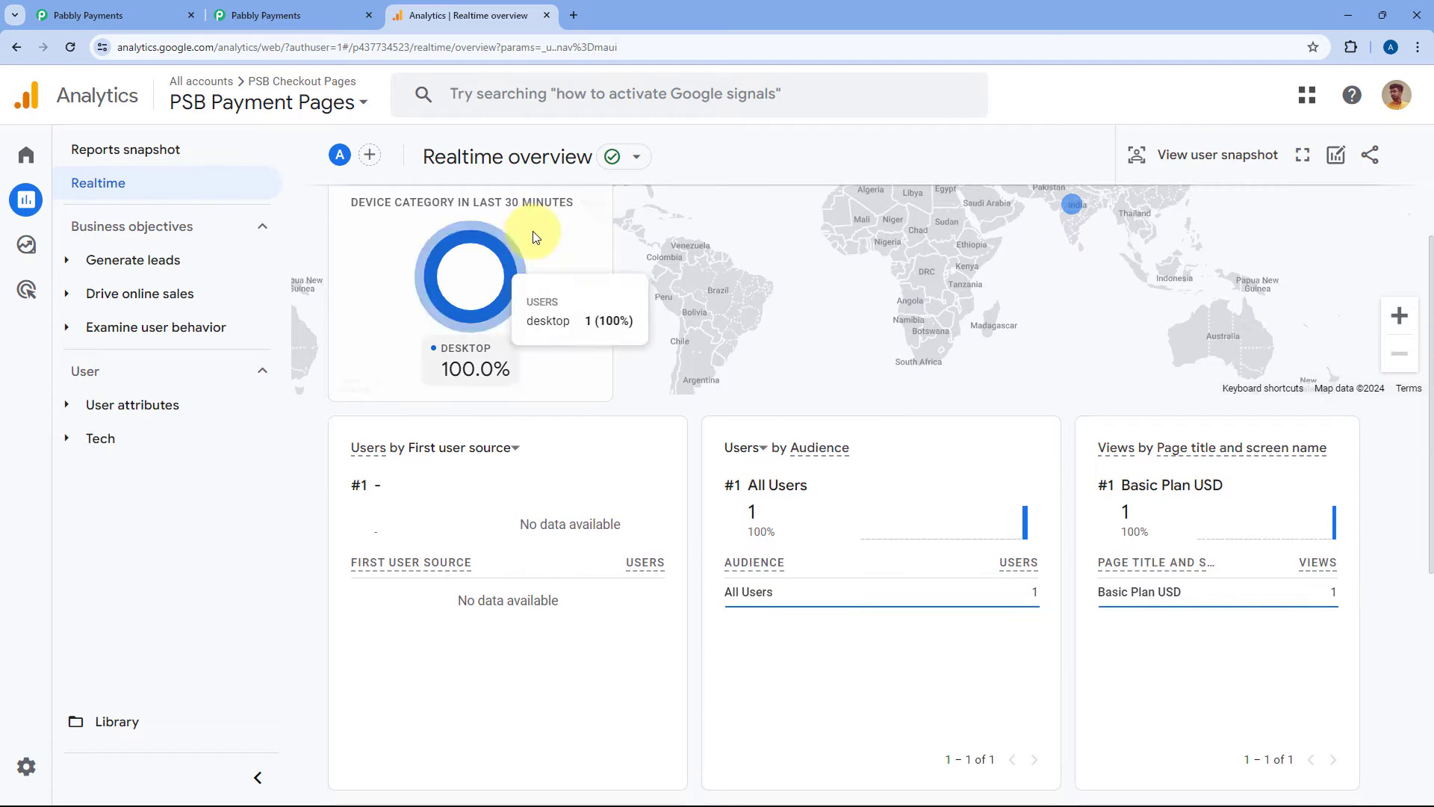
pyautogui.scroll(-3, 564, 246)
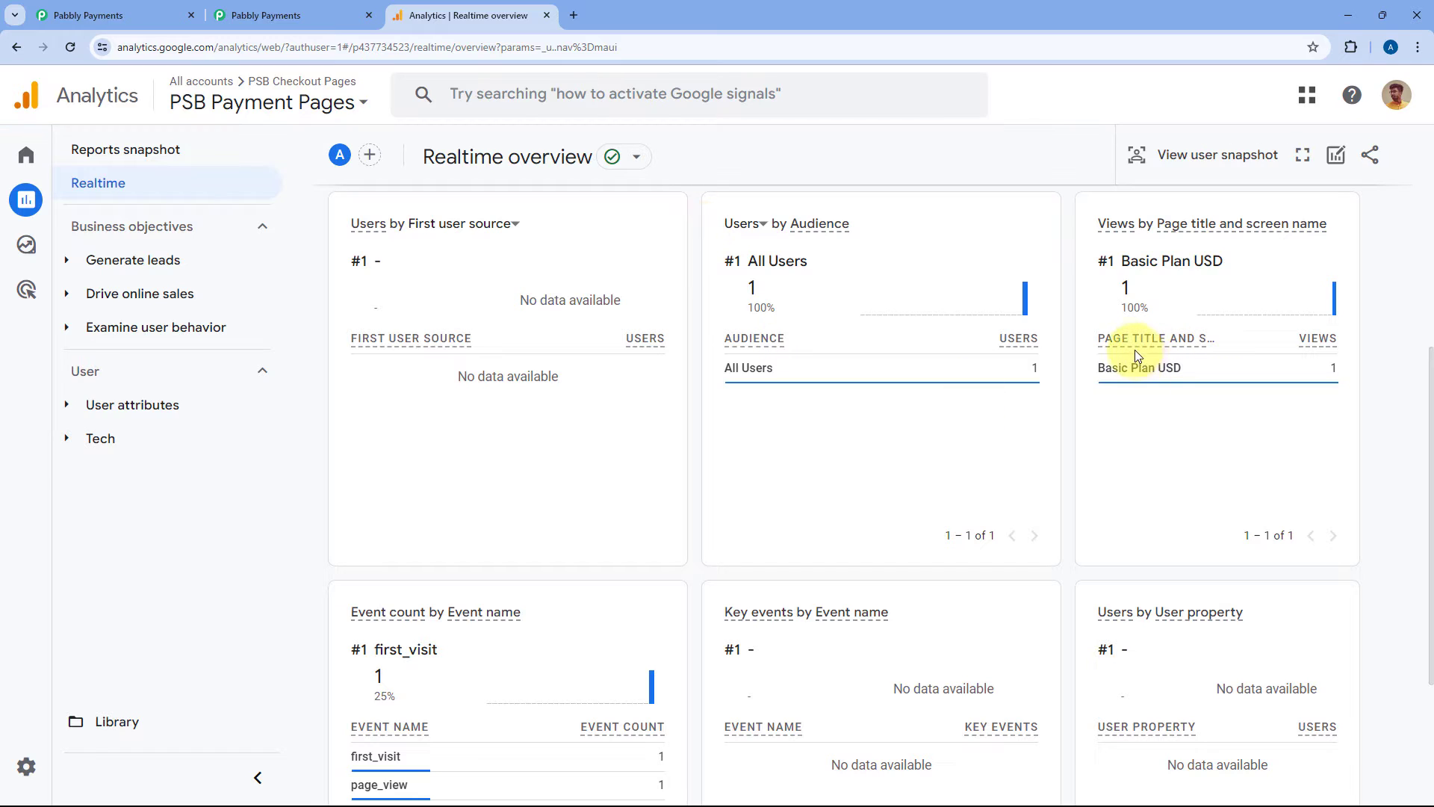
pyautogui.moveTo(1098, 261); pyautogui.dragTo(1190, 373)
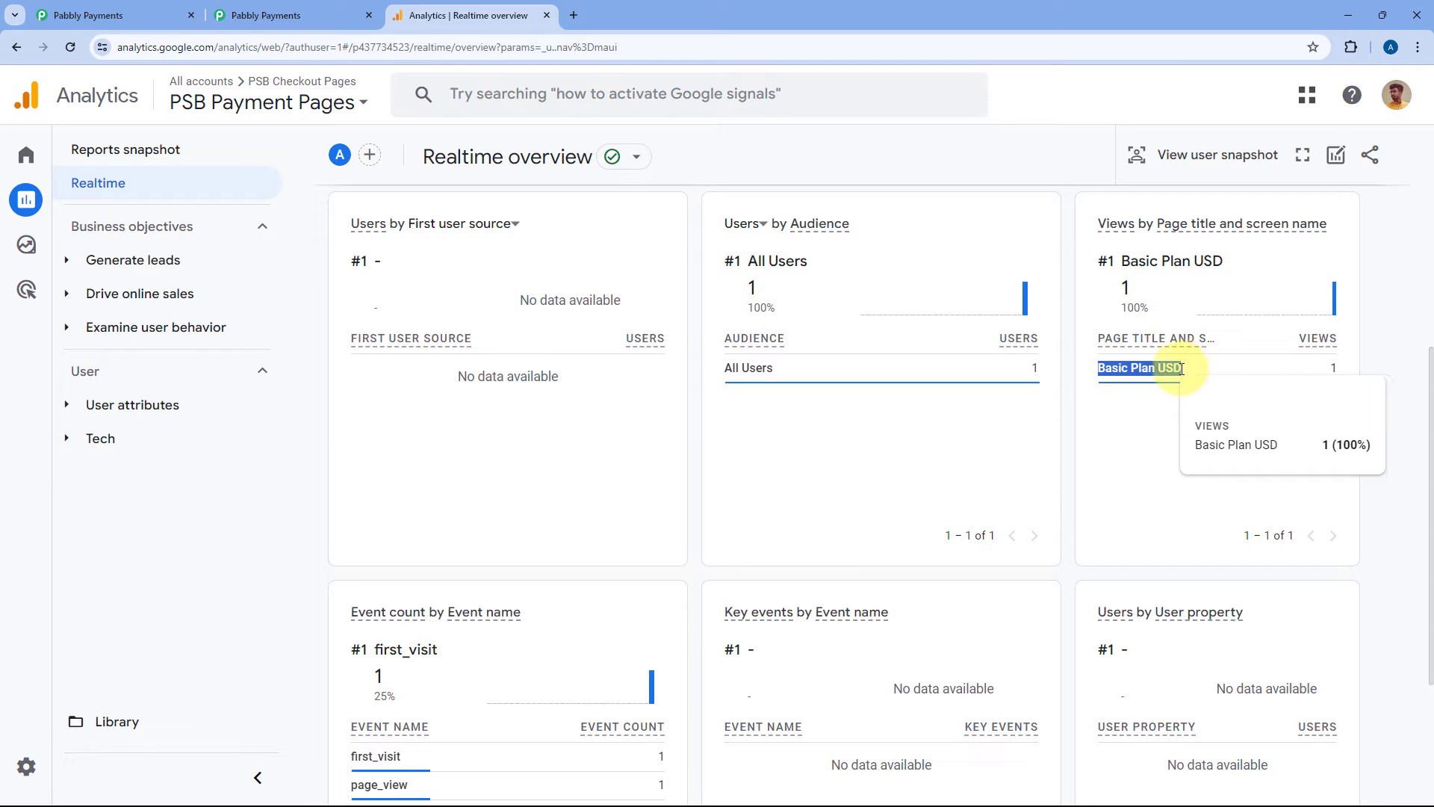
pyautogui.hotkey('alt', 'Tab')
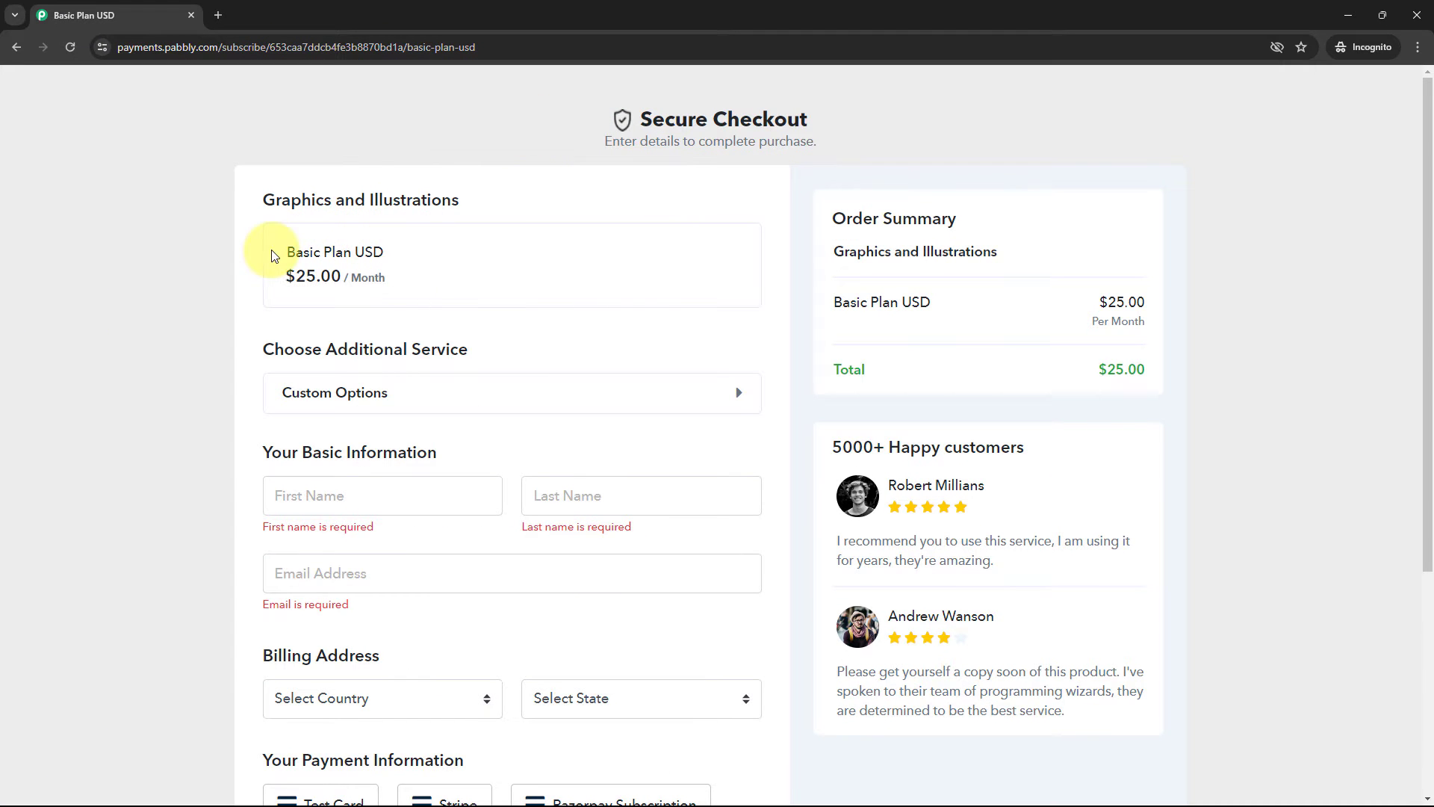
pyautogui.moveTo(281, 254); pyautogui.dragTo(428, 257)
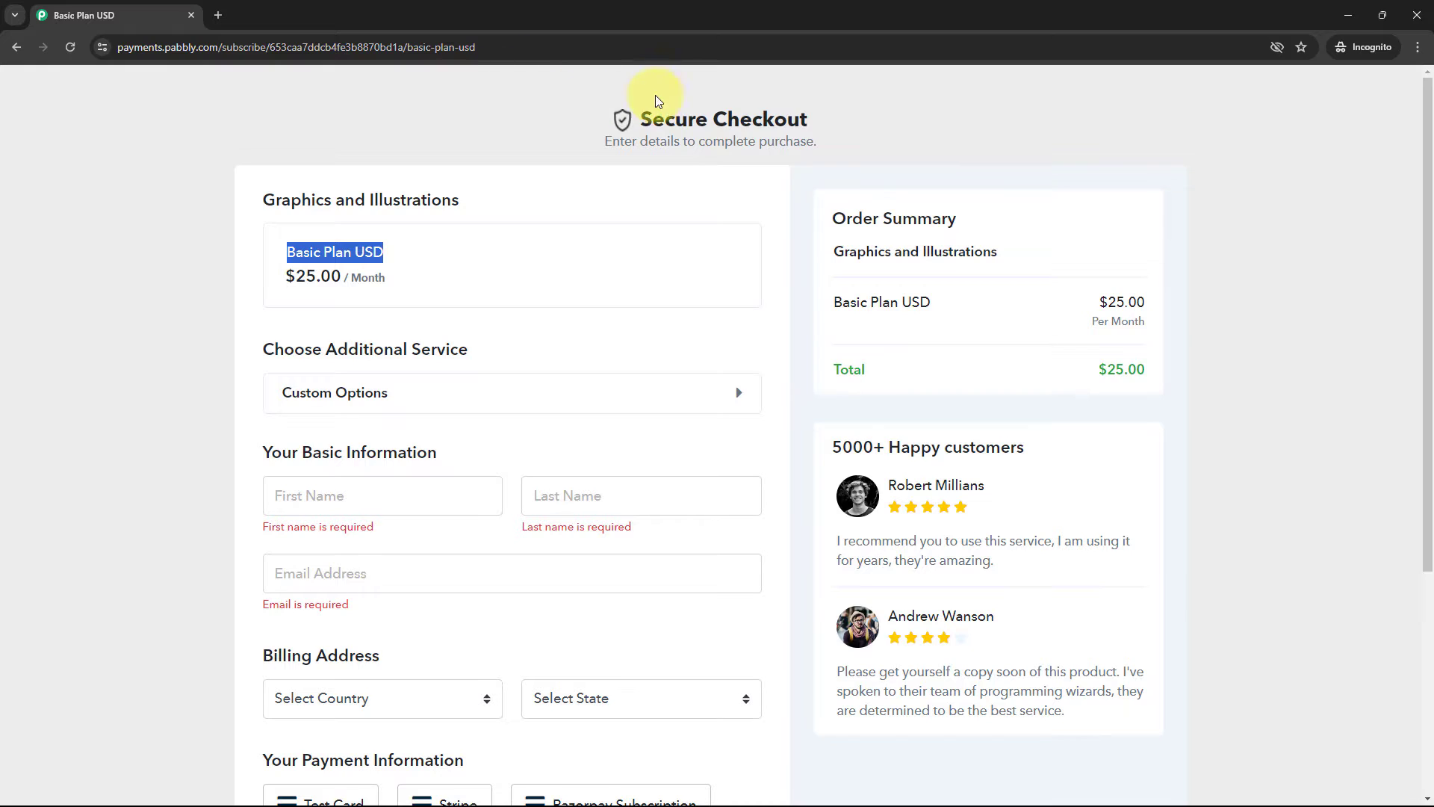
pyautogui.hotkey('alt', 'Tab')
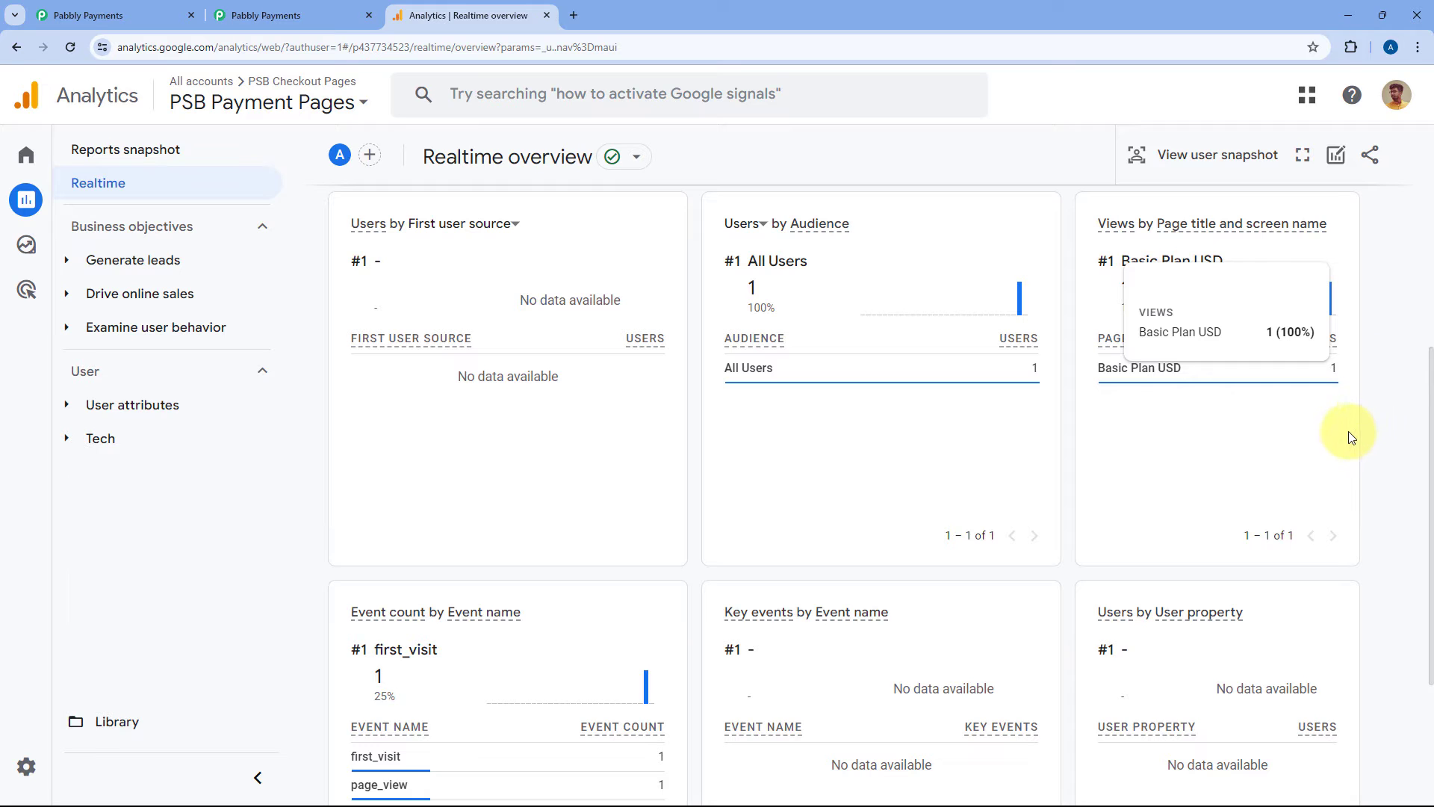
# Check the event counts by event name in Google Analytics and the thank you page's Measurement ID setting in Pabbly Subscription Billing.
pyautogui.scroll(-3, 907, 438)
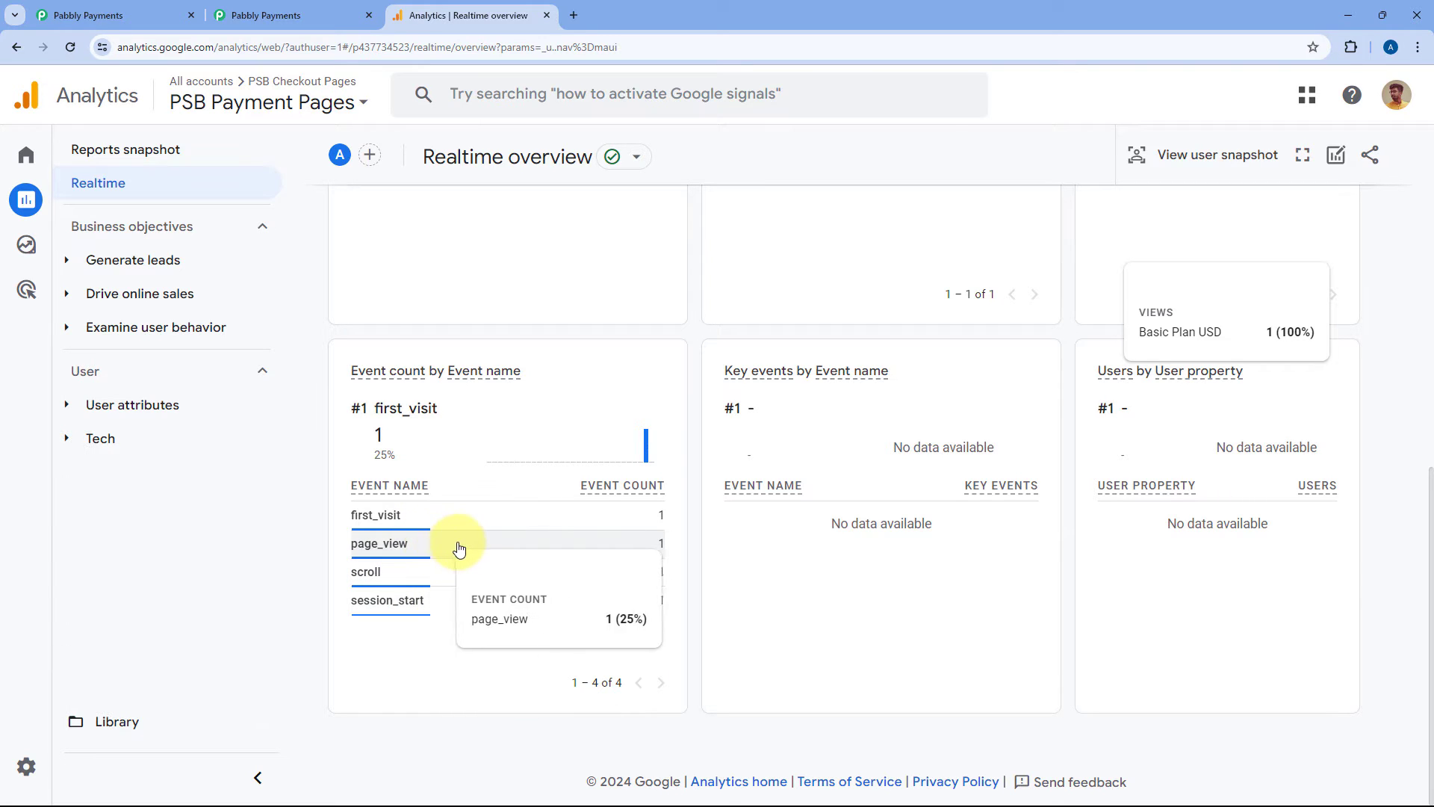
pyautogui.scroll(7, 688, 342)
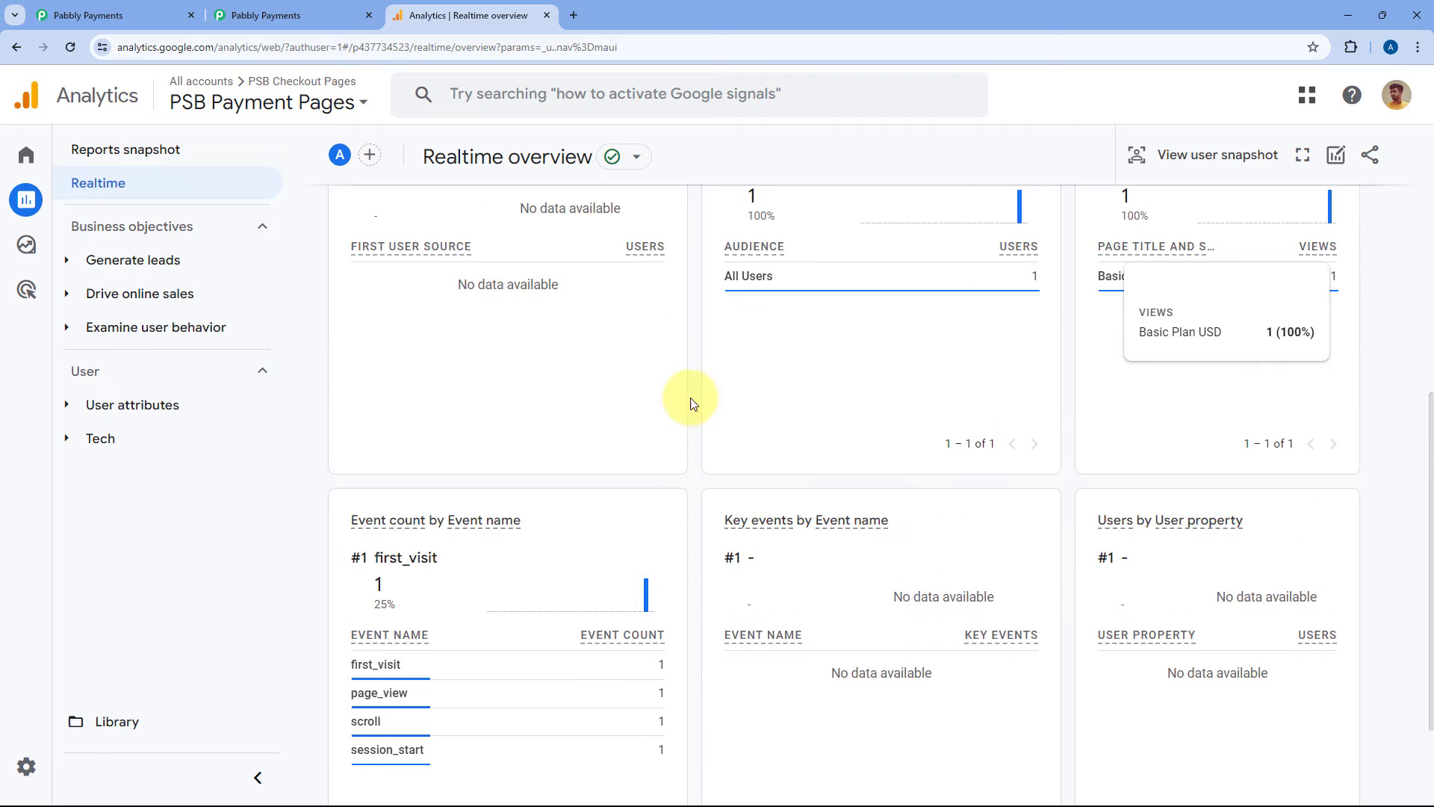
pyautogui.click(281, 15)
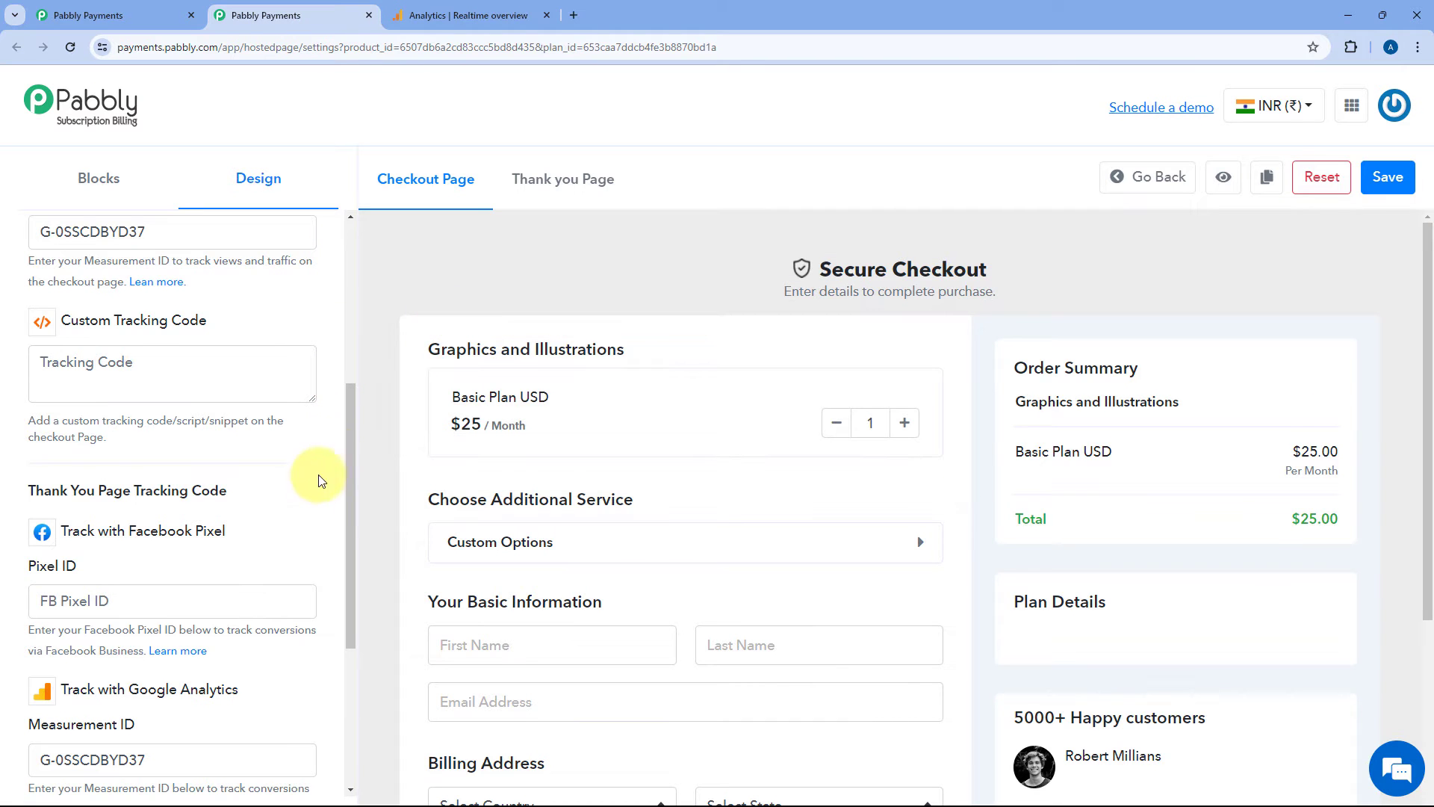
pyautogui.scroll(-2, 173, 573)
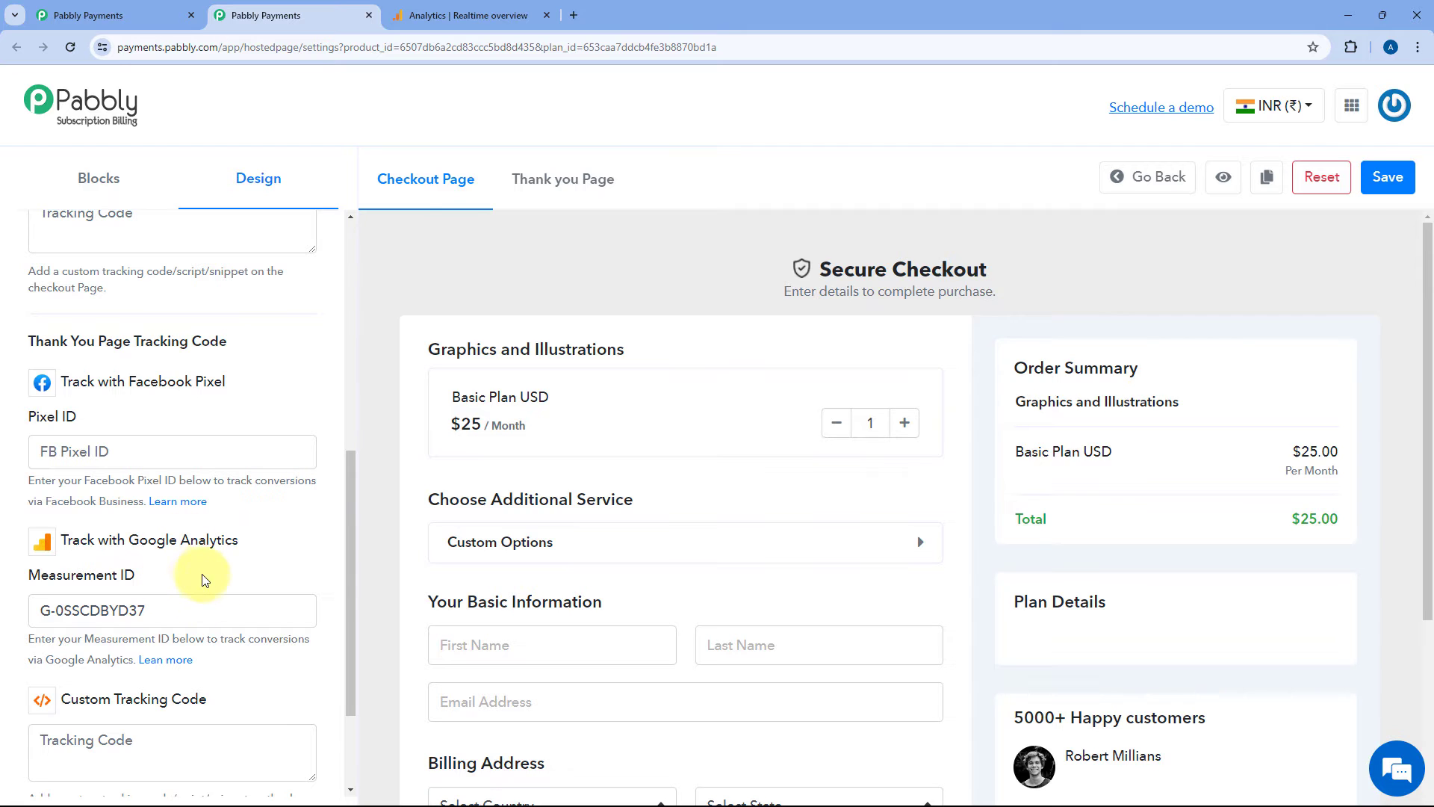
pyautogui.scroll(7, 303, 545)
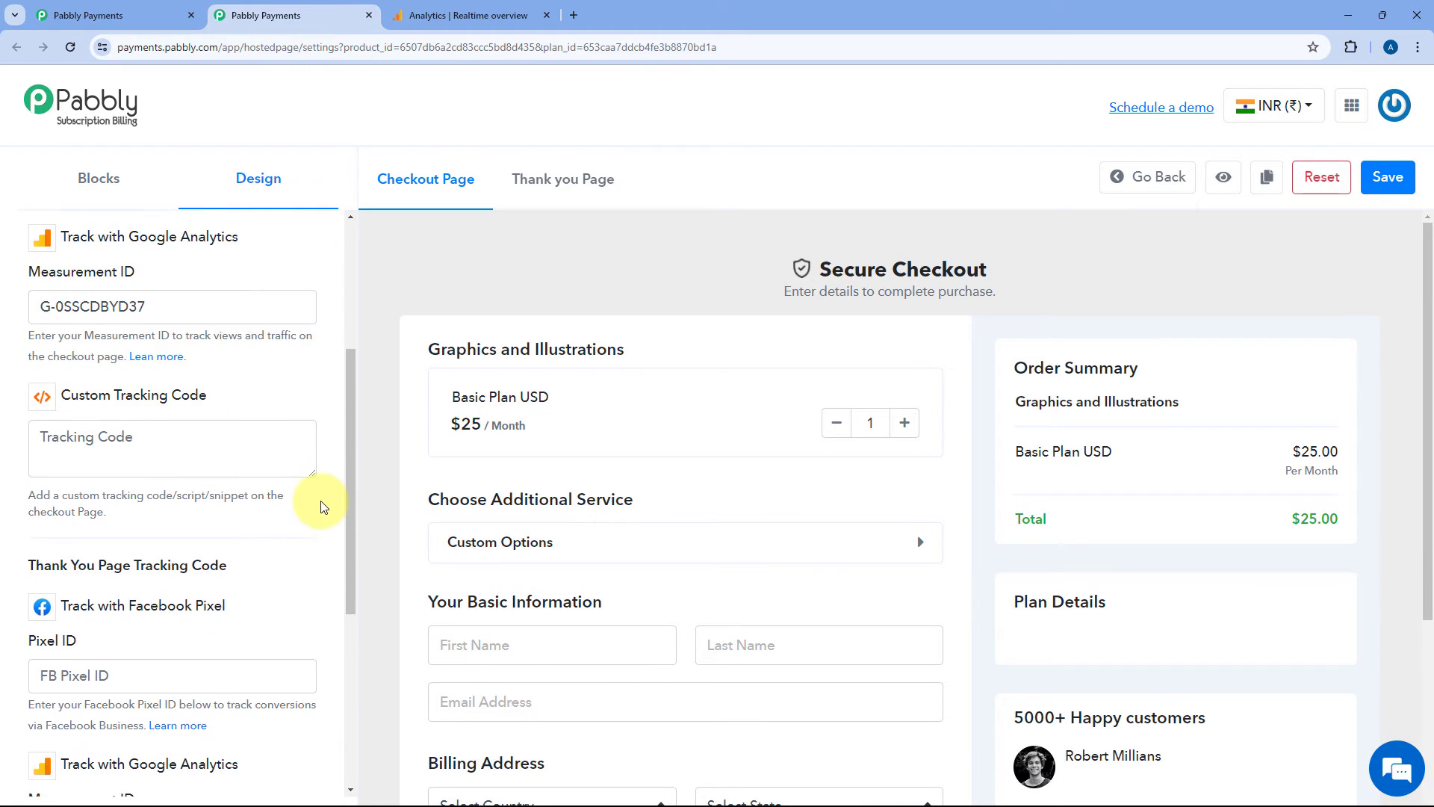
pyautogui.click(467, 15)
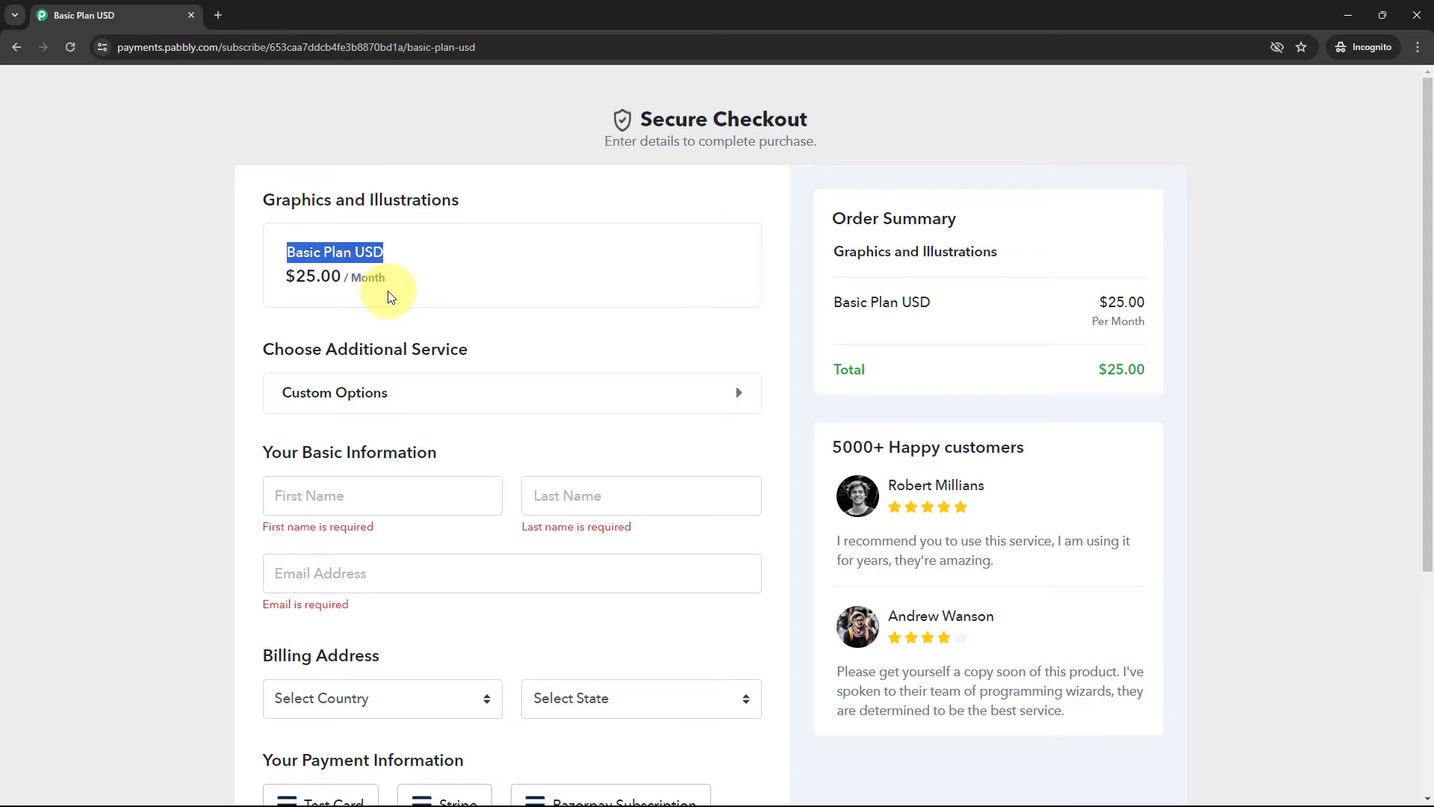
# Fill in the customer's first name, last name and email address on the incognito checkout page.
pyautogui.click(208, 324)
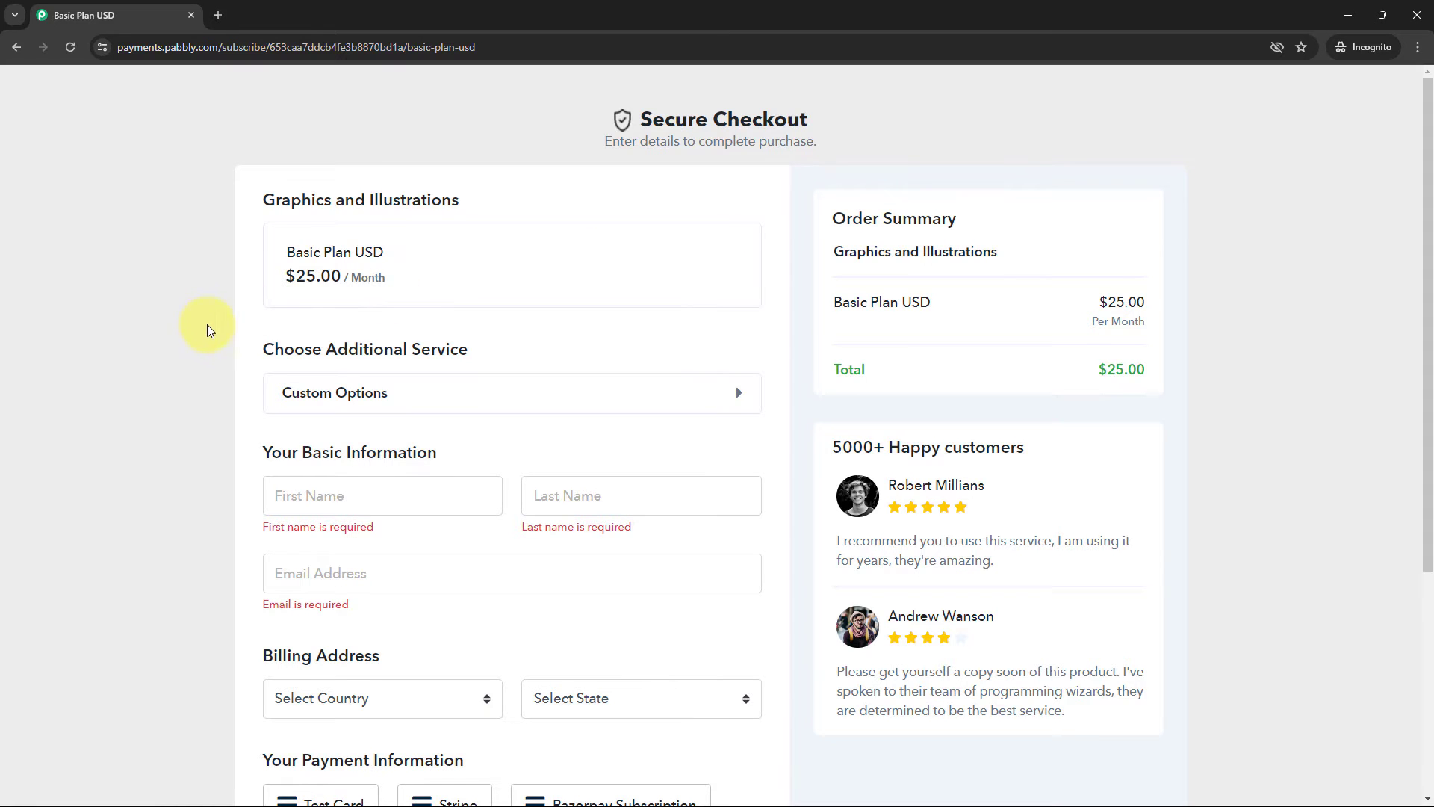
pyautogui.scroll(-1, 207, 324)
pyautogui.click(379, 419)
pyautogui.click(379, 464)
pyautogui.click(603, 423)
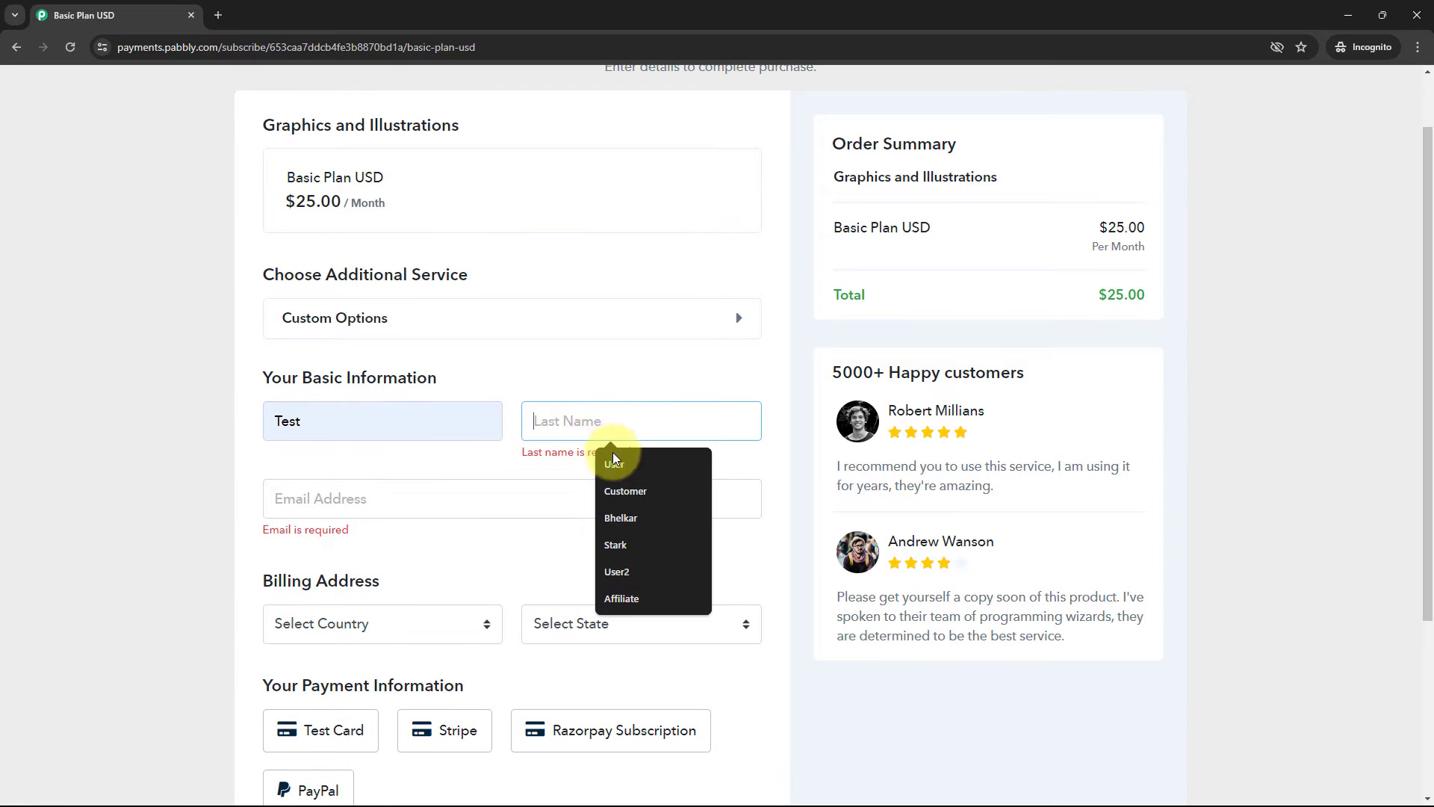
pyautogui.click(613, 461)
pyautogui.click(426, 477)
pyautogui.click(378, 541)
# Set the billing address to India as the country and Madhya Pradesh as the state.
pyautogui.scroll(-3, 191, 498)
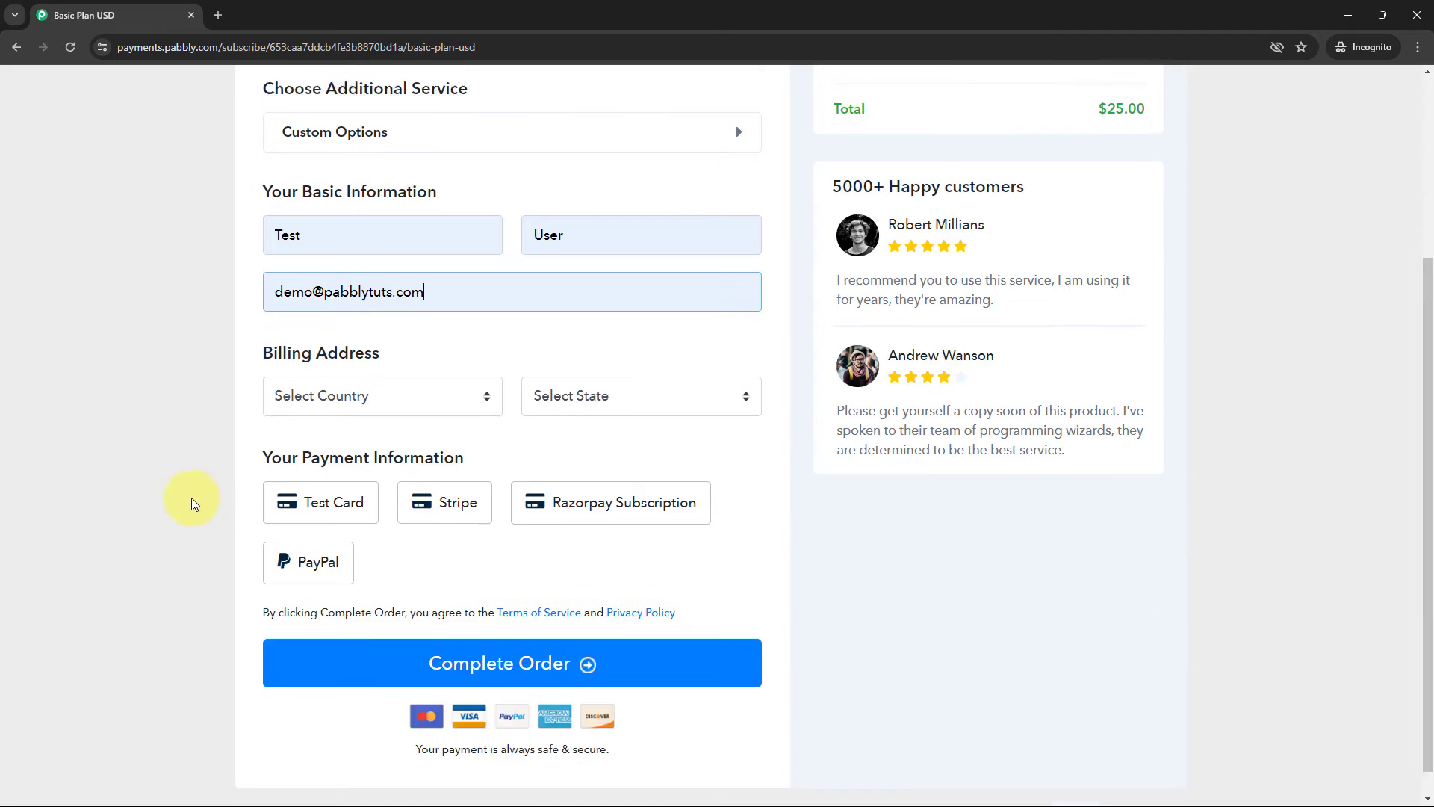
pyautogui.click(364, 369)
pyautogui.write('in')
pyautogui.press('Return')
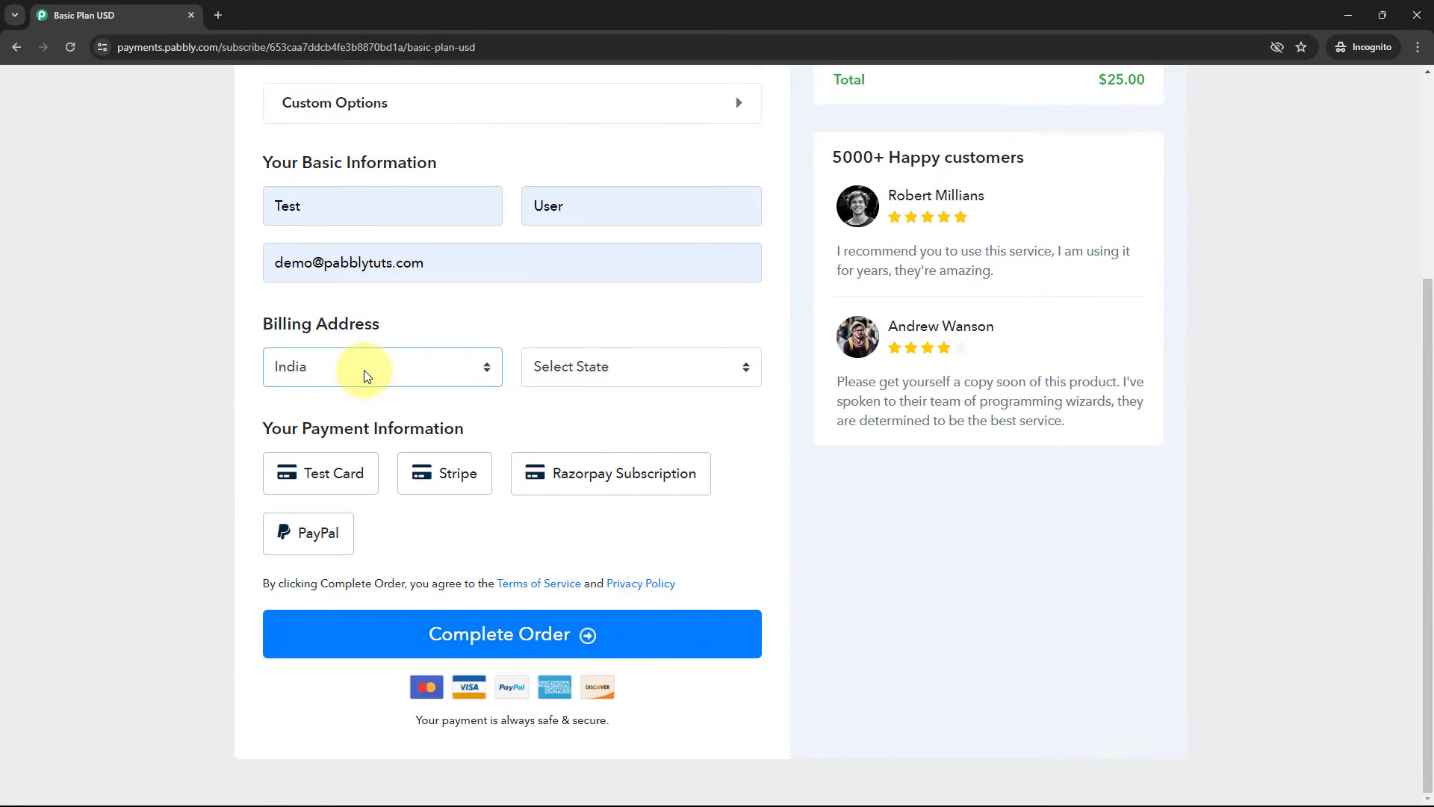
pyautogui.click(555, 361)
pyautogui.write('m')
pyautogui.press('Return')
# Choose Test Card as the payment method, autofill the card number and details for a successful payment, and complete the order.
pyautogui.click(333, 473)
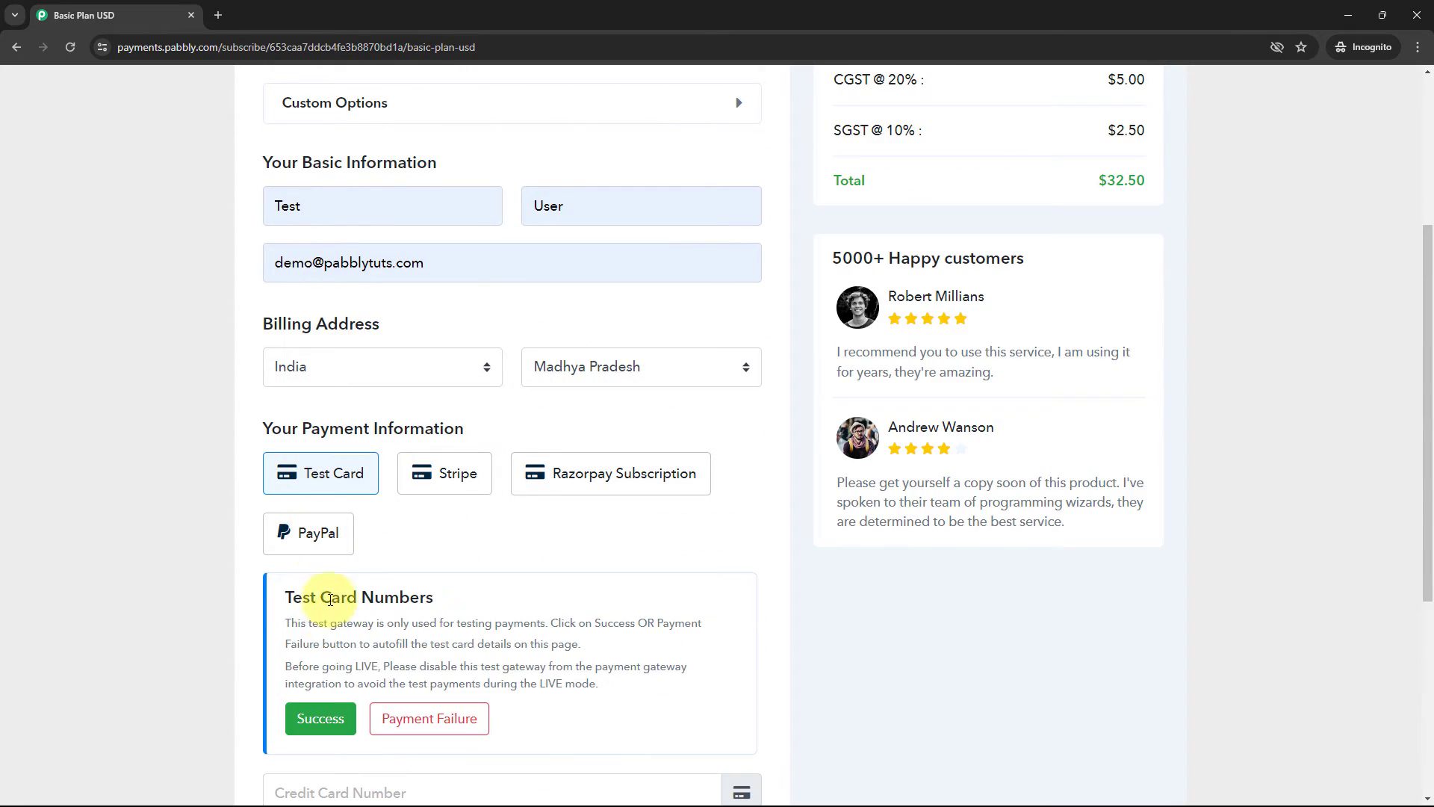
pyautogui.scroll(-5, 329, 600)
pyautogui.click(314, 346)
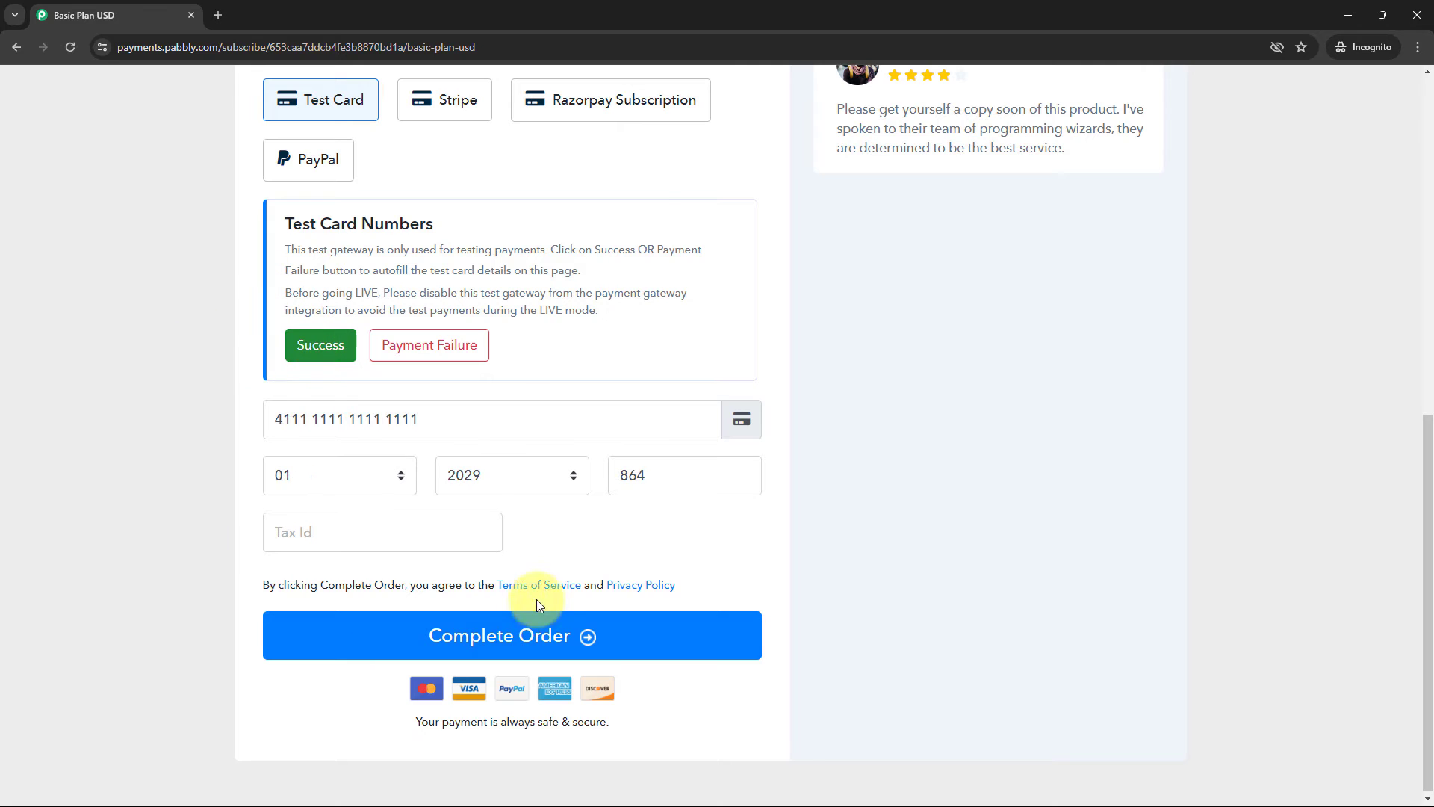
pyautogui.click(527, 635)
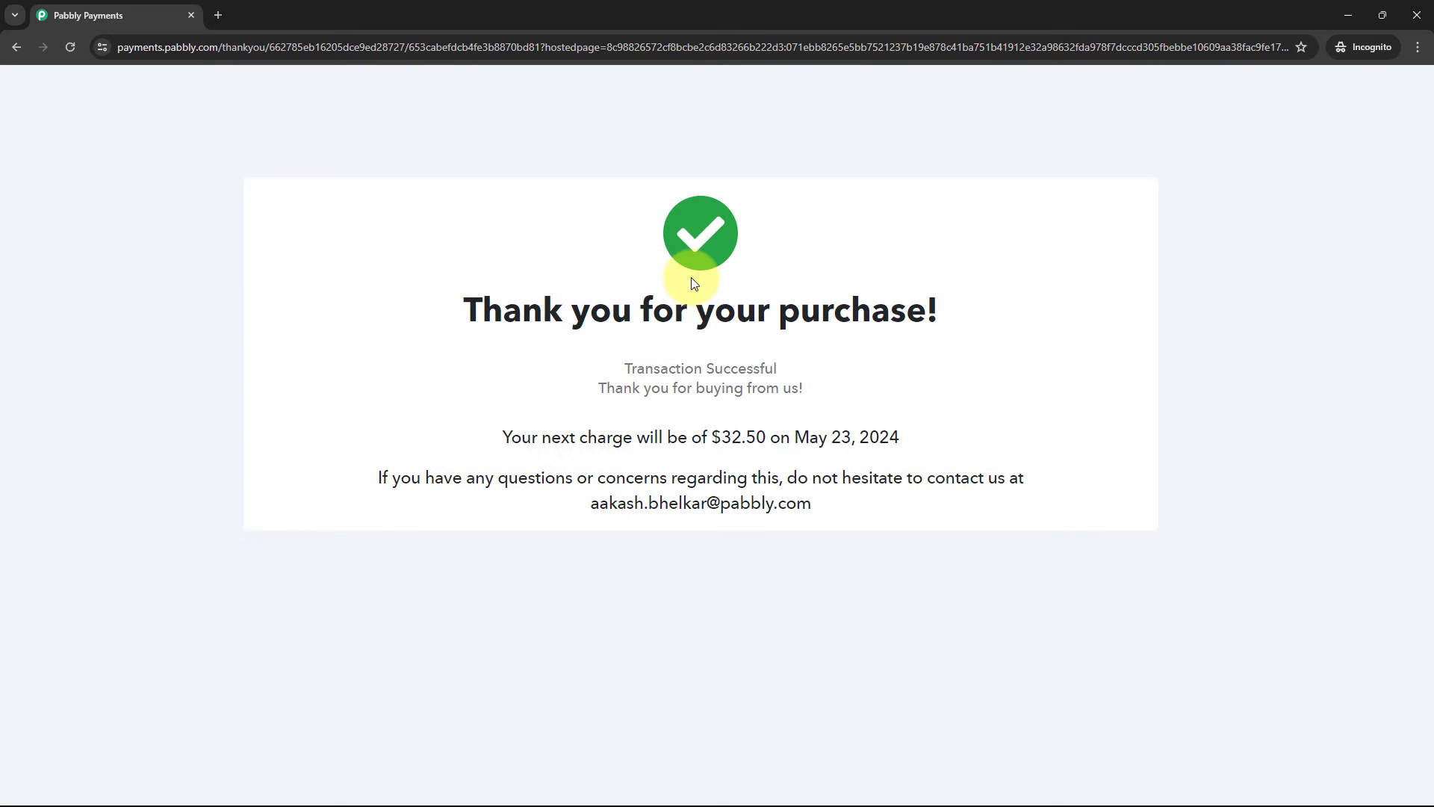
# Examine the thank you message of the purchase and the thank you page's Google Analytics tracking in Pabbly Subscription Billing.
pyautogui.moveTo(458, 294); pyautogui.dragTo(992, 303)
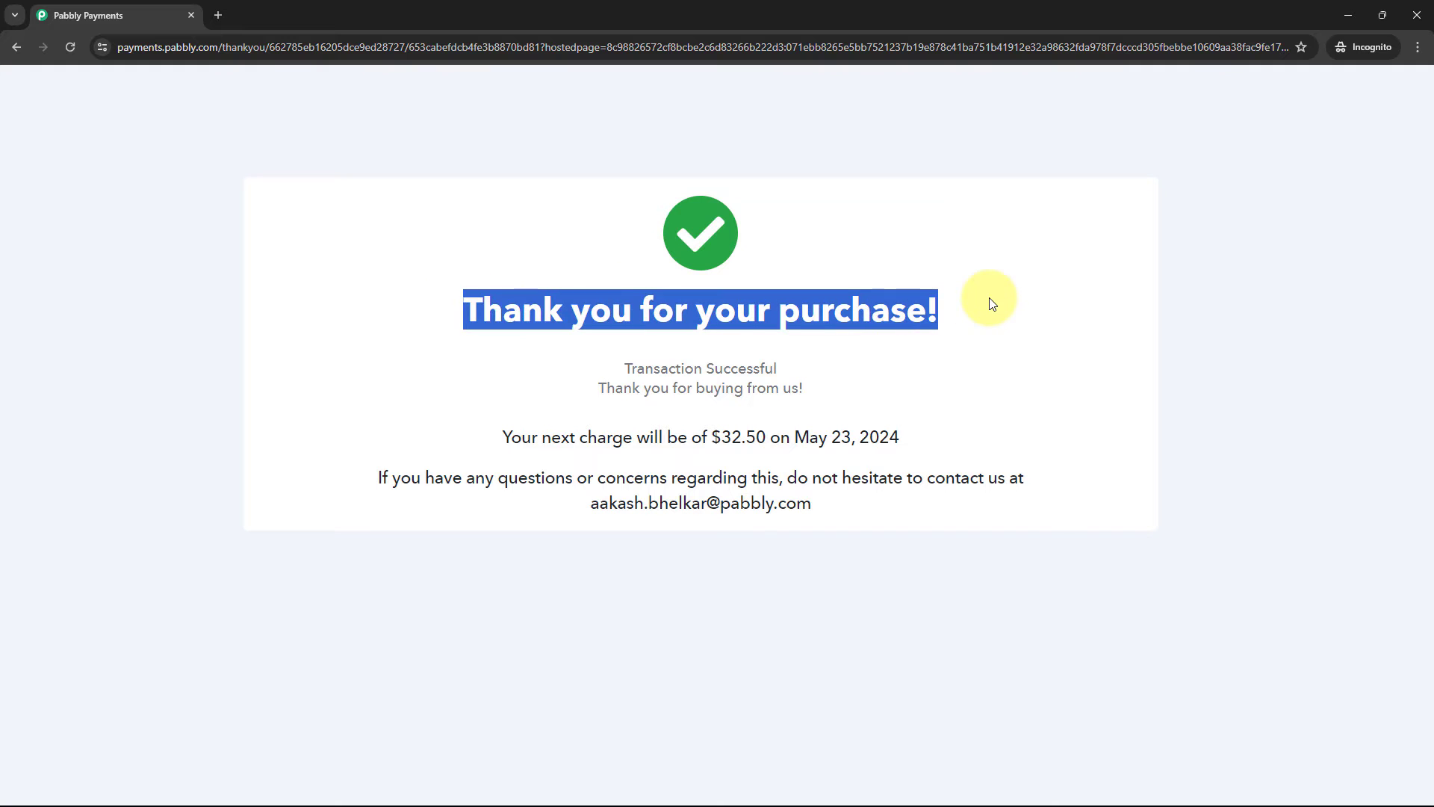
pyautogui.click(1358, 10)
pyautogui.click(306, 15)
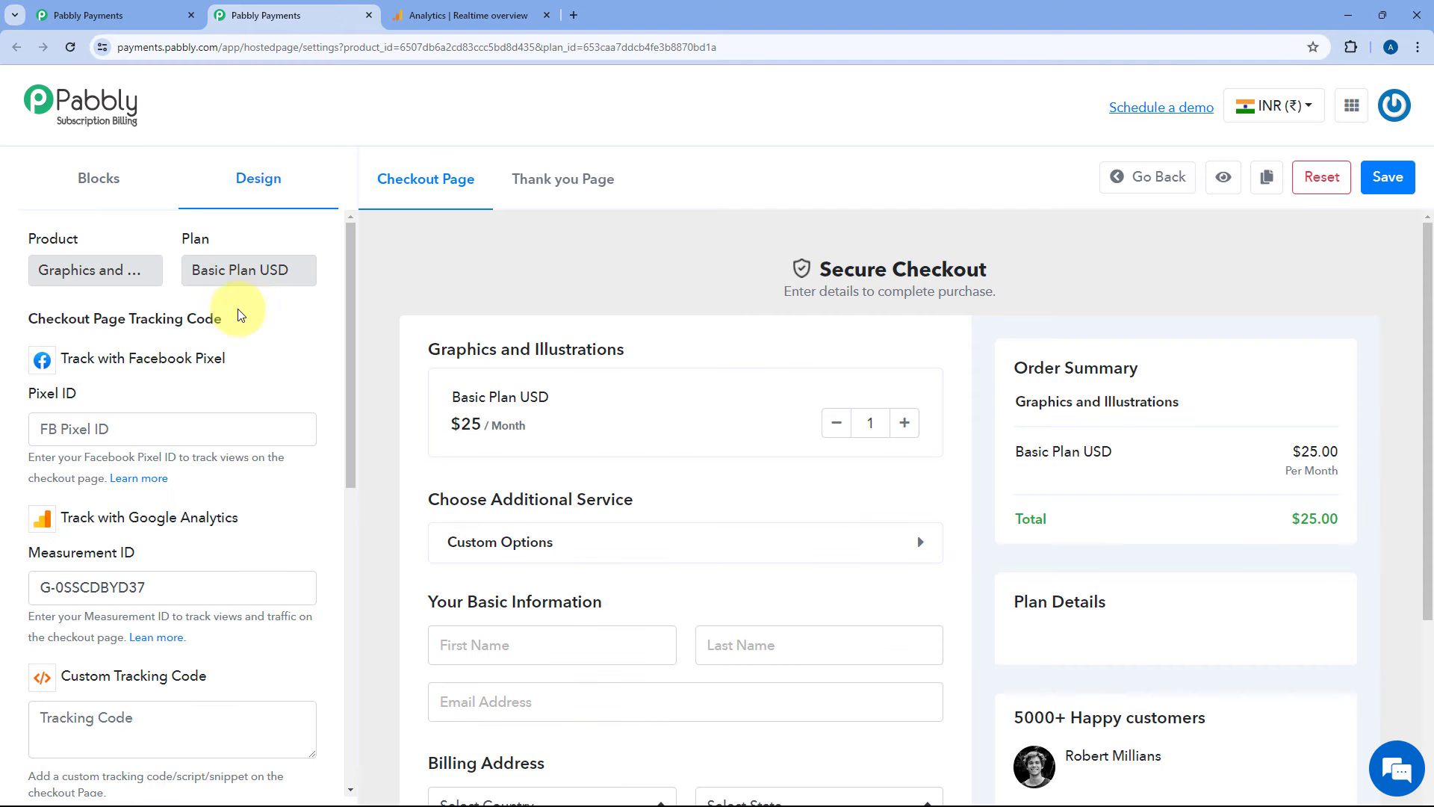
pyautogui.scroll(-10, 177, 418)
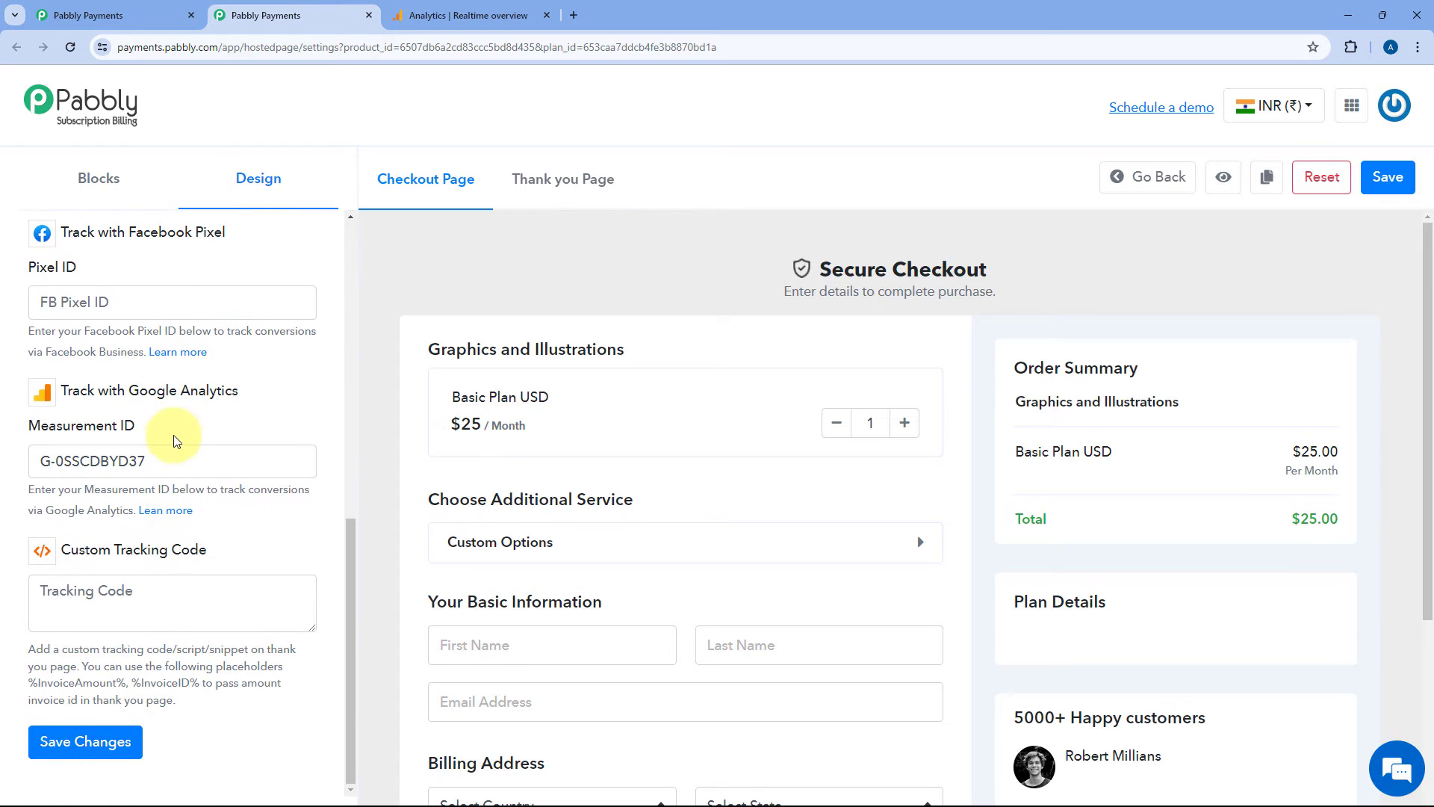
# Reload the Google Analytics Realtime overview and examine the views by page title and the event counts by event name.
pyautogui.click(518, 11)
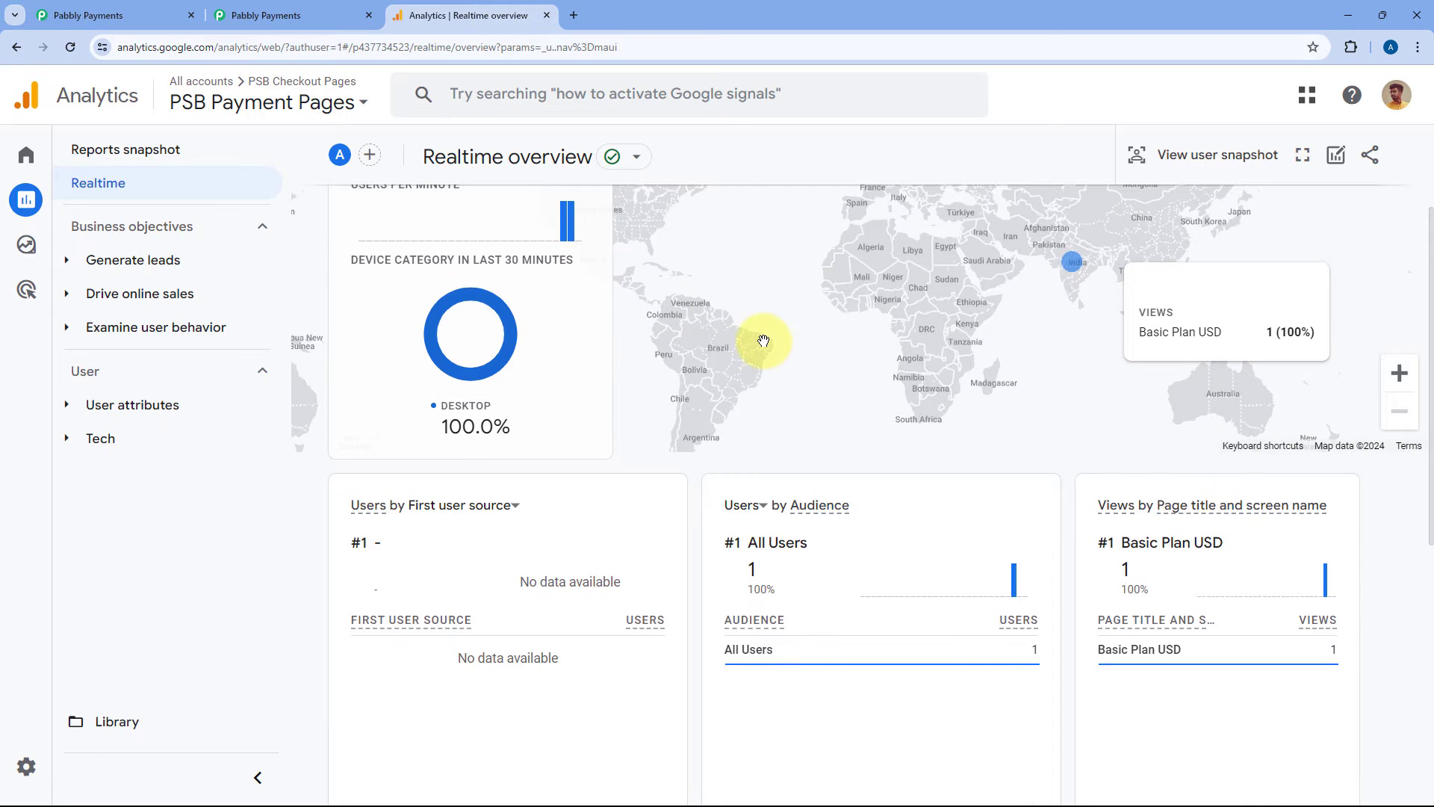
pyautogui.scroll(1, 764, 340)
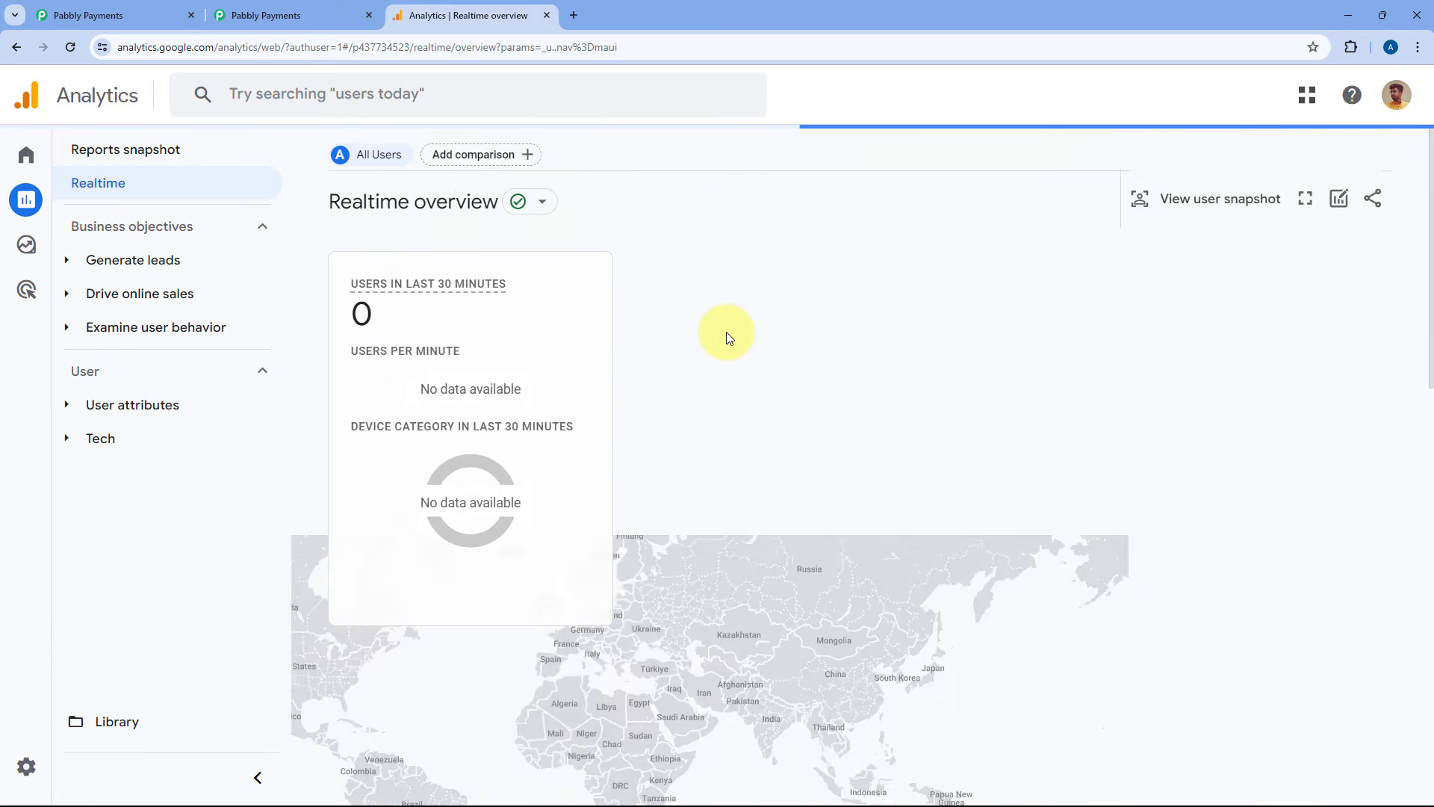
pyautogui.scroll(-3, 724, 373)
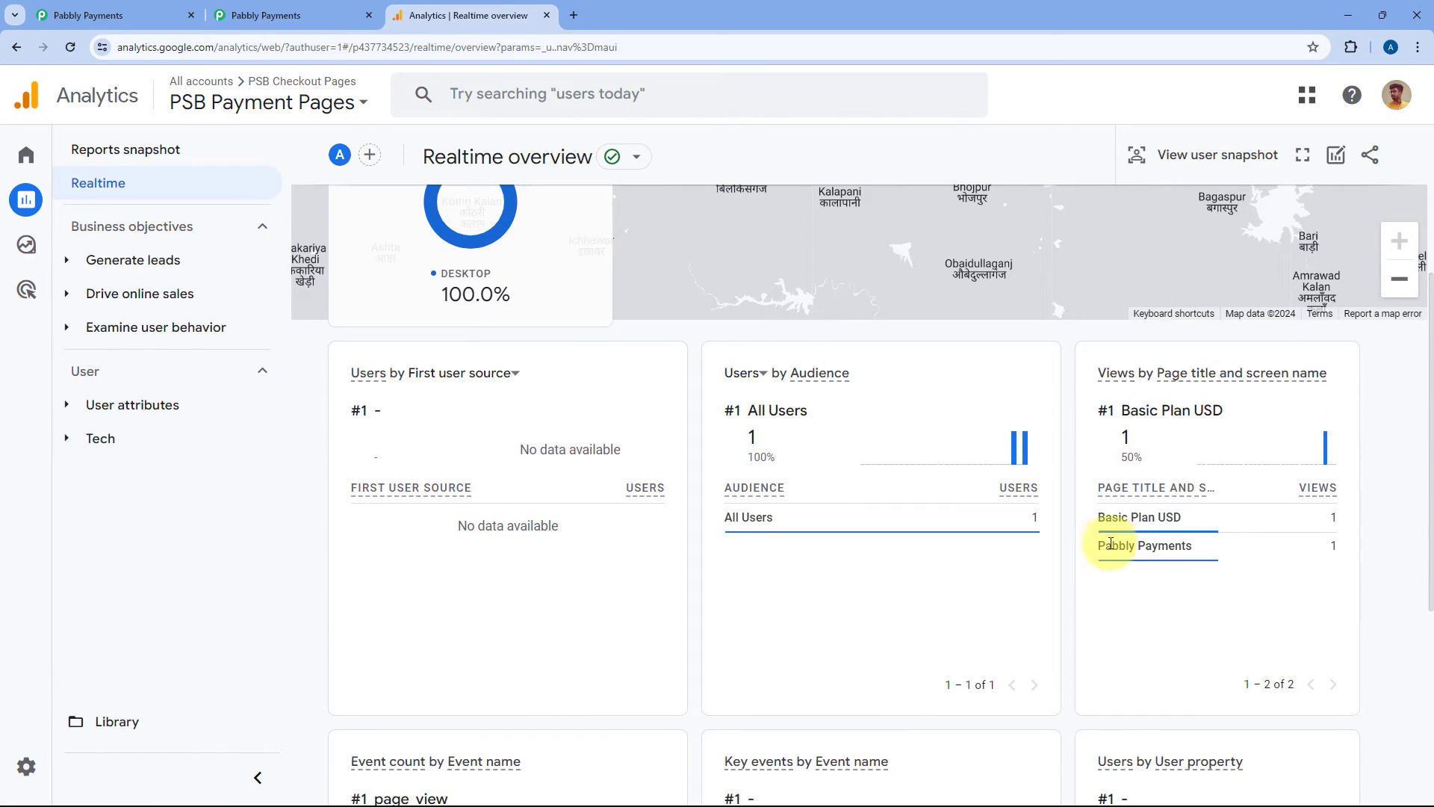
pyautogui.moveTo(1099, 547); pyautogui.dragTo(1194, 545)
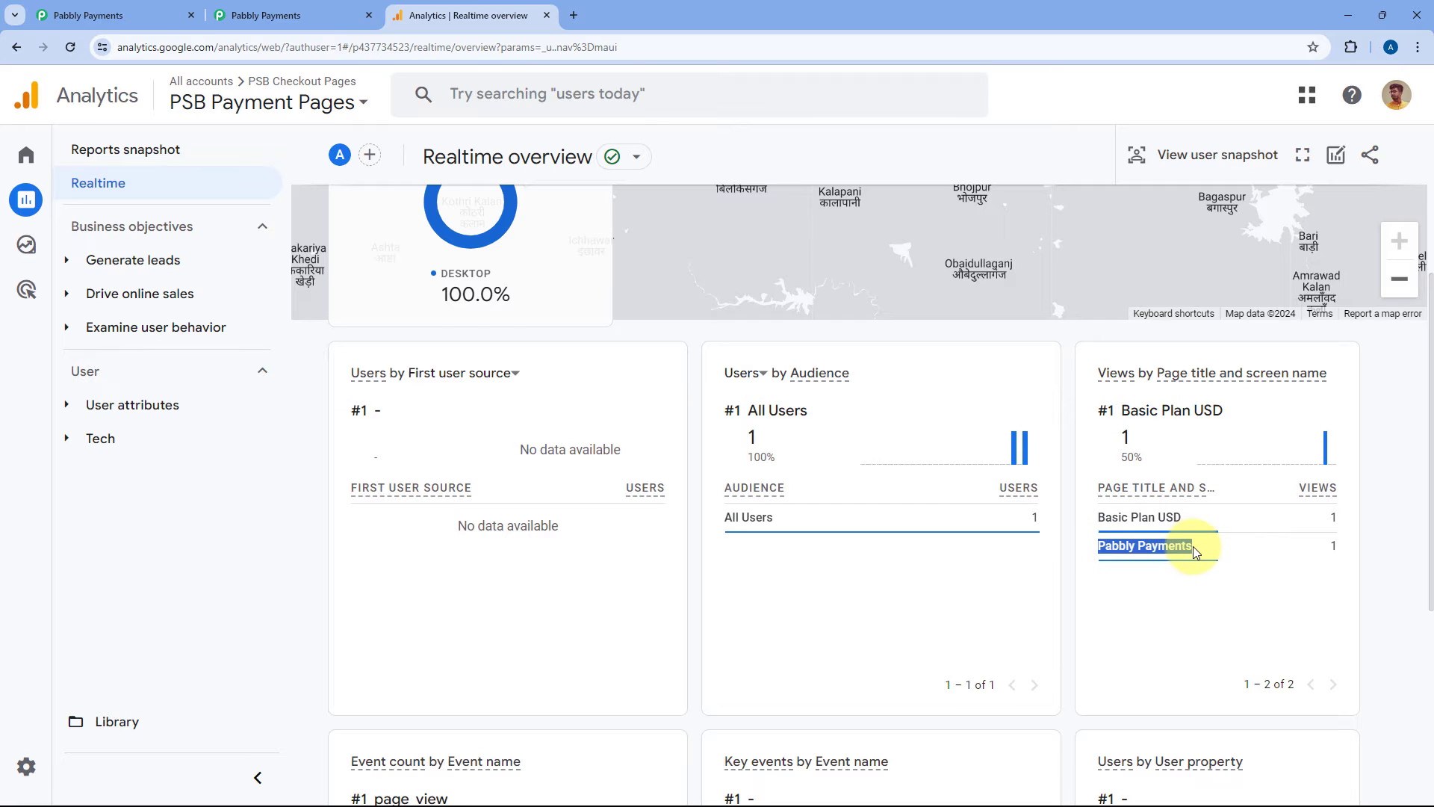
pyautogui.moveTo(1332, 547); pyautogui.dragTo(1333, 546)
pyautogui.click(1348, 543)
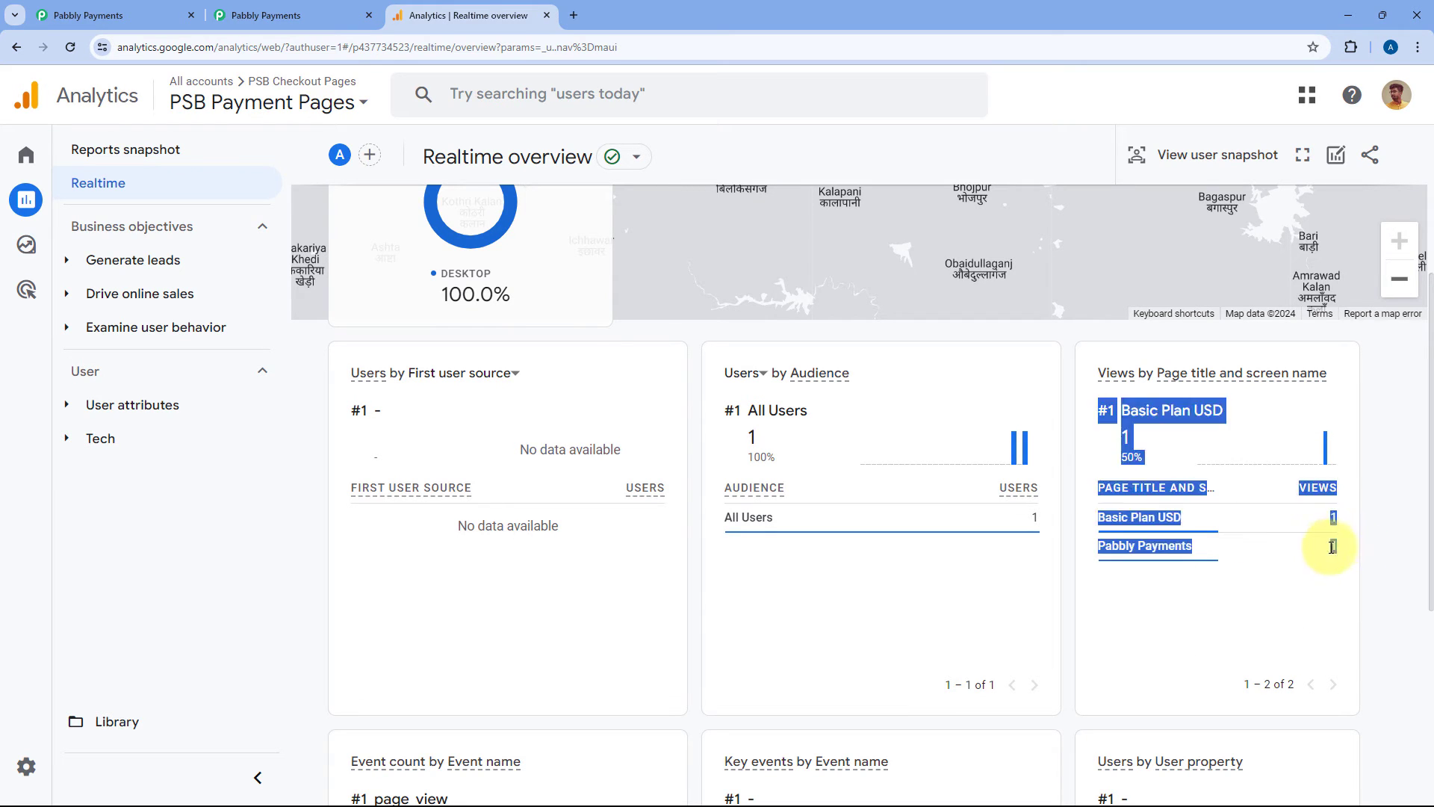
pyautogui.click(1349, 555)
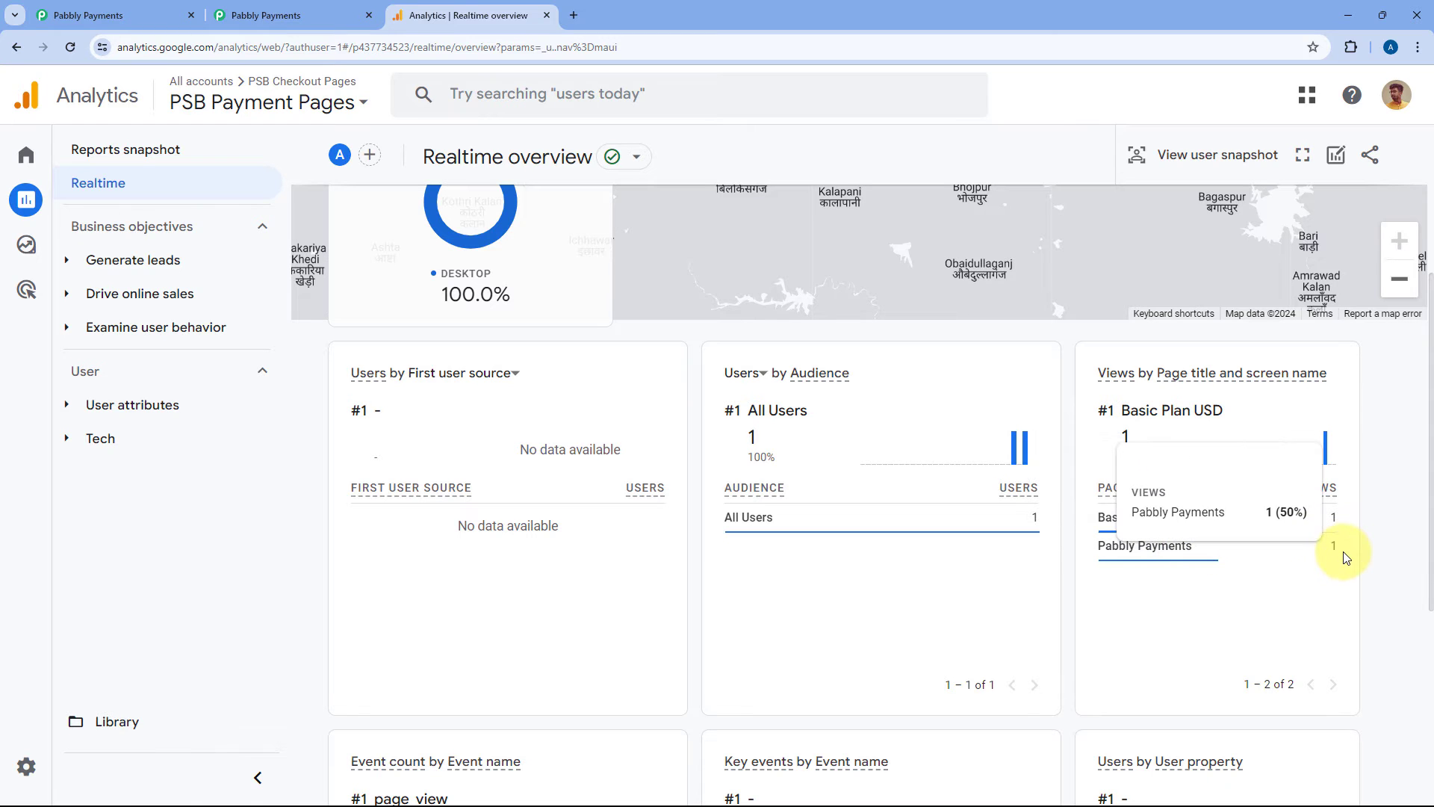
pyautogui.scroll(-4, 1055, 471)
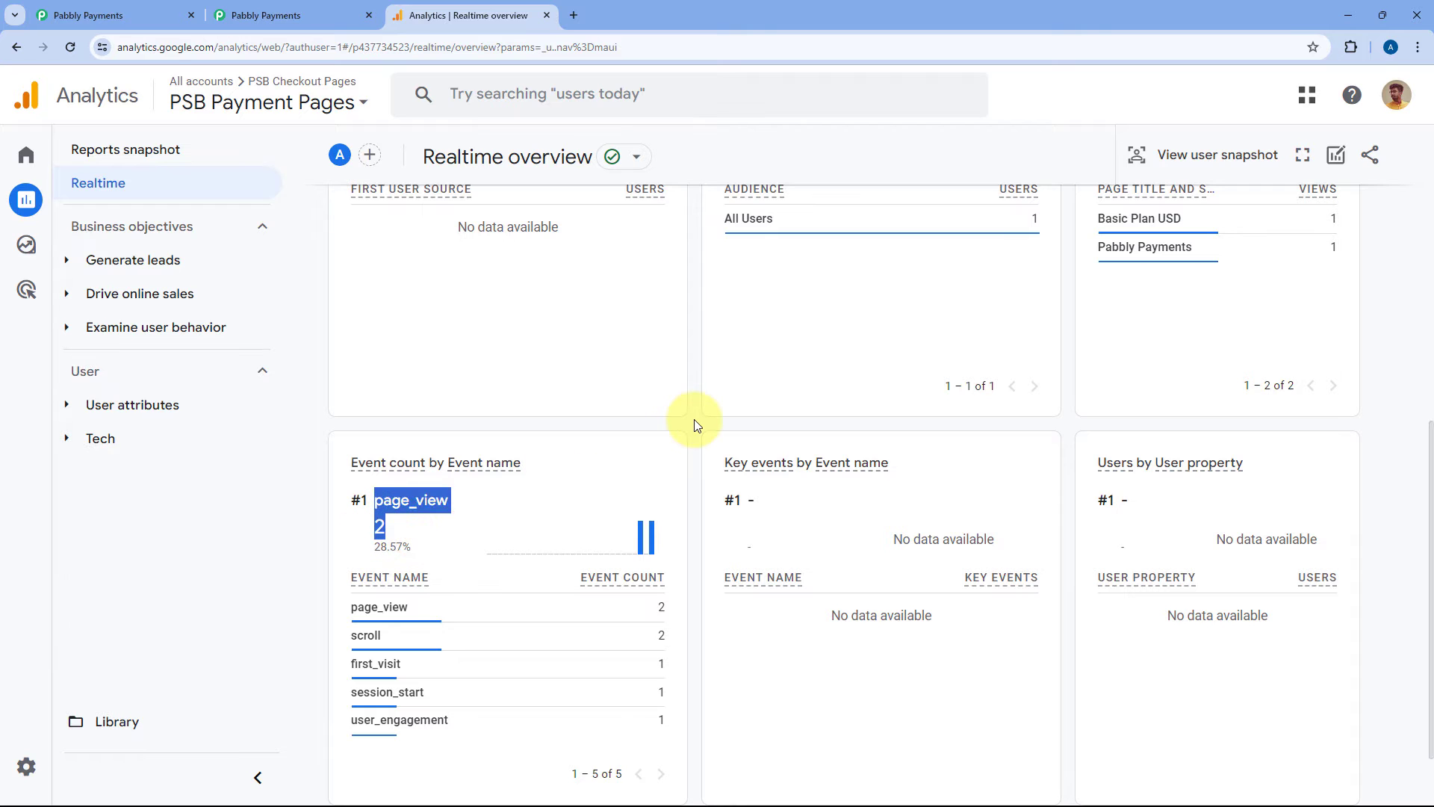
pyautogui.scroll(7, 695, 424)
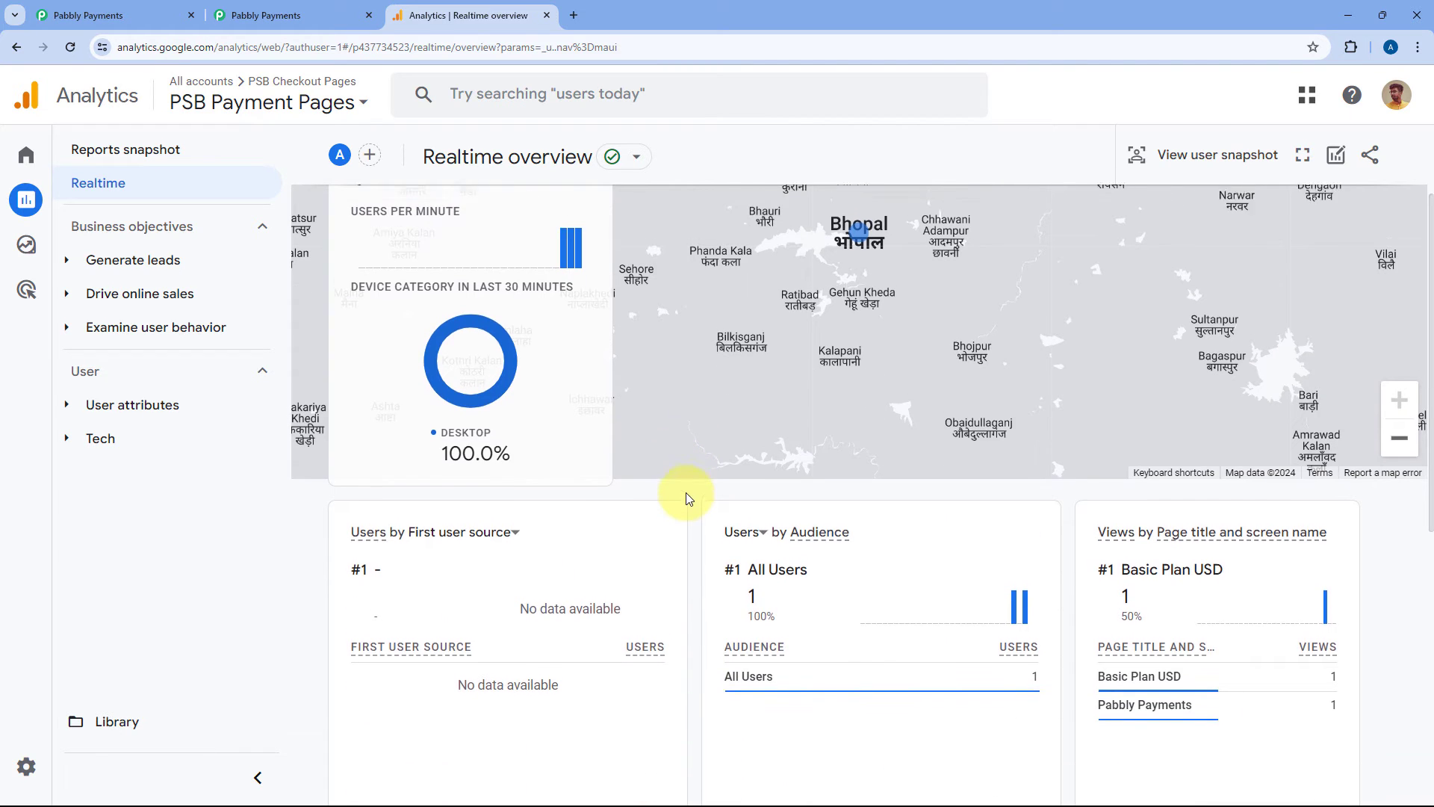
pyautogui.scroll(1, 617, 343)
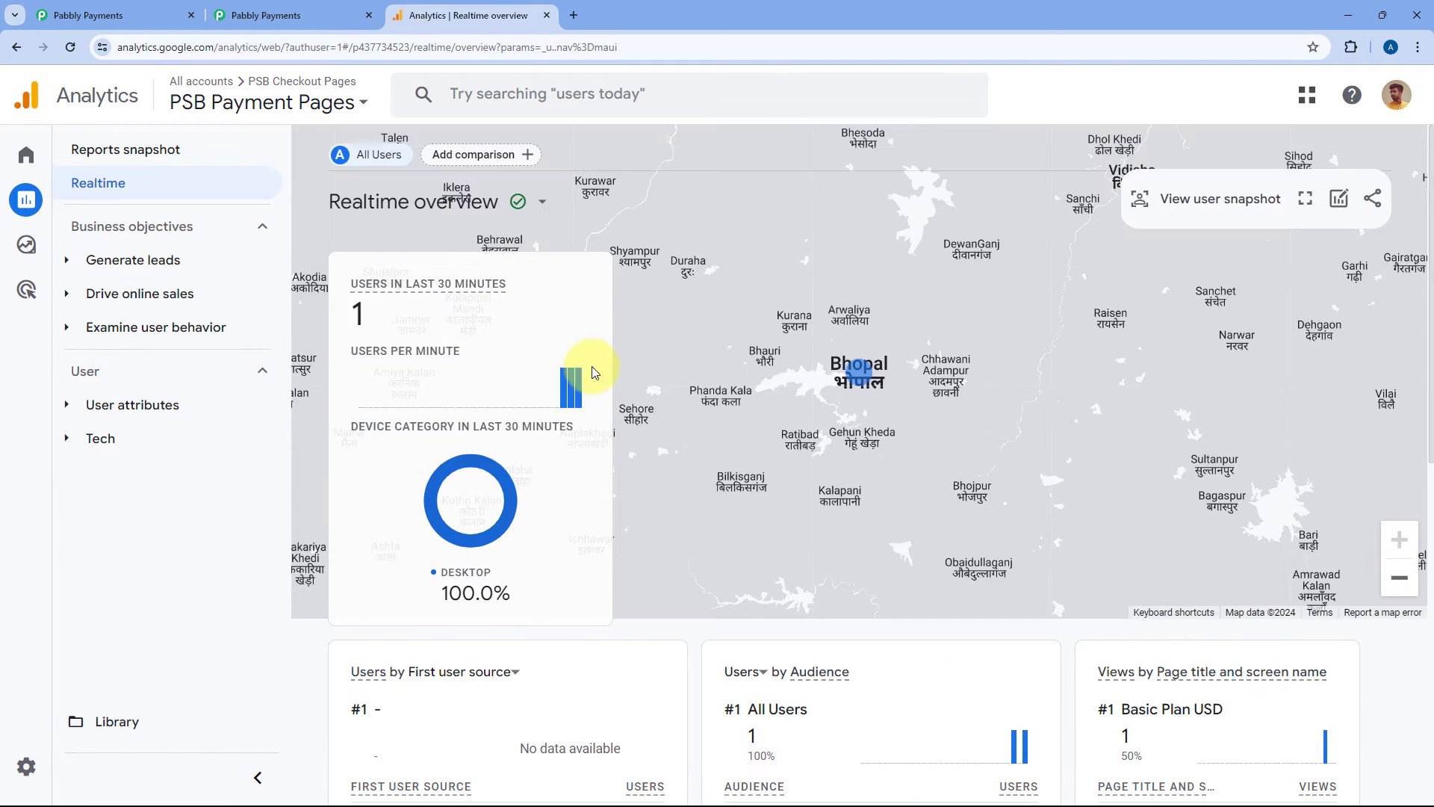
# Return to the Graphics and Illustrations plans in Pabbly and open the Ultimate Plan's Checkout Customizer in a new tab.
pyautogui.click(304, 13)
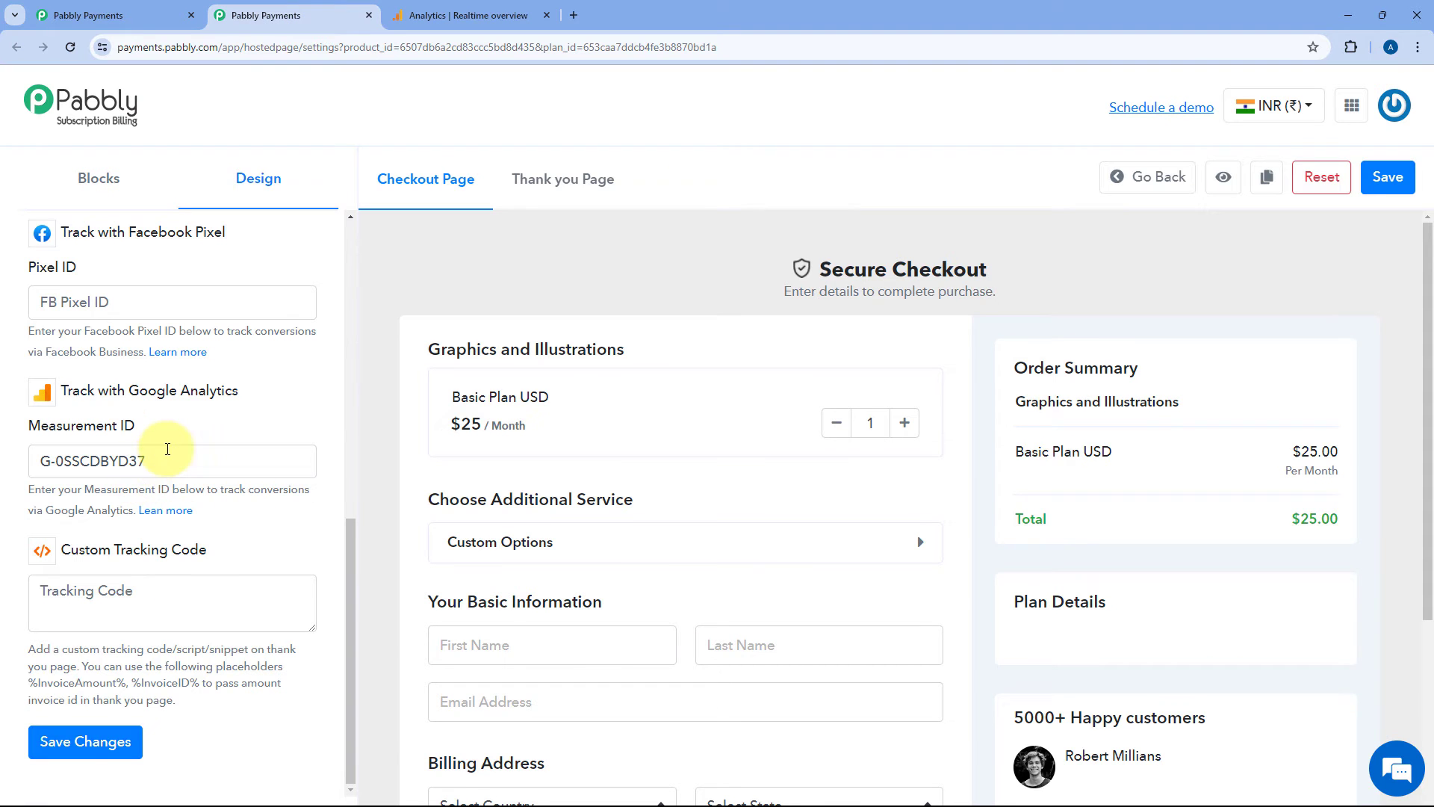
pyautogui.scroll(10, 297, 430)
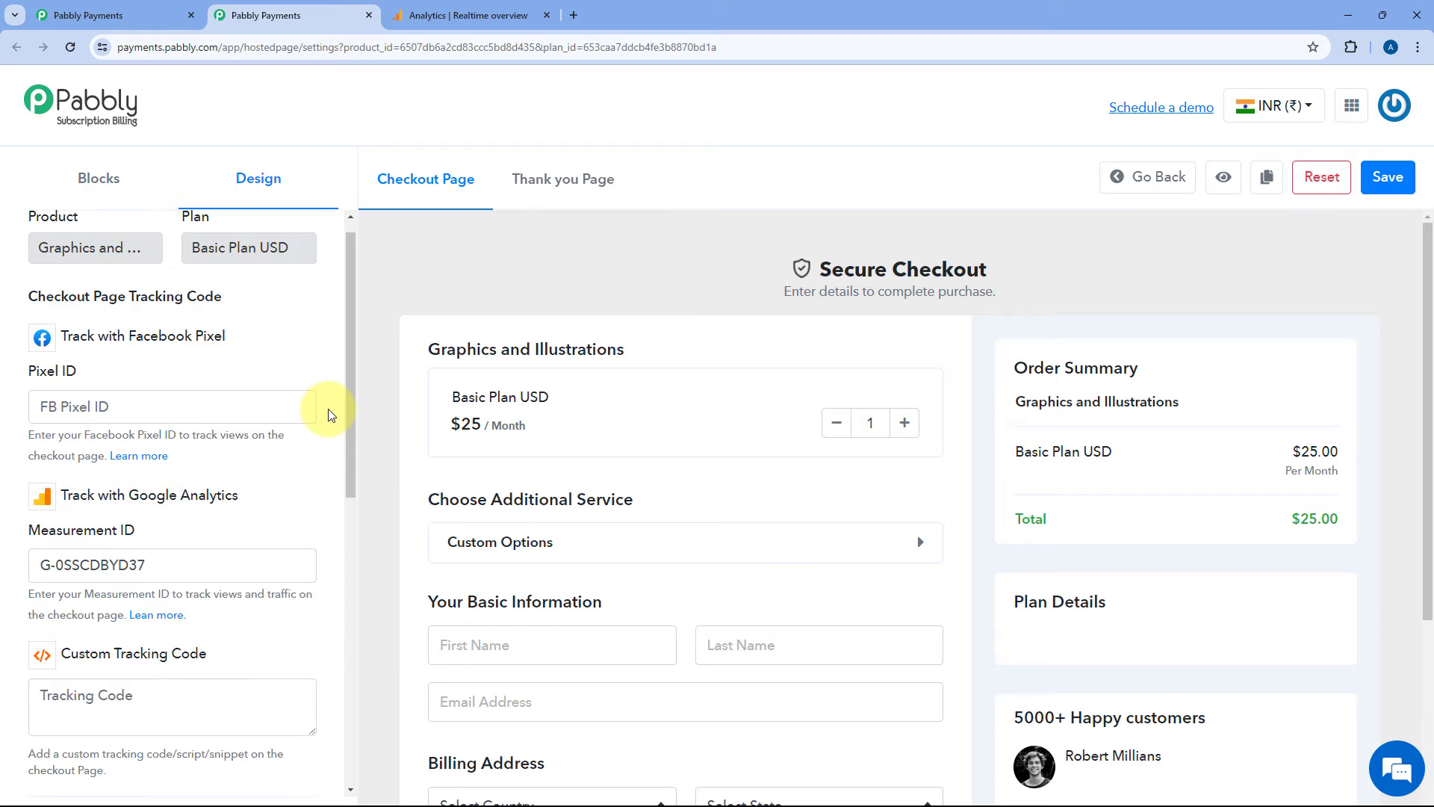
pyautogui.click(116, 9)
pyautogui.scroll(-3, 555, 338)
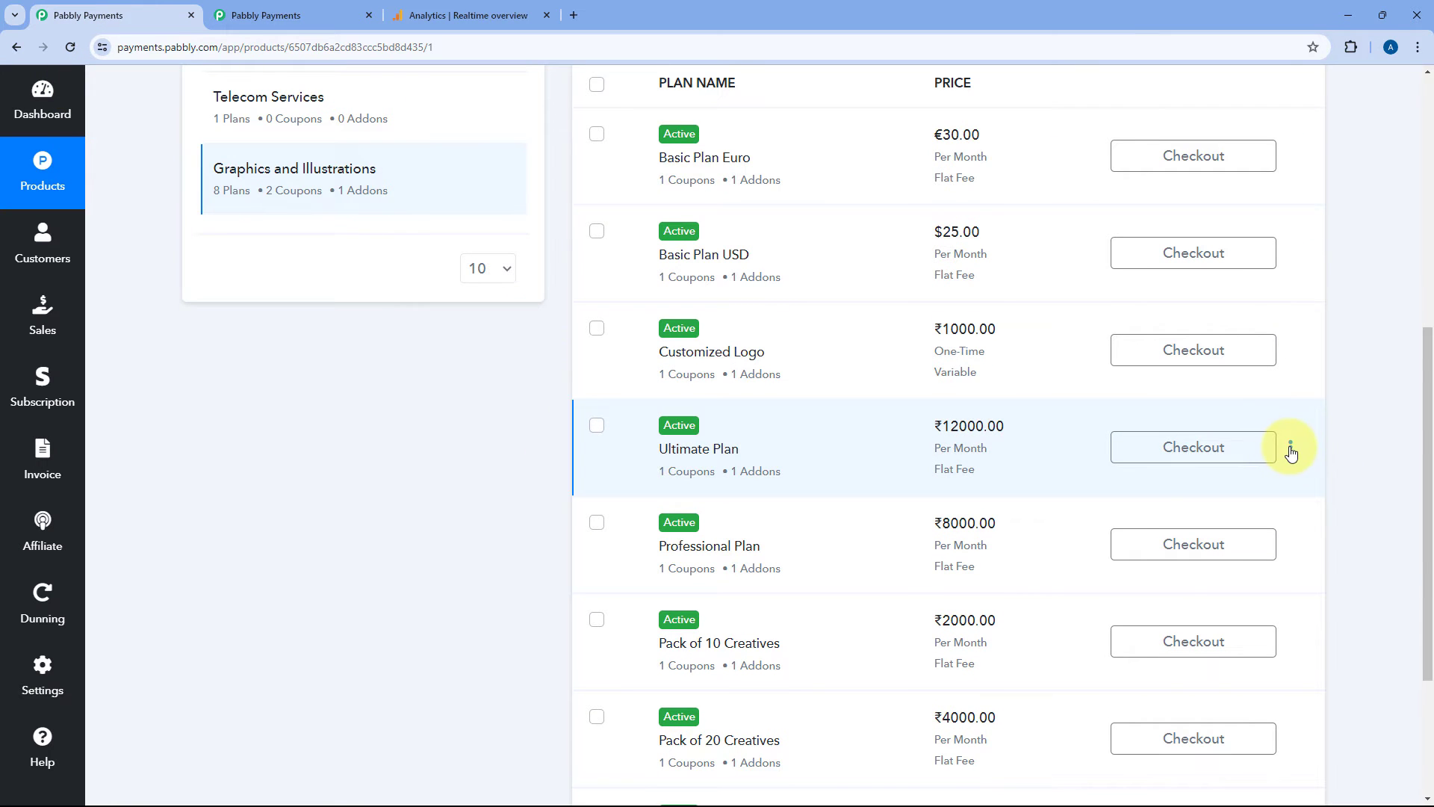
pyautogui.click(1291, 448)
pyautogui.keyDown('ctrl'); pyautogui.click(1198, 568); pyautogui.keyUp('ctrl')
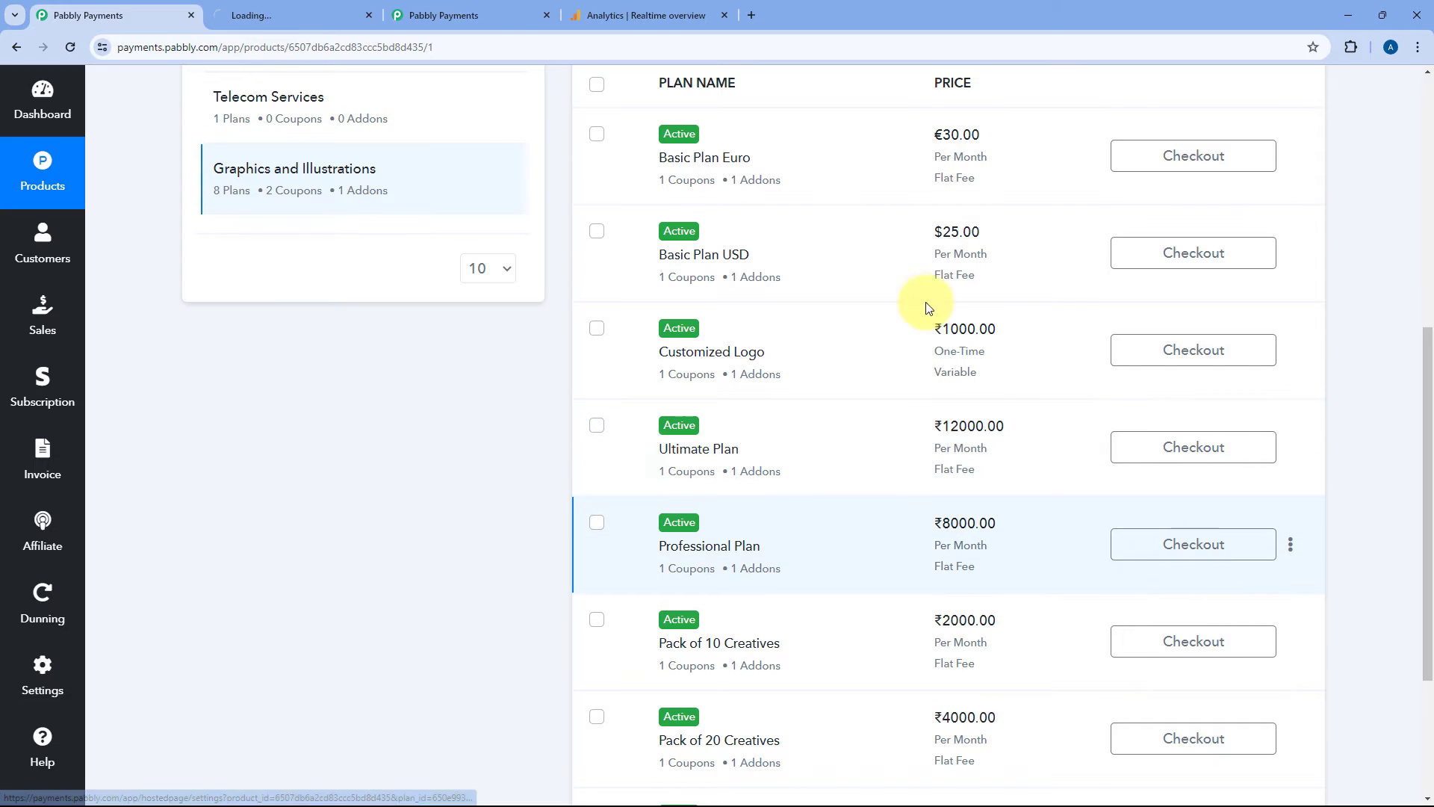
pyautogui.click(320, 12)
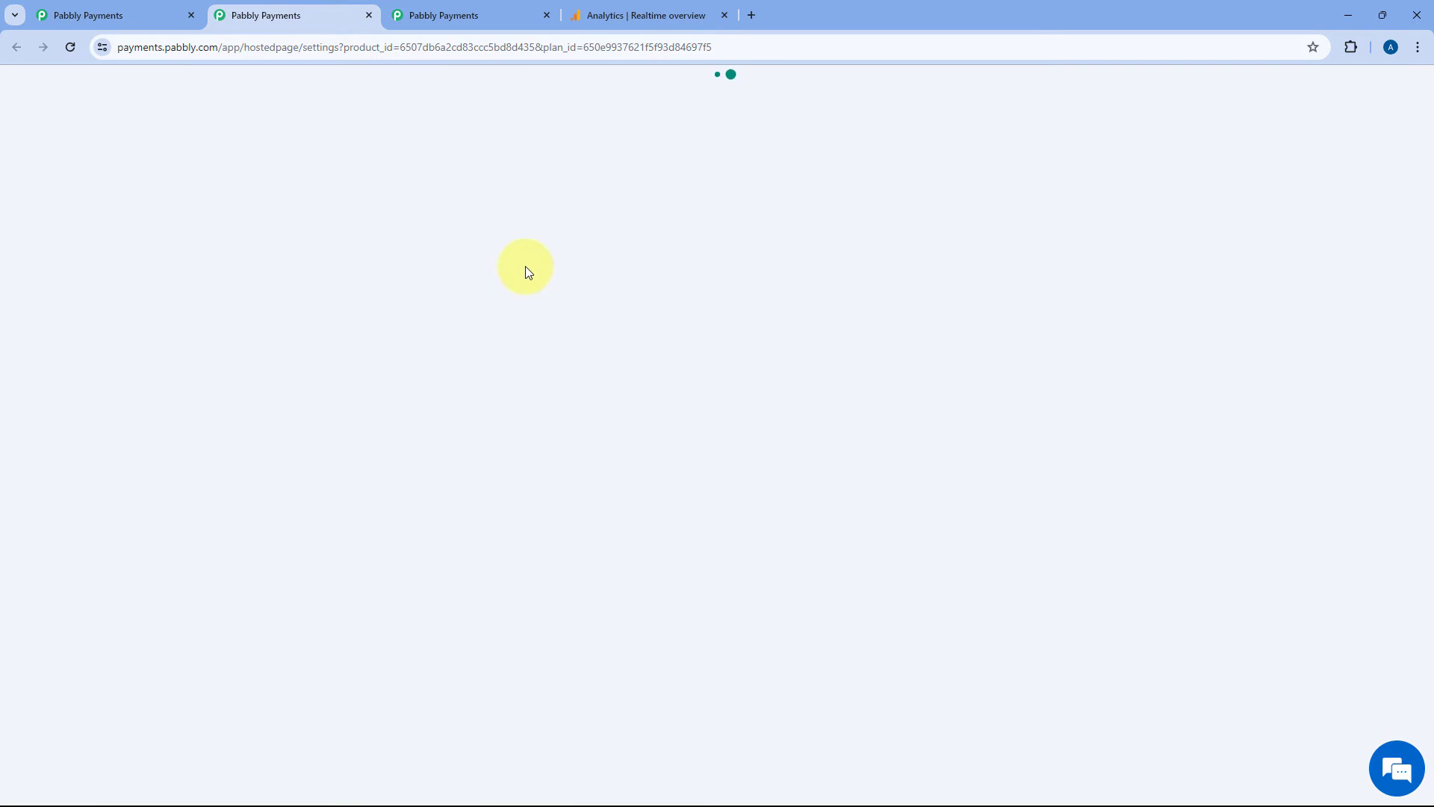
# Copy the Google Analytics Measurement ID from the Basic Plan USD checkout page's tracking settings.
pyautogui.click(508, 3)
pyautogui.scroll(-2, 128, 463)
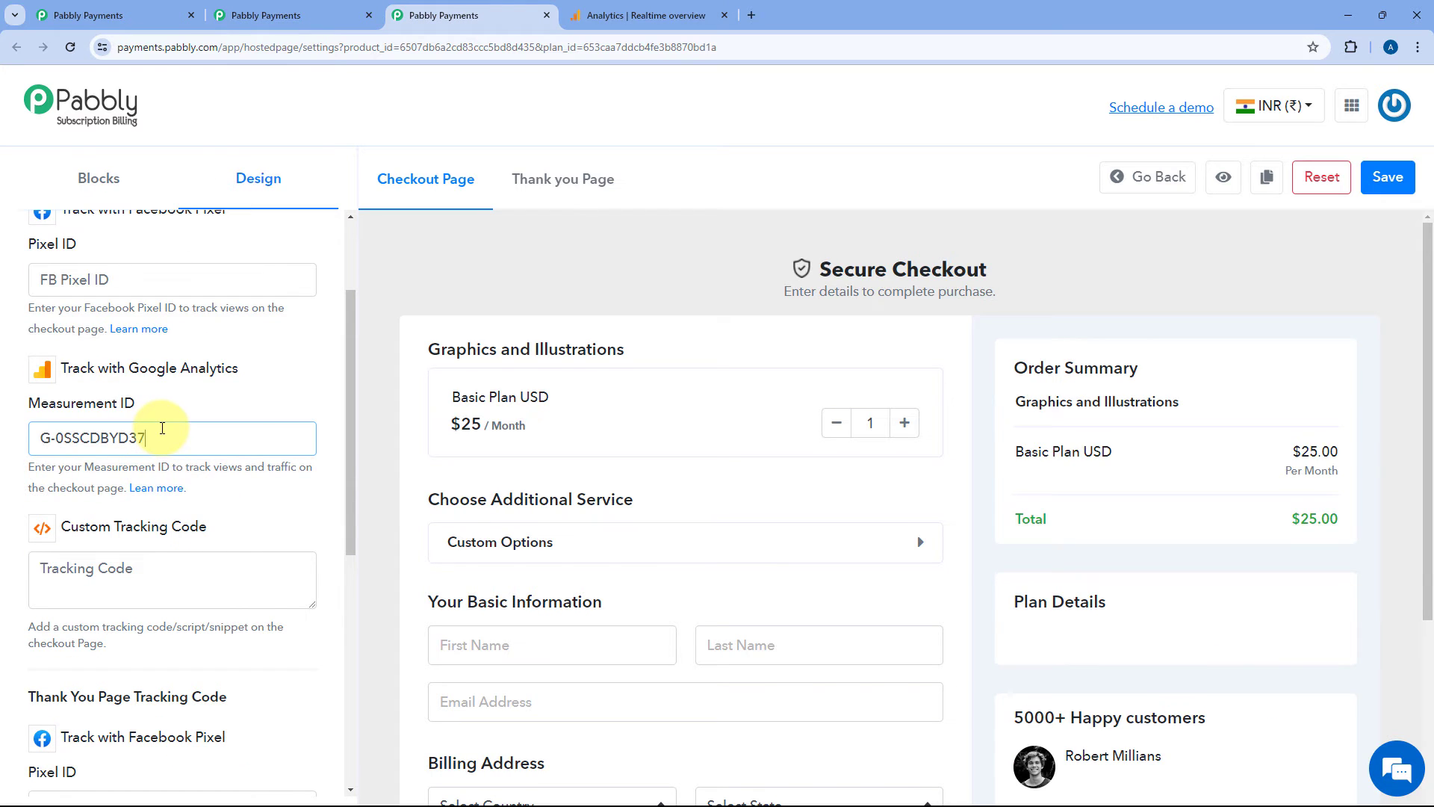
pyautogui.click(294, 361)
# Open the Ultimate Plan's Tracking Code block and set the thank you page's Google Analytics Measurement ID to G-0SSCDBYD37.
pyautogui.click(269, 15)
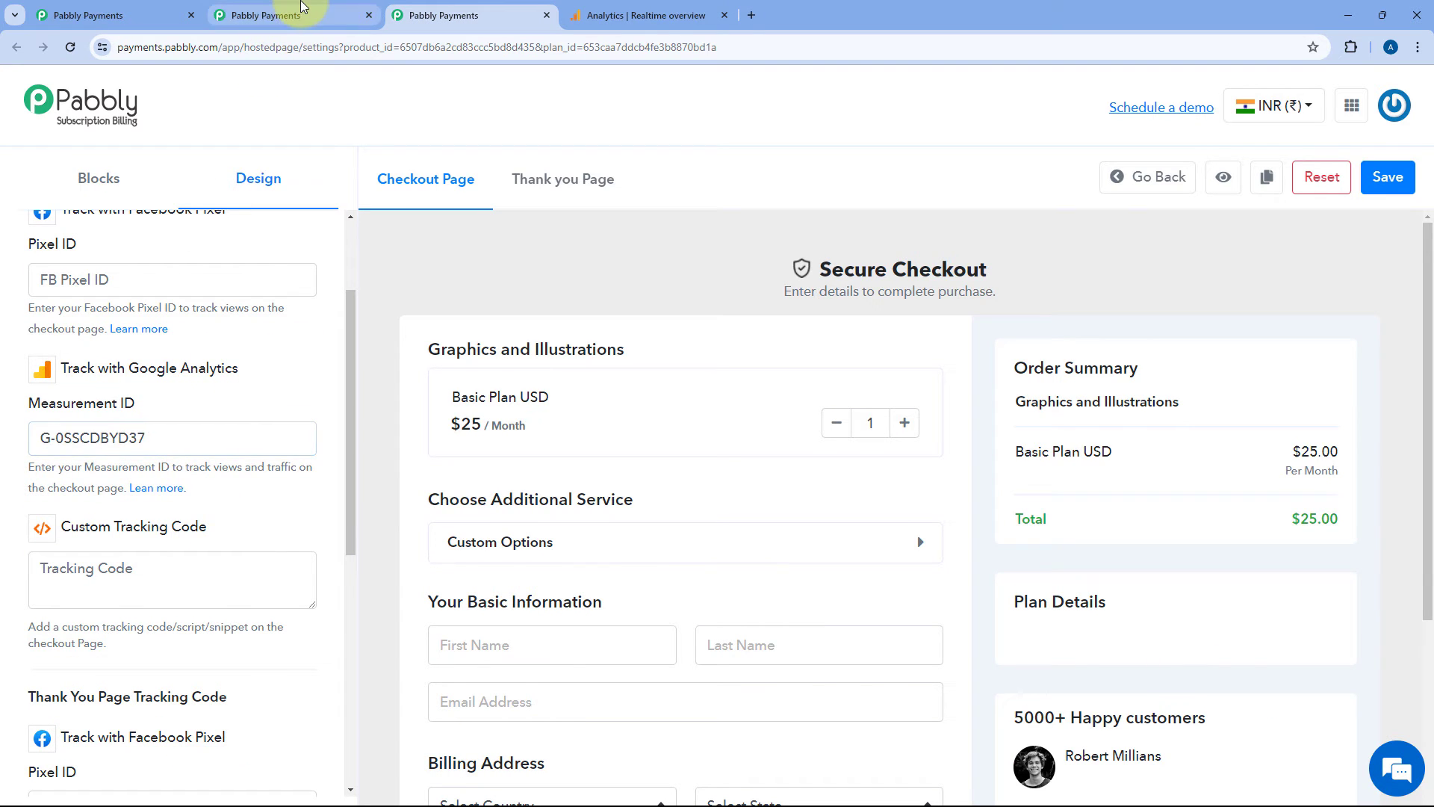
pyautogui.scroll(-1, 149, 450)
pyautogui.scroll(-2, 142, 486)
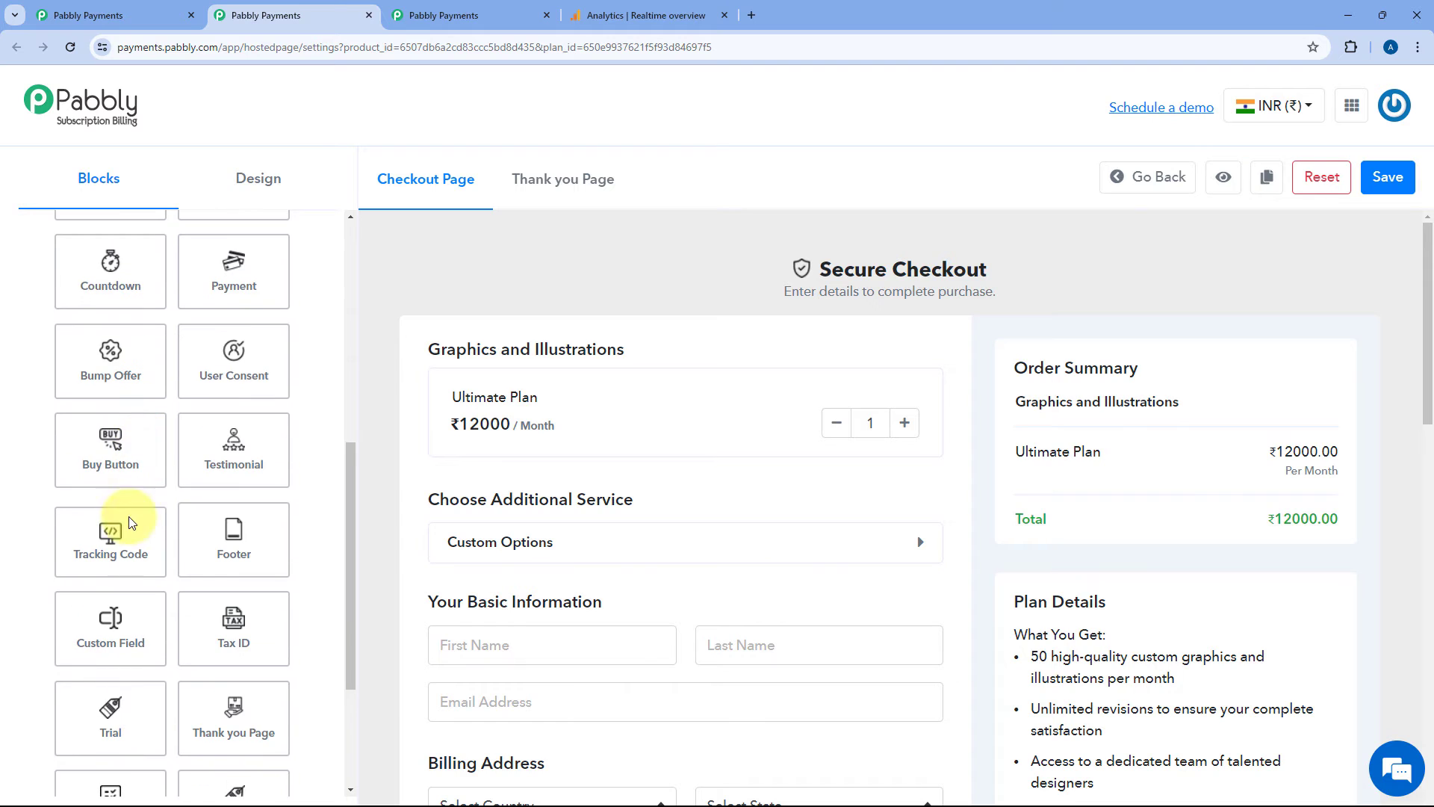
pyautogui.click(119, 552)
pyautogui.scroll(-1, 127, 542)
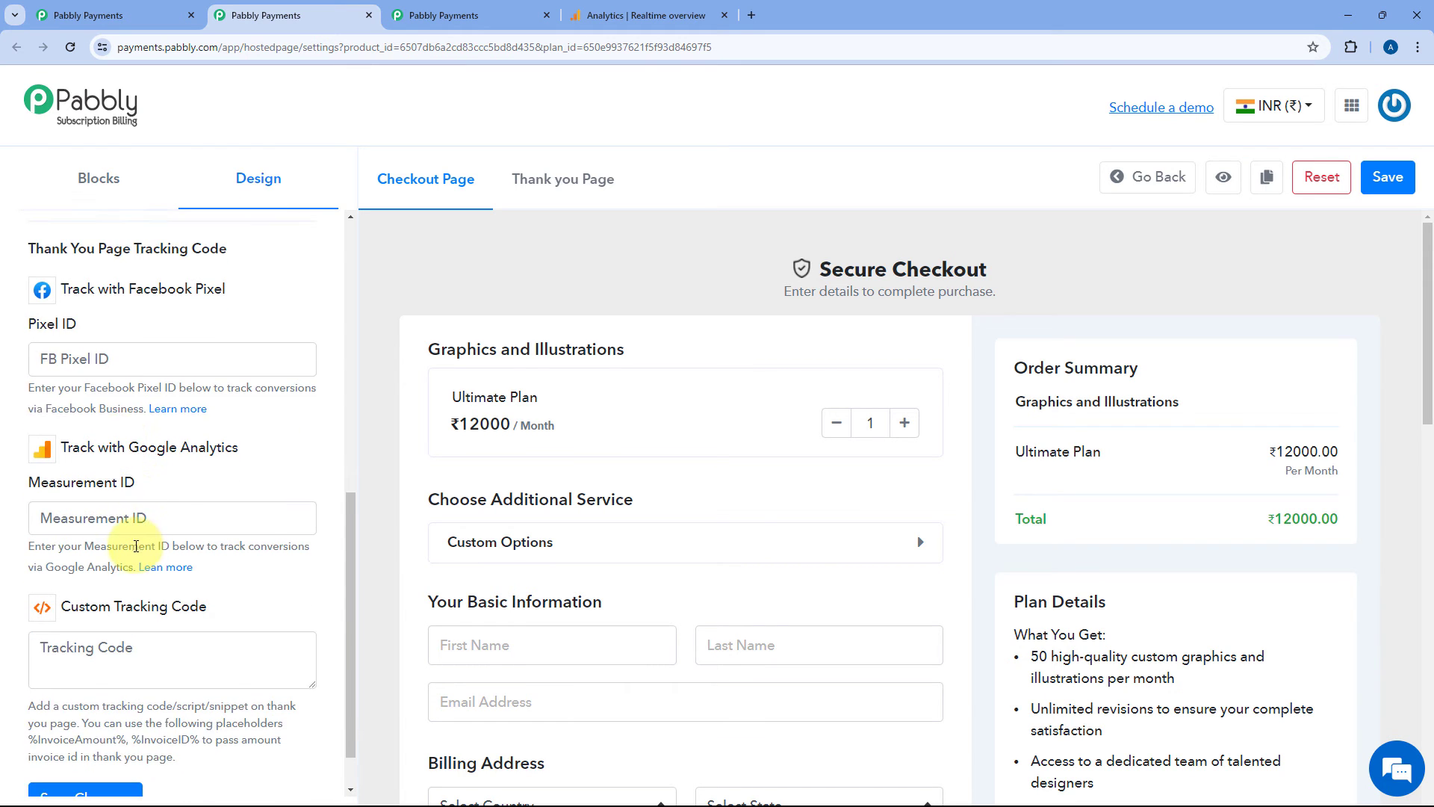
pyautogui.write('G-0SSCDBYD37')
pyautogui.scroll(-1, 192, 467)
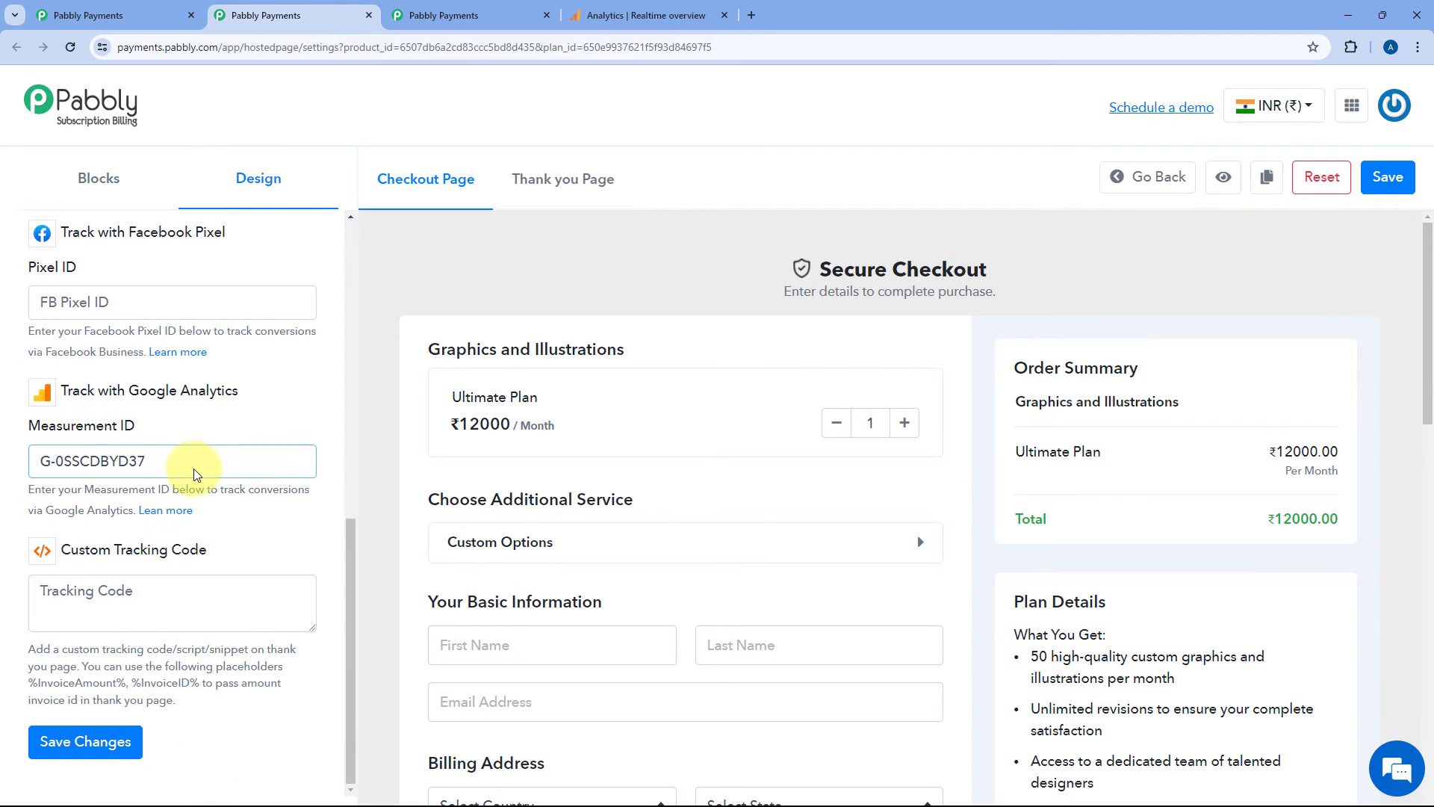
# Set the Ultimate Plan checkout page's Google Analytics Measurement ID to G-0SSCDBYD37 and save the tracking changes.
pyautogui.scroll(8, 194, 468)
pyautogui.click(110, 579)
pyautogui.write('G-0SSCDBYD37')
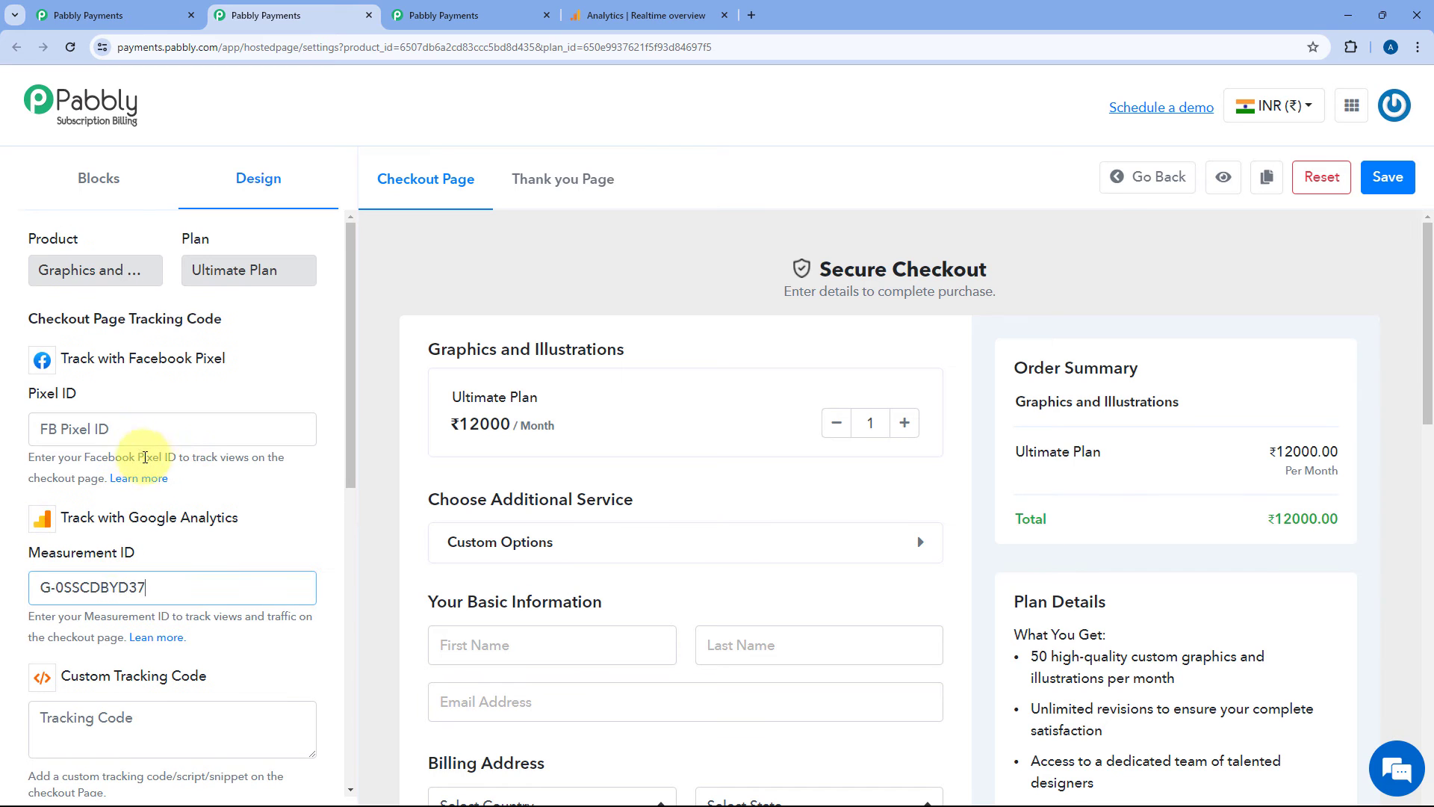
pyautogui.scroll(-3, 84, 376)
pyautogui.scroll(-4, 84, 376)
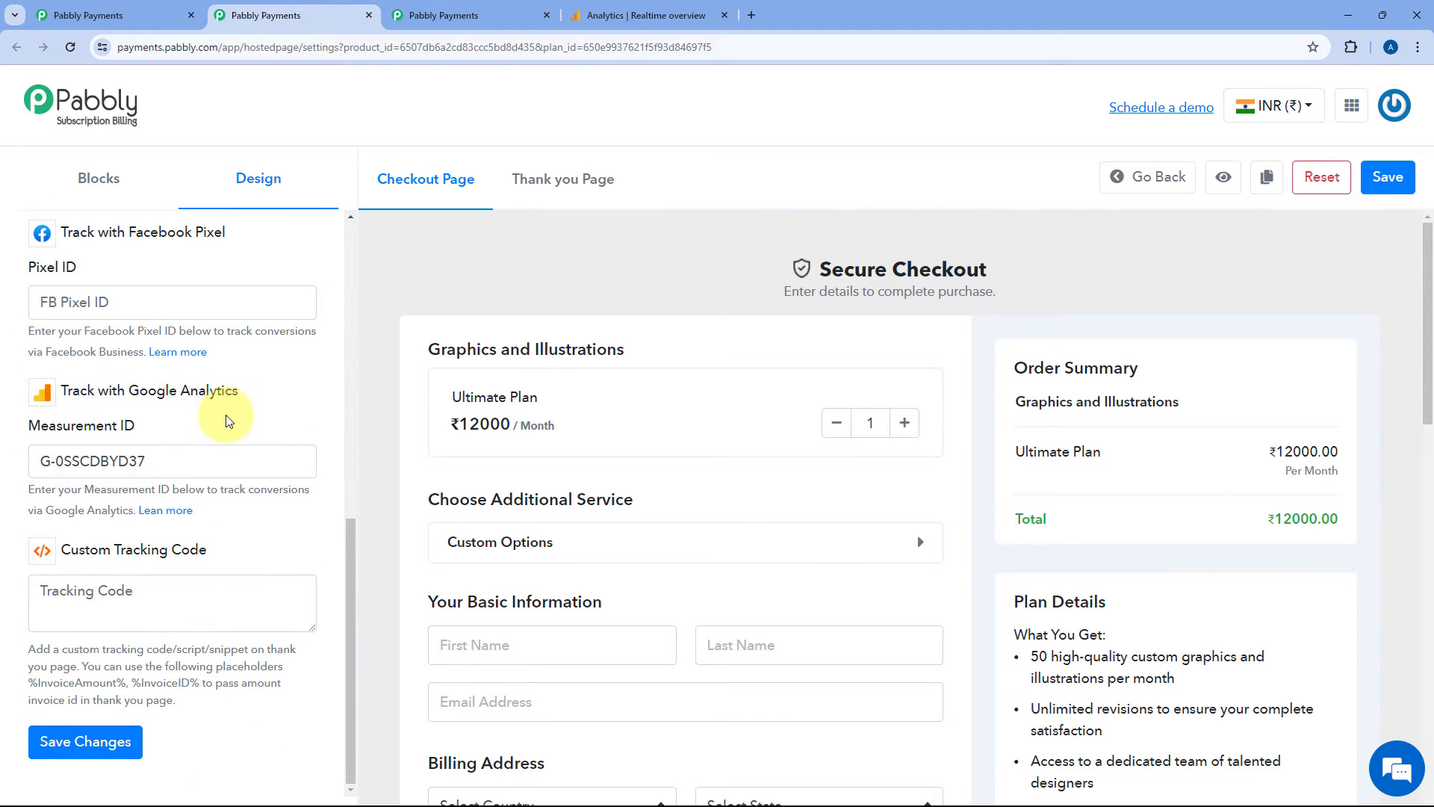
pyautogui.click(99, 747)
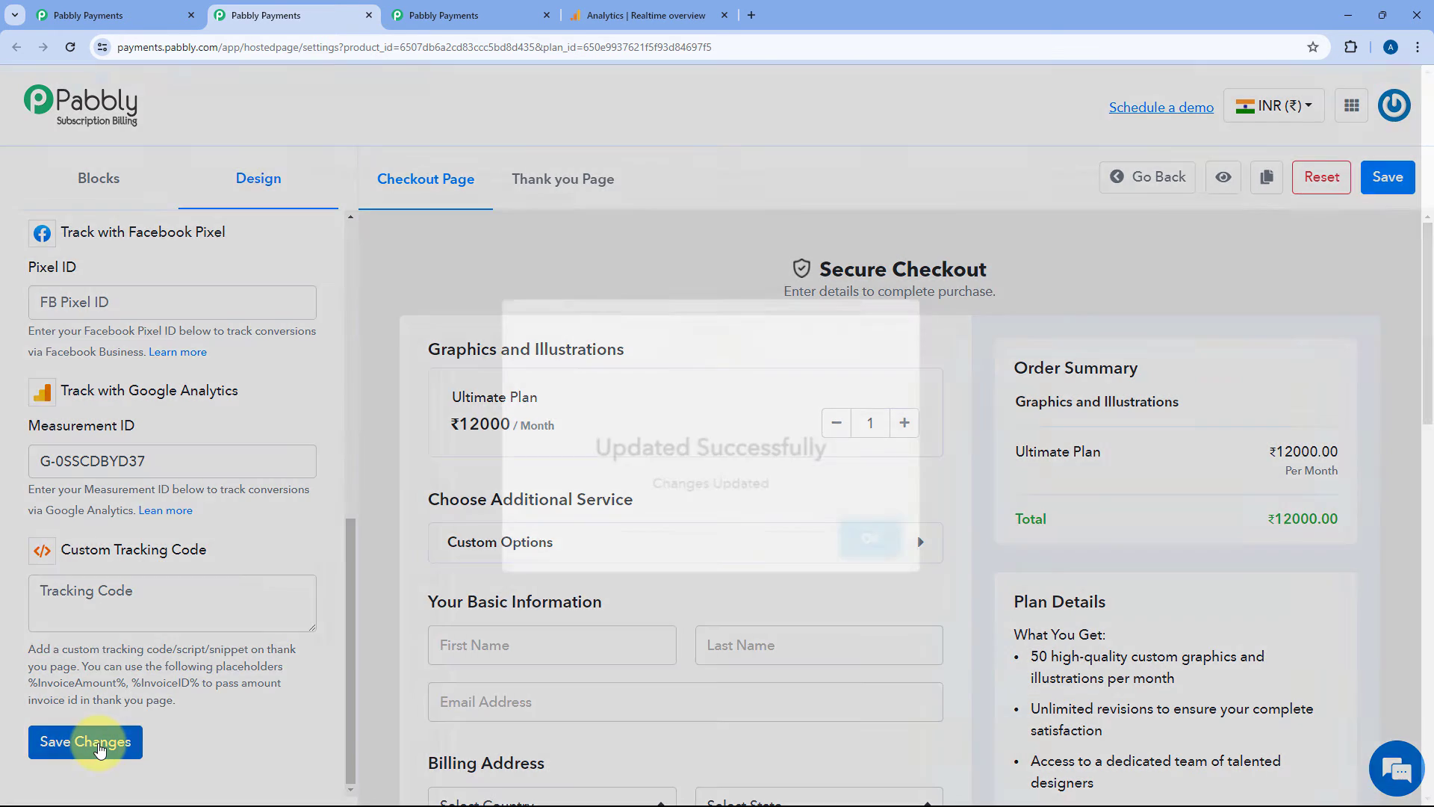
pyautogui.click(889, 551)
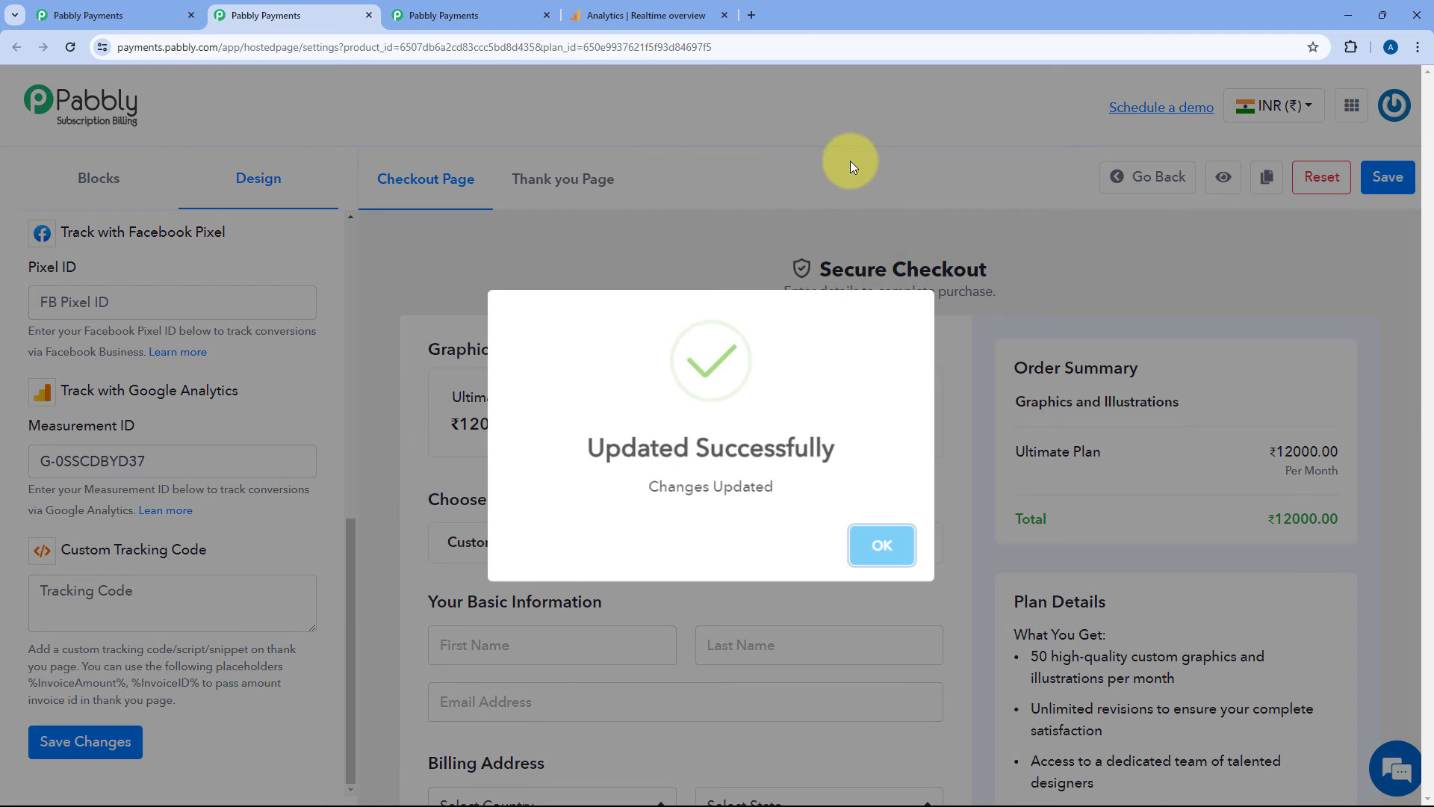
pyautogui.click(884, 549)
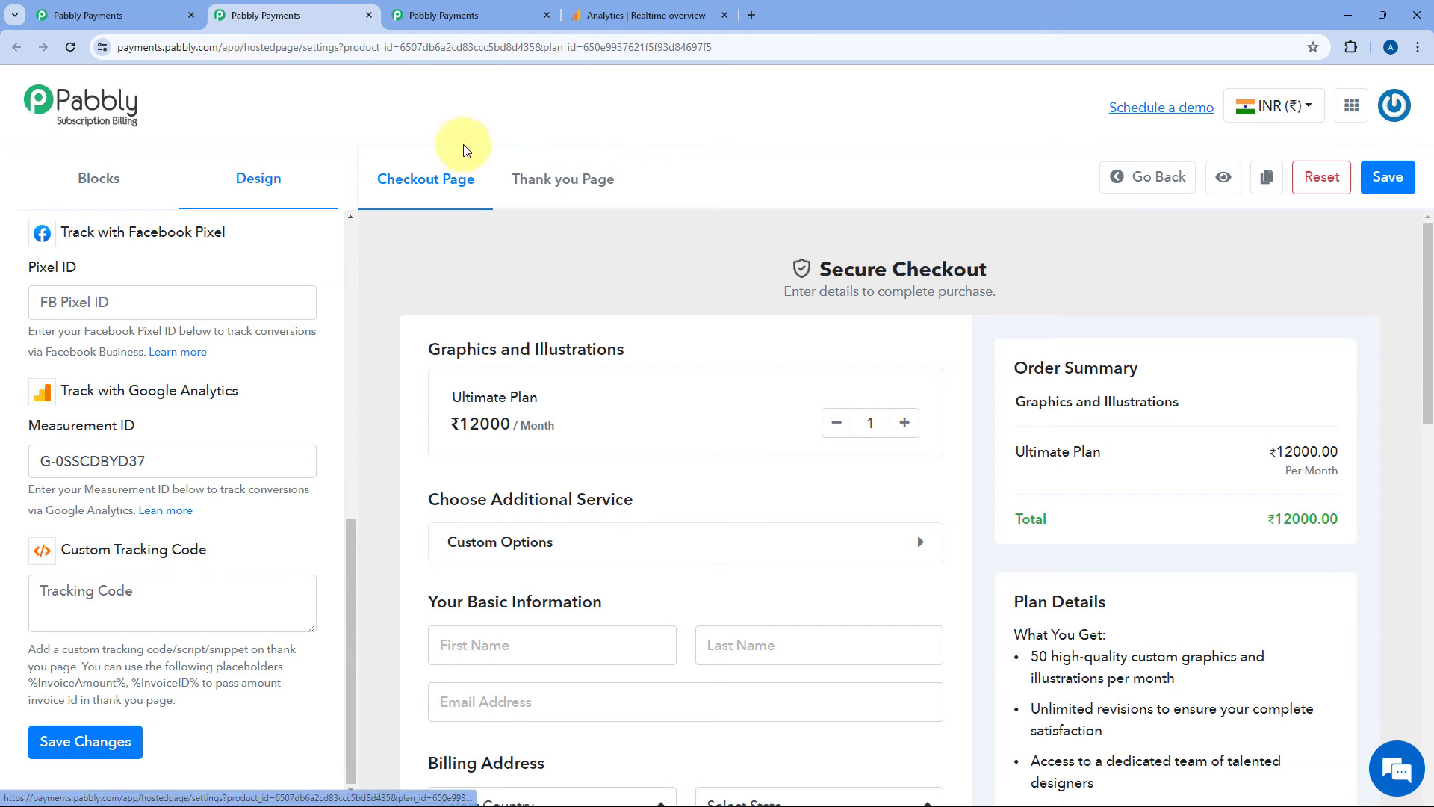
pyautogui.scroll(3, 269, 308)
pyautogui.scroll(5, 269, 308)
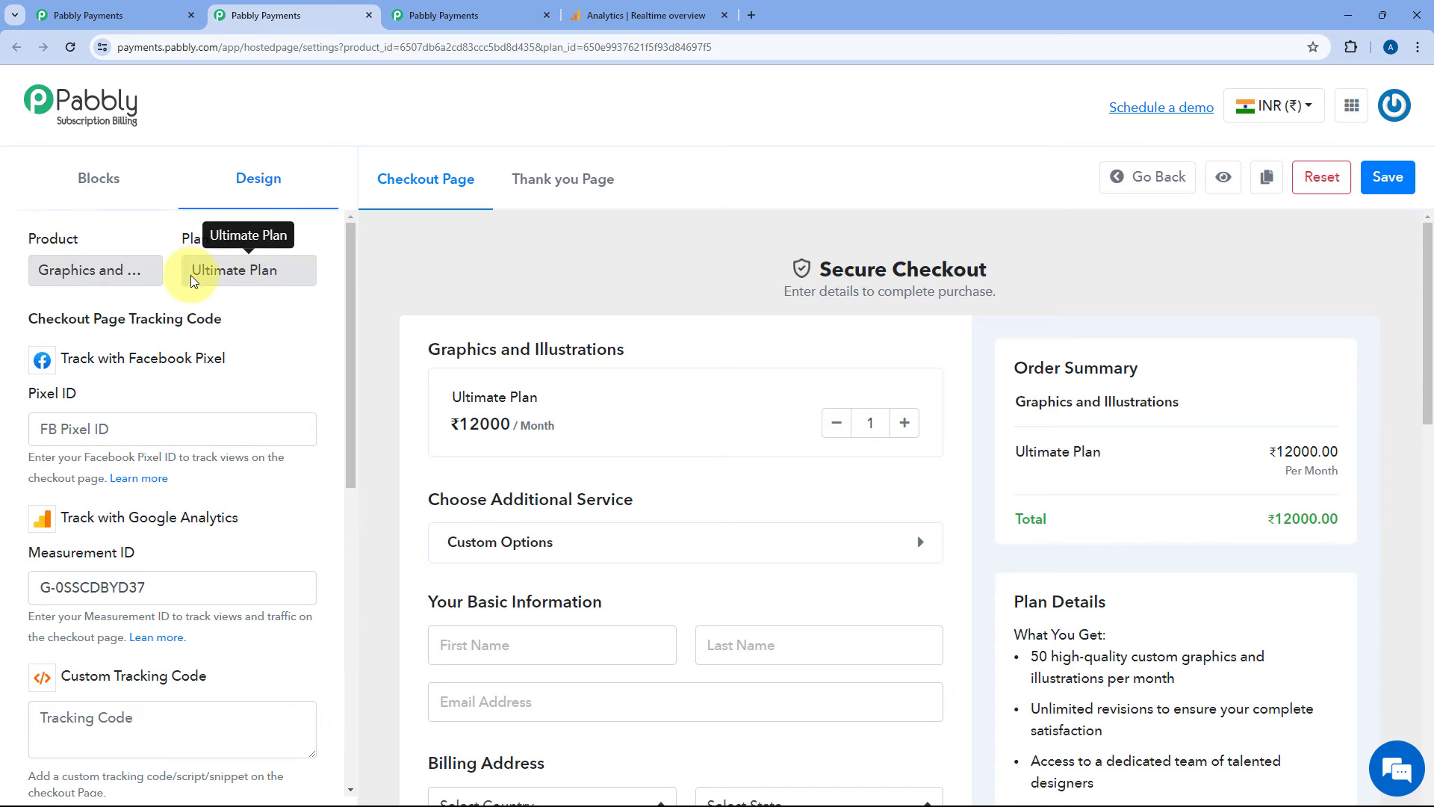
# Copy the Ultimate Plan's checkout page link from its share options in the plan list.
pyautogui.click(178, 9)
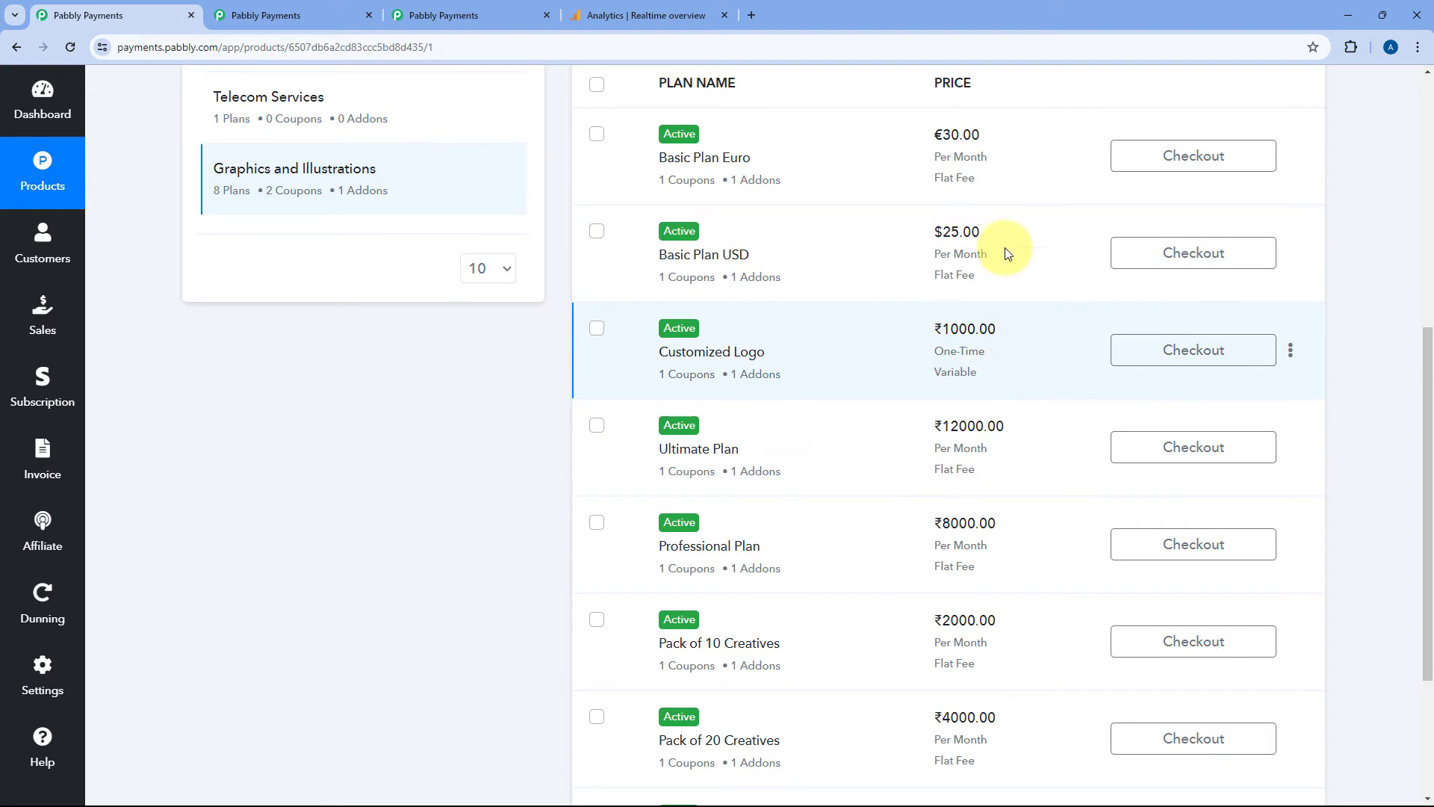
pyautogui.click(1293, 447)
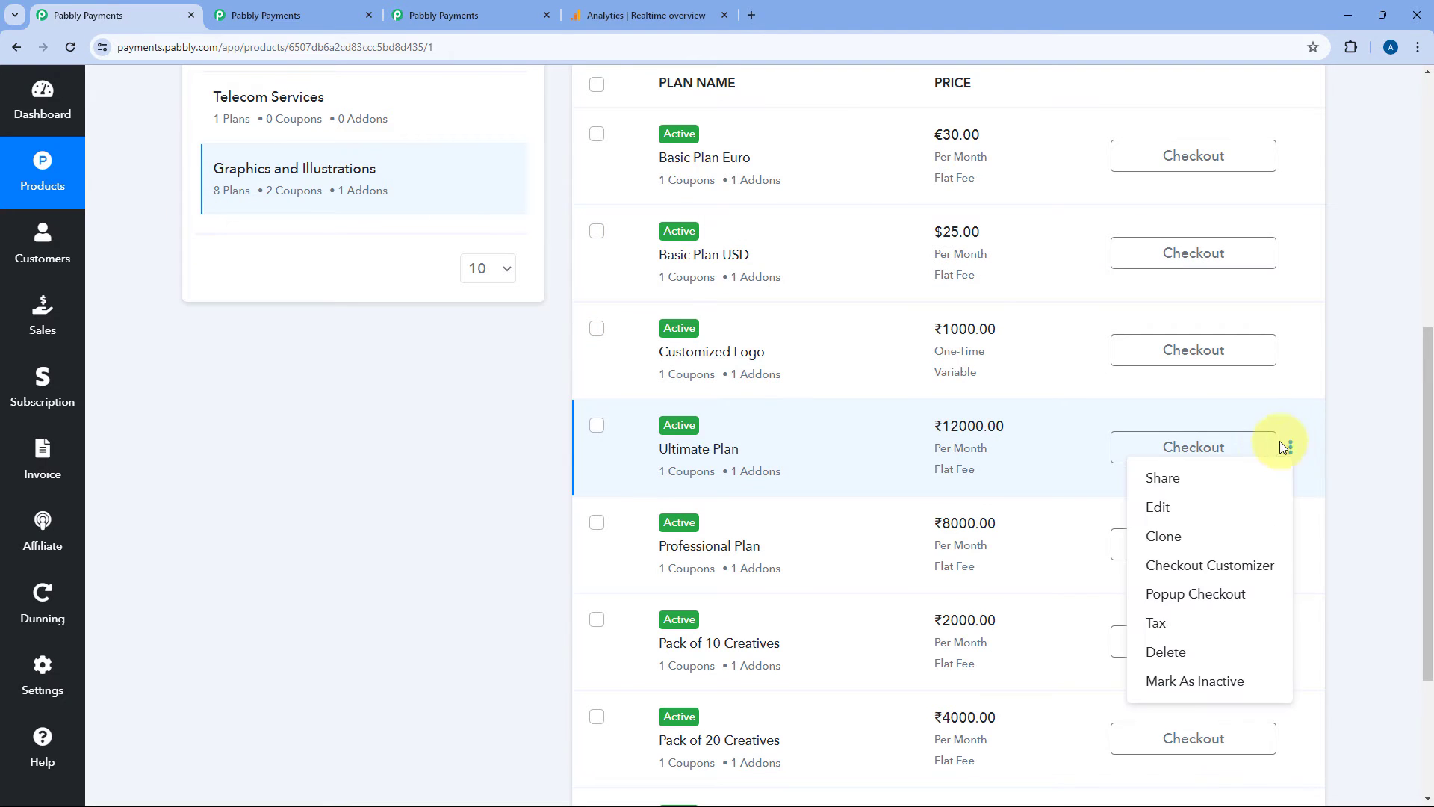
pyautogui.click(1219, 480)
pyautogui.click(922, 259)
pyautogui.click(920, 164)
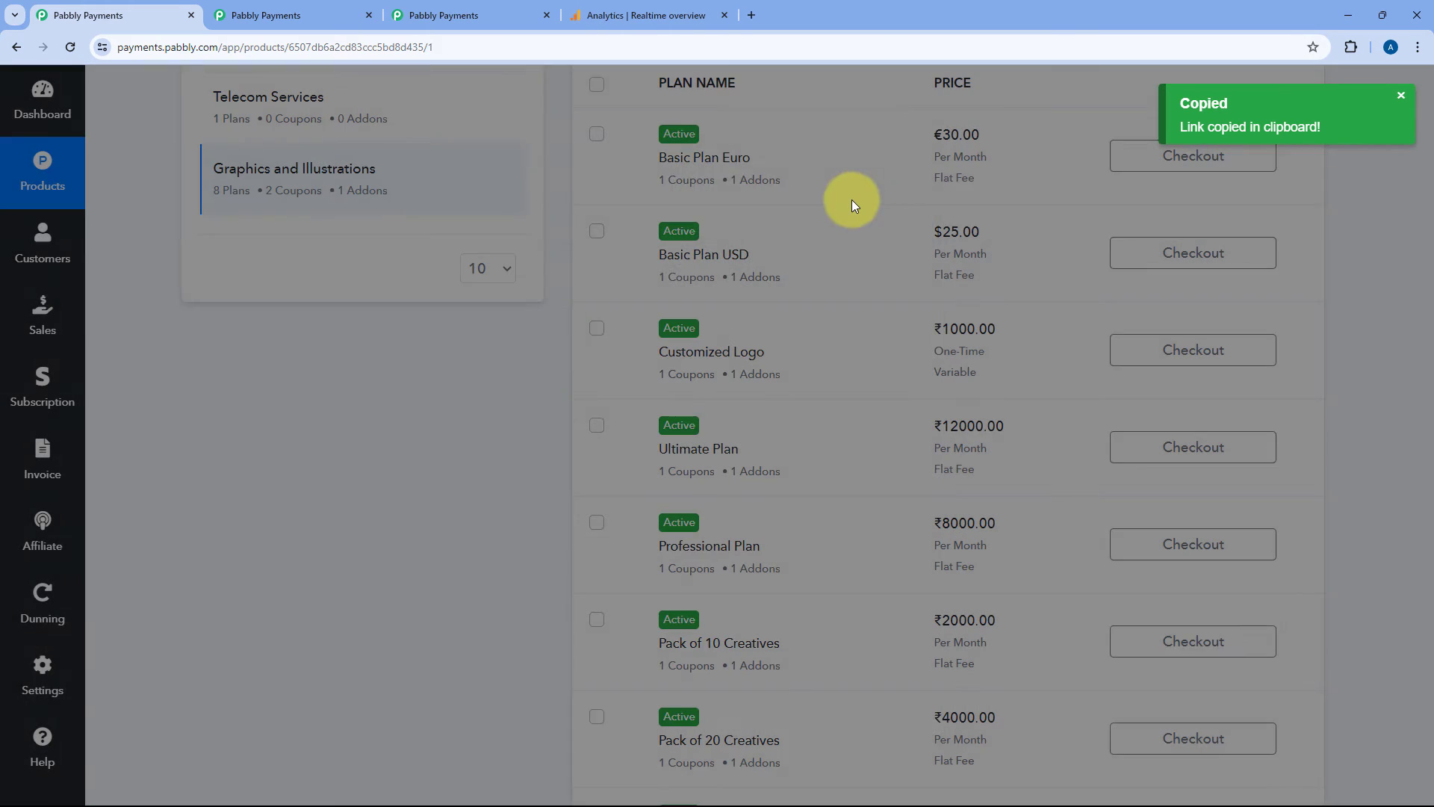
# Open the copied Ultimate Plan checkout link in a new incognito window and check the plan name.
pyautogui.hotkey('ctrl', 'shift', 'n')
pyautogui.hotkey('ctrl', 'v')
pyautogui.press('Return')
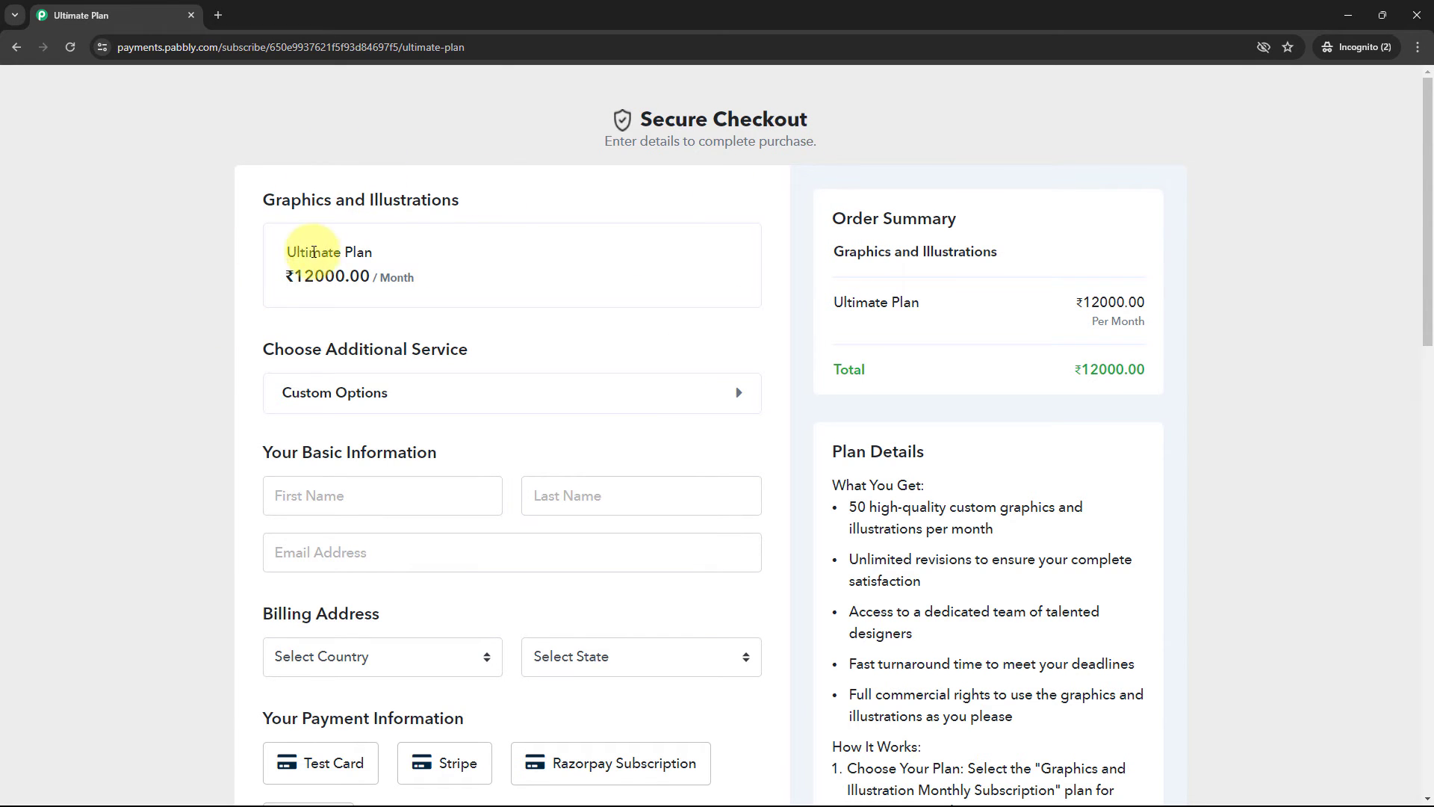
pyautogui.moveTo(288, 253); pyautogui.dragTo(374, 253)
# Return to Google Analytics, reload the Realtime overview and check its page title views for the Ultimate Plan visit.
pyautogui.click(1333, 12)
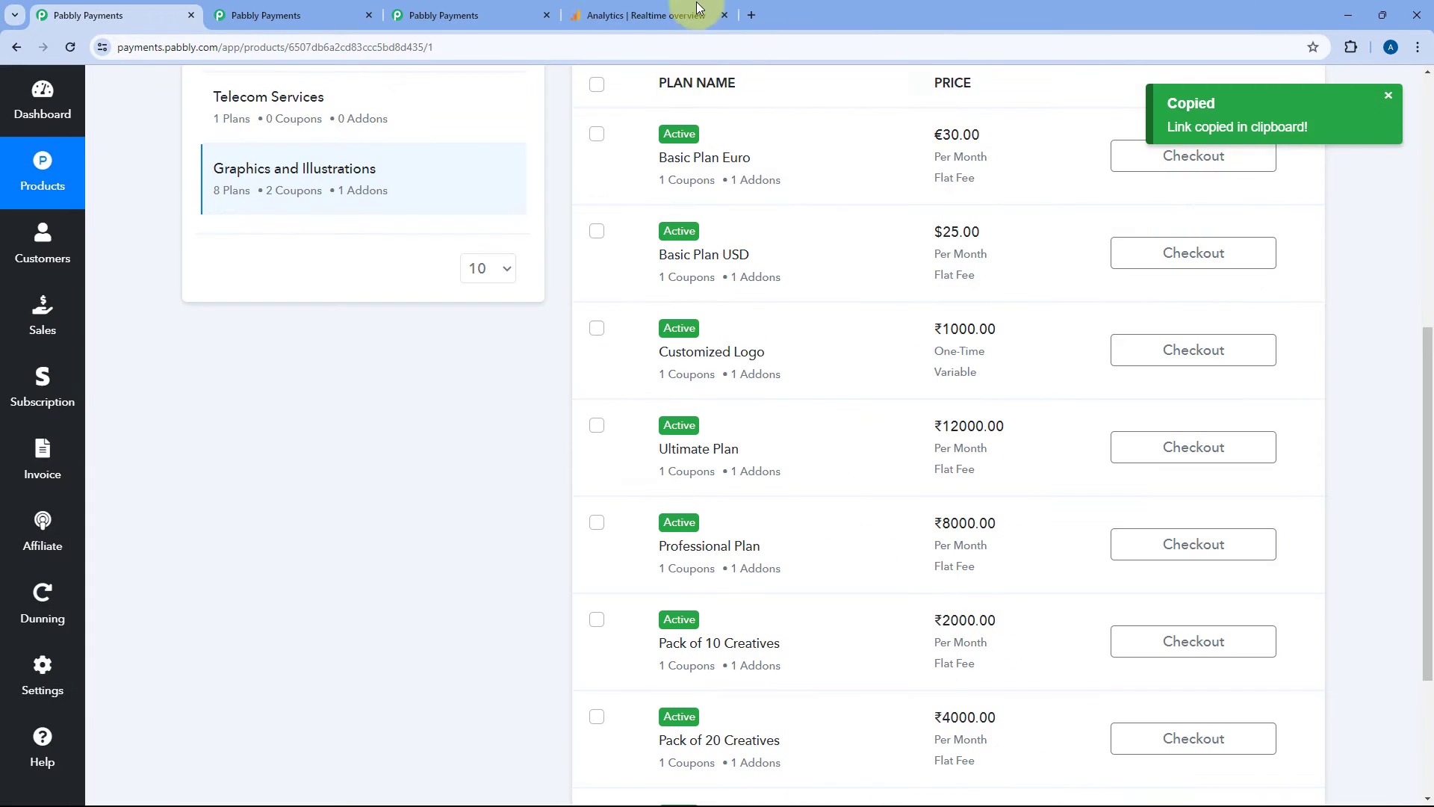
pyautogui.click(631, 14)
pyautogui.scroll(-3, 670, 159)
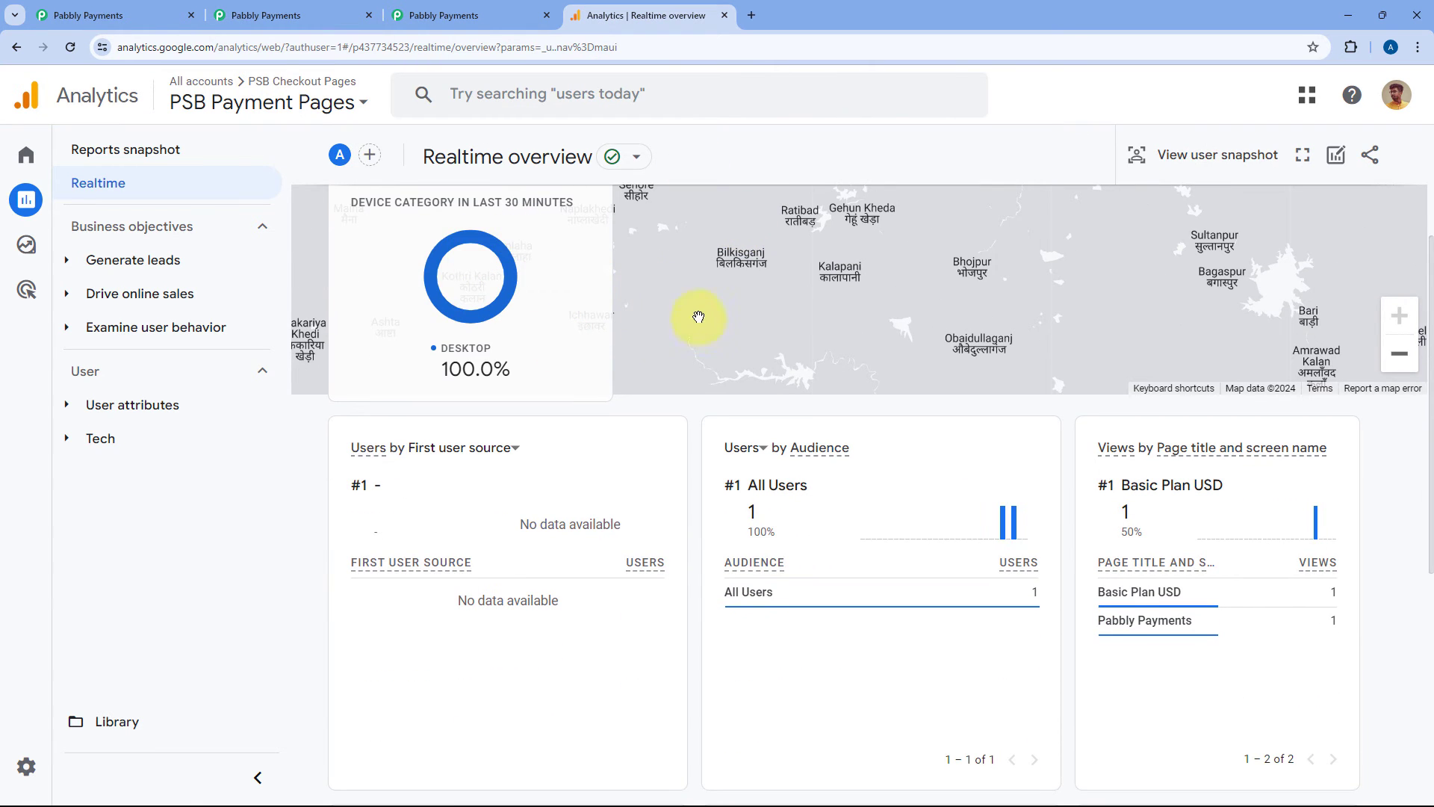
pyautogui.click(70, 48)
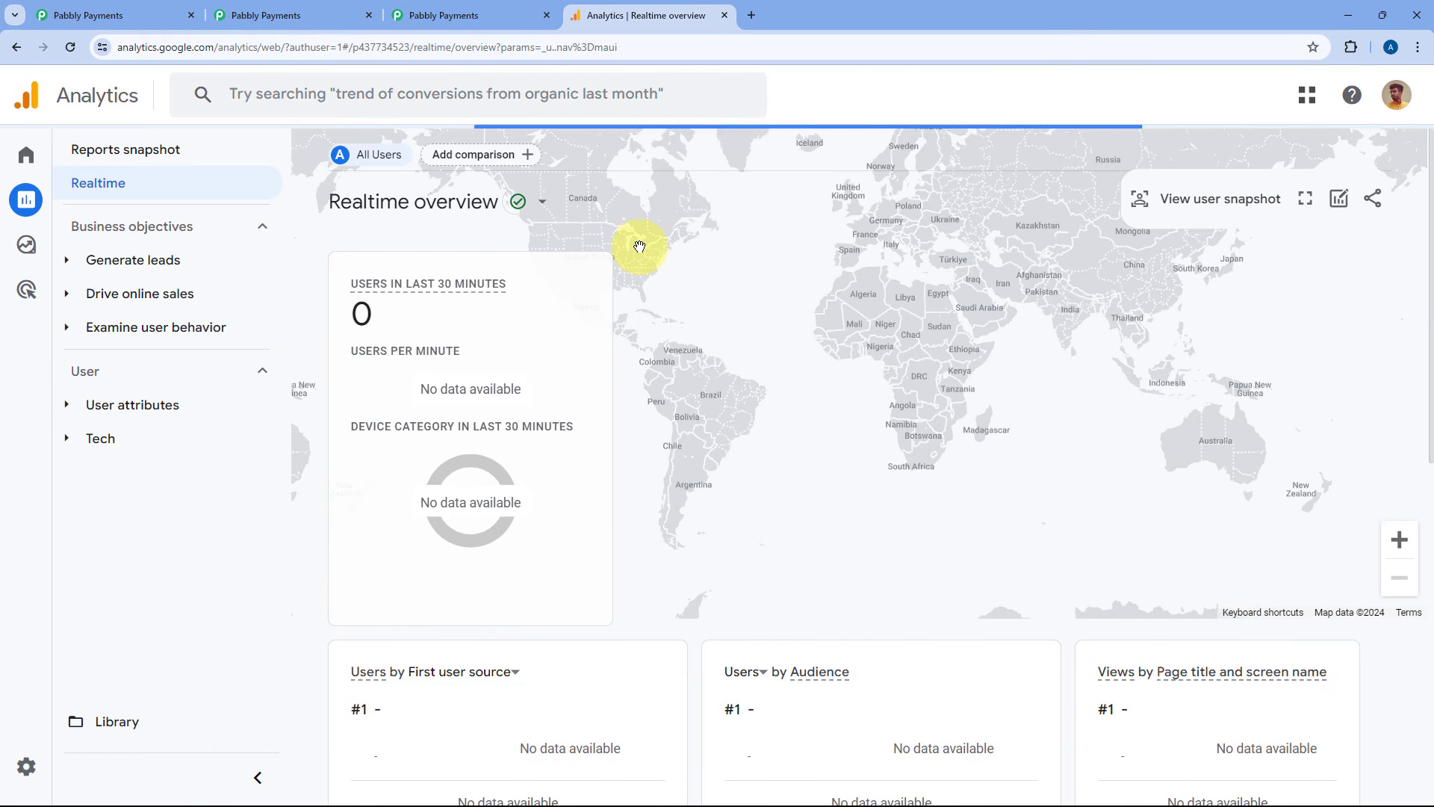
pyautogui.scroll(-2, 640, 247)
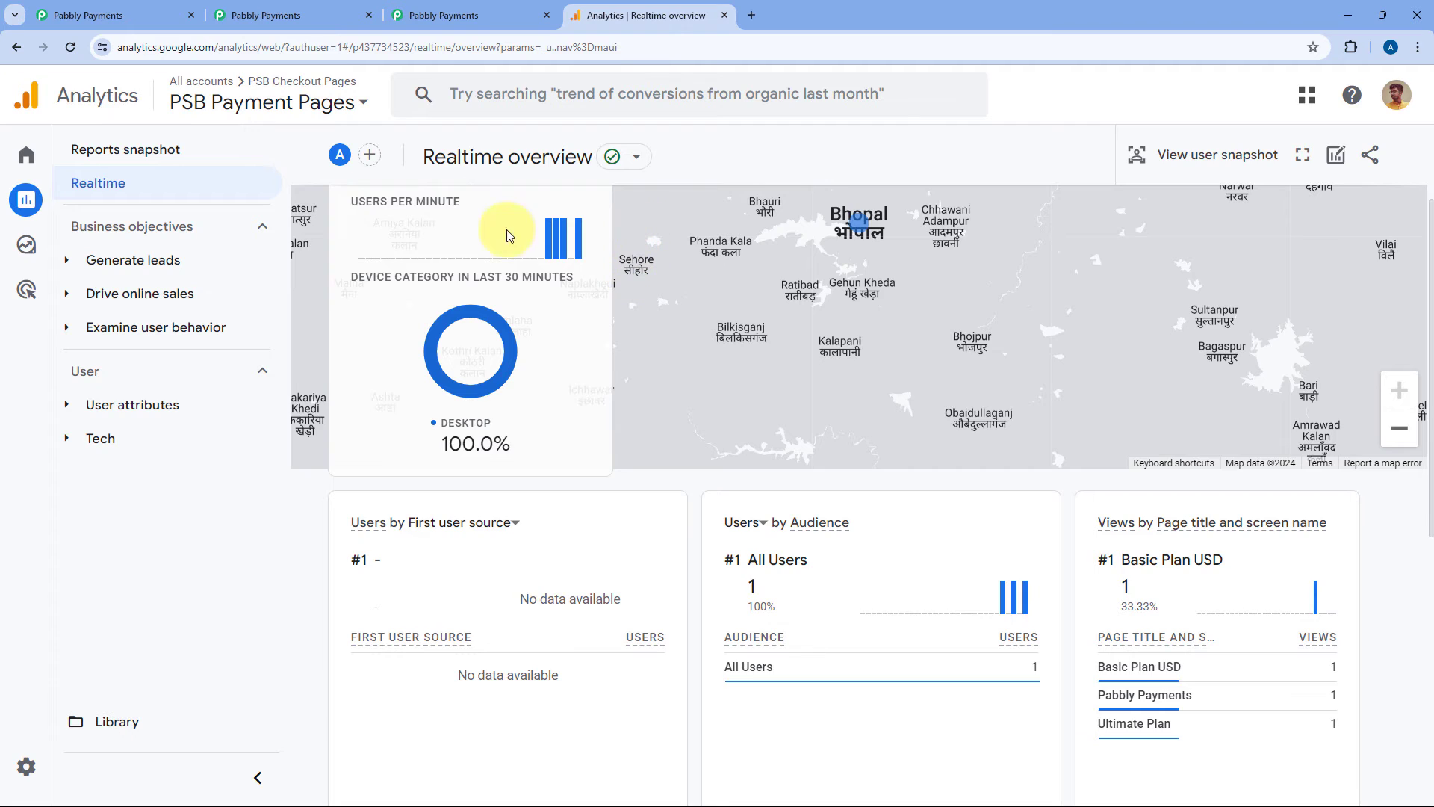
pyautogui.scroll(2, 507, 236)
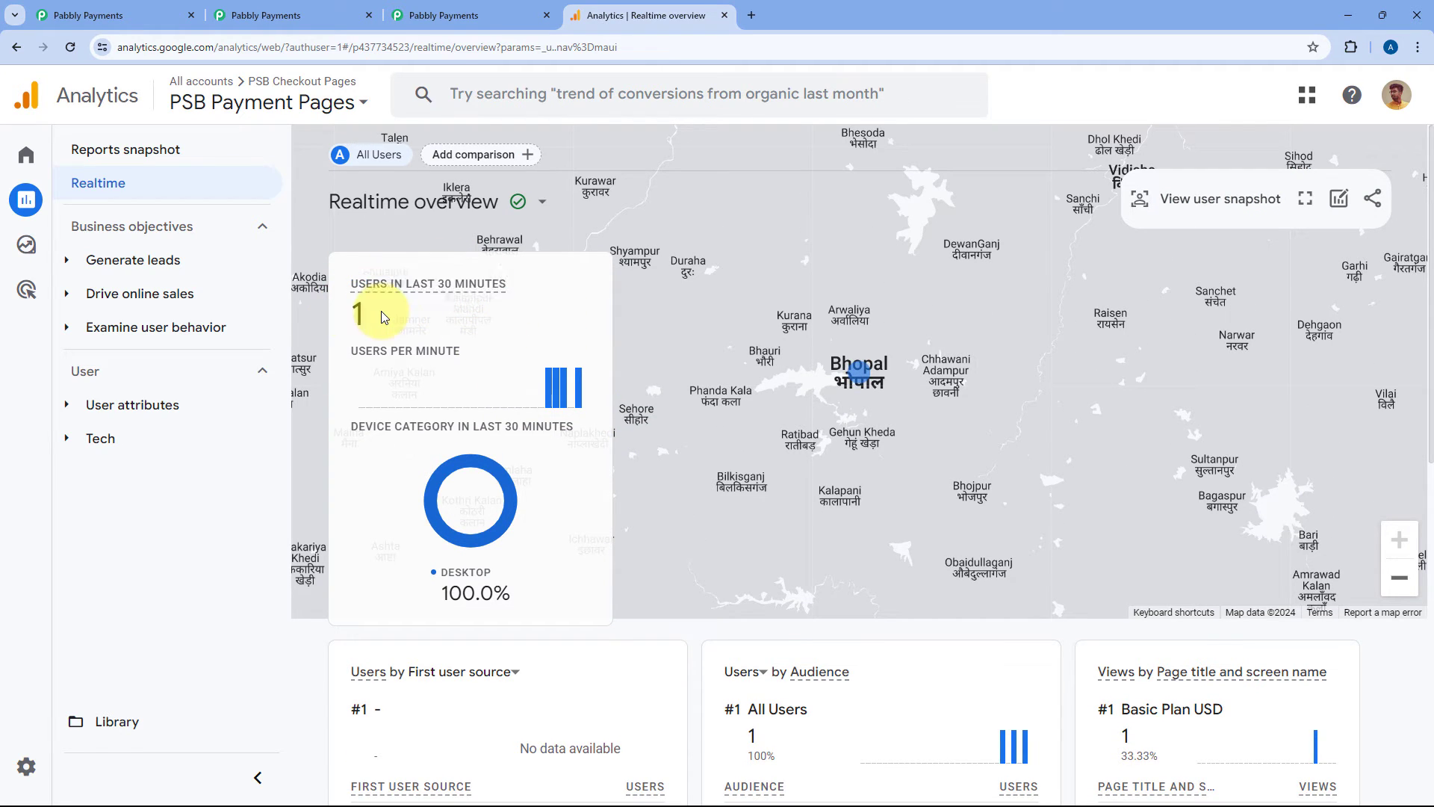
pyautogui.scroll(-6, 522, 320)
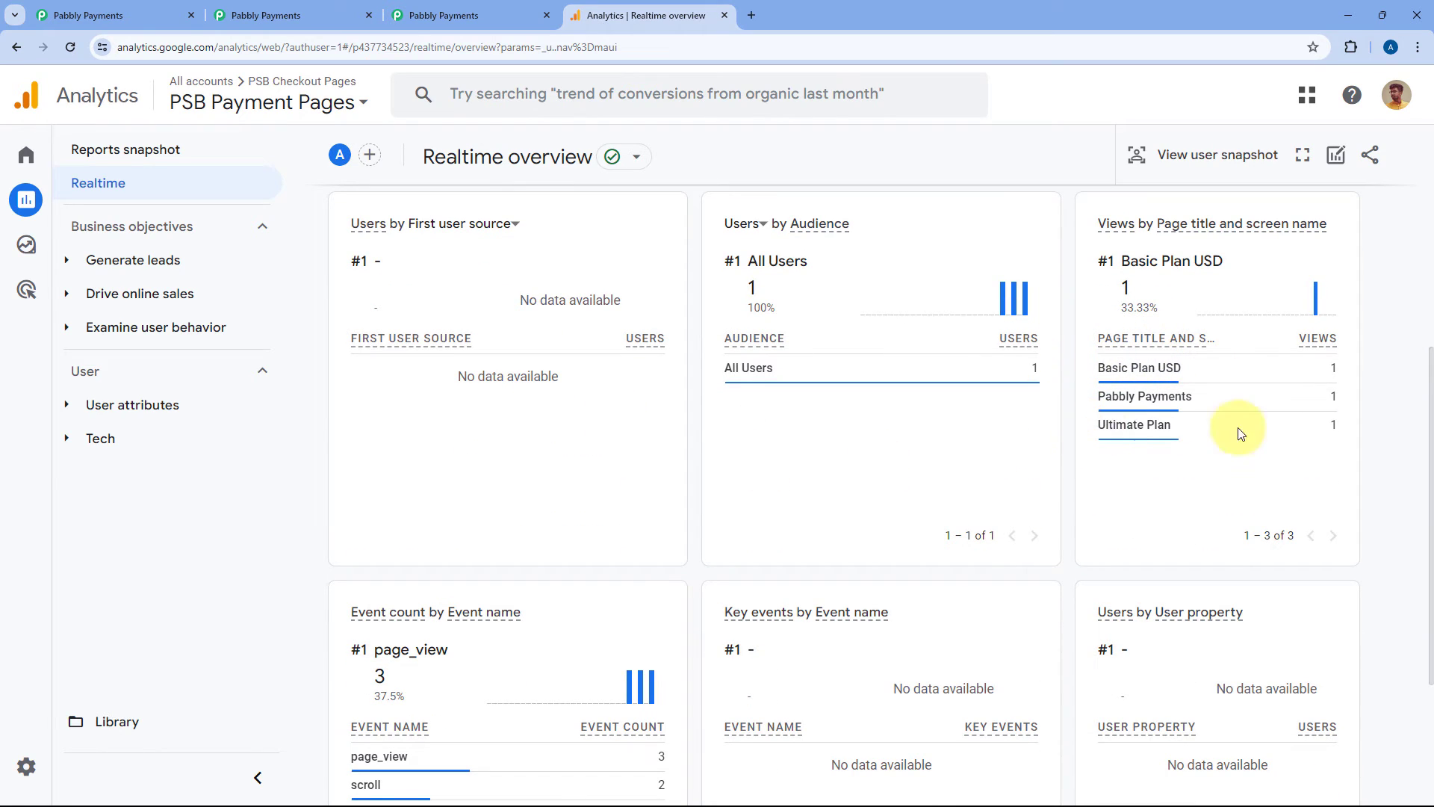
# Examine the Ultimate Plan row in the Realtime page title views.
pyautogui.moveTo(1349, 423); pyautogui.dragTo(1089, 423)
pyautogui.click(1090, 423)
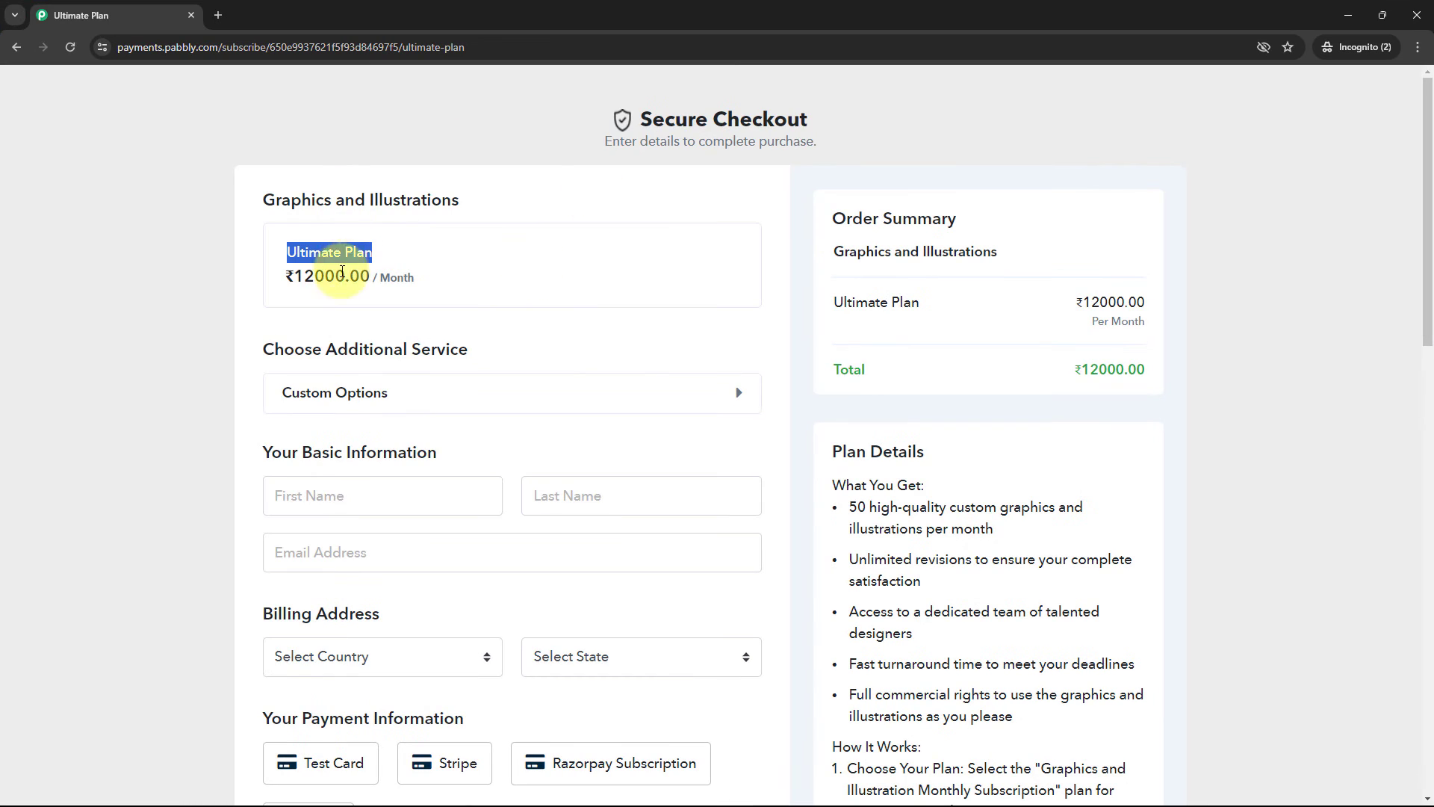
# Fill in the customer's first name, last name and email on the Ultimate Plan checkout page in the incognito window.
pyautogui.scroll(-1, 557, 216)
pyautogui.click(378, 419)
pyautogui.press('Down')
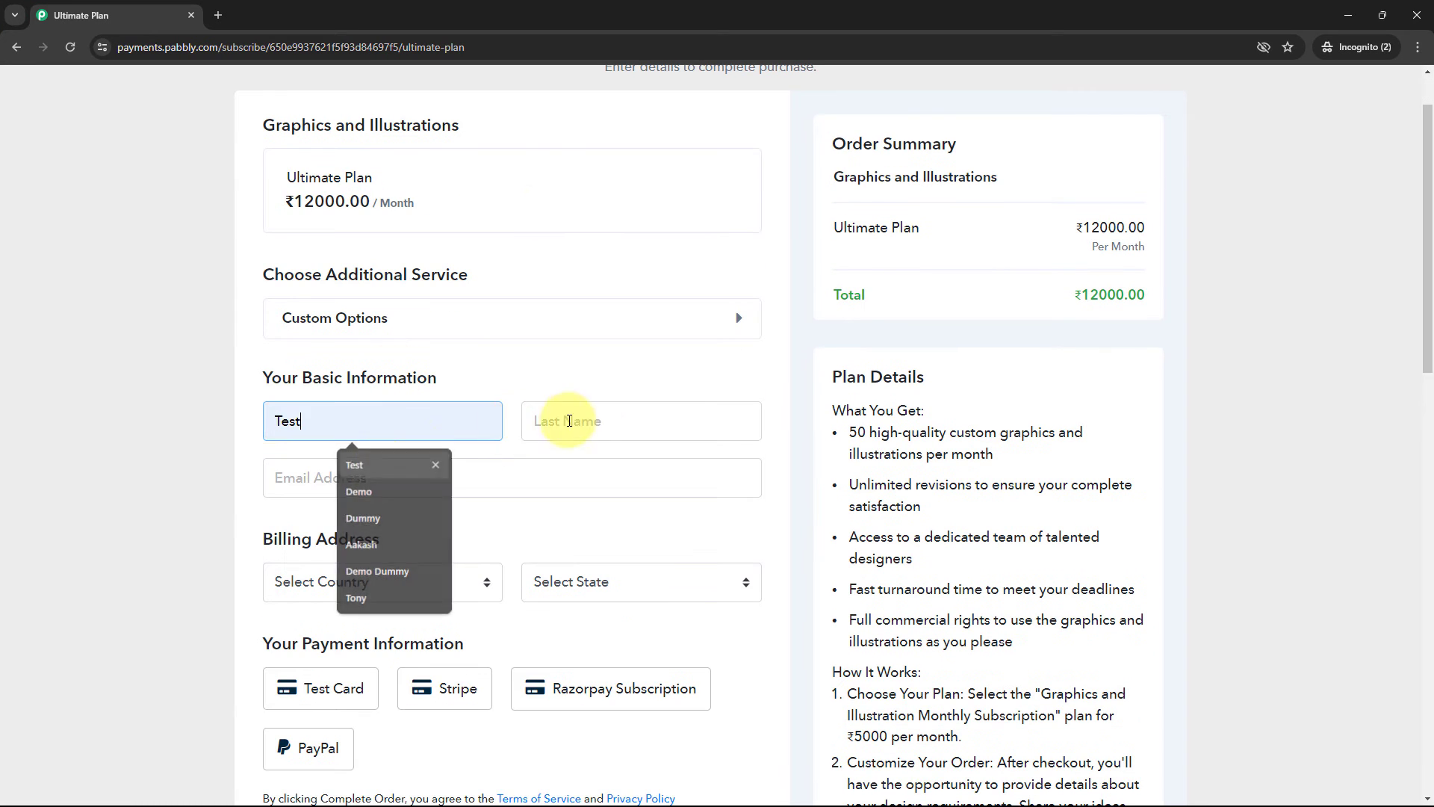
pyautogui.press('Return')
pyautogui.click(569, 420)
pyautogui.click(608, 463)
pyautogui.click(468, 470)
pyautogui.click(439, 544)
pyautogui.scroll(-1, 249, 498)
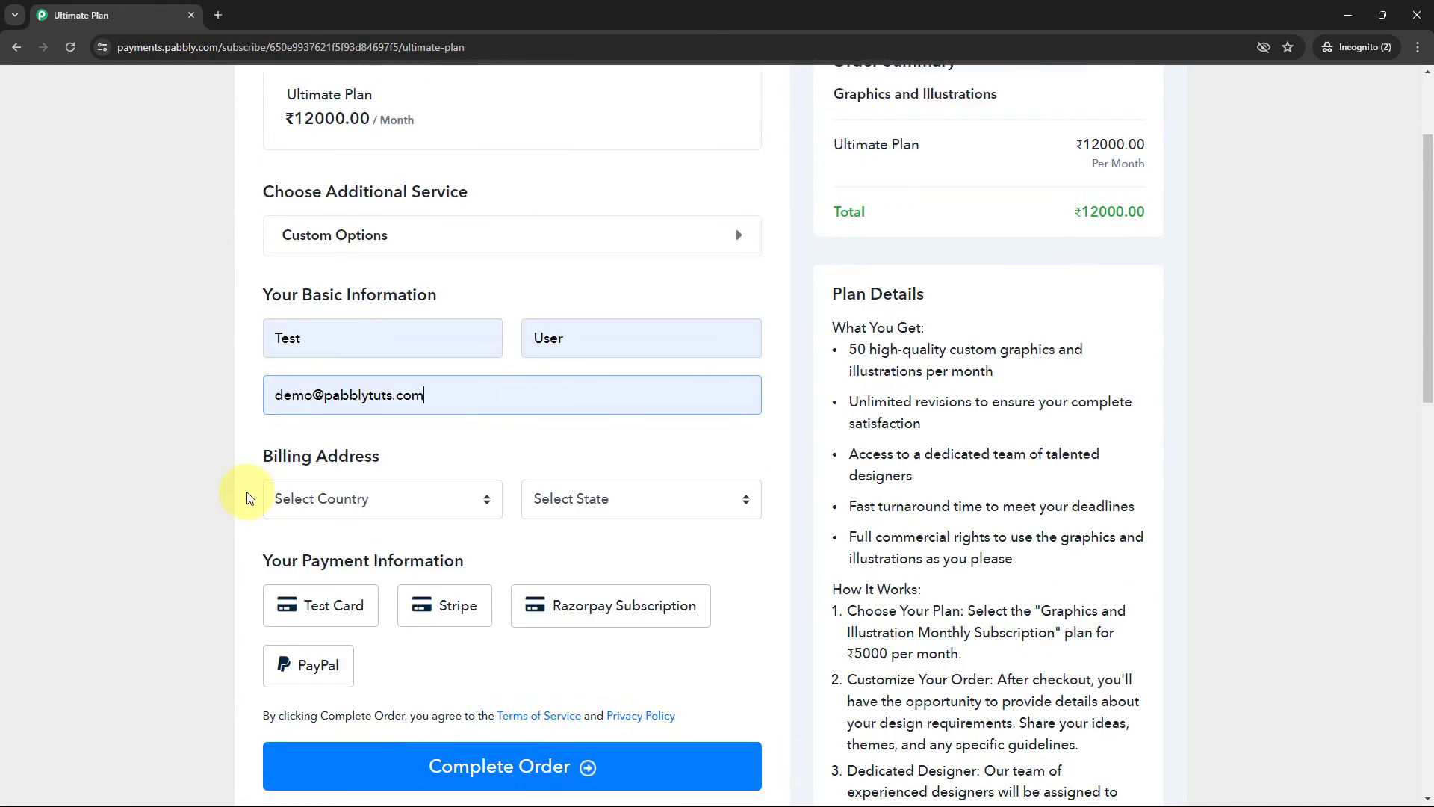
# Set the billing address to country India and state Arunachal Pradesh.
pyautogui.scroll(-2, 248, 498)
pyautogui.click(353, 359)
pyautogui.write('in')
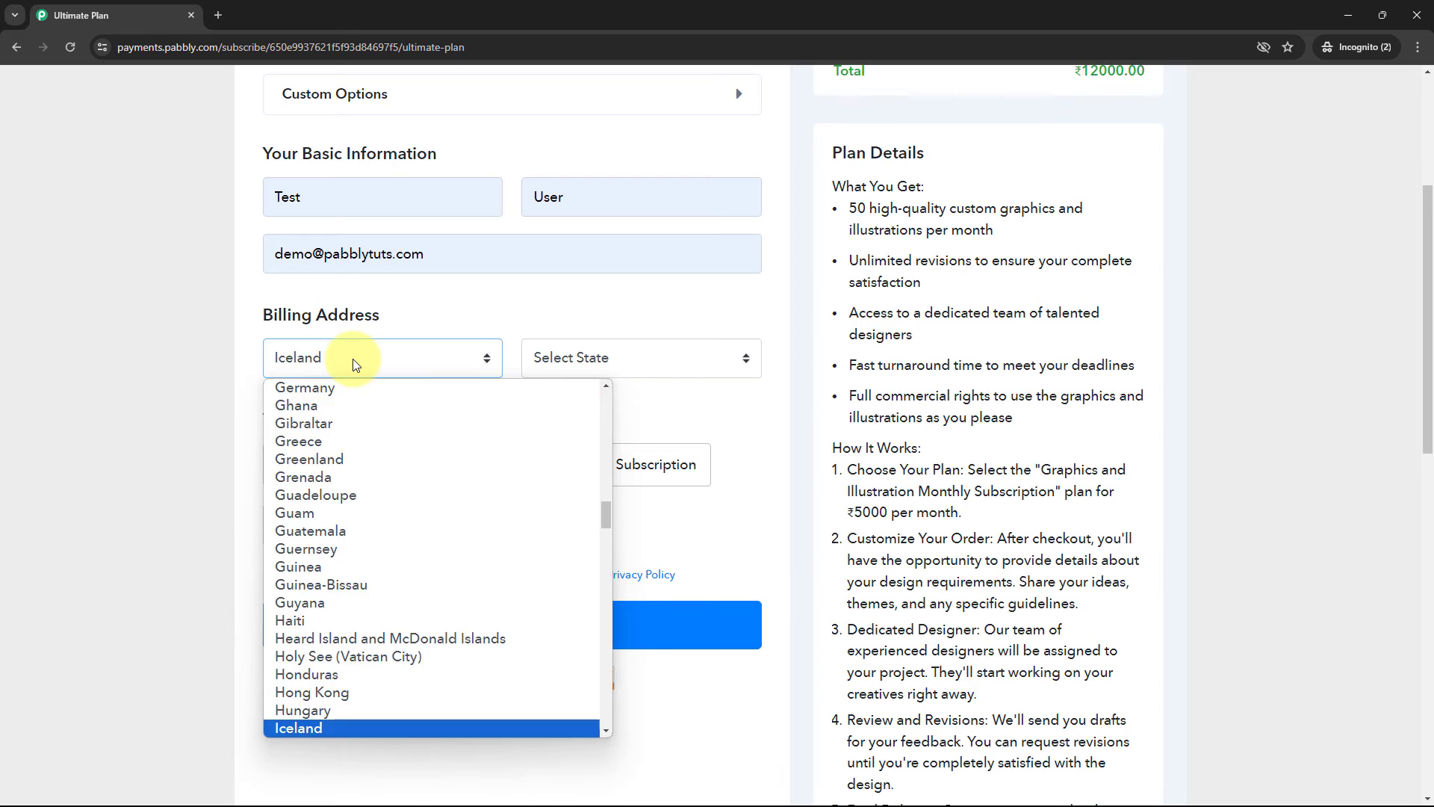
pyautogui.press('Return')
pyautogui.click(565, 361)
pyautogui.click(587, 442)
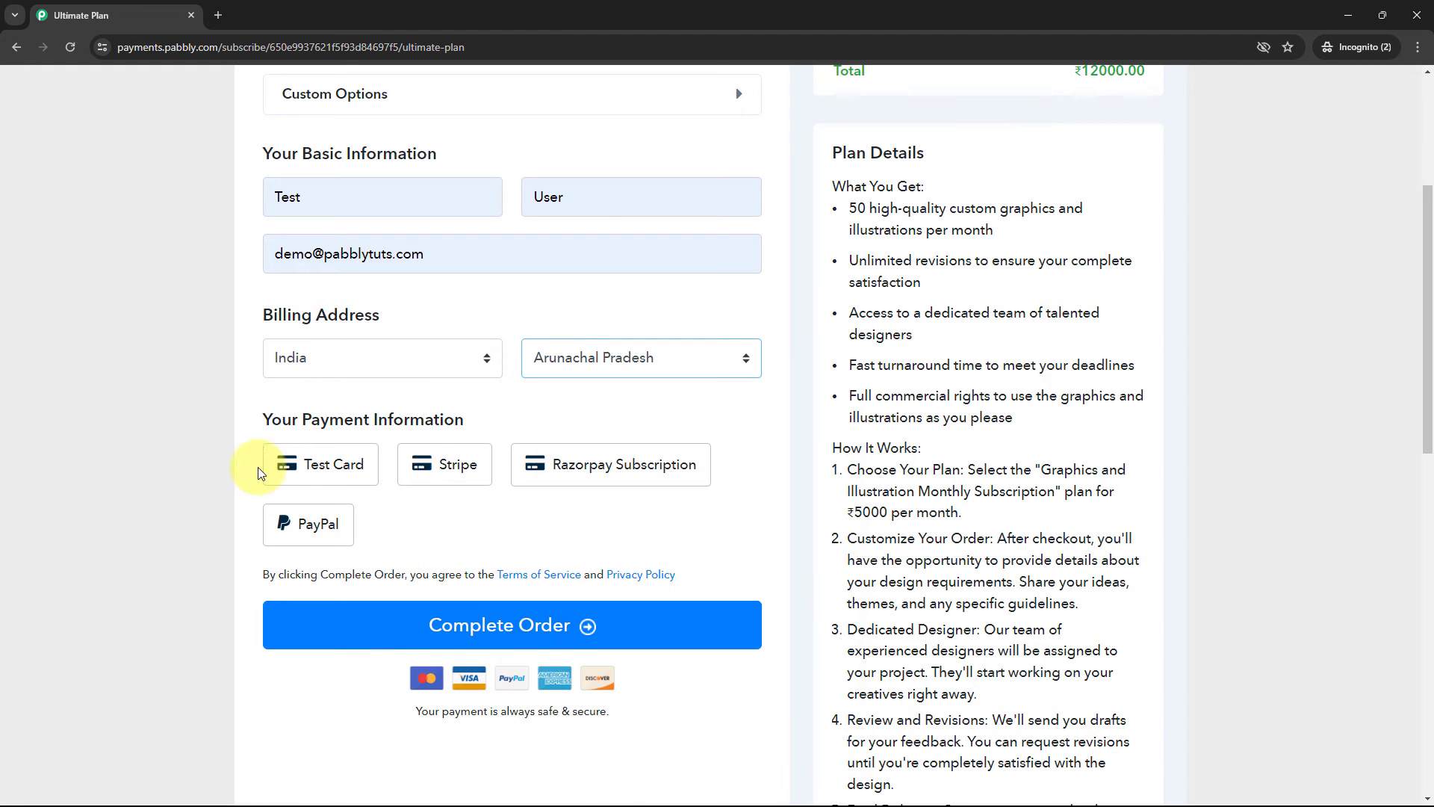
# Choose Test Card as the payment method, autofill the successful test card number and details, and complete the order.
pyautogui.click(302, 463)
pyautogui.scroll(-3, 299, 523)
pyautogui.click(320, 489)
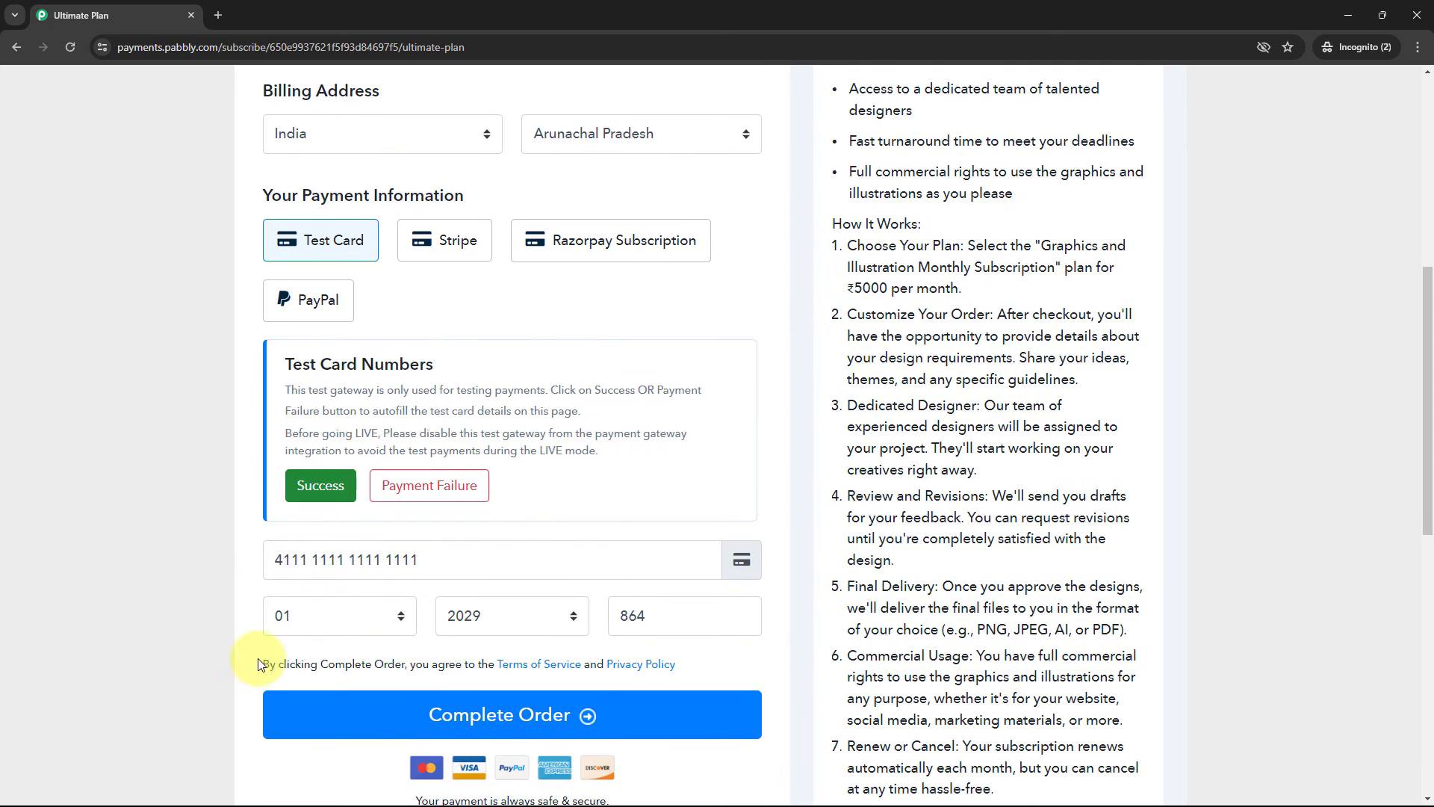
pyautogui.click(528, 711)
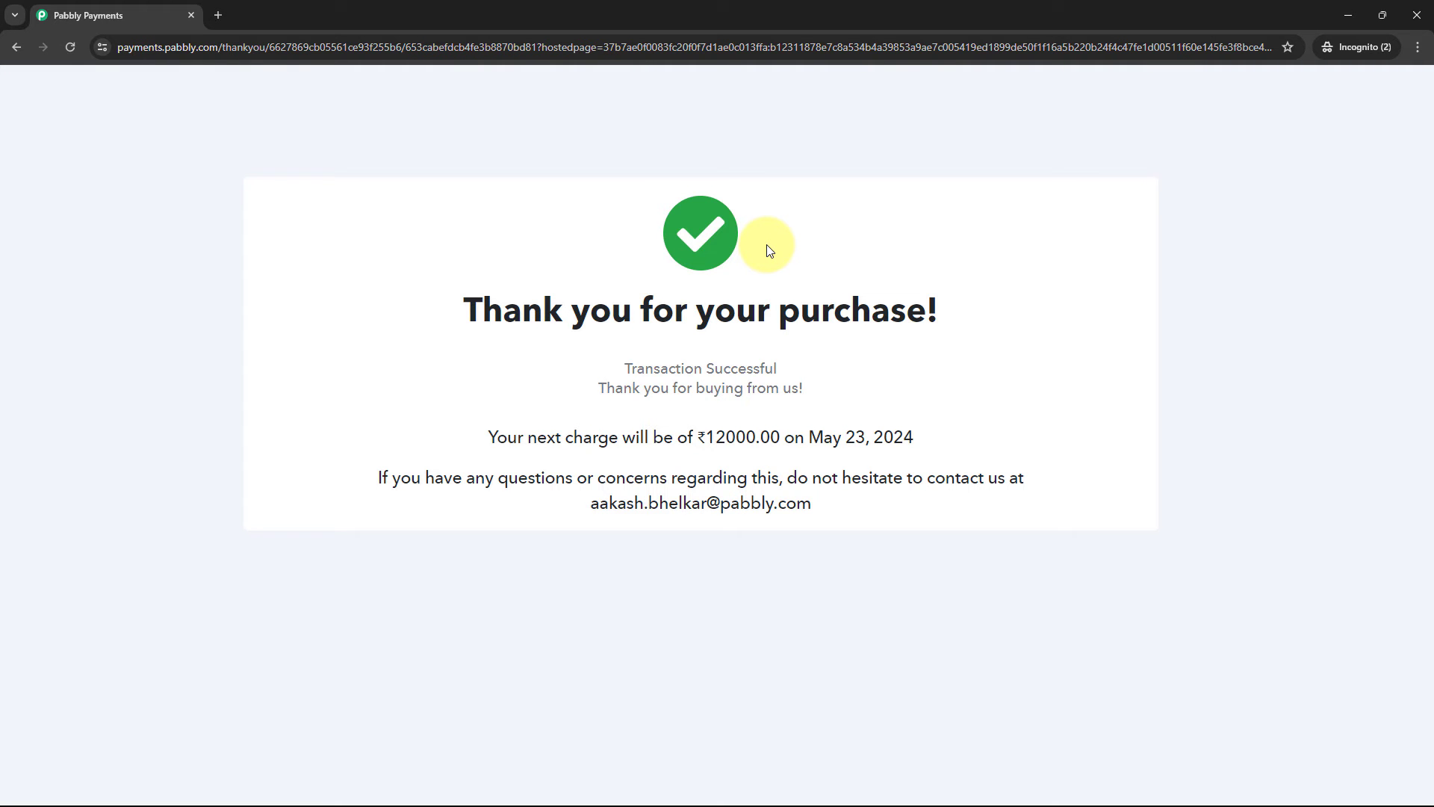
# Return to Google Analytics and check the Realtime page title views for the Pabbly Payments thank you page and both plans.
pyautogui.click(1349, 13)
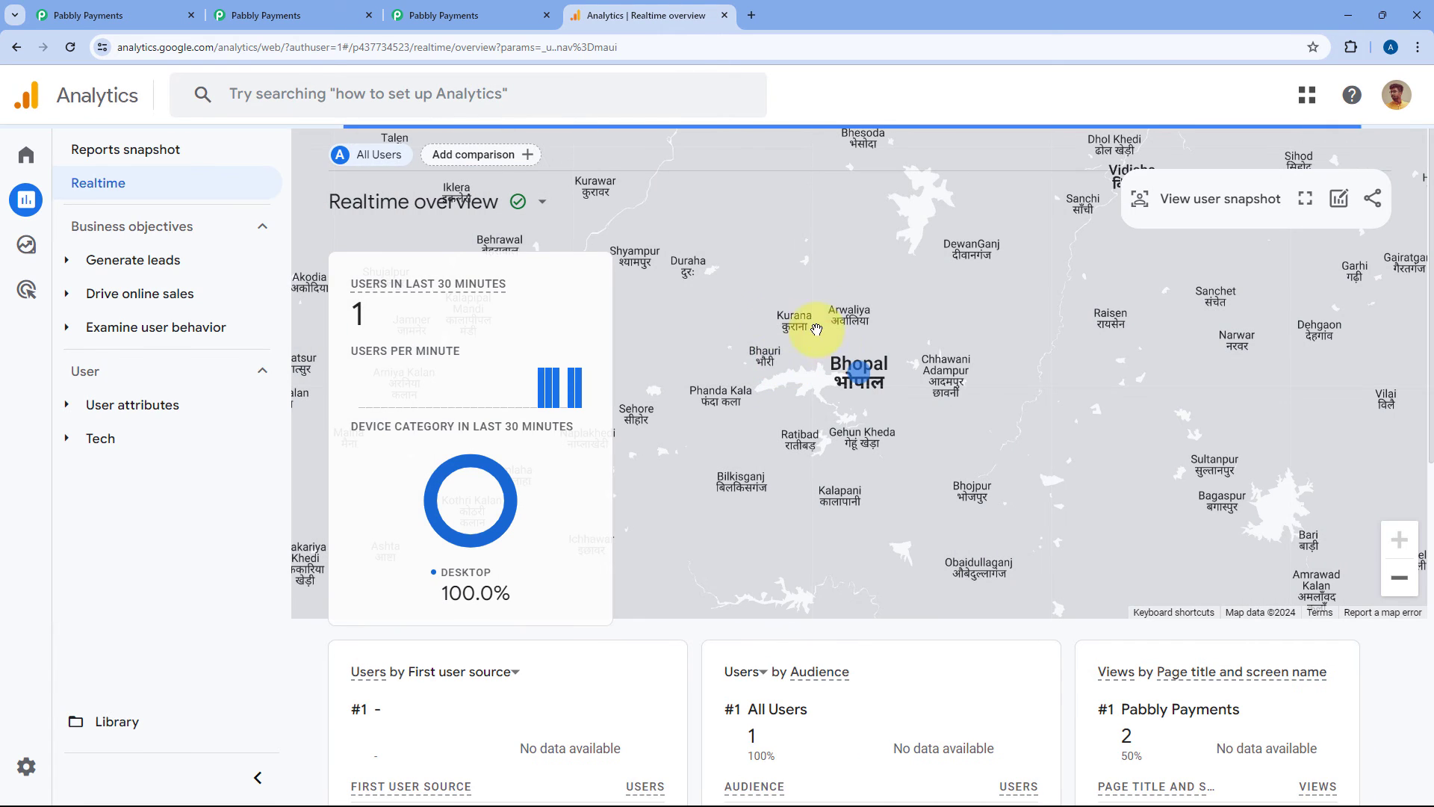
pyautogui.scroll(-5, 717, 378)
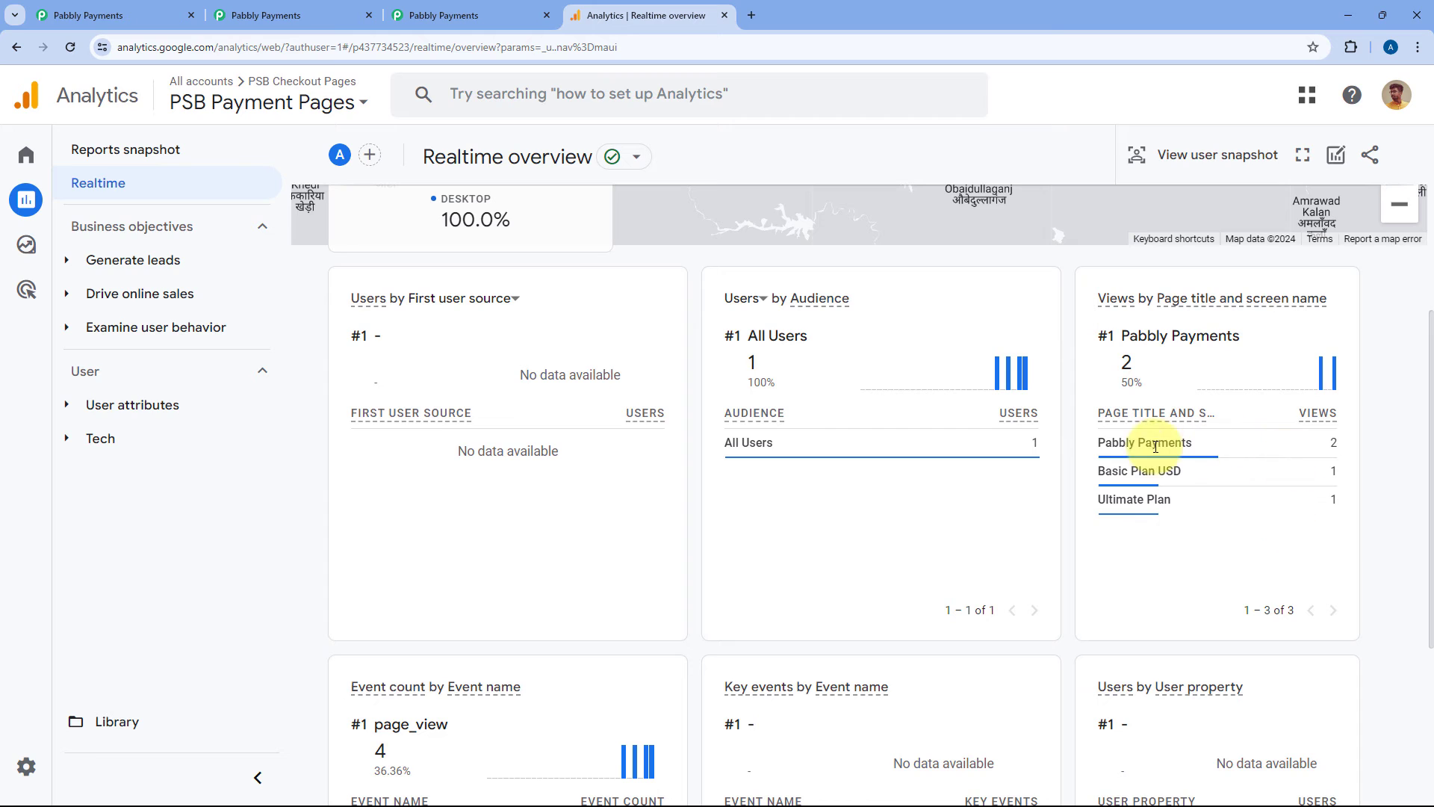
pyautogui.moveTo(1103, 445); pyautogui.dragTo(1193, 442)
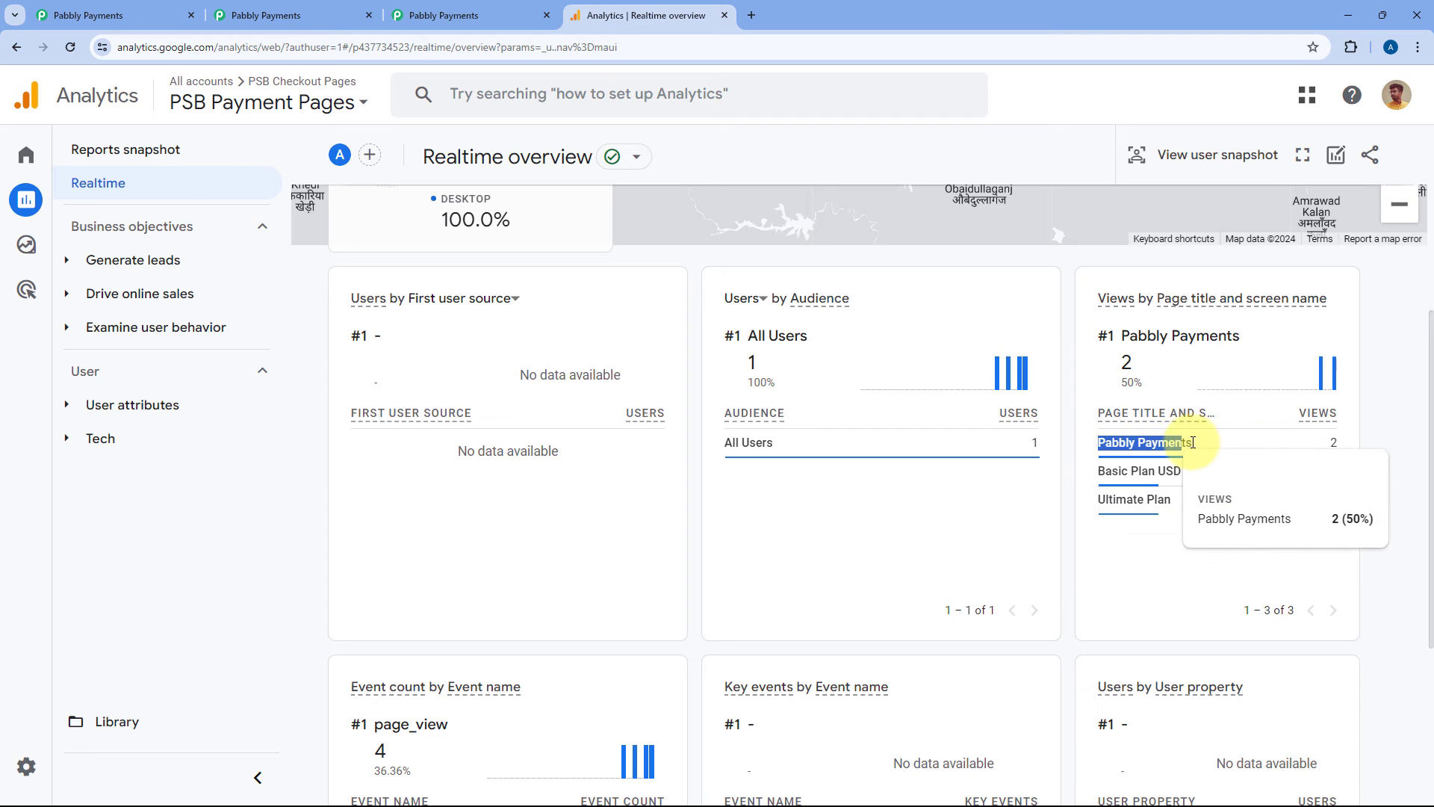
pyautogui.moveTo(1344, 443)
pyautogui.mouseDown()
pyautogui.moveTo(1326, 442)
pyautogui.moveTo(1356, 444)
pyautogui.mouseUp()
pyautogui.click(1355, 447)
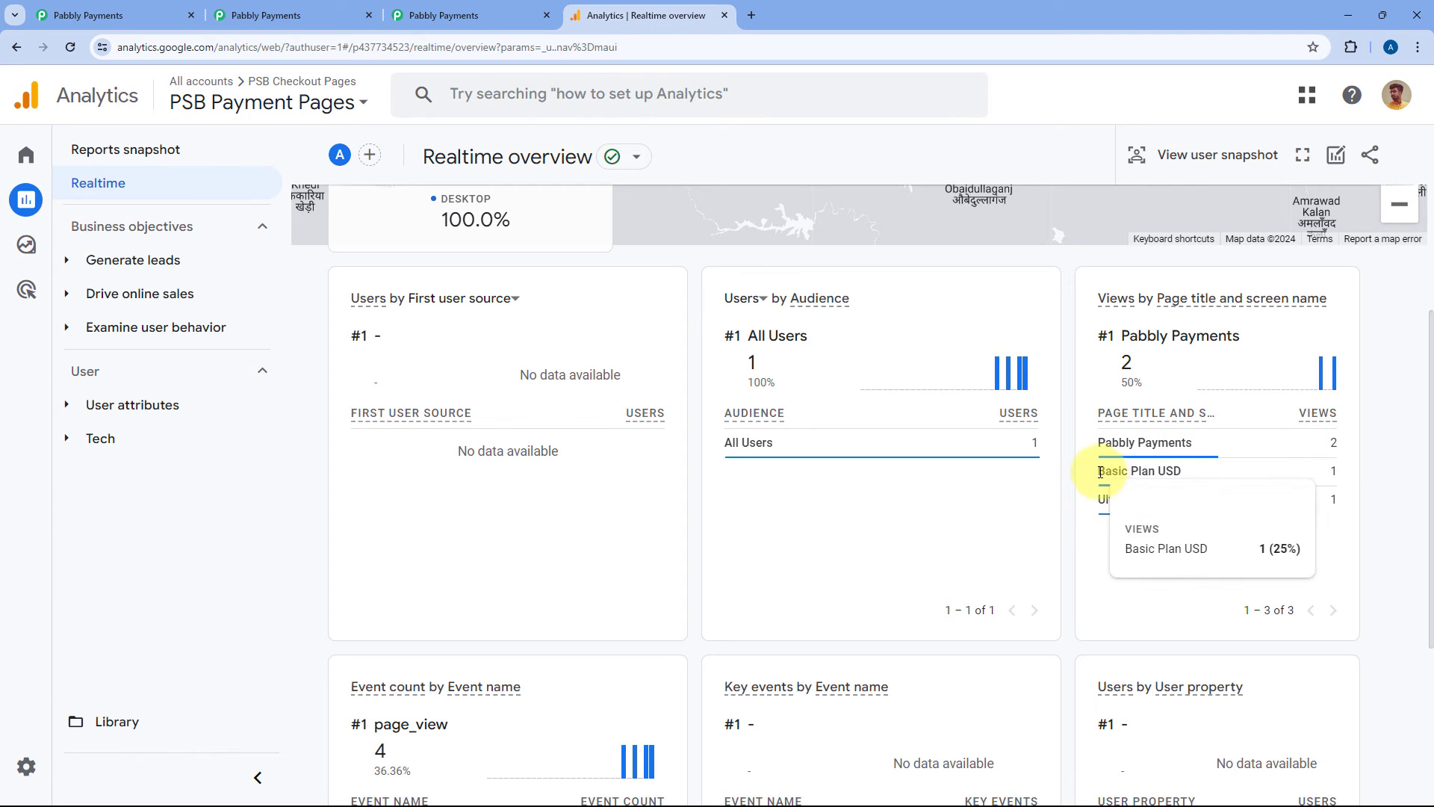
pyautogui.moveTo(1106, 496)
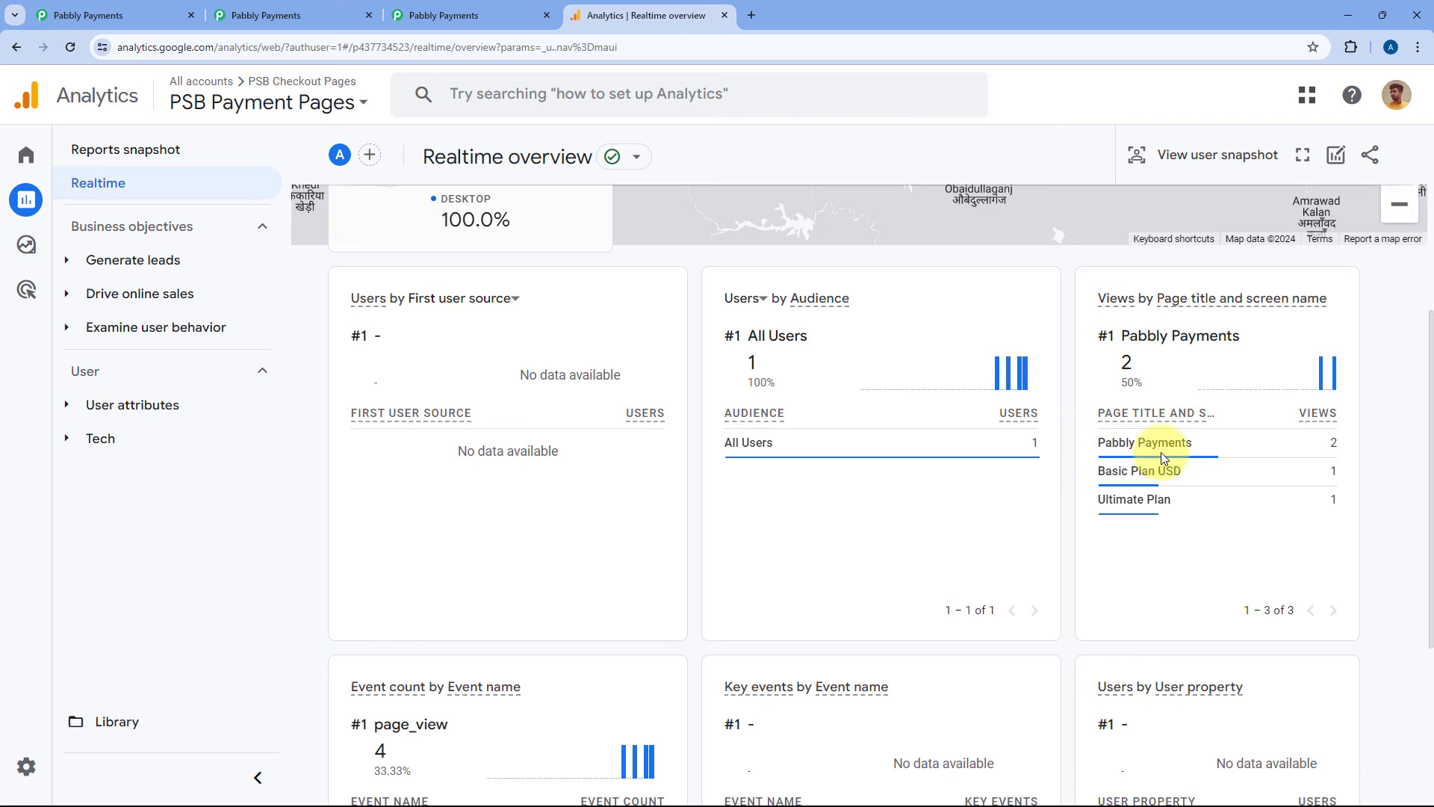
pyautogui.moveTo(1096, 441); pyautogui.dragTo(1212, 445)
pyautogui.click(1357, 449)
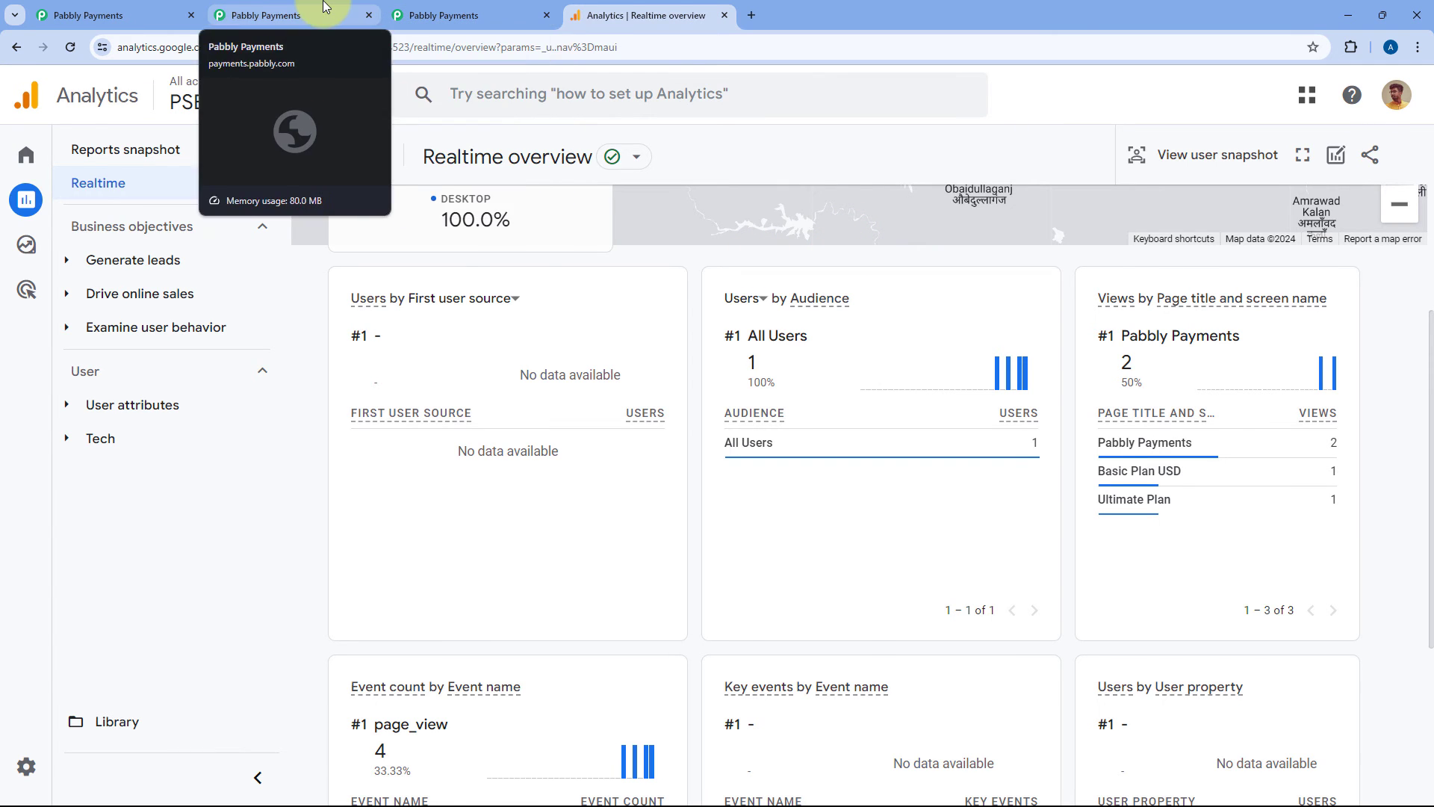
# Review the Ultimate Plan's tracking code options in Pabbly and return to Google Analytics.
pyautogui.click(343, 16)
pyautogui.scroll(-3, 271, 373)
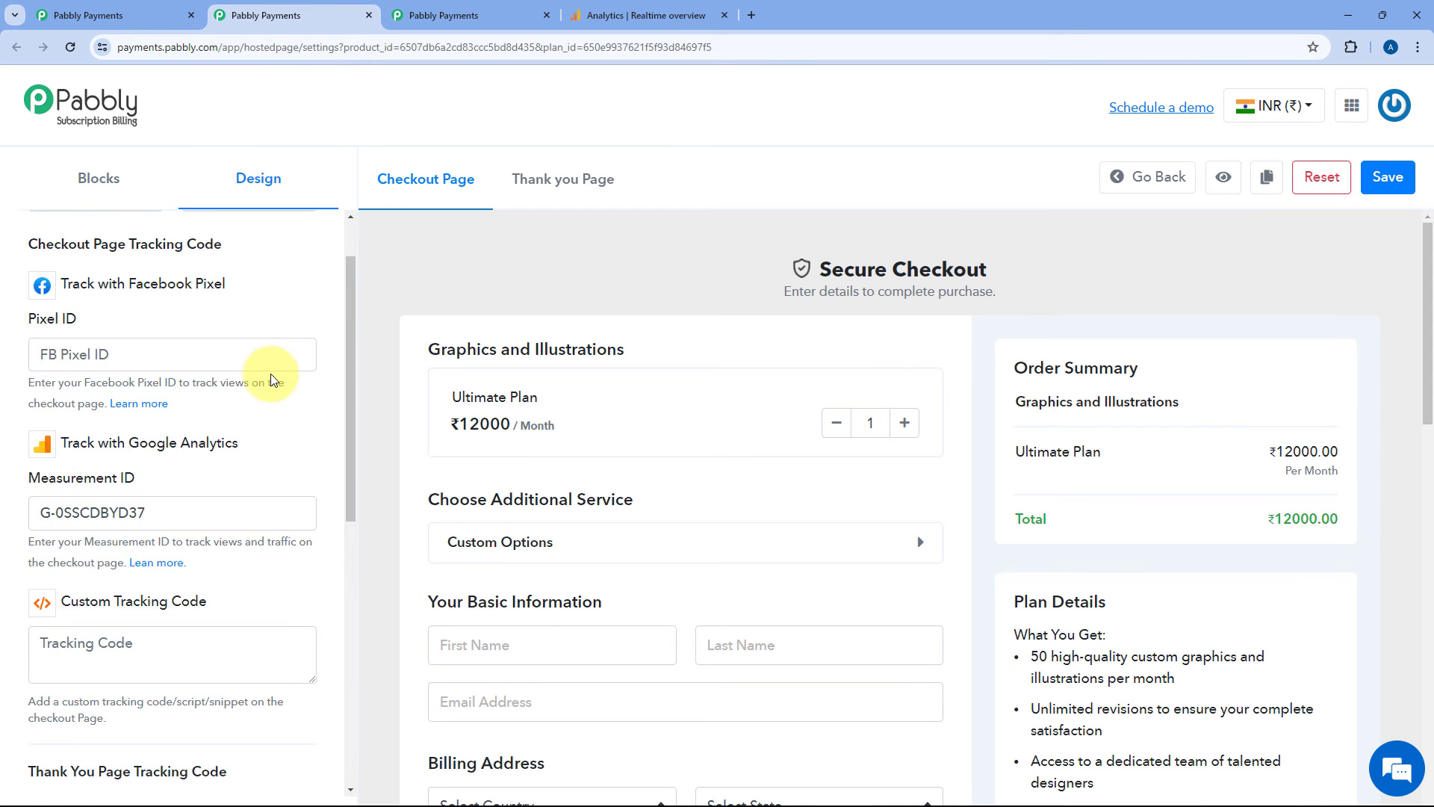
pyautogui.click(661, 12)
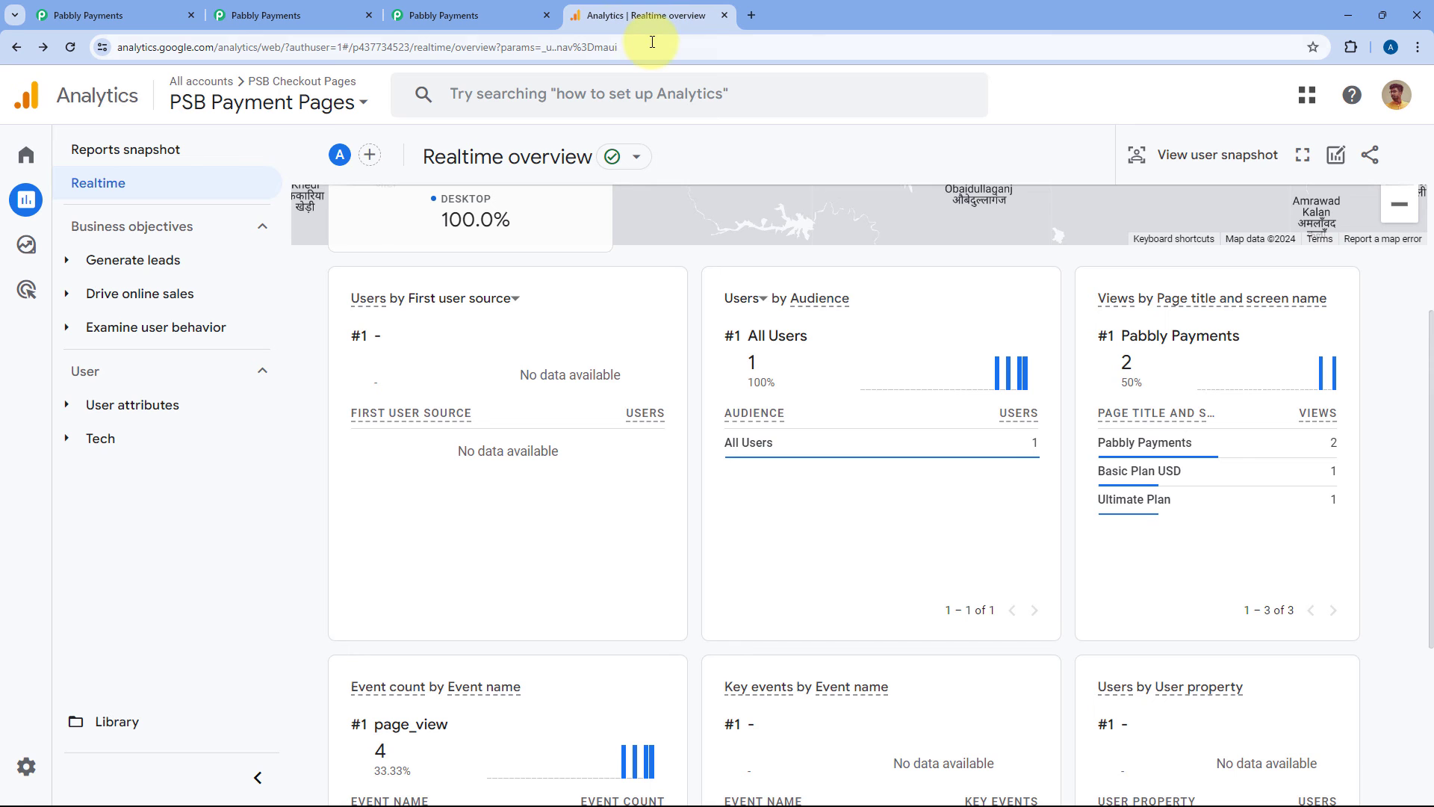
# Open the web stream details of PSB Checkout Page from the property's data streams in the Admin settings.
pyautogui.click(44, 770)
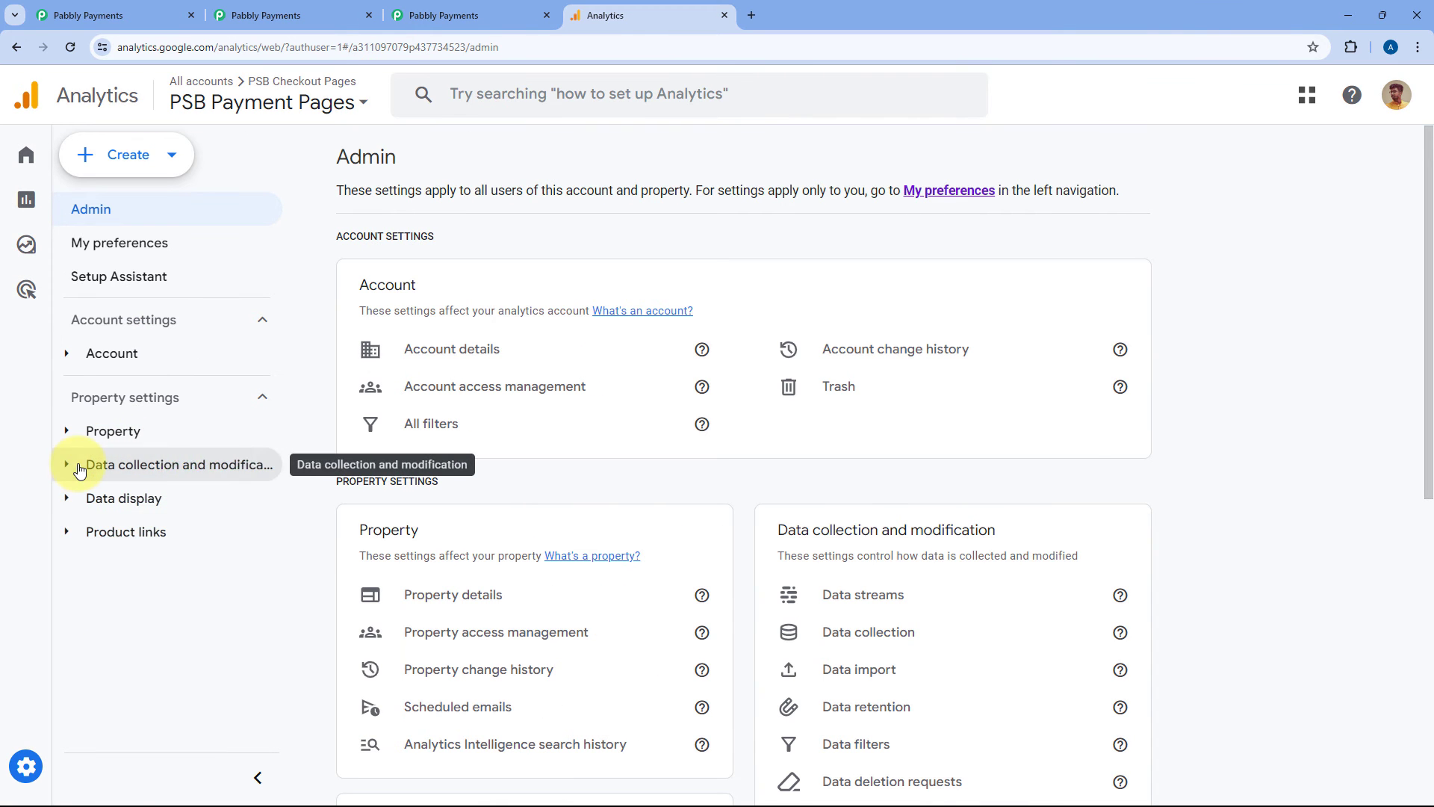
pyautogui.click(80, 469)
pyautogui.click(122, 498)
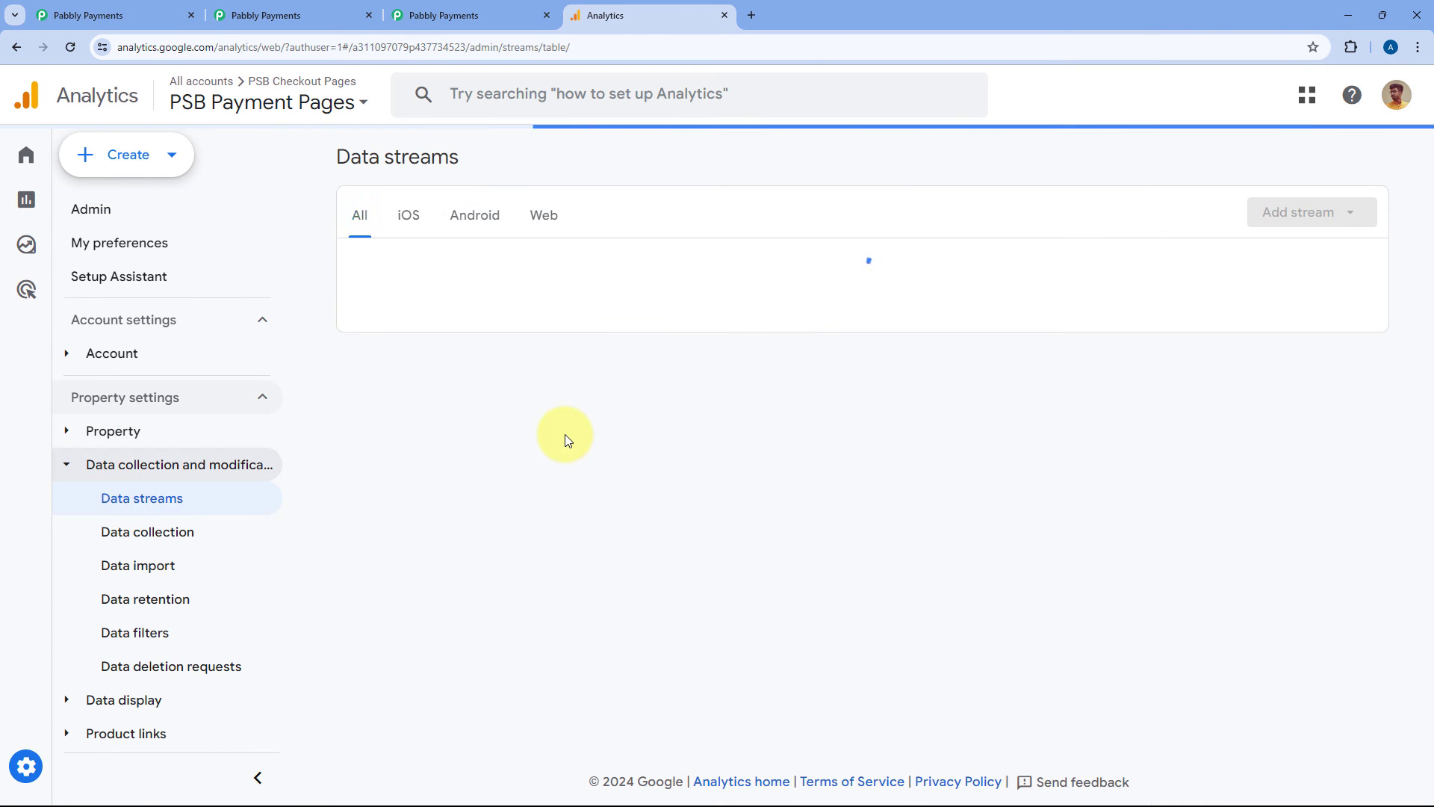
pyautogui.click(789, 257)
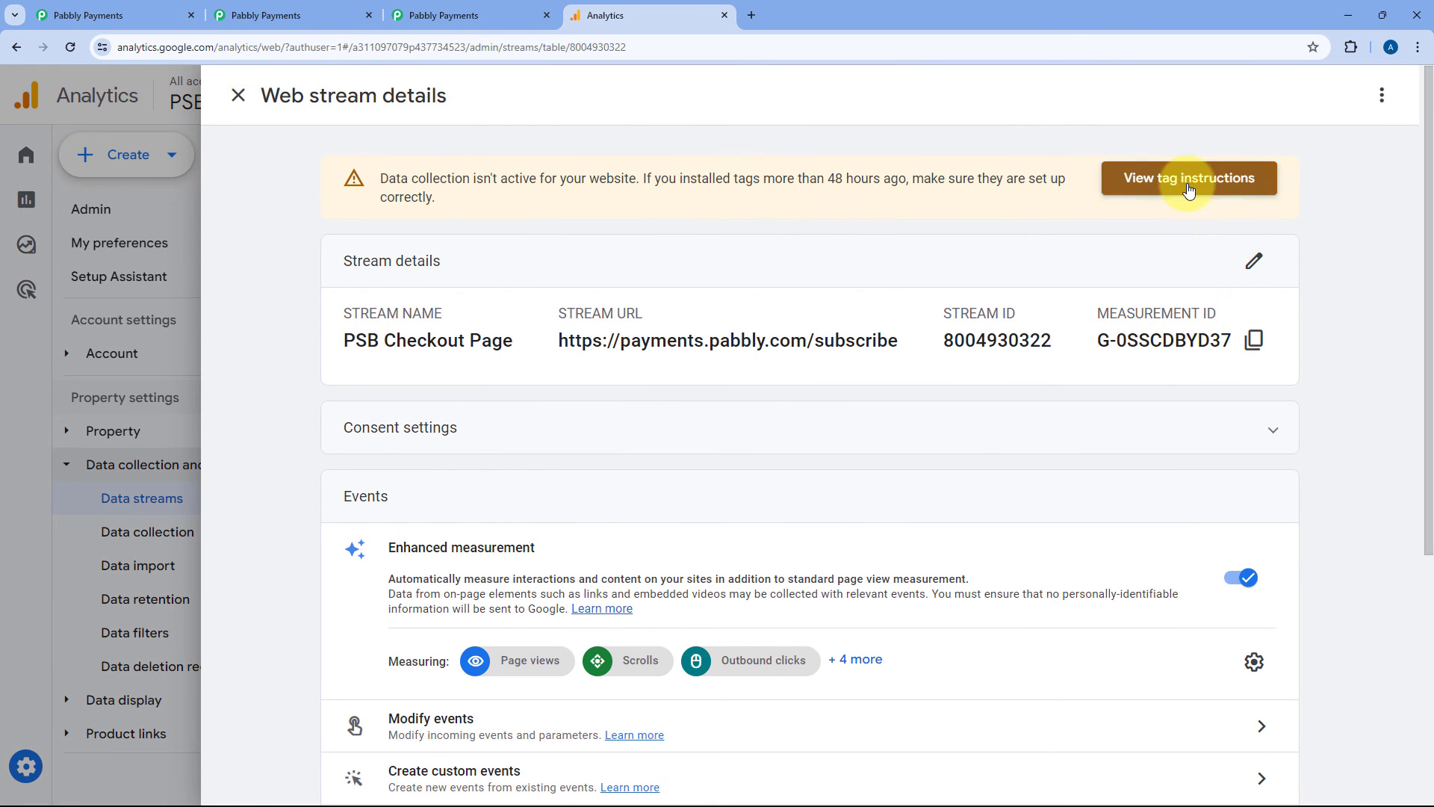
# Copy the Google tag code from the stream's manual installation instructions.
pyautogui.click(1185, 196)
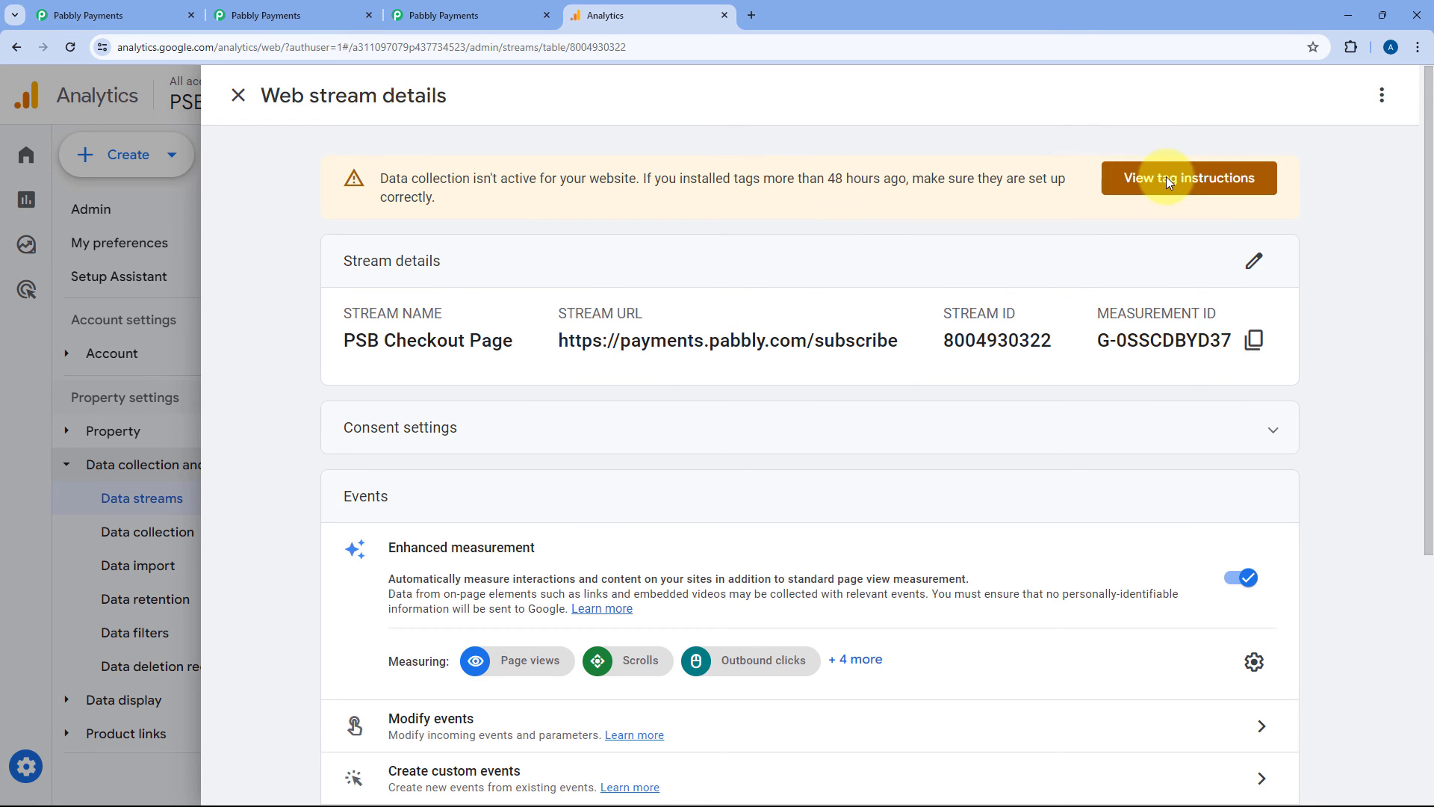
pyautogui.click(1169, 182)
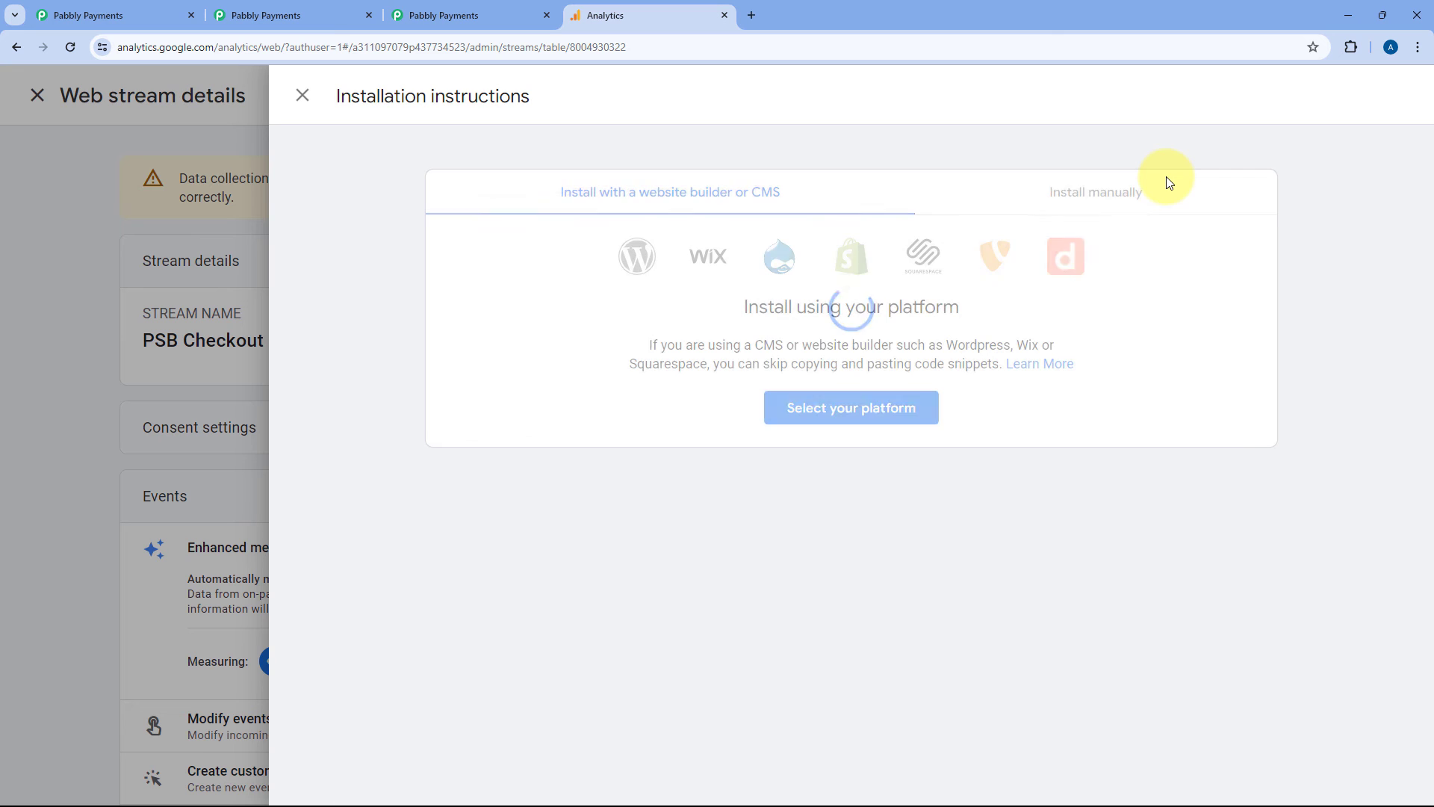
pyautogui.click(1061, 198)
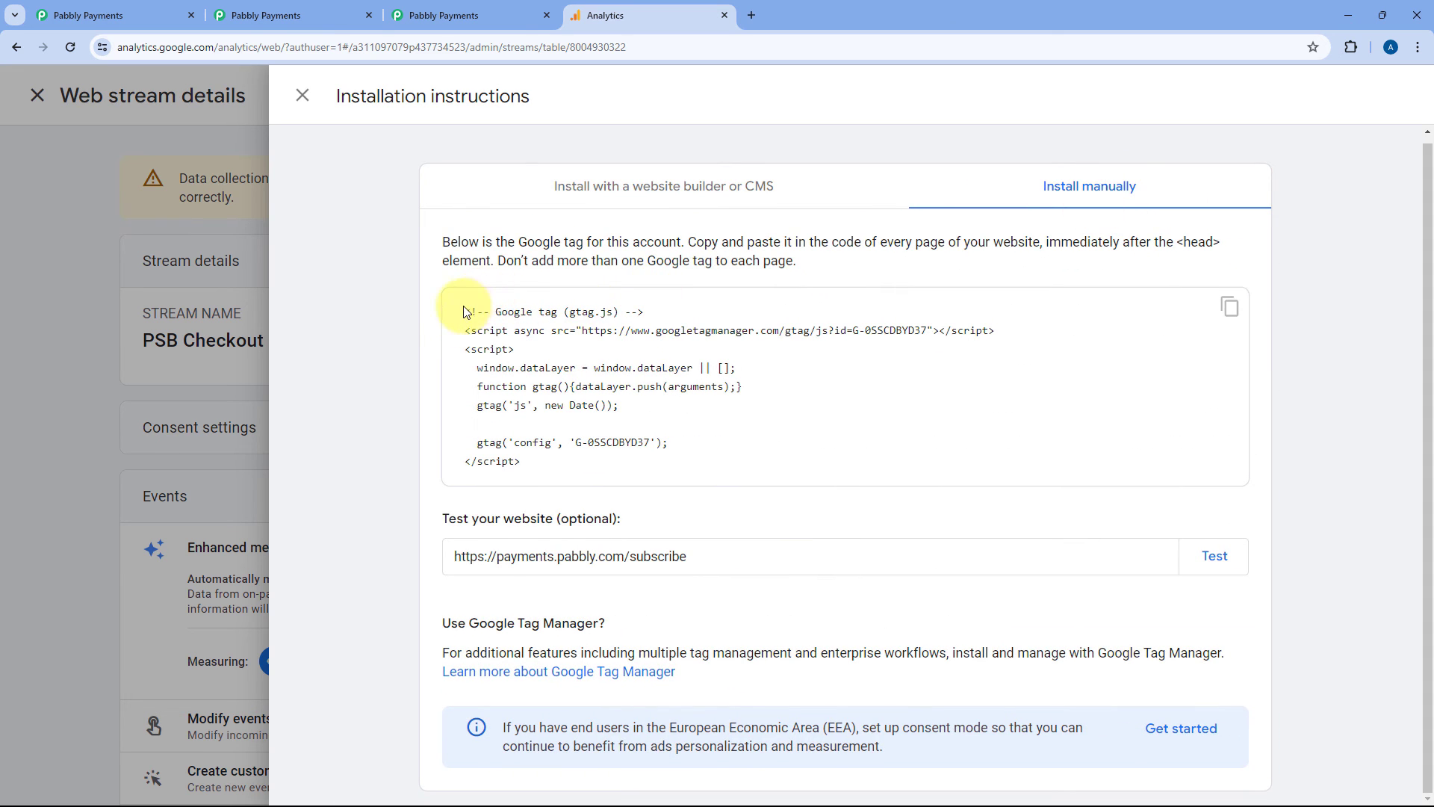
pyautogui.click(1230, 307)
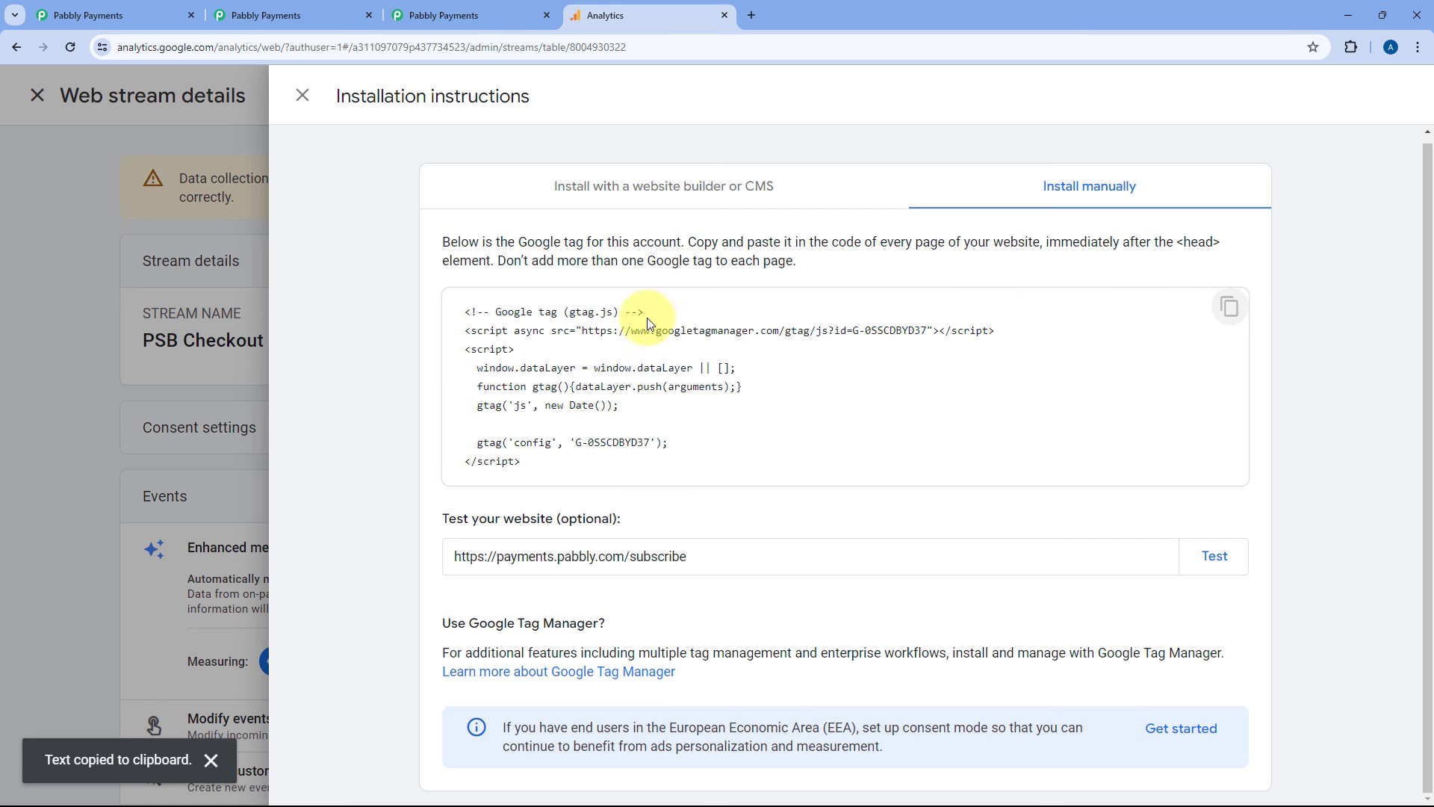
# Paste the Google tag into the Ultimate Plan's checkout page custom tracking code in Pabbly and enlarge the field to read it.
pyautogui.click(336, 6)
pyautogui.scroll(-1, 194, 418)
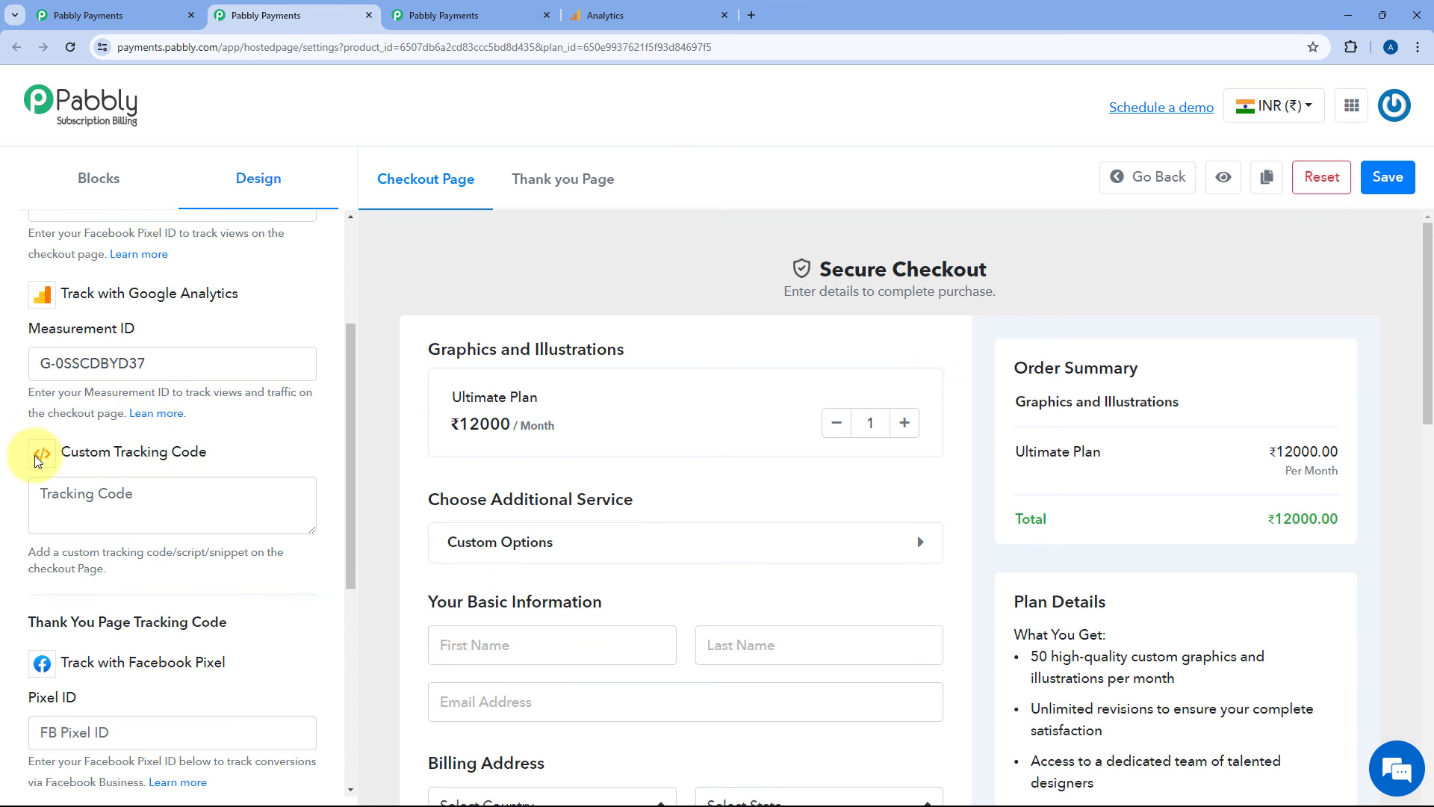
pyautogui.click(48, 490)
pyautogui.rightClick(73, 491)
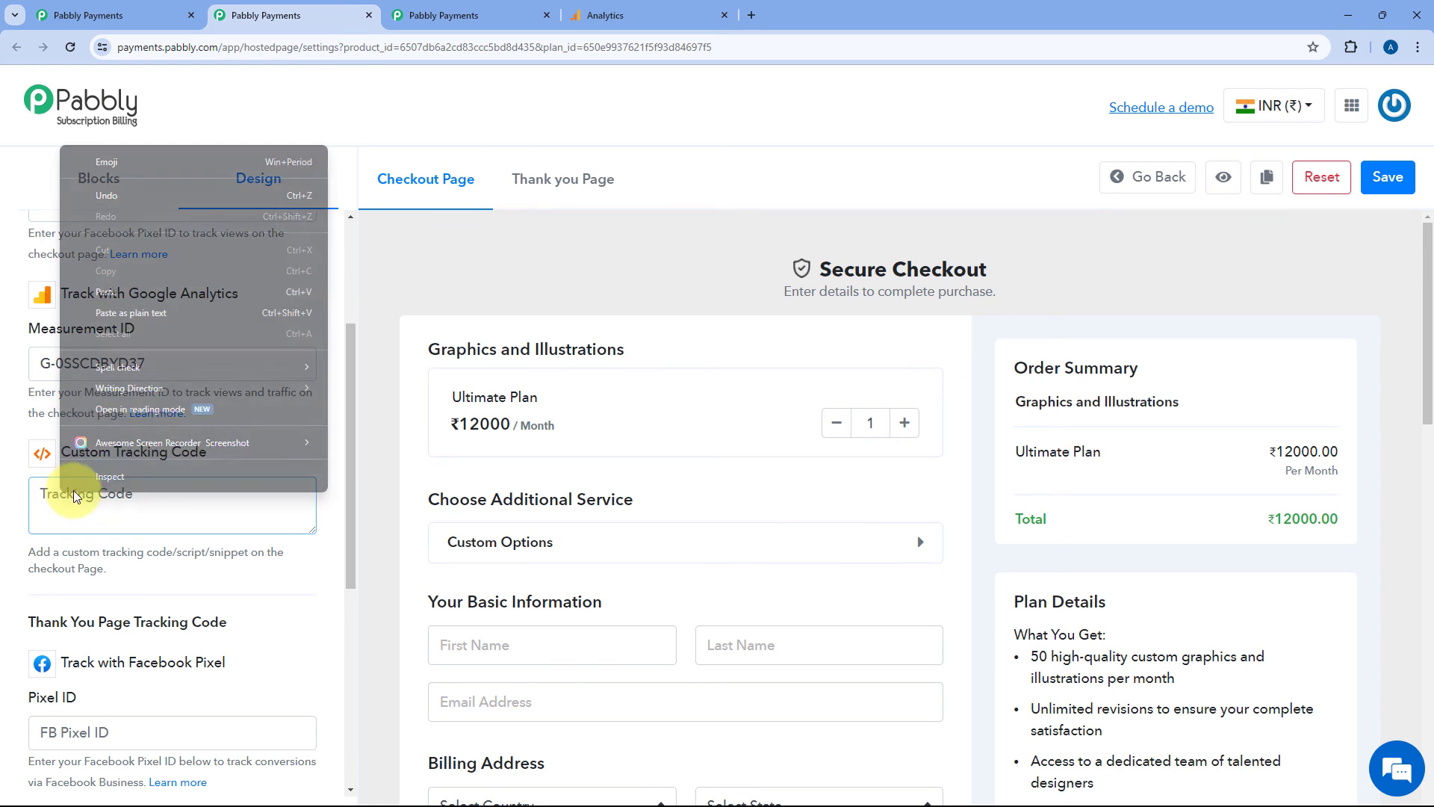
pyautogui.click(118, 296)
pyautogui.moveTo(311, 530); pyautogui.dragTo(308, 745)
pyautogui.scroll(-1, 9, 467)
pyautogui.scroll(2, 105, 493)
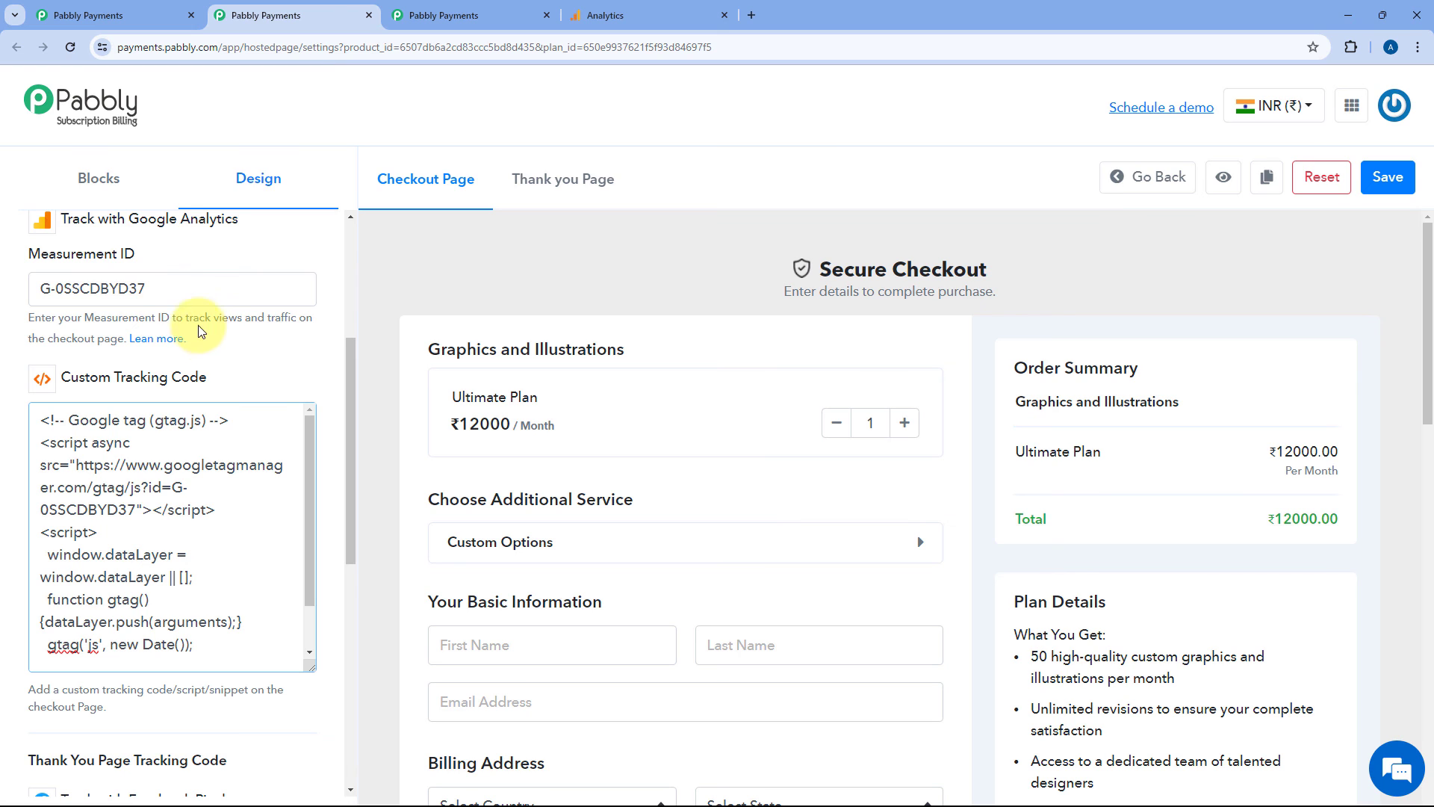
# Recheck the Google tag instructions, and examine Pabbly's thank you page custom tracking code field with its %InvoiceAmount% and %InvoiceID% placeholders.
pyautogui.click(667, 7)
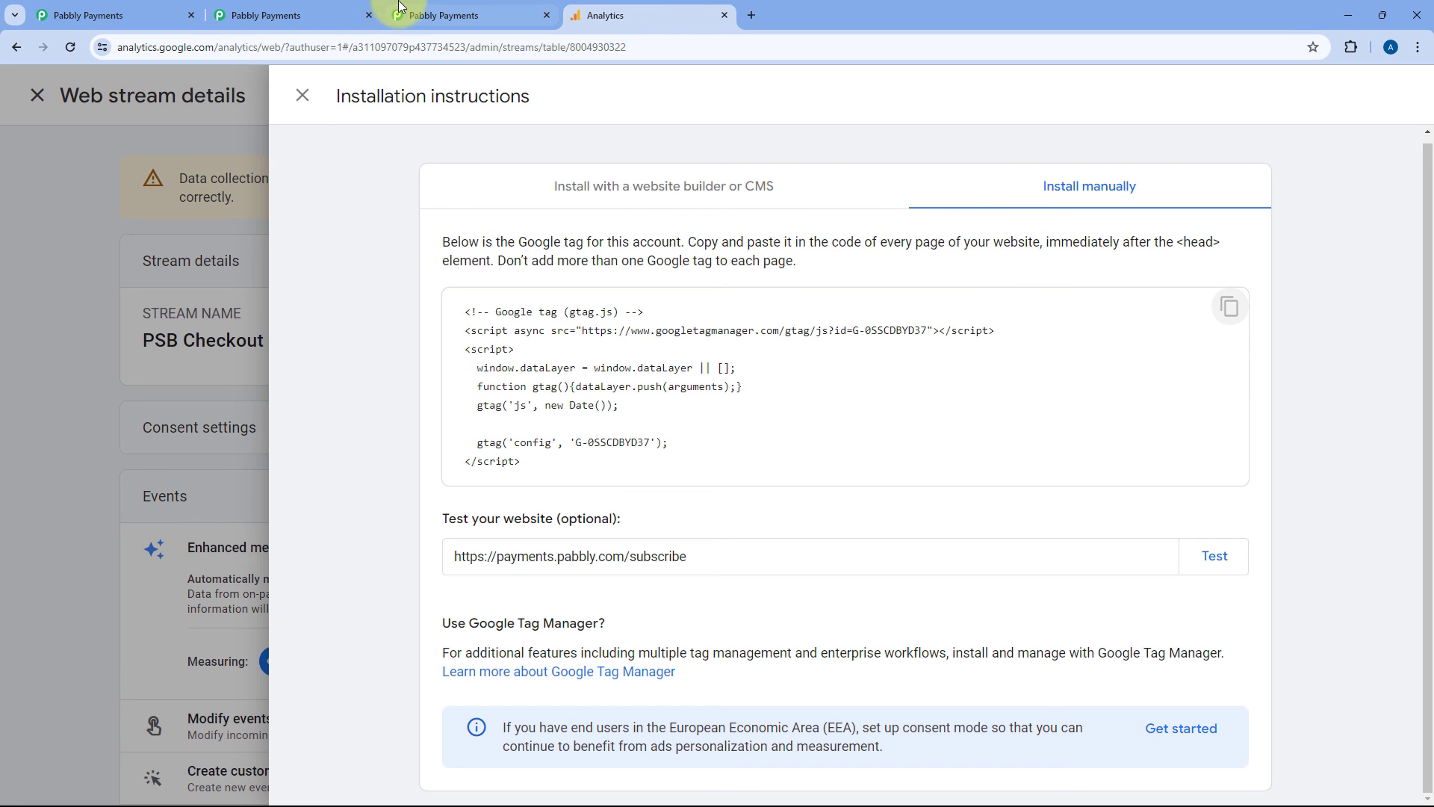
pyautogui.click(261, 15)
pyautogui.scroll(-8, 339, 429)
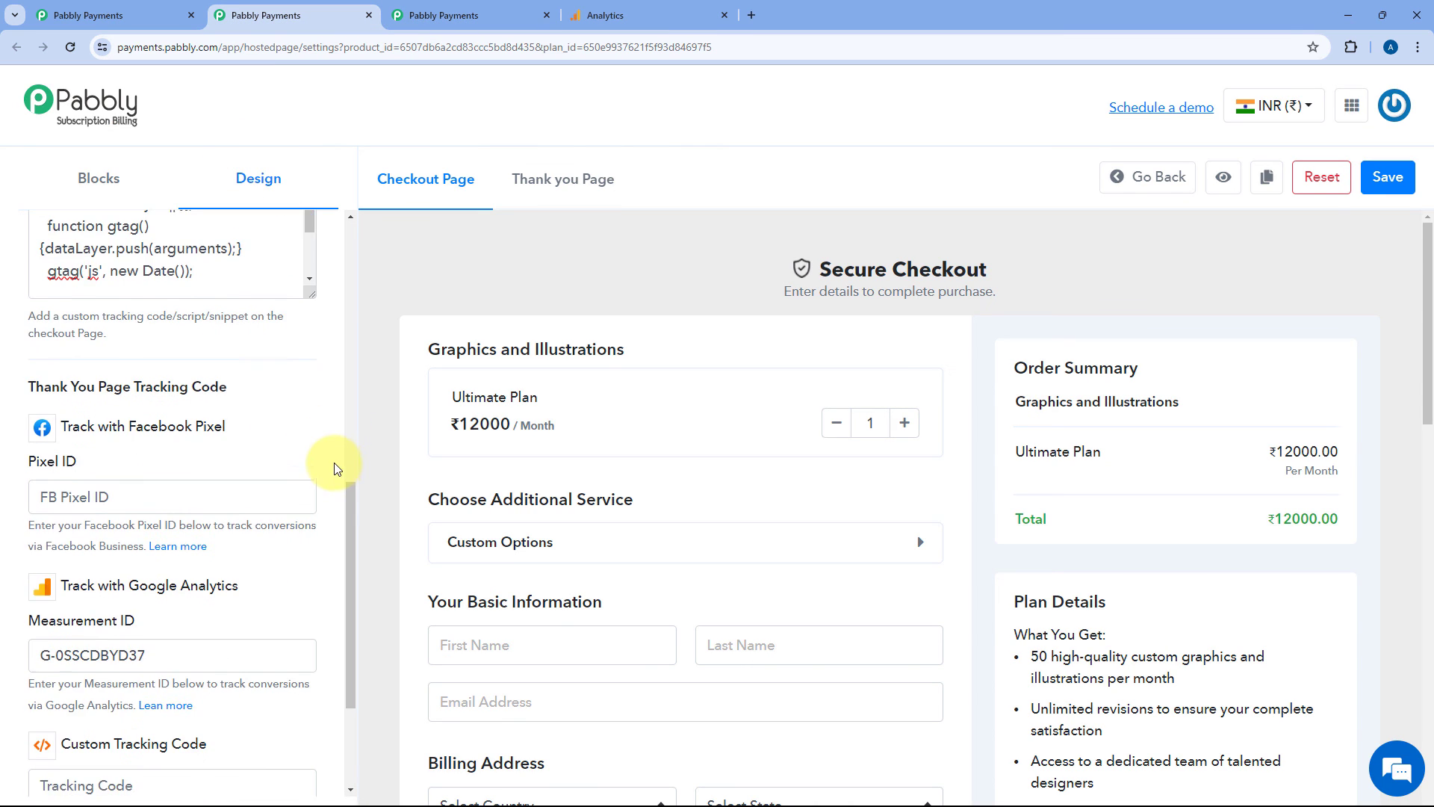
pyautogui.click(104, 598)
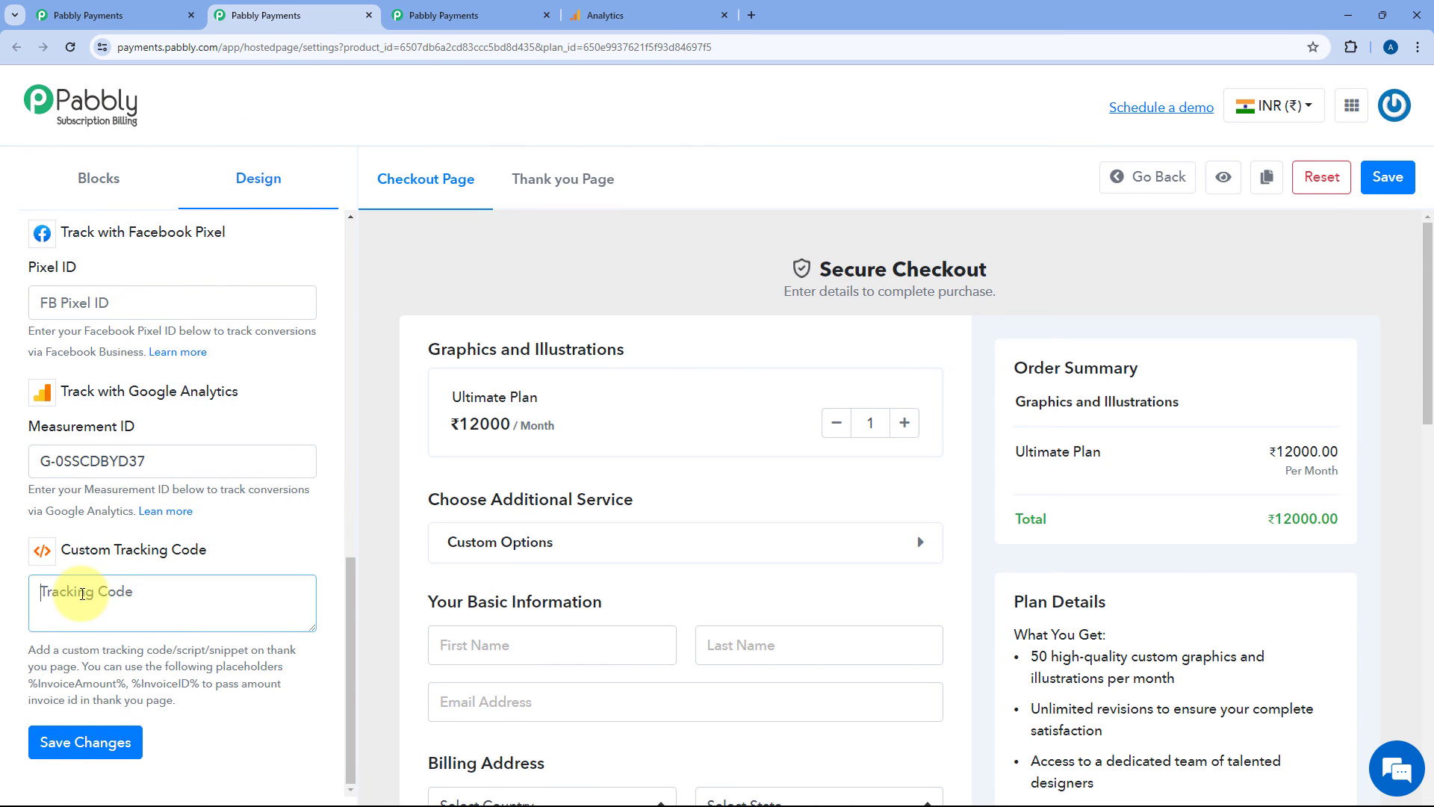
pyautogui.rightClick(82, 585)
pyautogui.click(56, 270)
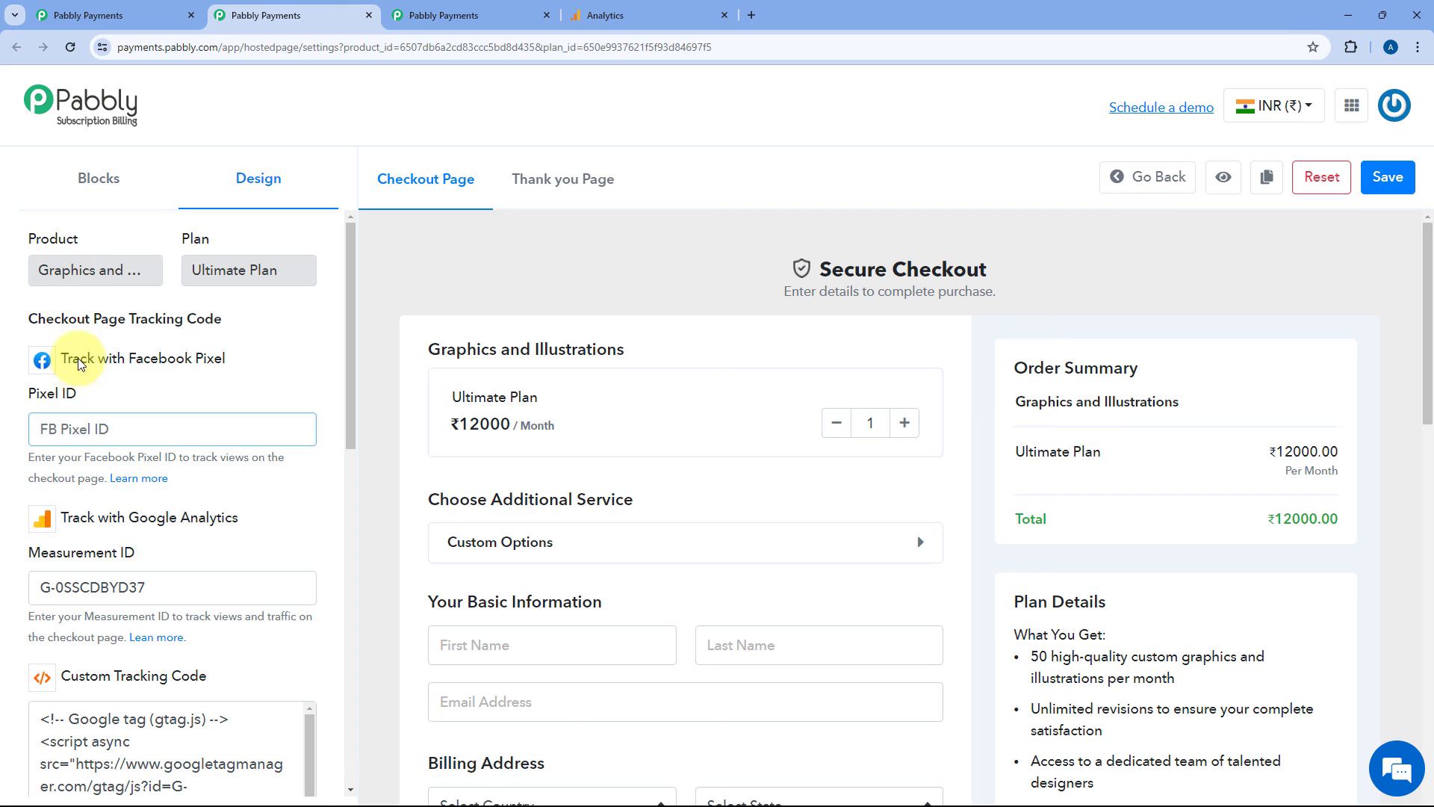
pyautogui.scroll(-5, 89, 380)
pyautogui.scroll(-10, 89, 381)
pyautogui.scroll(2, 42, 263)
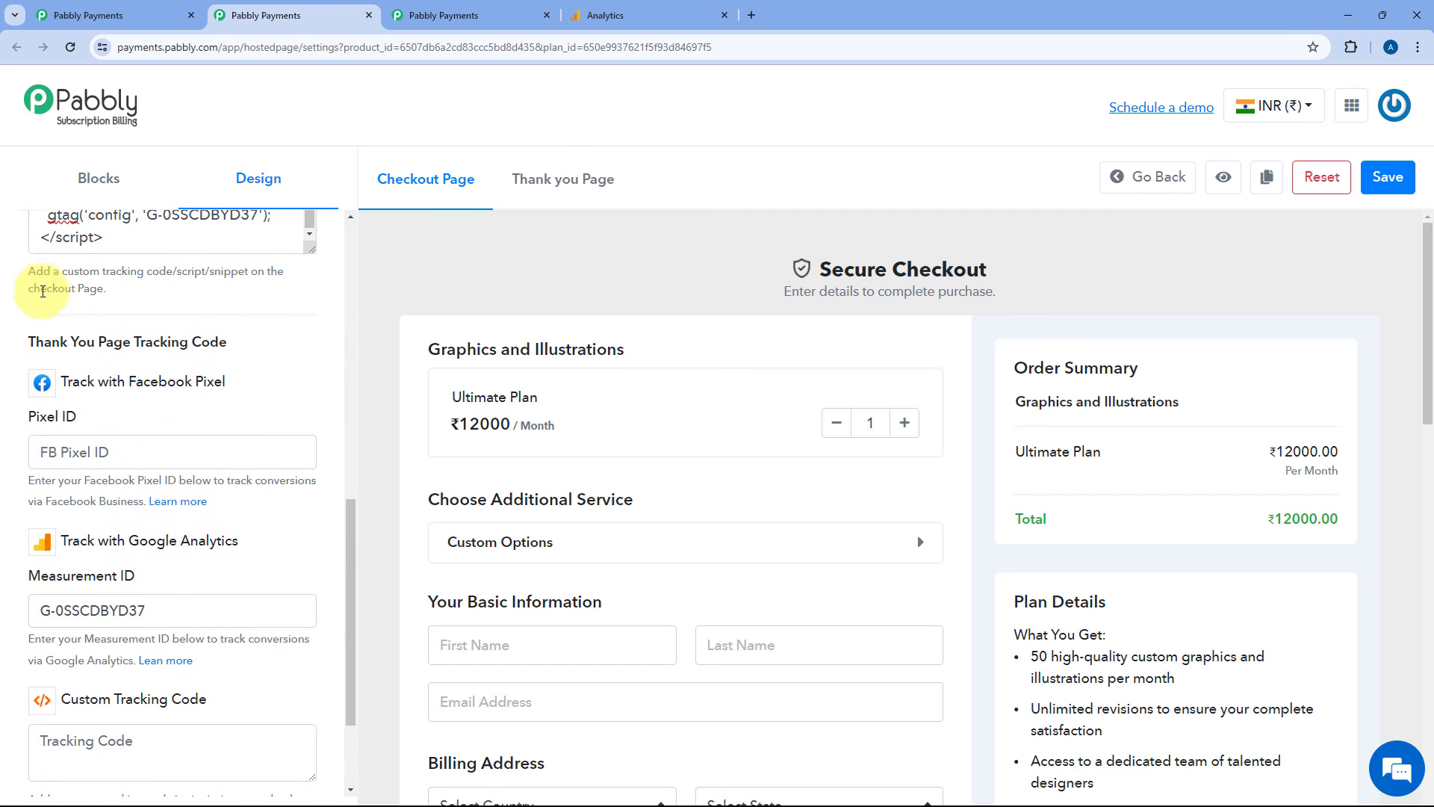
pyautogui.scroll(-2, 42, 279)
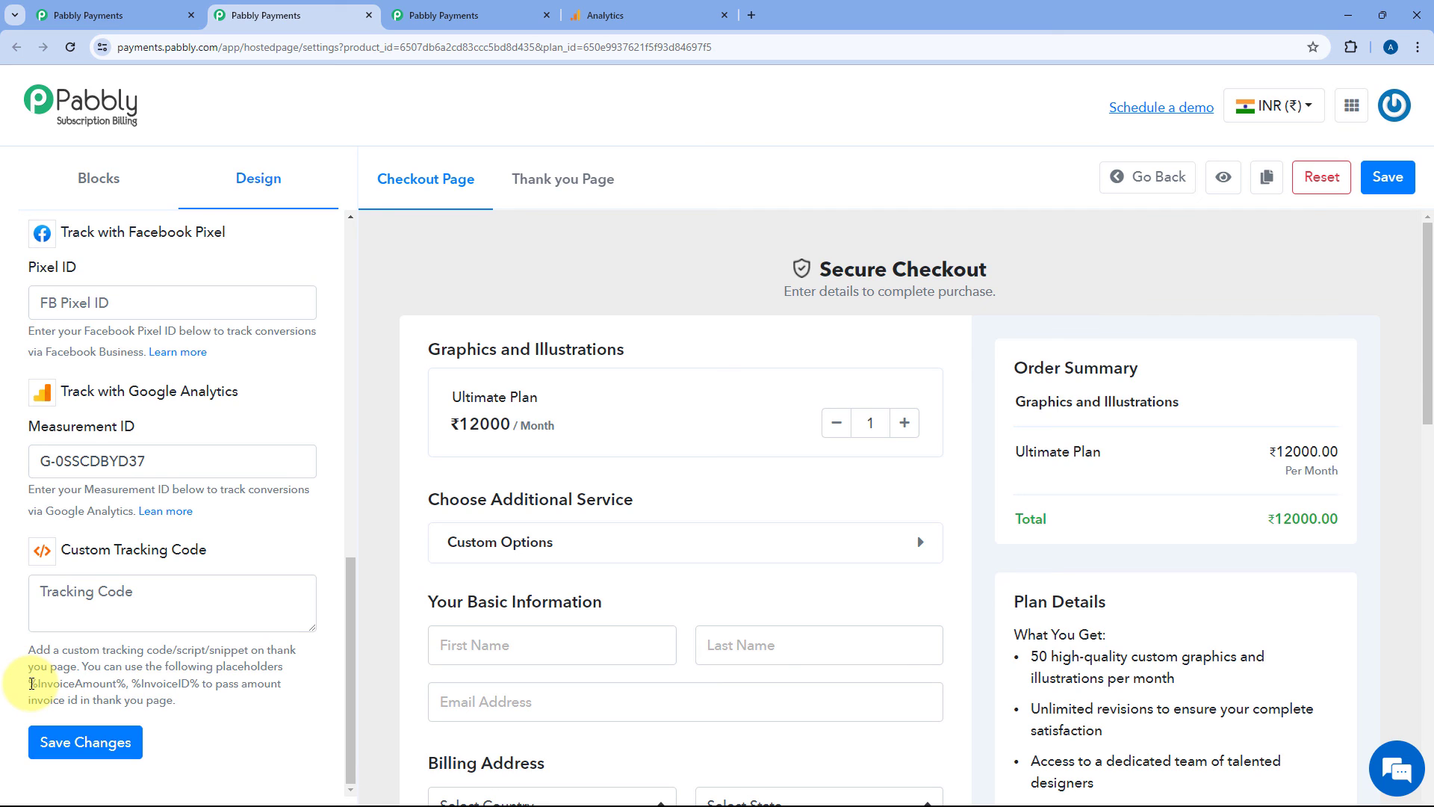
pyautogui.moveTo(31, 684); pyautogui.dragTo(187, 683)
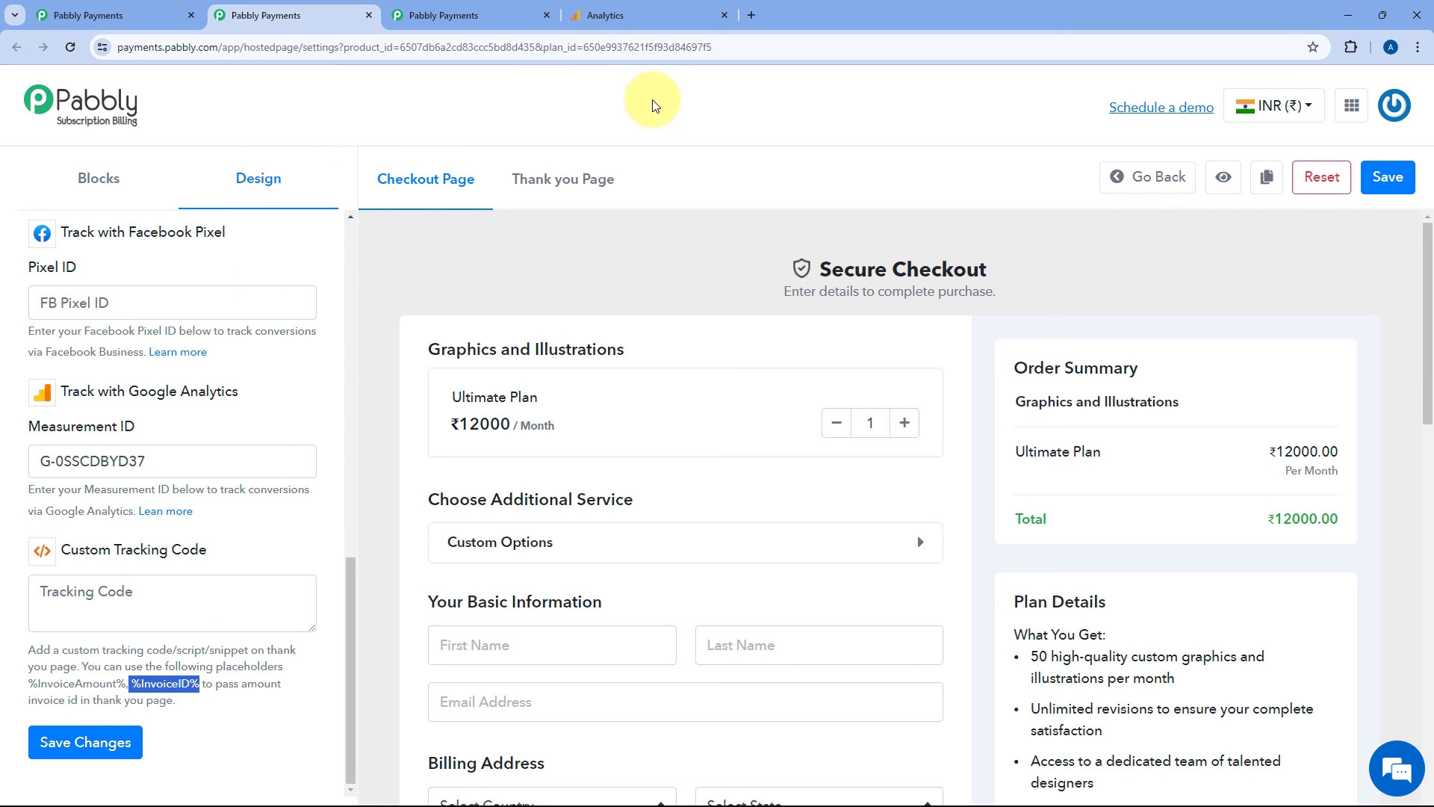
# Paste the Google tag into the thank you page's custom tracking code, enlarge the field and review the placeholder note.
pyautogui.rightClick(113, 605)
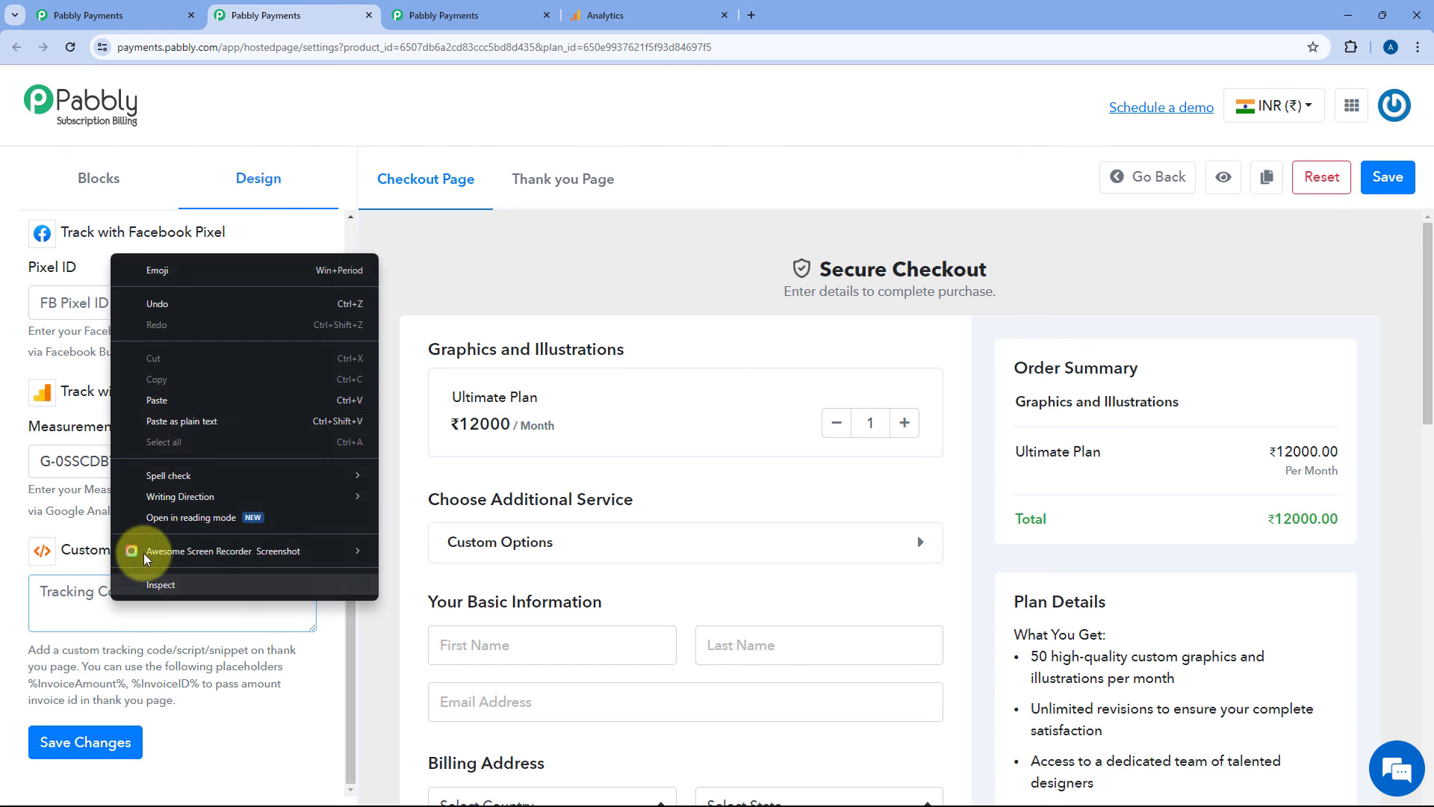
pyautogui.click(177, 399)
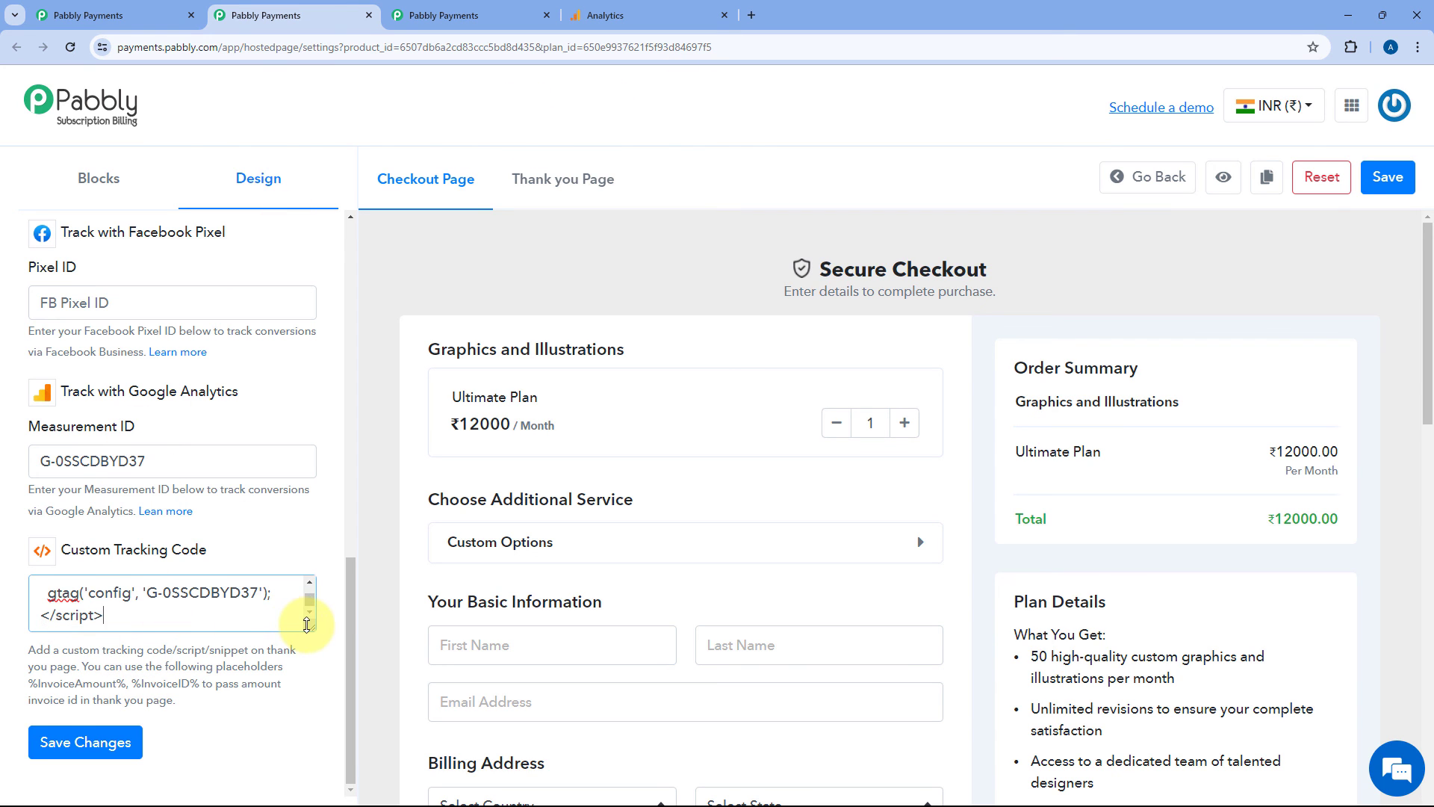
pyautogui.moveTo(311, 626); pyautogui.dragTo(297, 768)
pyautogui.scroll(-2, 234, 679)
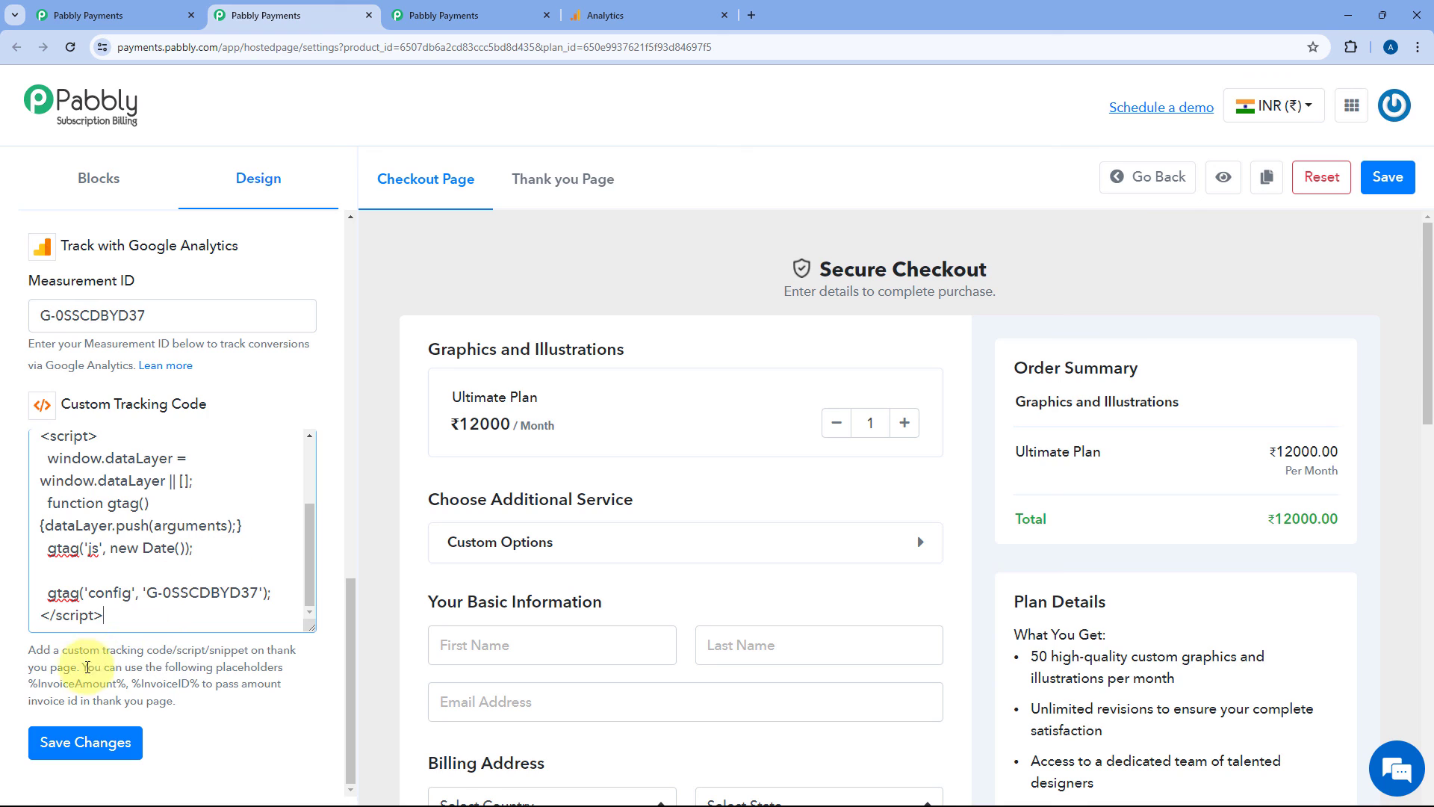
pyautogui.moveTo(15, 683); pyautogui.dragTo(196, 688)
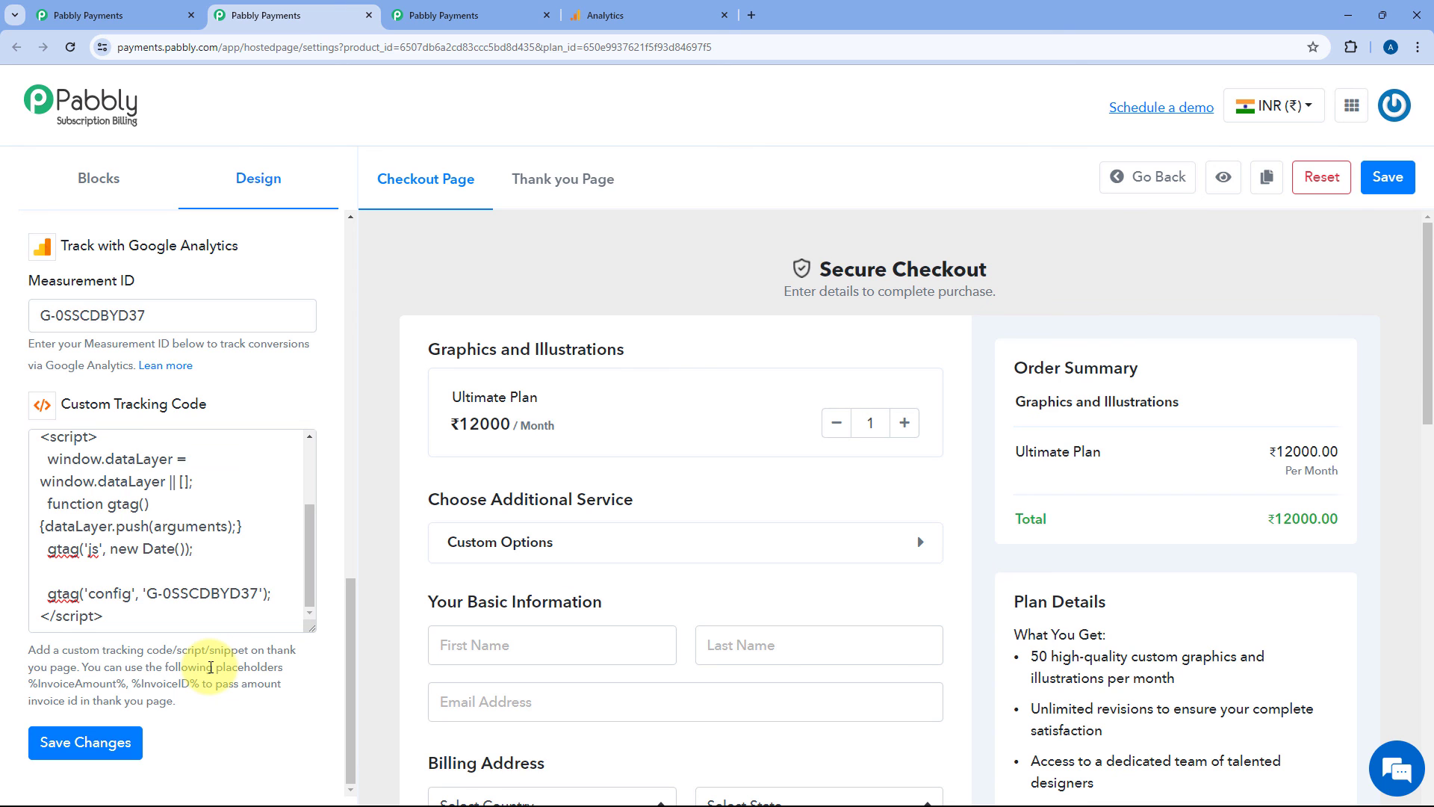
# Return to the Pabbly products page and open the Dashboard with the sales insights.
pyautogui.click(150, 8)
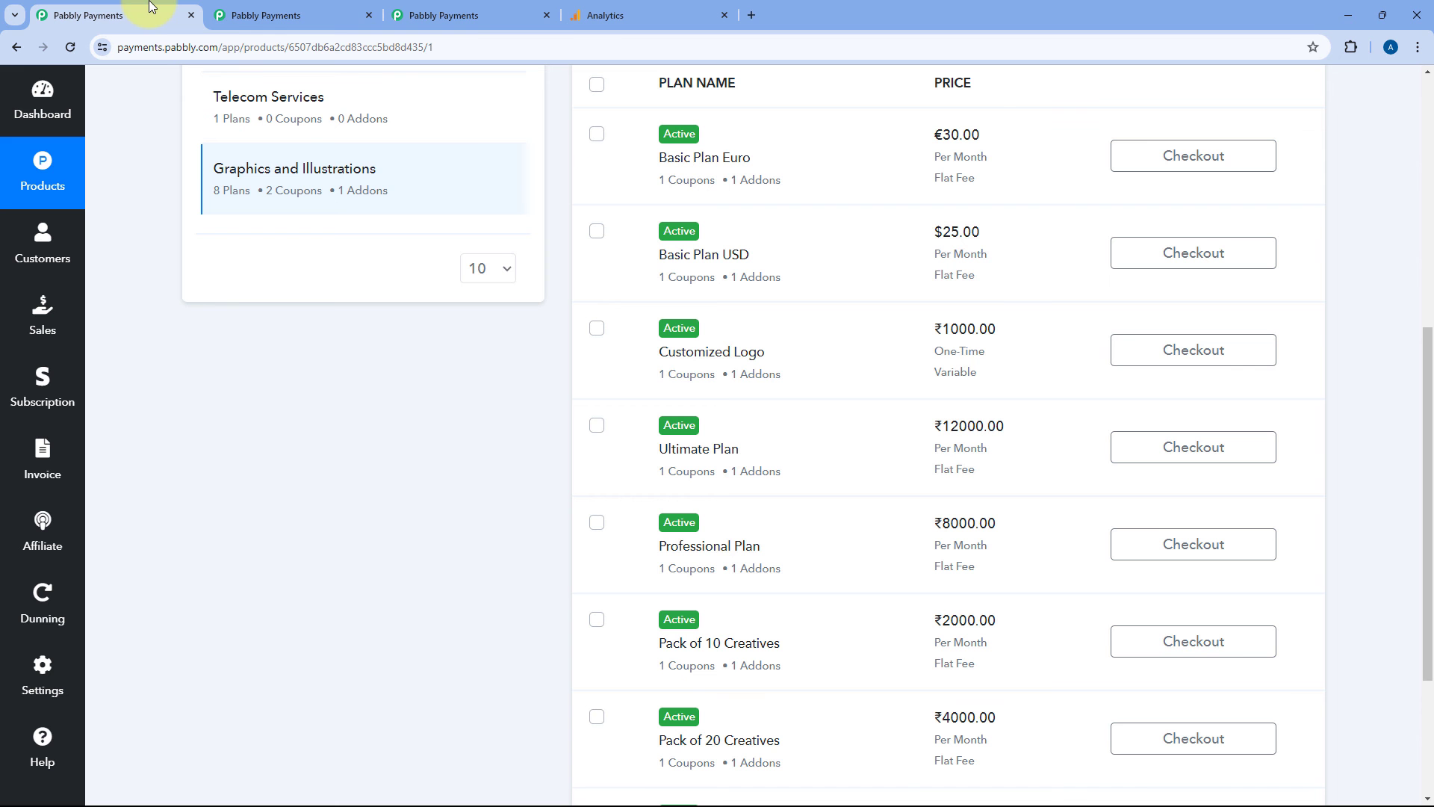
pyautogui.scroll(6, 513, 333)
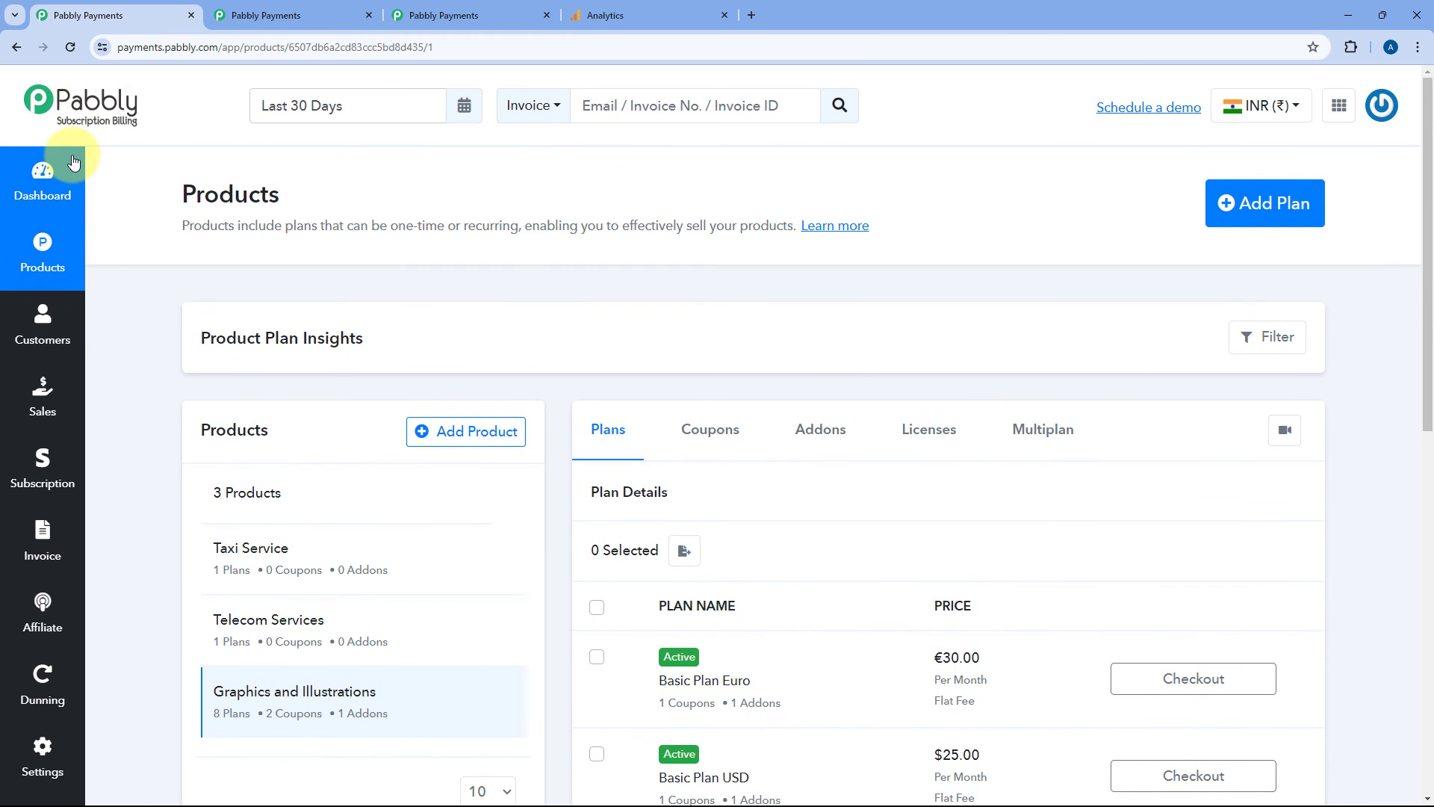
pyautogui.click(78, 213)
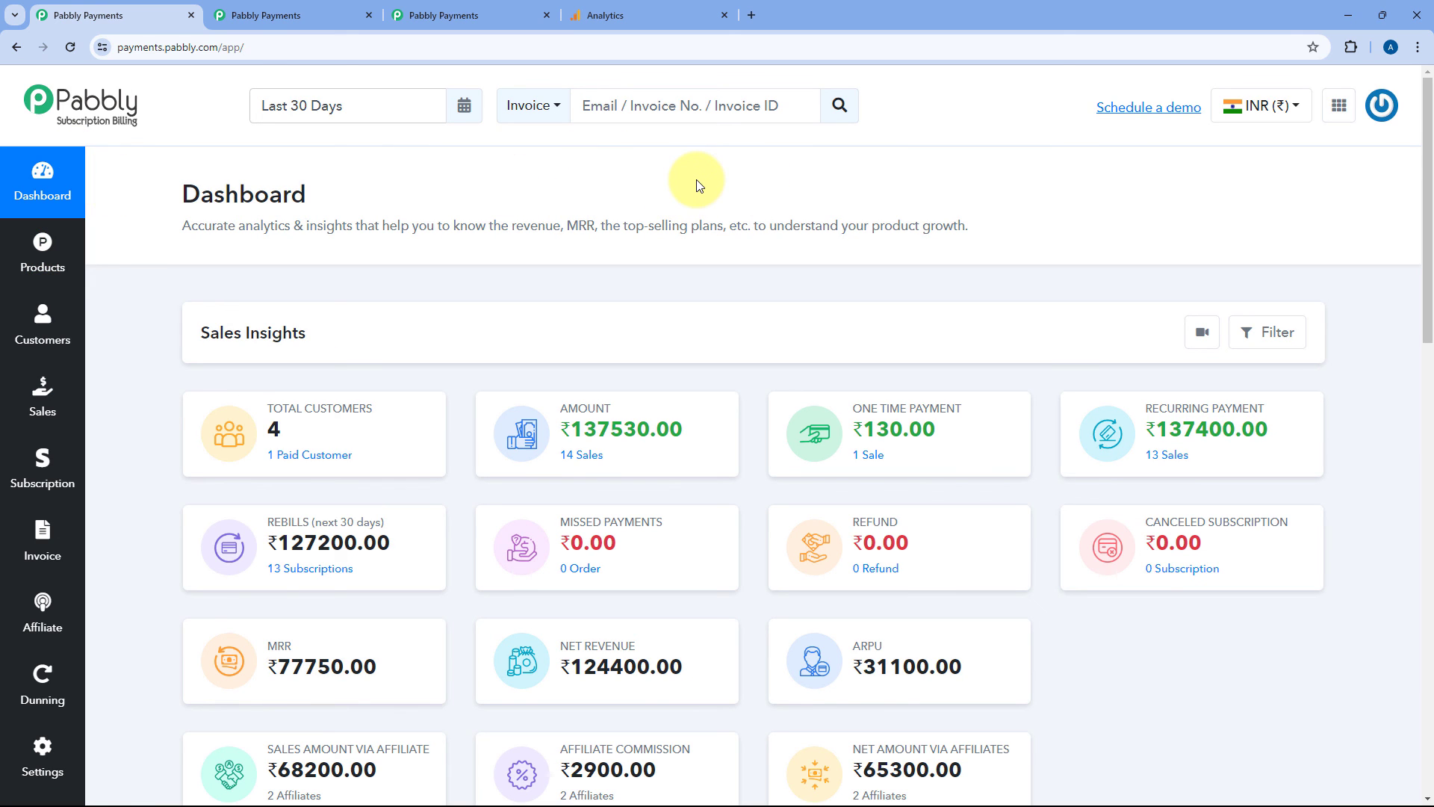